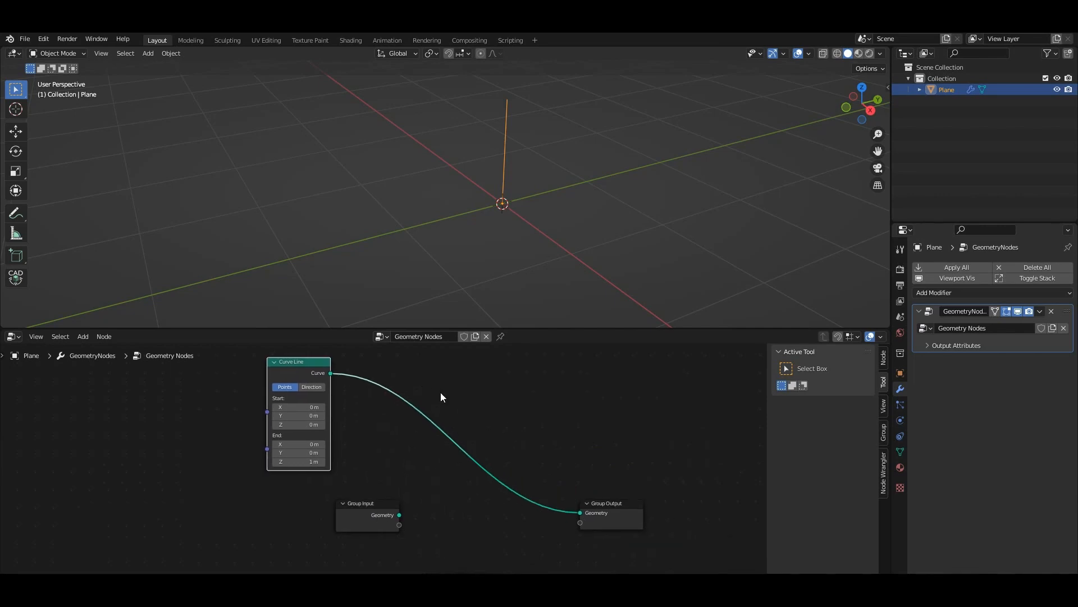
- Insert a Resample Curve node between the Curve Line and Group Output nodes
key("shift+a")
left_click(444, 358)
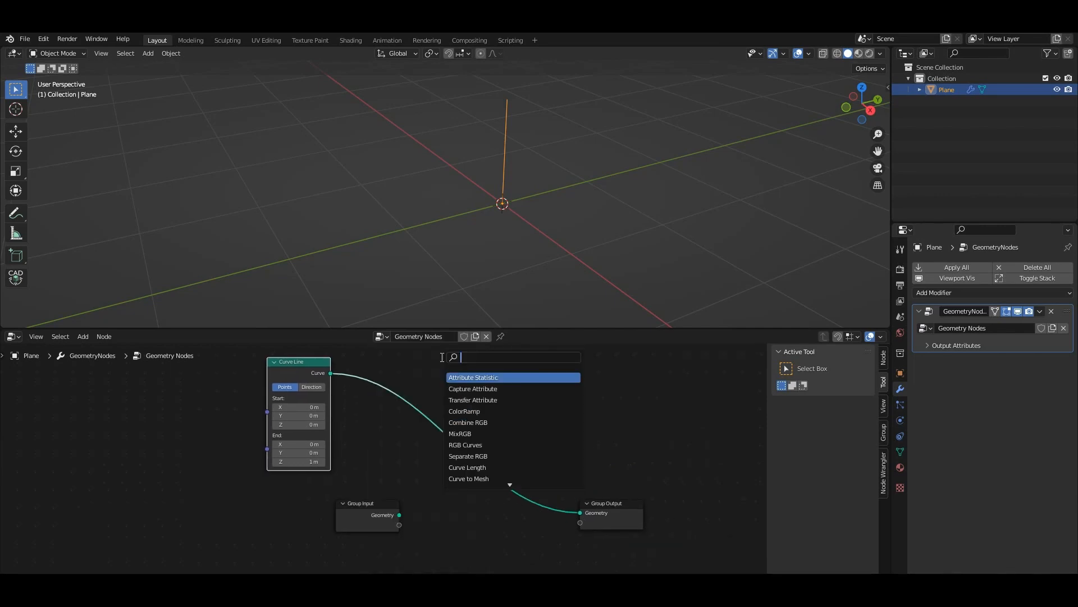
type("resa")
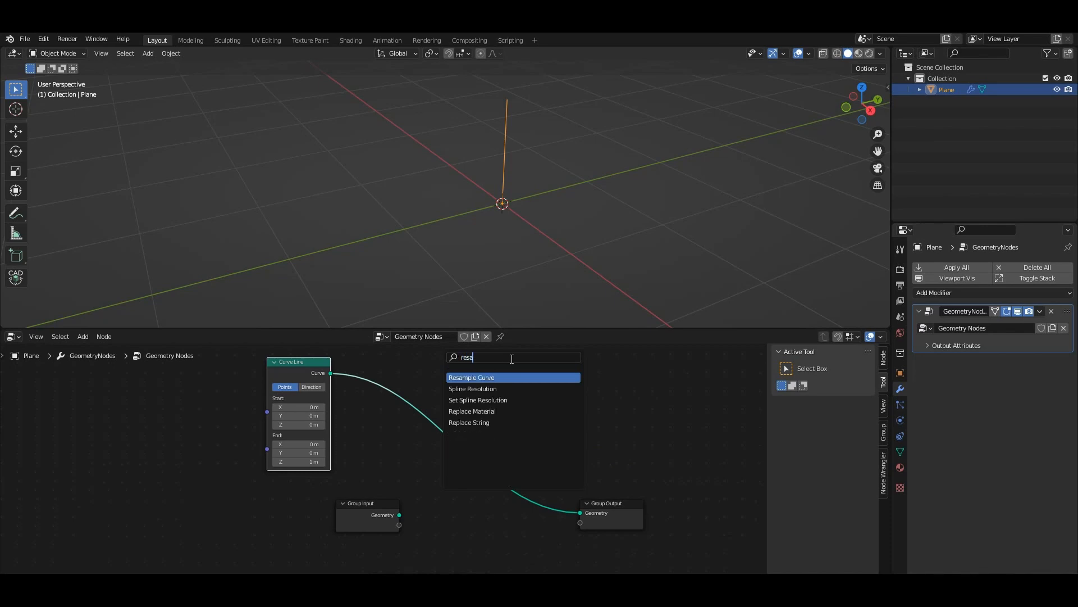
key("Return")
left_click(481, 389)
- Move the Group Input node clear of the curve nodes, to the left of Curve Line
middle_click_drag(515, 433, 606, 415)
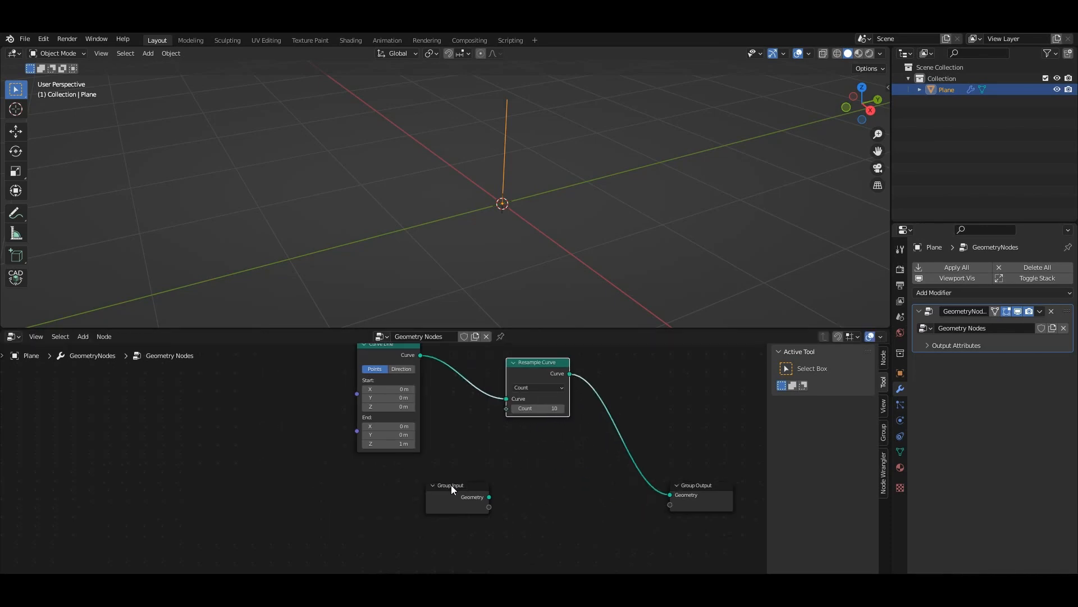
left_click_drag(452, 487, 205, 467)
middle_click_drag(514, 423, 552, 394)
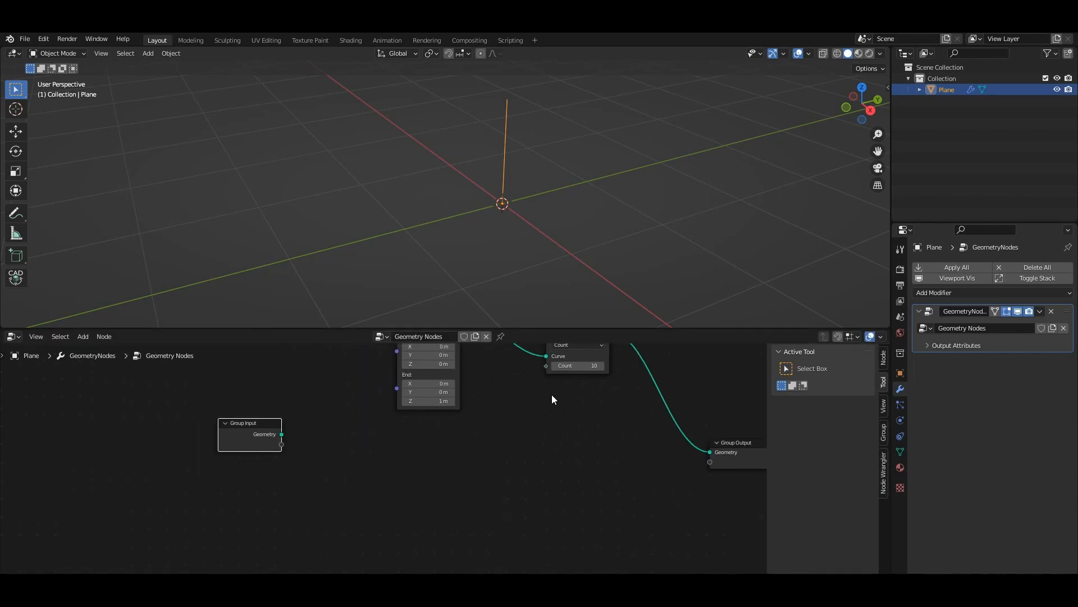
middle_click_drag(516, 442, 504, 456)
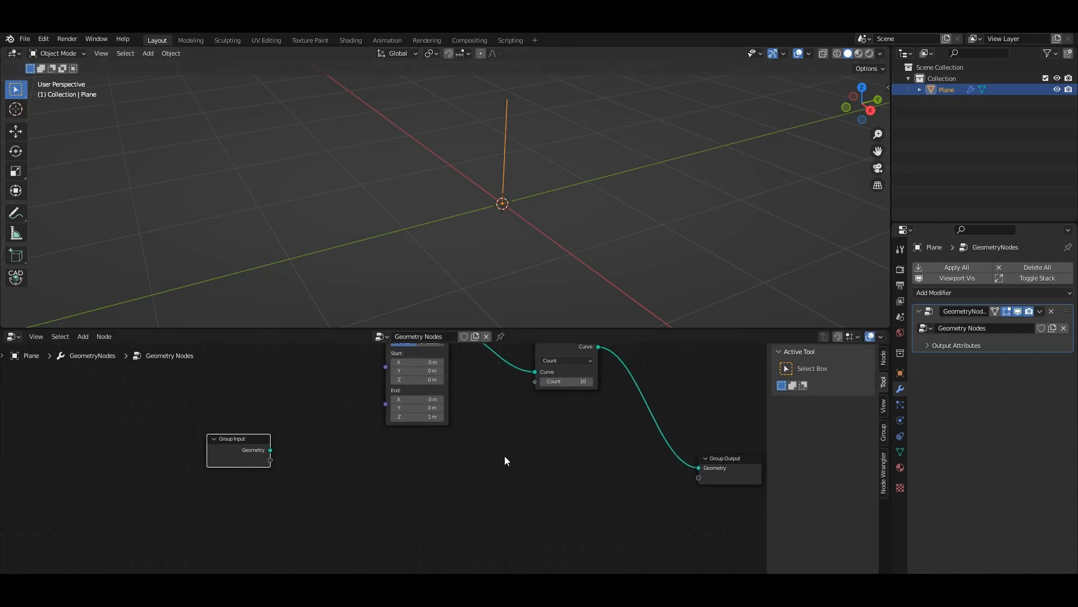
- Add a Curve Parameter node below the Curve Line node
key("shift+a")
left_click(471, 359)
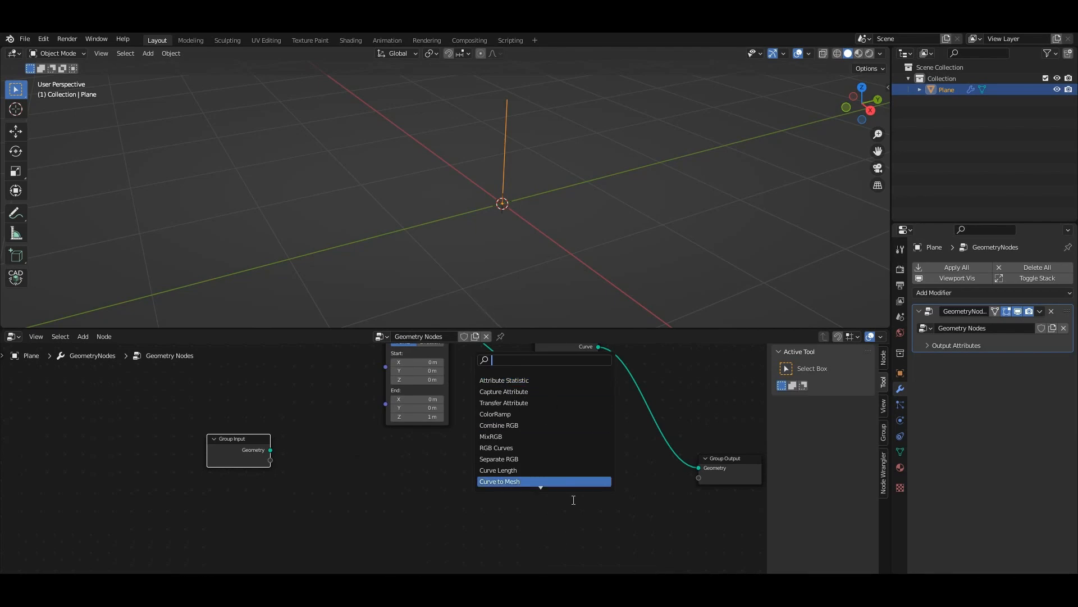
type("pa")
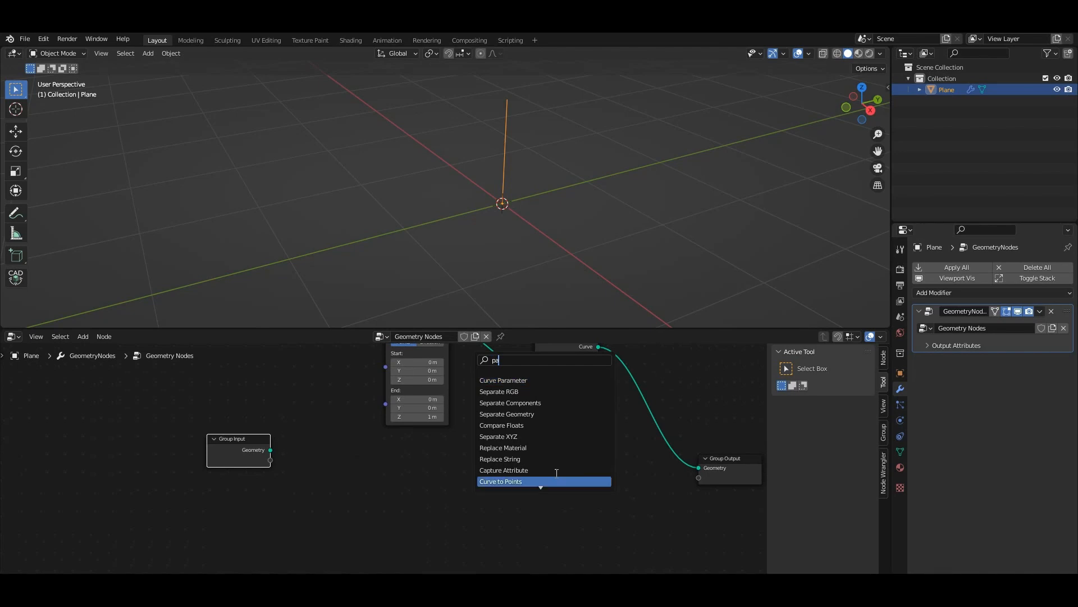
key("Return")
middle_click_drag(519, 465, 435, 445)
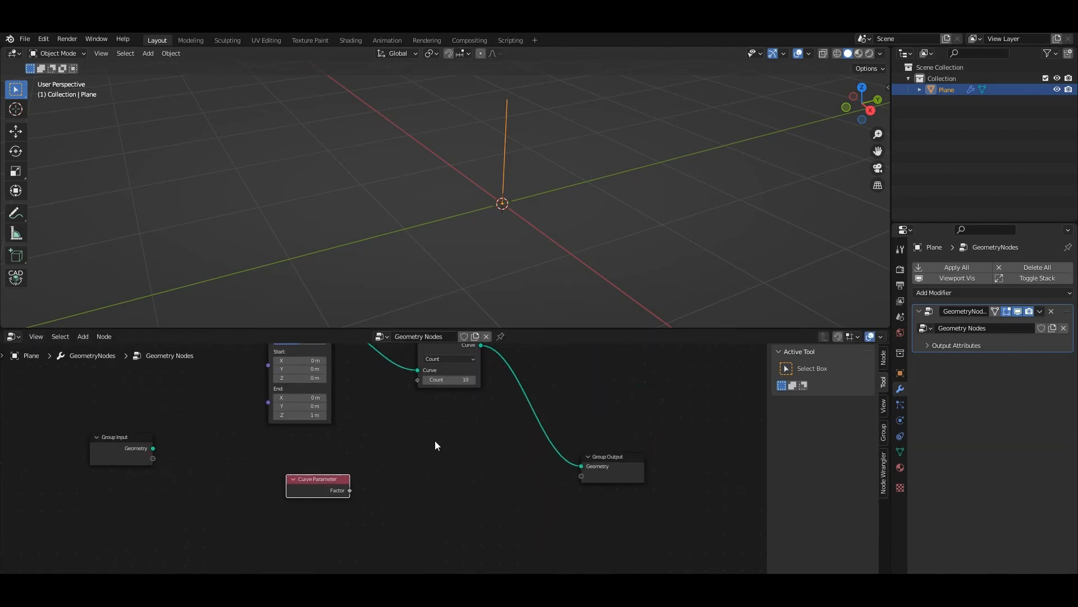
- Move Group Output farther right and insert a Curve to Mesh node between Resample Curve and Group Output
left_click_drag(615, 468, 703, 404)
middle_click_drag(596, 472, 587, 426)
middle_click_drag(515, 487, 479, 570)
key("shift+a")
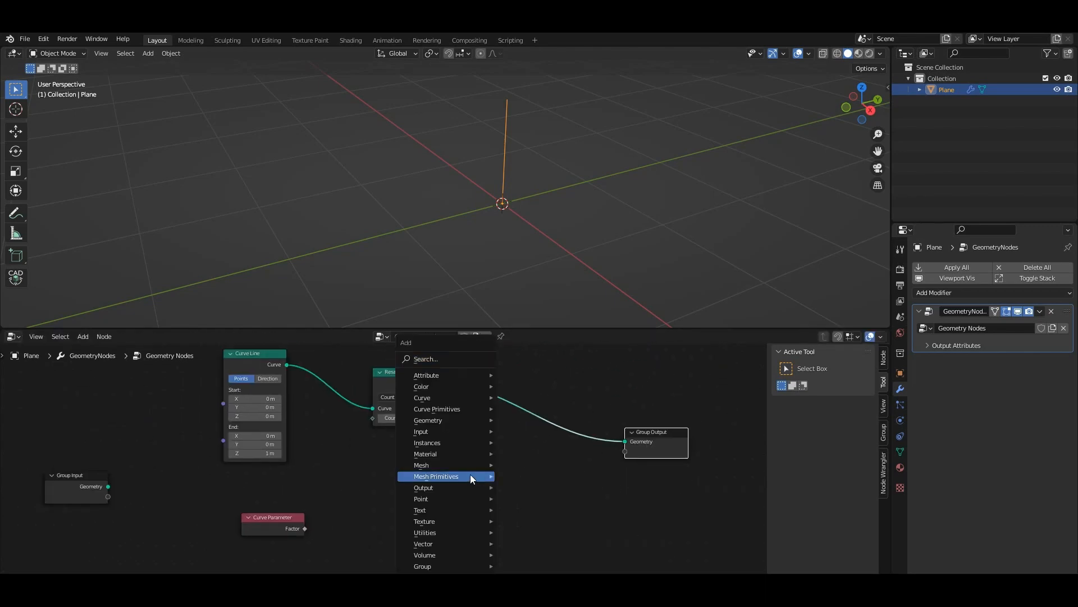
left_click(432, 357)
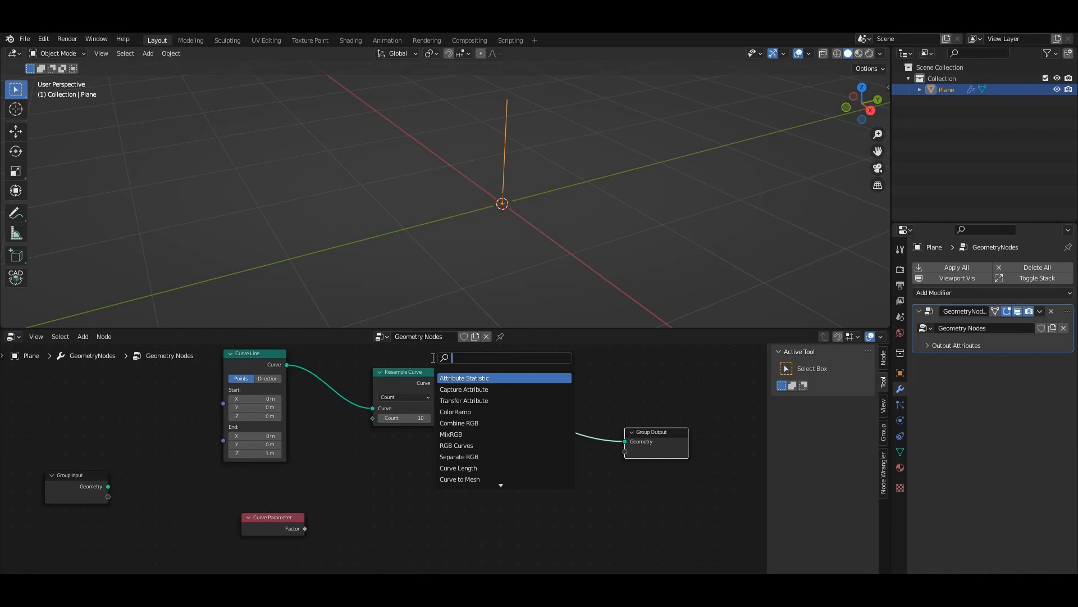
type("to mesh")
key("Return")
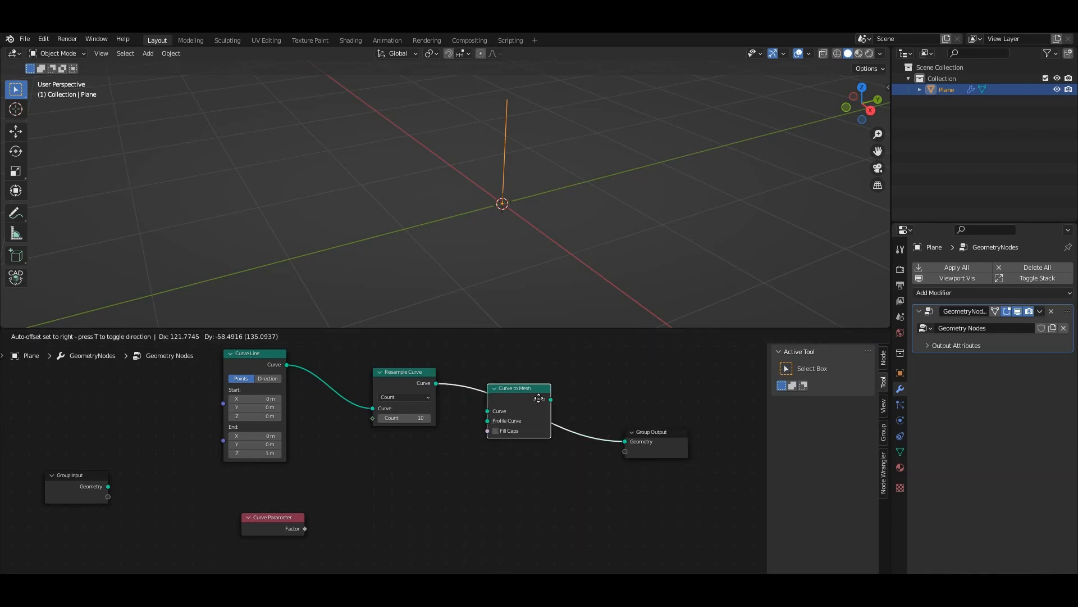
left_click(491, 382)
- Add a Curve Circle node and connect its Curve output to the Profile Curve input of Curve to Mesh
middle_click_drag(334, 514, 369, 479)
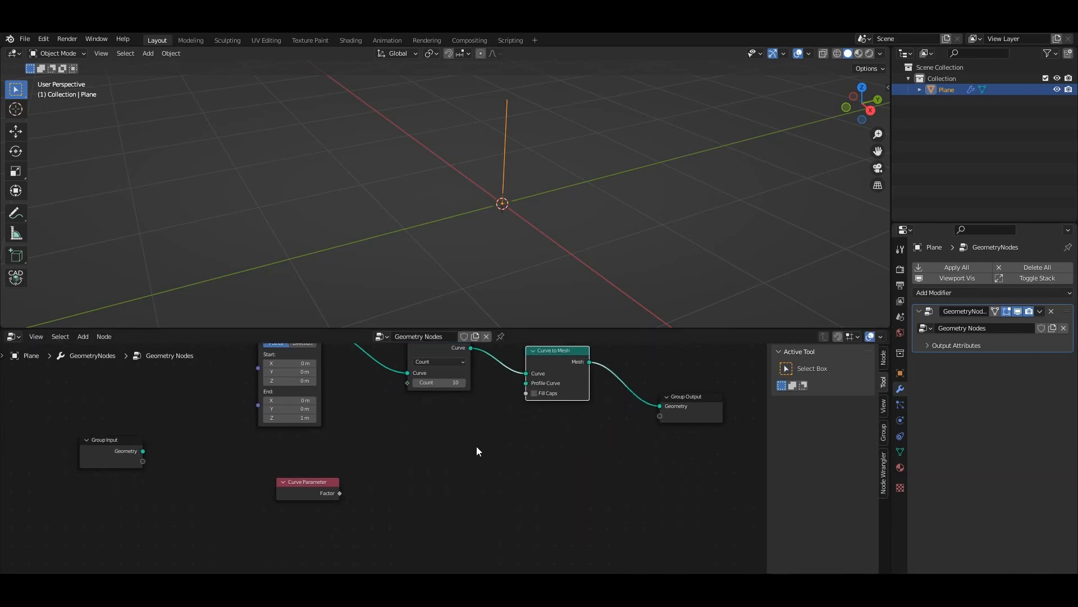
middle_click_drag(476, 448, 450, 441)
key("shift+a")
left_click(429, 357)
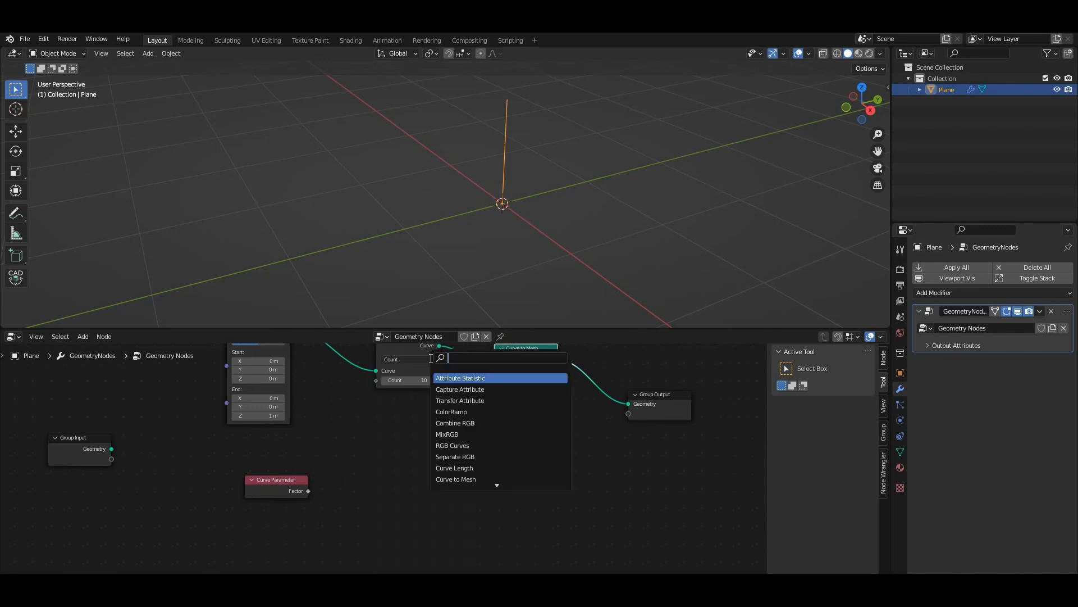
type("cur ci")
key("Return")
left_click(487, 416)
left_click_drag(486, 417, 493, 384)
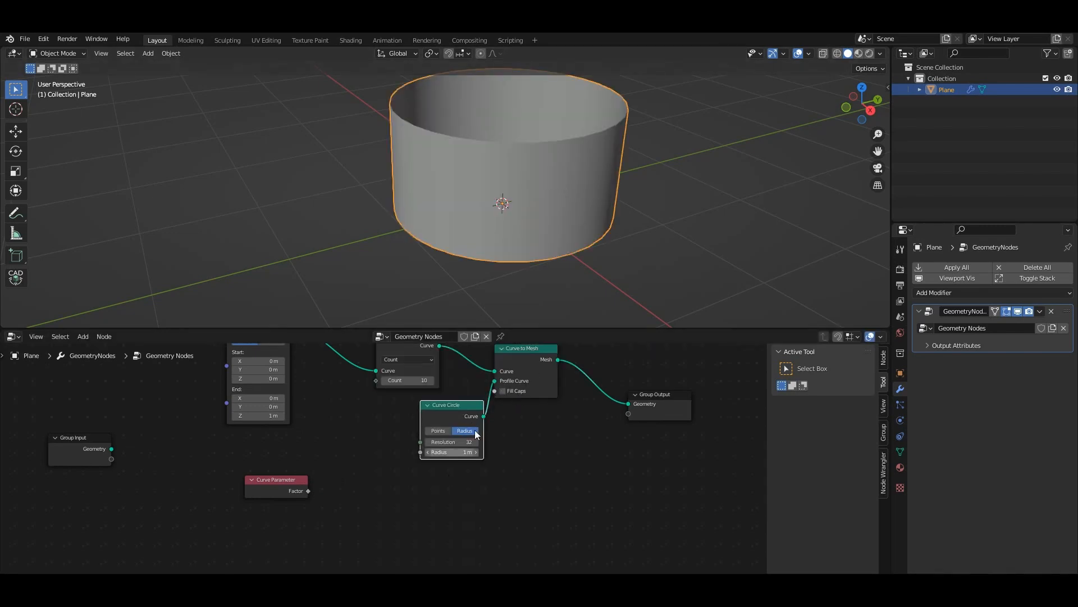
- Set the Curve Circle's resolution to 20 and its radius to 0.15 m
middle_click_drag(542, 178, 506, 229)
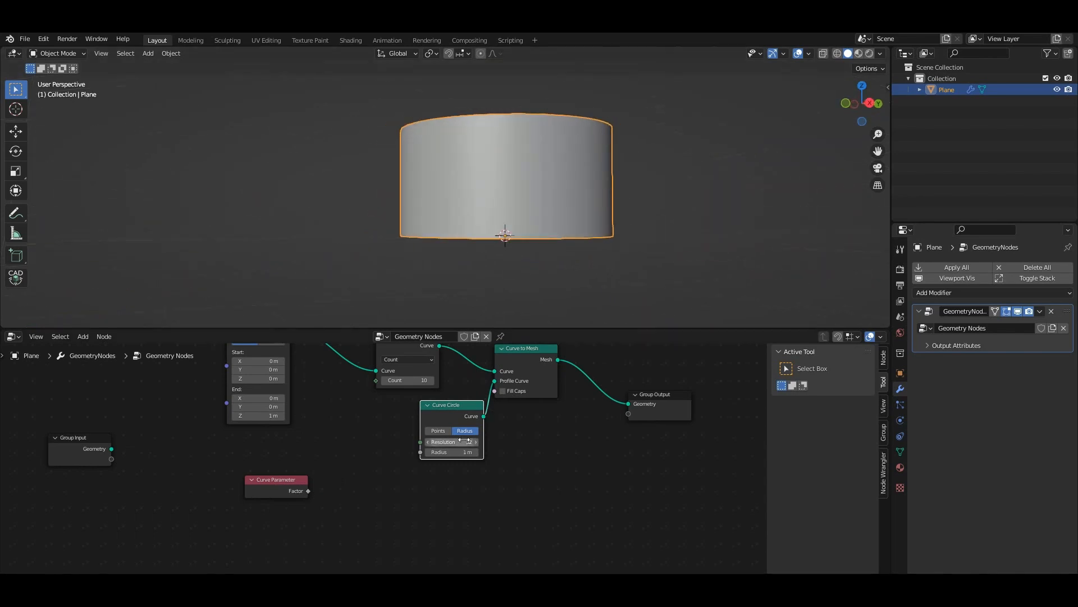
left_click_drag(463, 442, 435, 452)
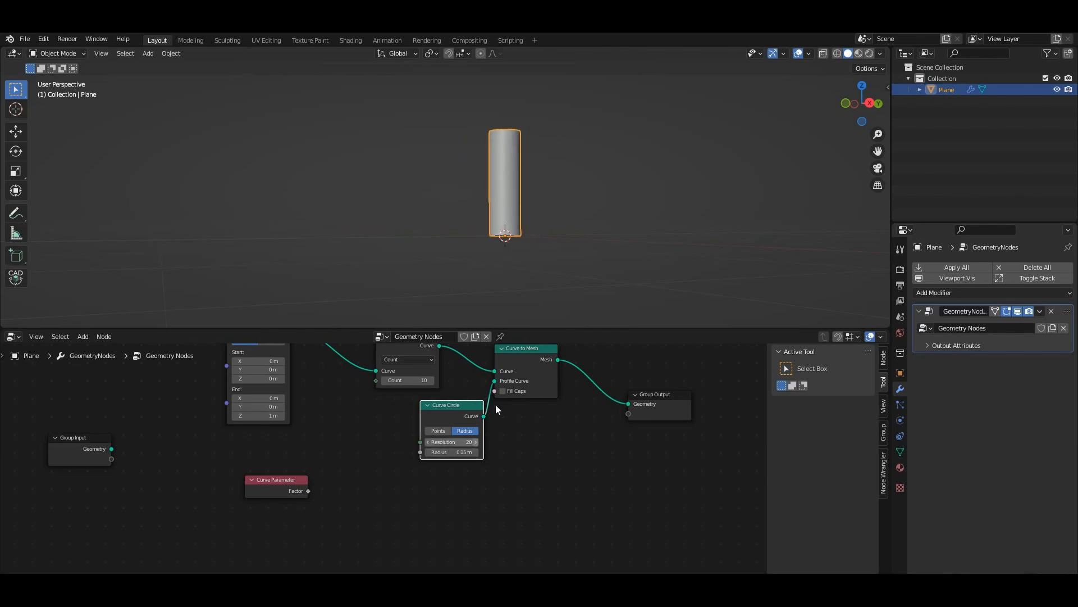
middle_click_drag(503, 187, 470, 253)
scroll(510, 181, "up", 3)
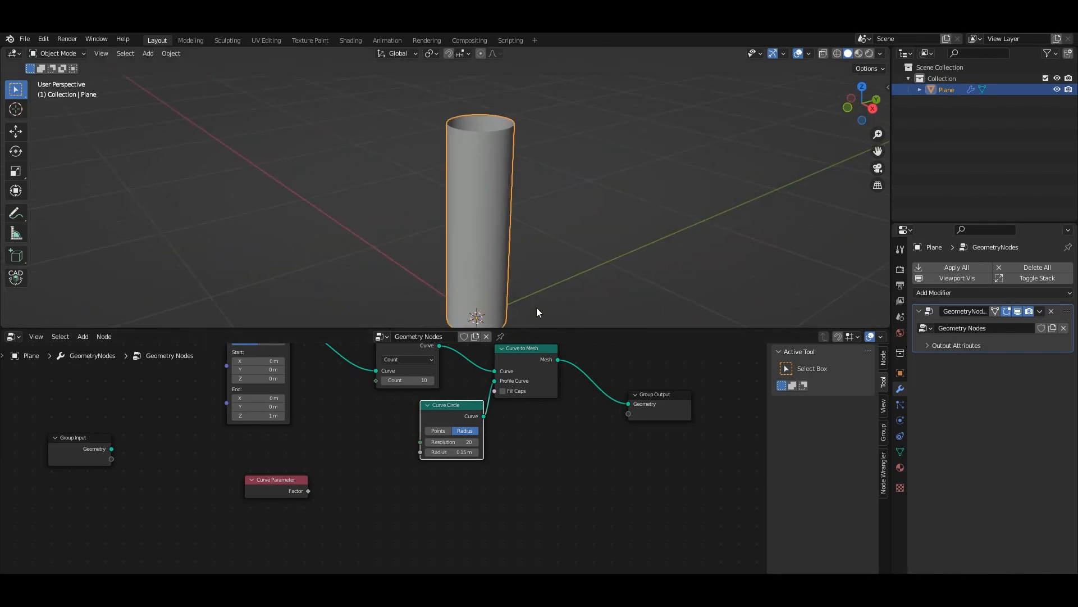
- Set the Curve Line's End Z to -1 m and show the model in front view
middle_click_drag(373, 423, 456, 470)
left_click(409, 467)
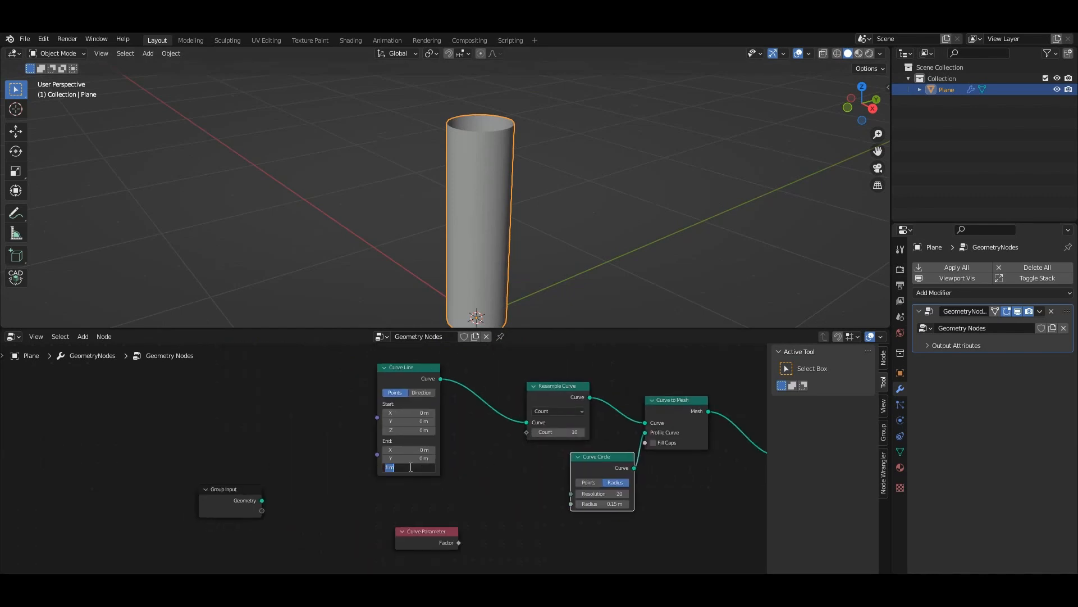
type("-1")
key("Return")
scroll(393, 466, "up", 1)
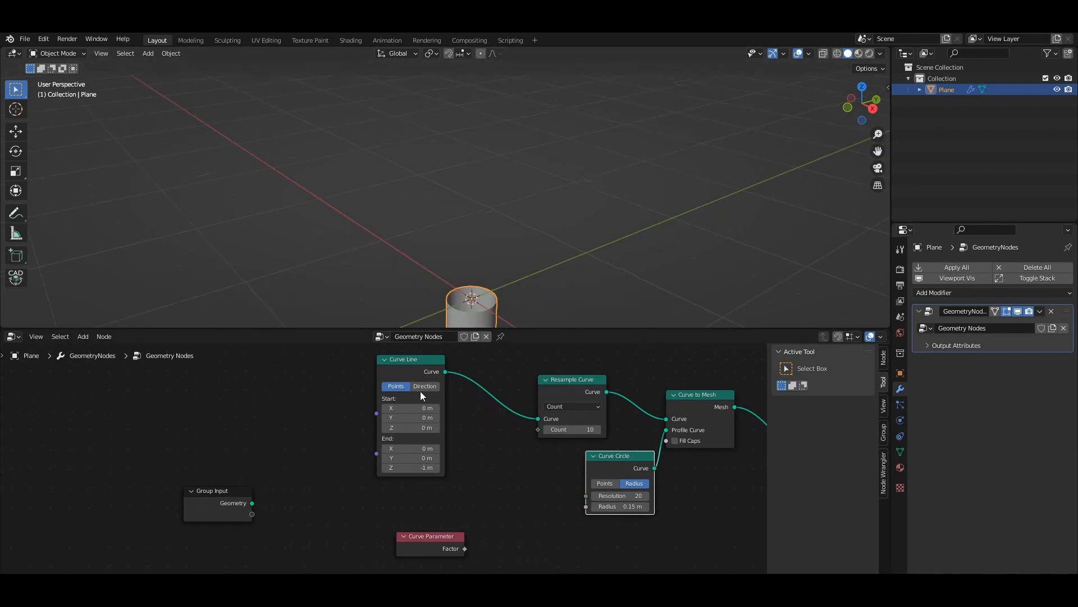
middle_click_drag(474, 272, 454, 208, "shift")
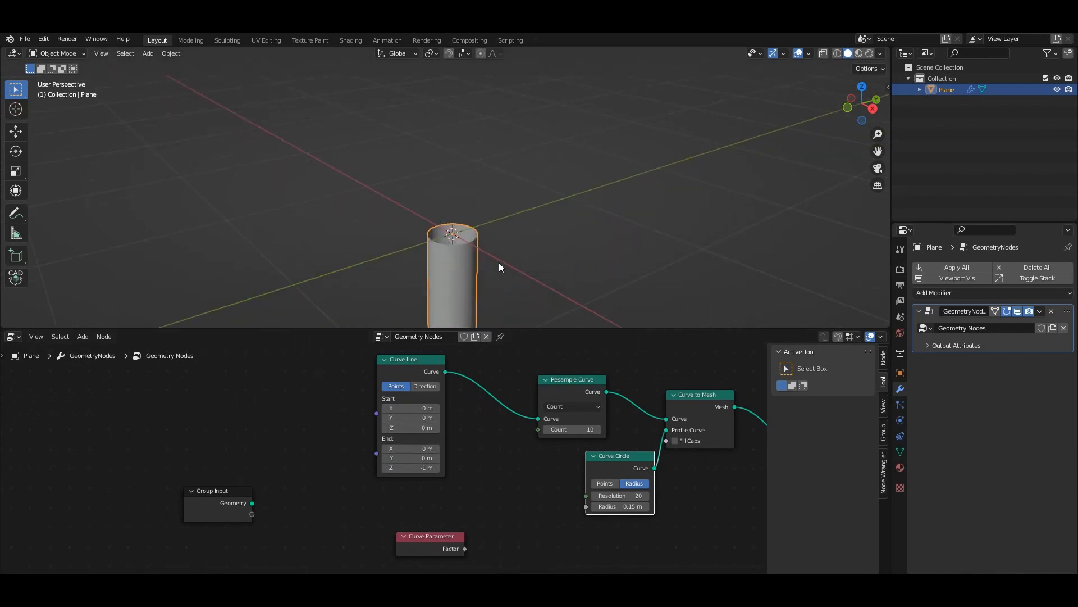
scroll(499, 263, "up", 6)
middle_click_drag(523, 179, 639, 201, "shift")
key("KP_1")
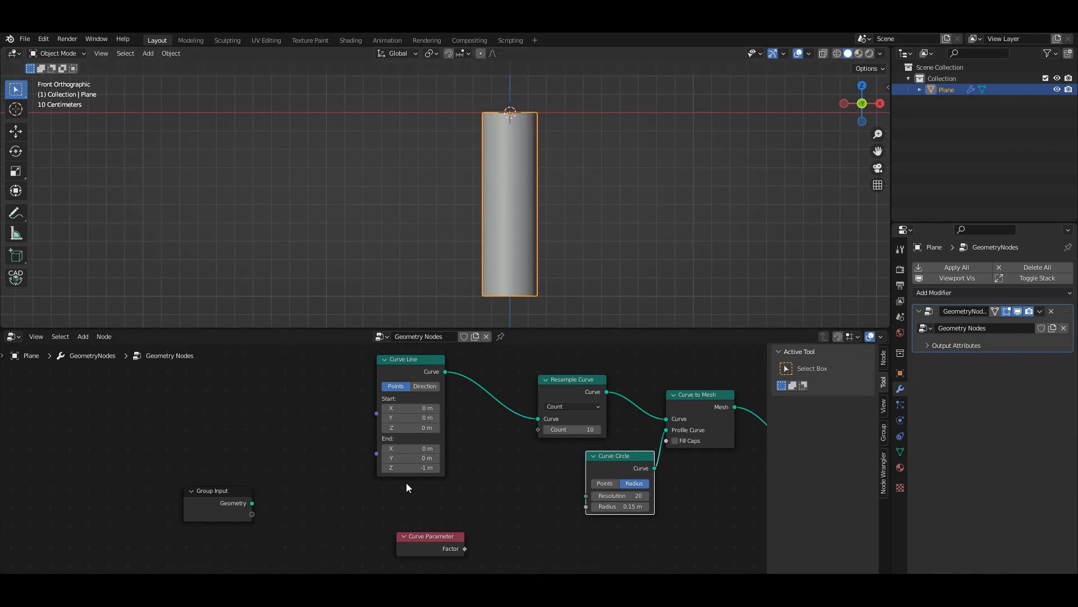
- Add a Set Curve Radius node and insert it between Curve Line and Resample Curve
middle_click_drag(500, 457, 378, 442)
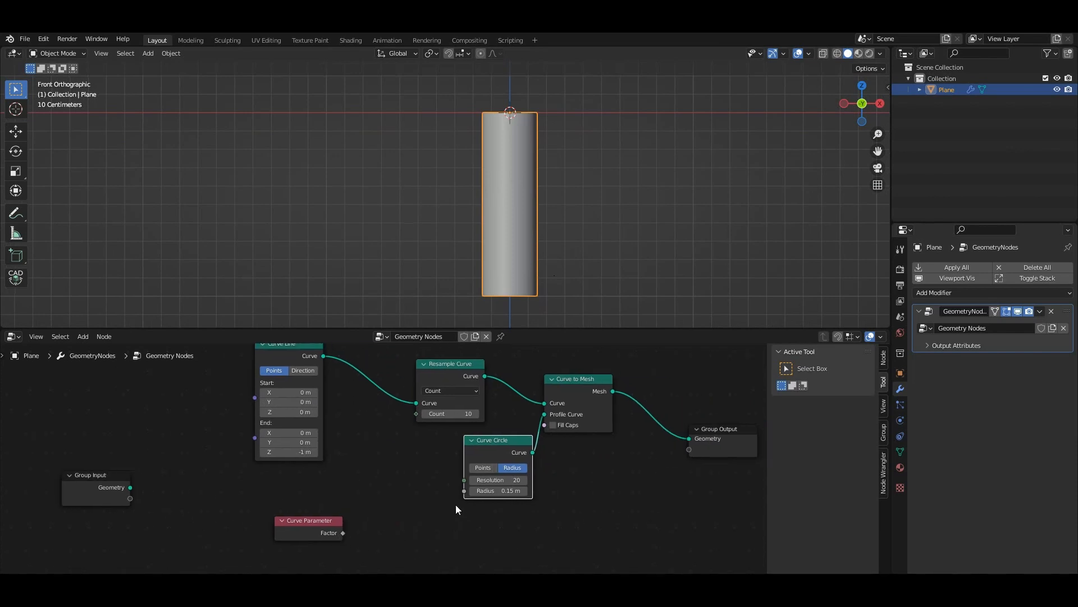
middle_click_drag(456, 504, 416, 475)
key("shift+a")
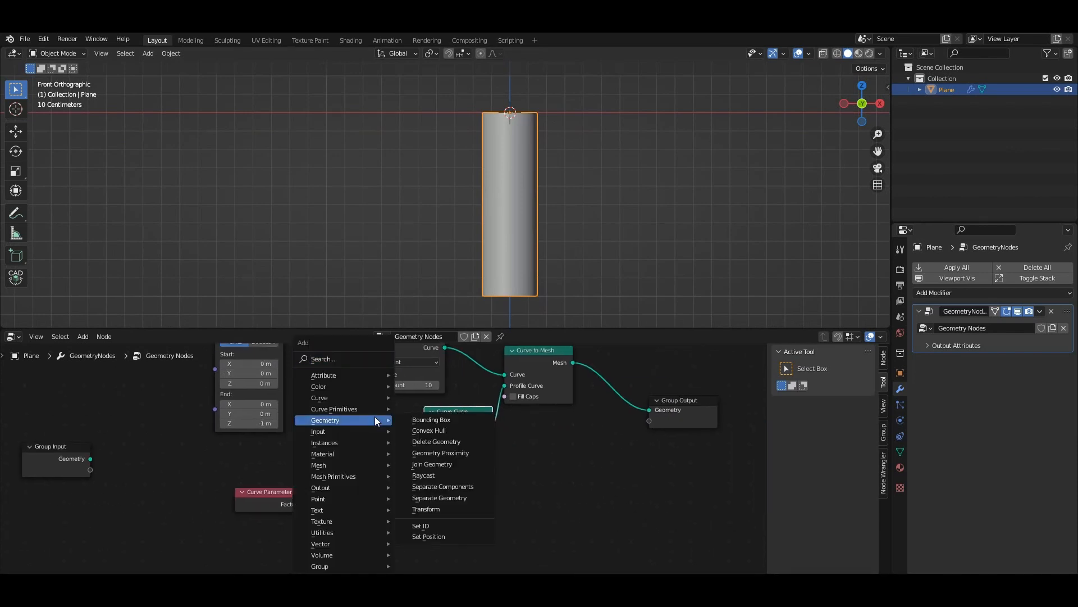
left_click(359, 359)
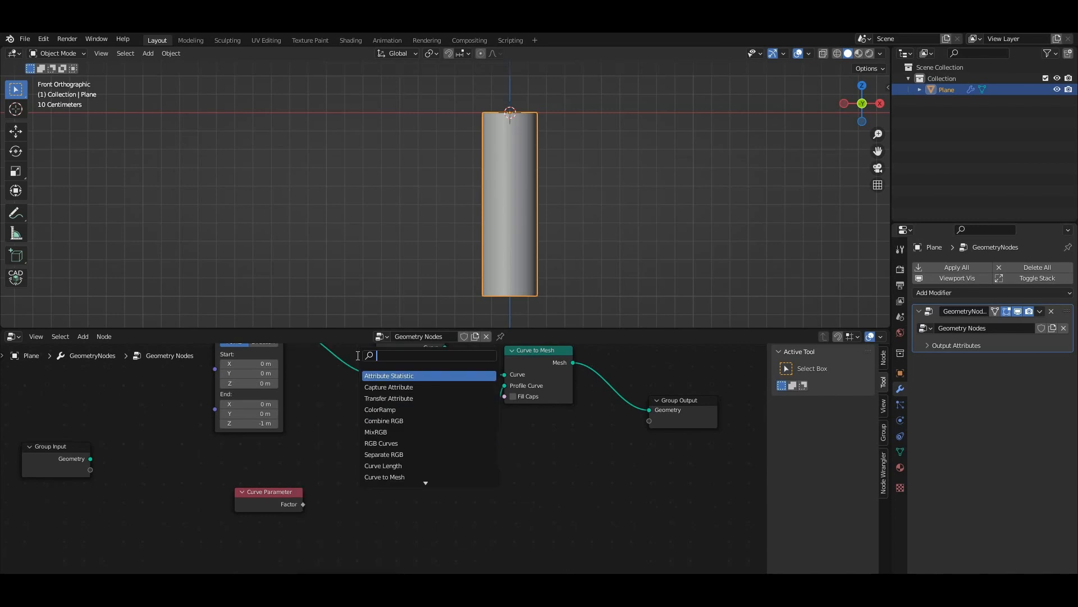
type("rad")
key("Return")
left_click(404, 462)
middle_click_drag(311, 425, 382, 476)
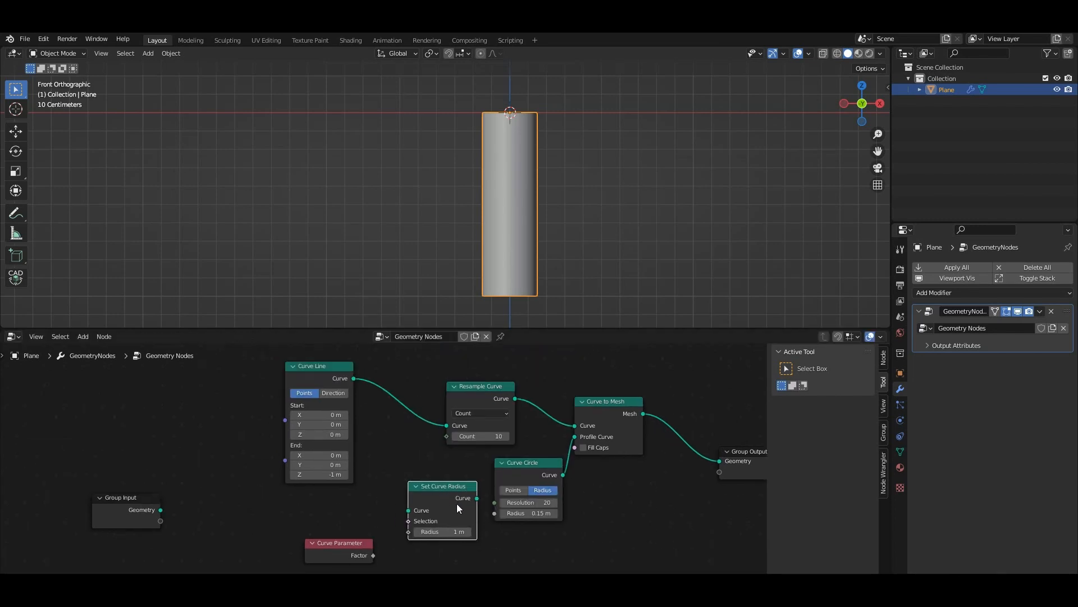
left_click_drag(457, 503, 434, 387)
- Connect the Curve Parameter's Factor to the Radius of Set Curve Radius and place the parameter node beneath Curve Line
mouse_move(399, 521)
middle_mouse_down()
mouse_move(417, 488)
mouse_move(397, 514)
middle_mouse_up()
left_click_drag(388, 523, 400, 388)
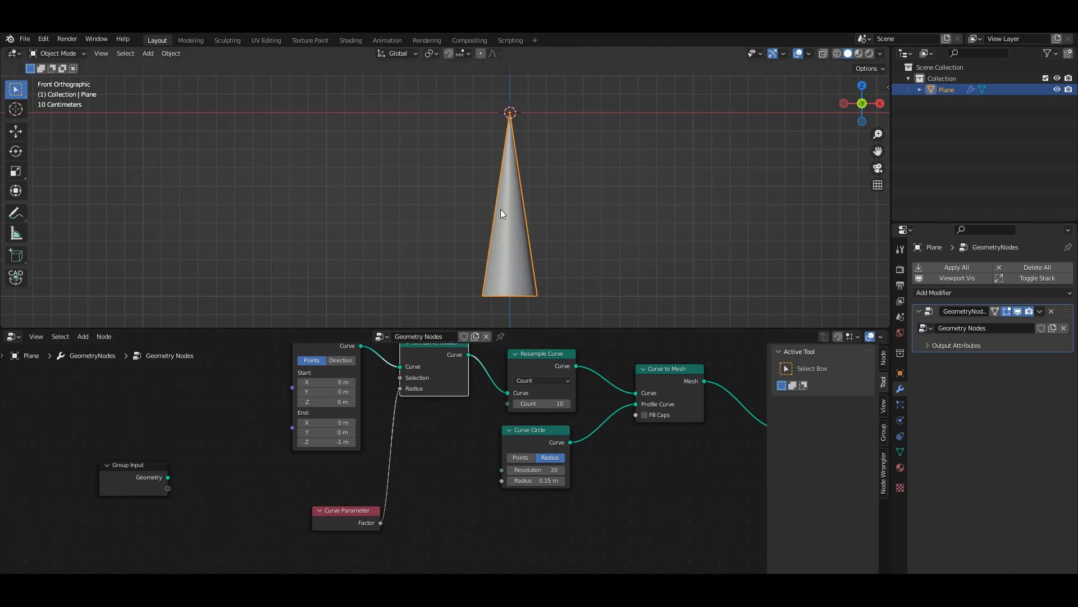
left_click_drag(352, 528, 324, 478)
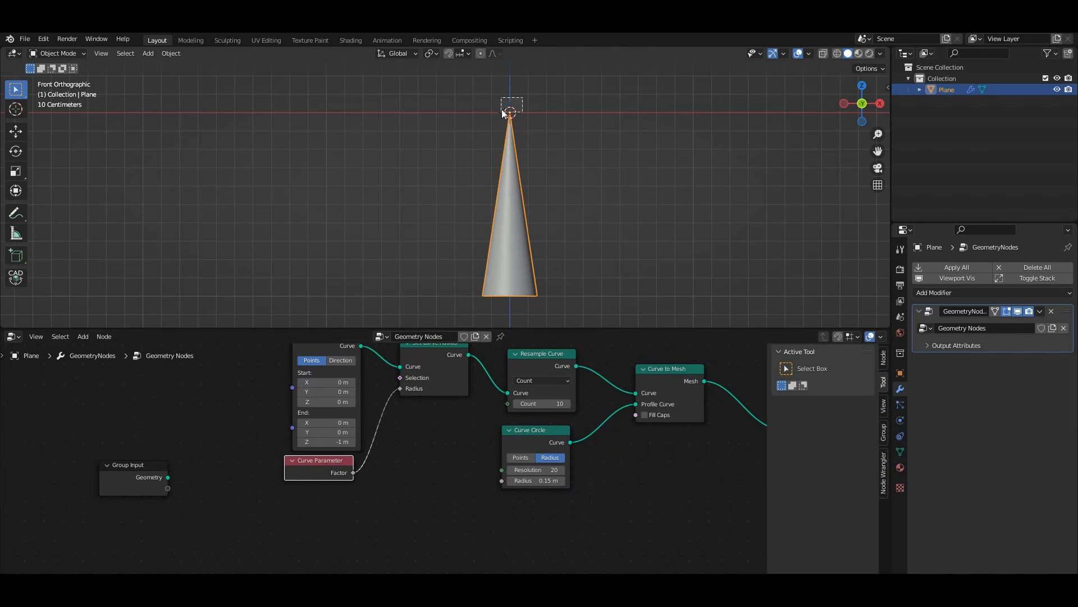
left_click_drag(504, 112, 504, 113)
- Preview the Curve Line node's output and move the Resample Curve node above the rest of the chain
middle_click_drag(367, 443, 344, 460)
left_click(299, 352, "ctrl+shift")
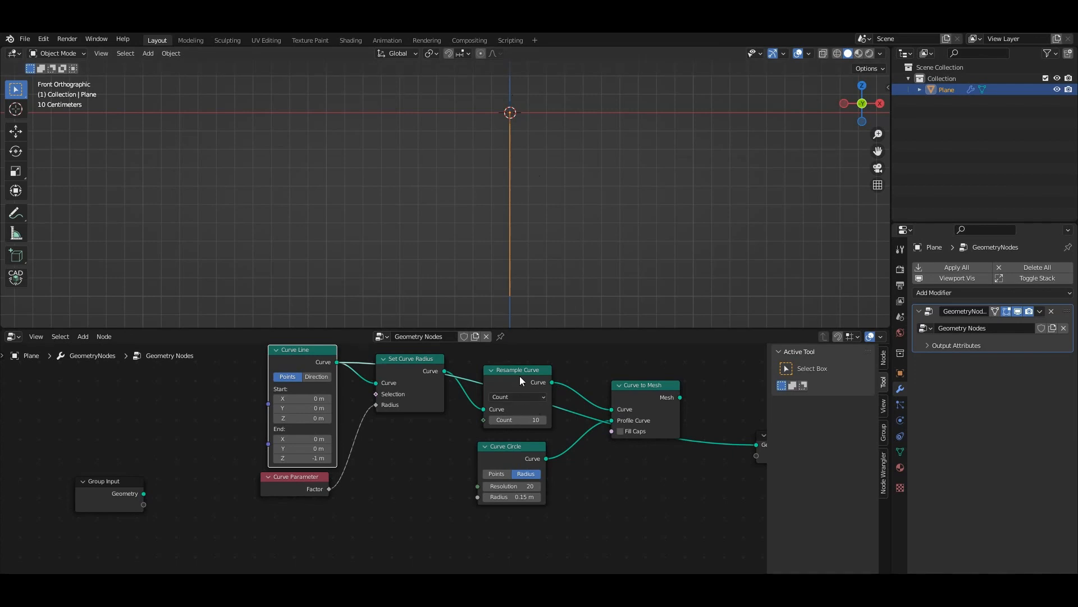
mouse_move(520, 380)
left_mouse_down()
mouse_move(521, 340)
mouse_move(523, 369)
left_mouse_up()
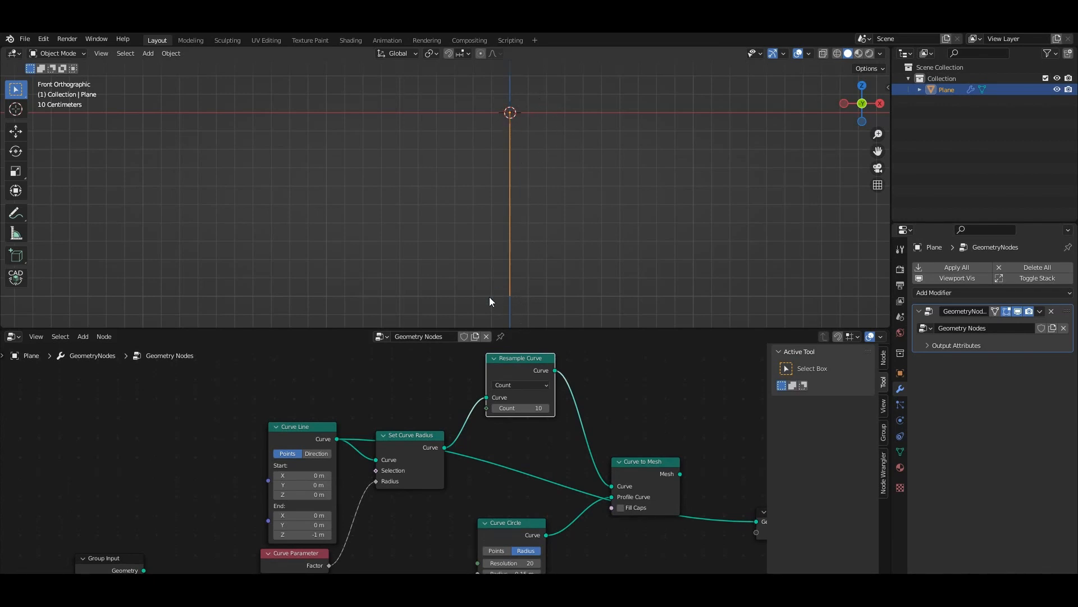
middle_click_drag(573, 454, 525, 340)
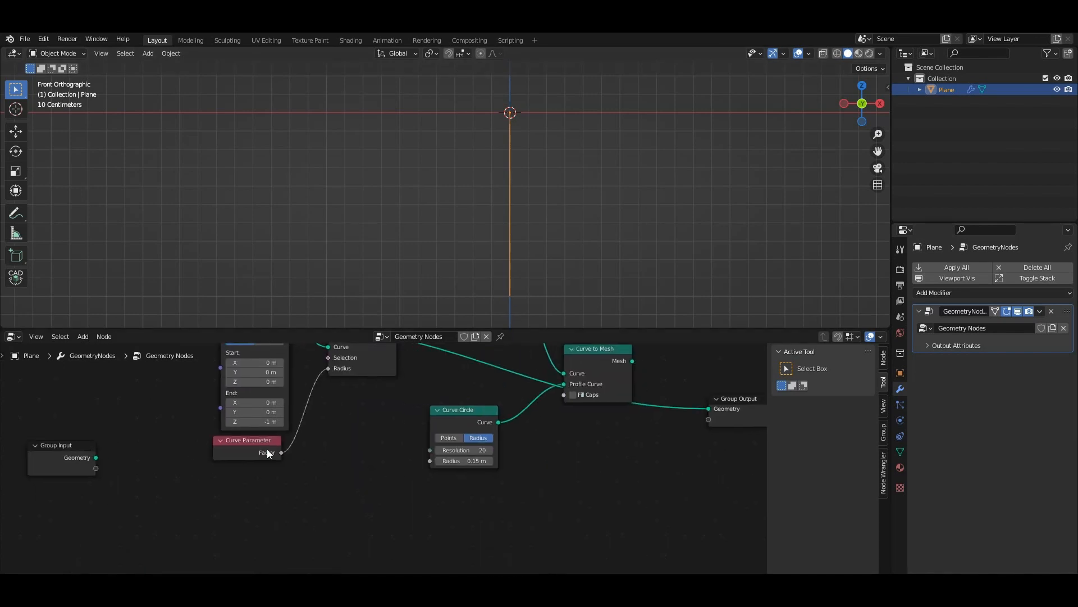
middle_click_drag(268, 449, 395, 455)
left_click_drag(367, 456, 356, 461)
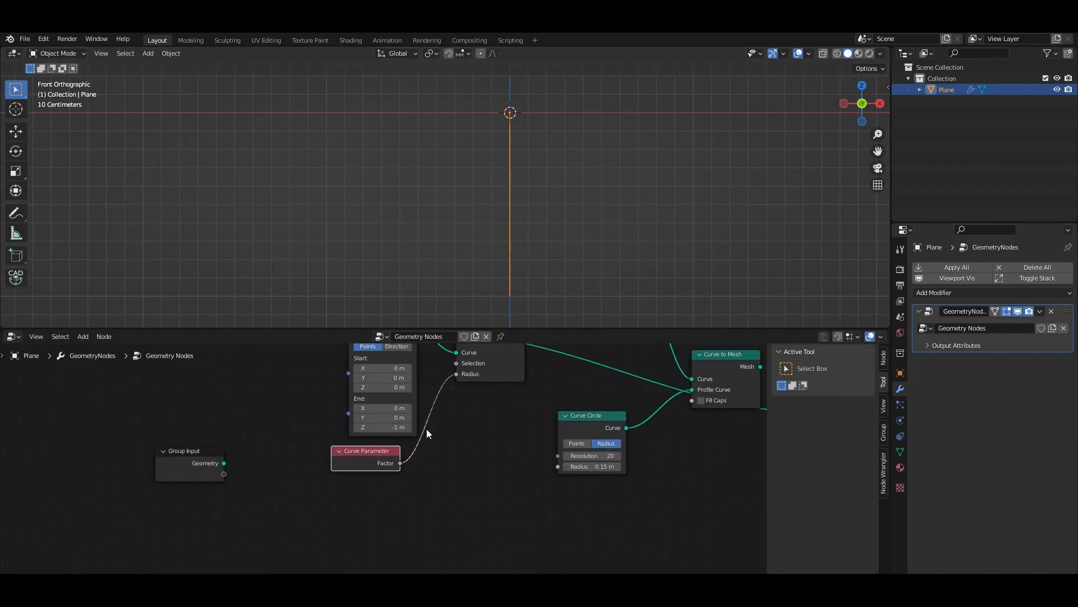
middle_click_drag(426, 429, 410, 490)
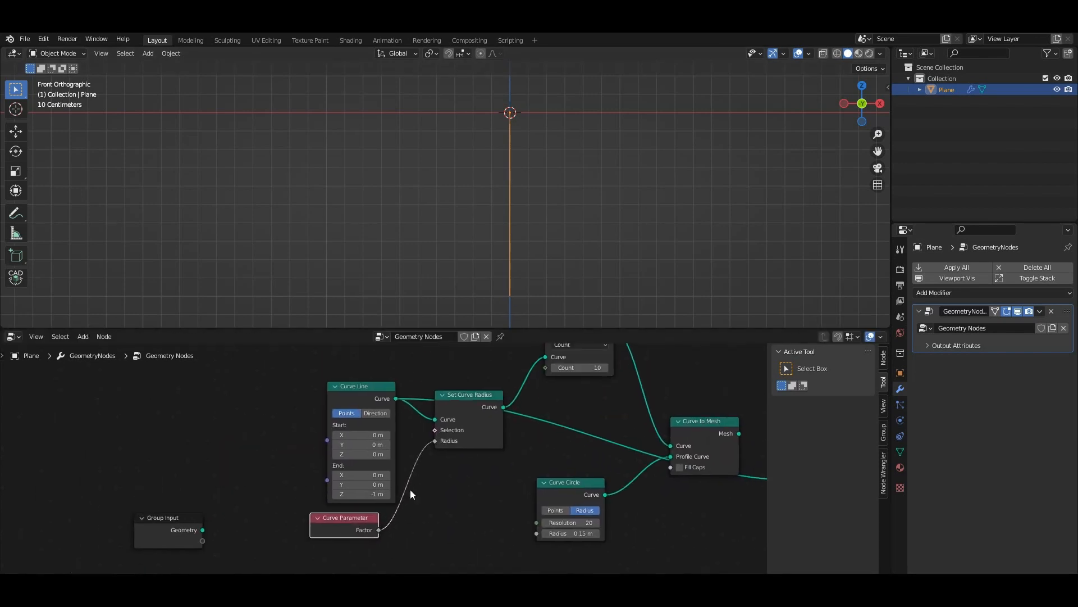
- Collapse the Set Curve Radius node and reconnect the Curve to Mesh result to Group Output
left_click(482, 405)
key("h")
middle_click_drag(601, 414, 515, 424)
left_click(625, 428, "ctrl+shift")
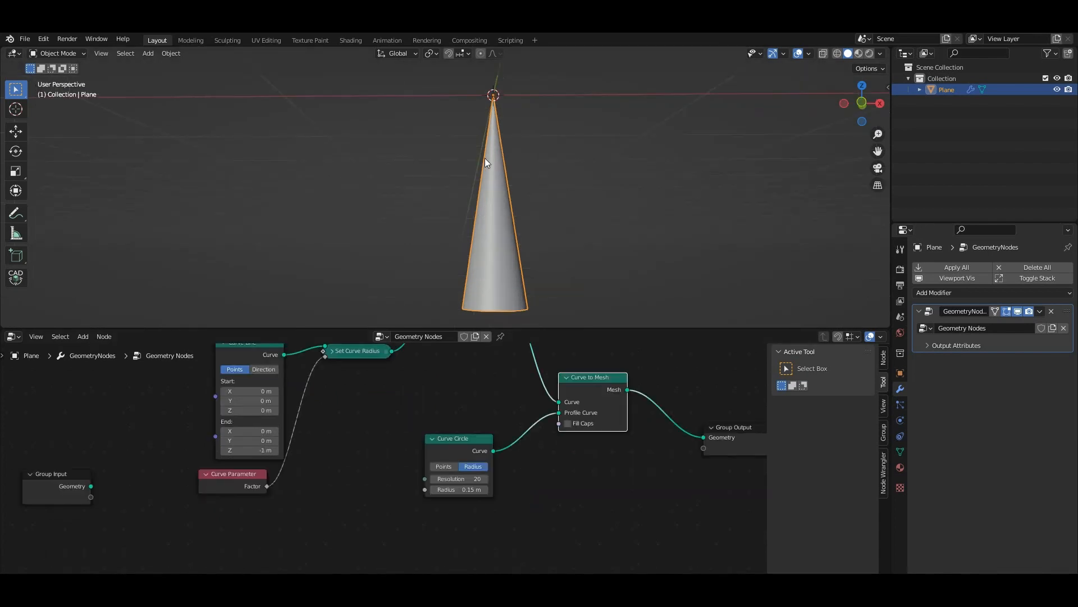
middle_click_drag(484, 157, 478, 178)
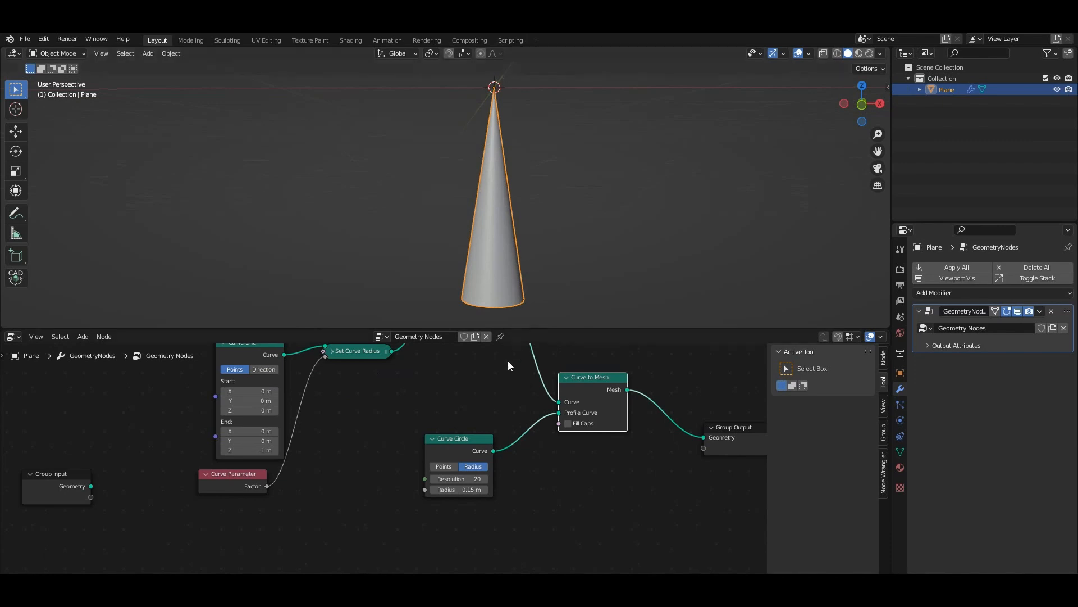
- Add a Map Range node and insert it between Curve Parameter's Factor and the Radius of Set Curve Radius
key("shift+a")
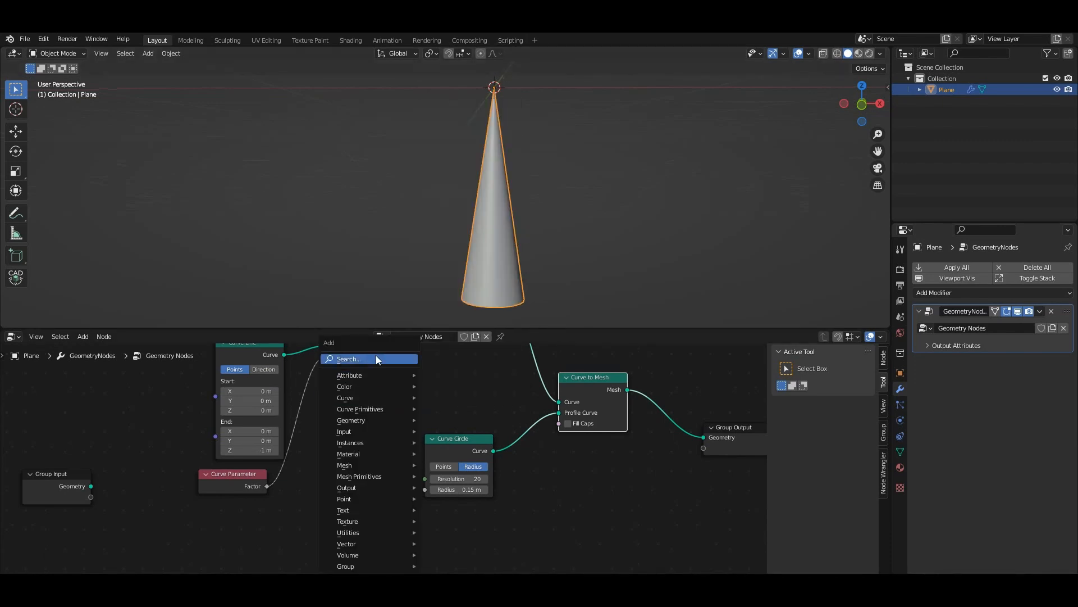
left_click(376, 355)
type("r")
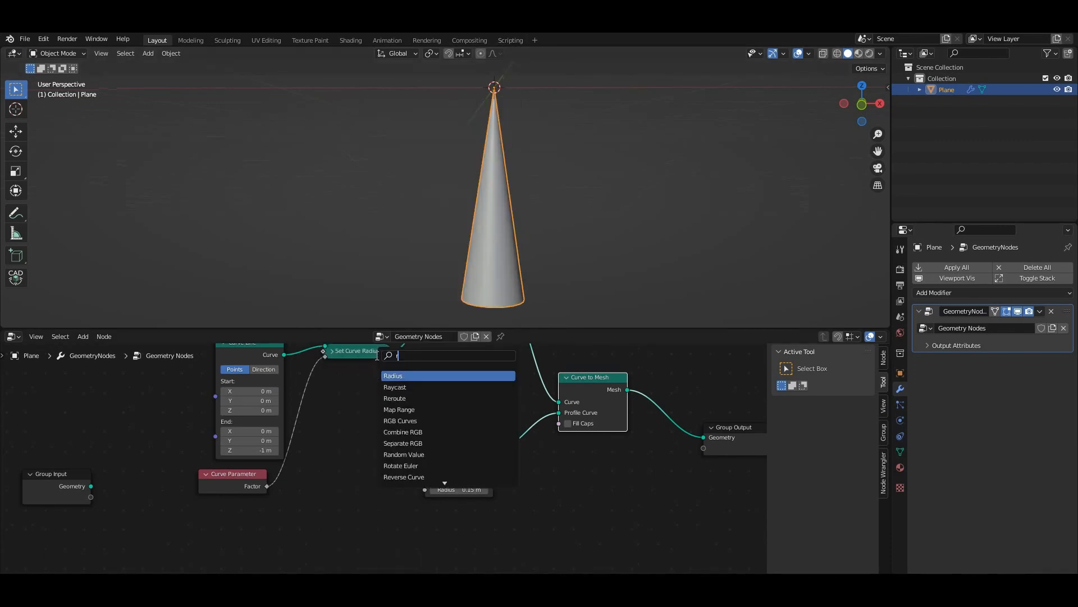
type("ang")
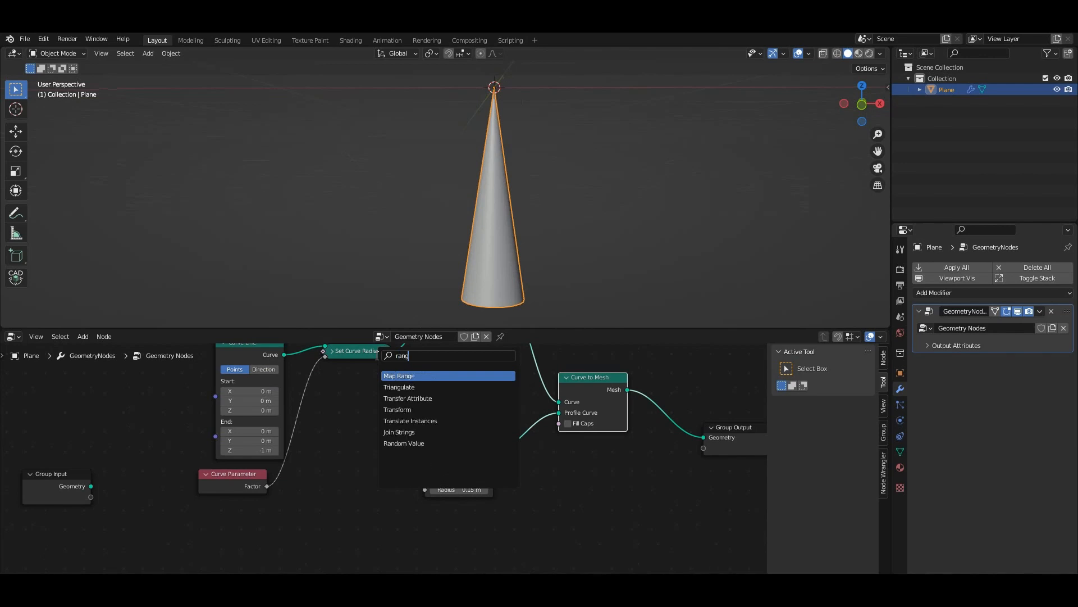
left_click(413, 380)
left_click(337, 416)
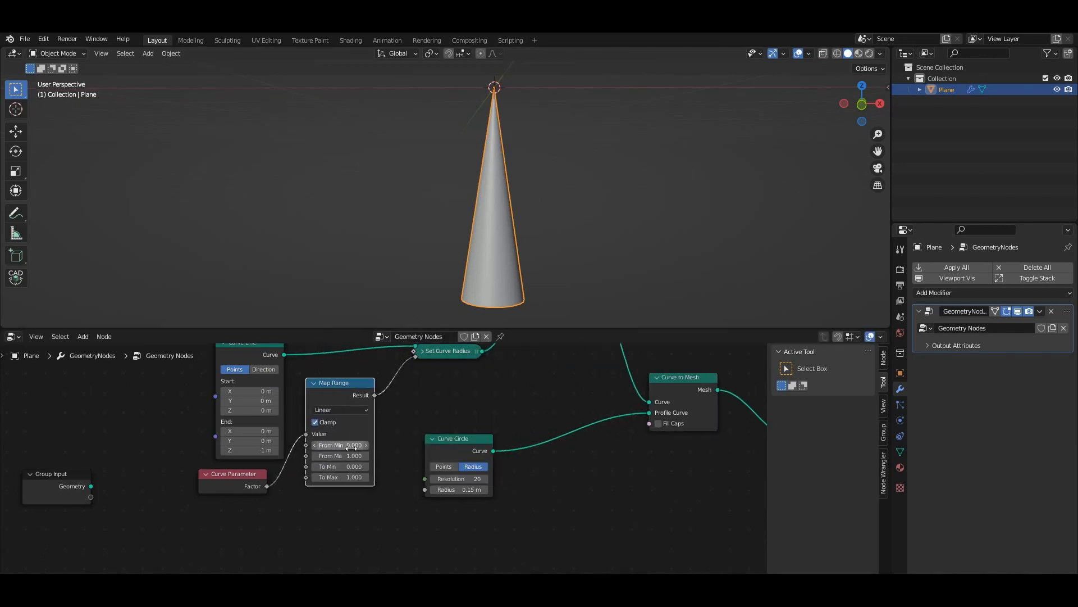
- Reverse the taper by setting the Map Range node's To Min to 1 and To Max to 0
scroll(490, 438, "up", 2)
middle_click_drag(490, 436, 521, 437)
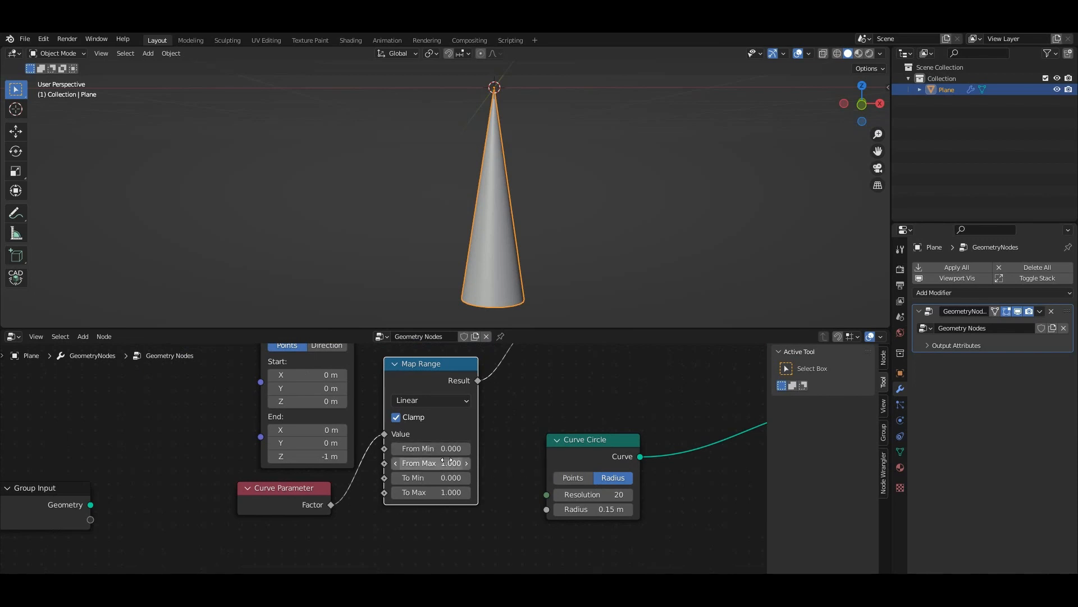
left_click(442, 477)
type("21")
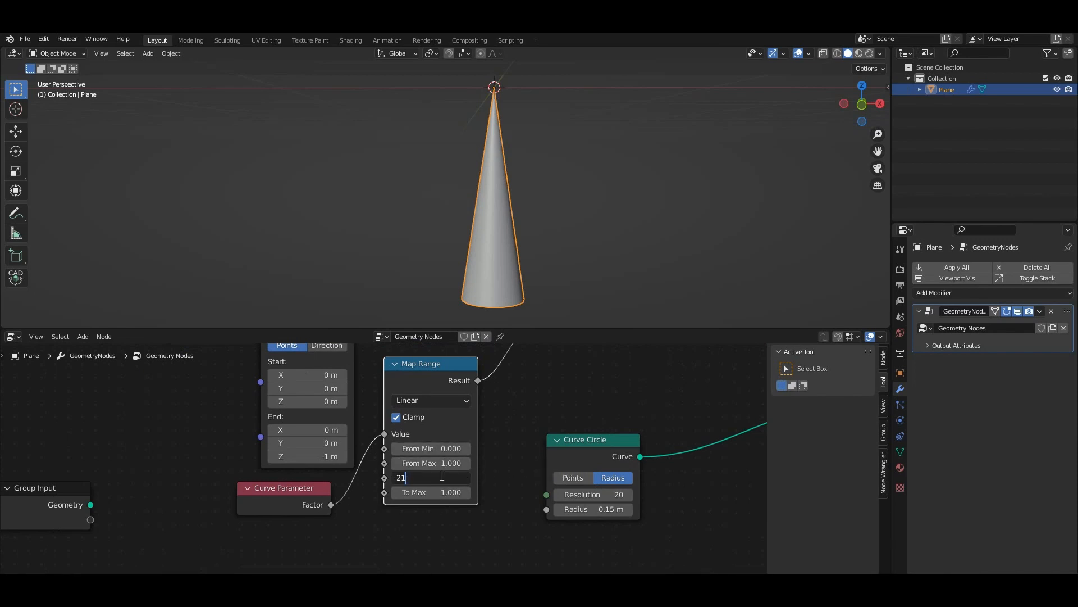
key("BackSpace")
key("BackSpace")
type("1")
key("Return")
key("BackSpace")
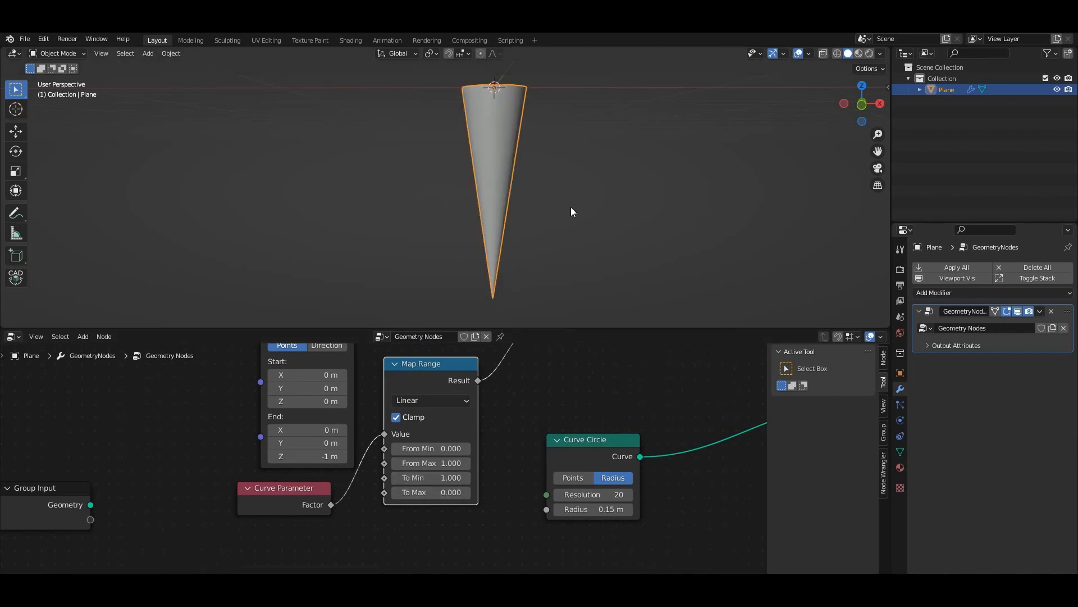
- Move the Group Output node farther away from Curve to Mesh to make room for more nodes
middle_click_drag(572, 212, 554, 255)
scroll(490, 230, "down", 7)
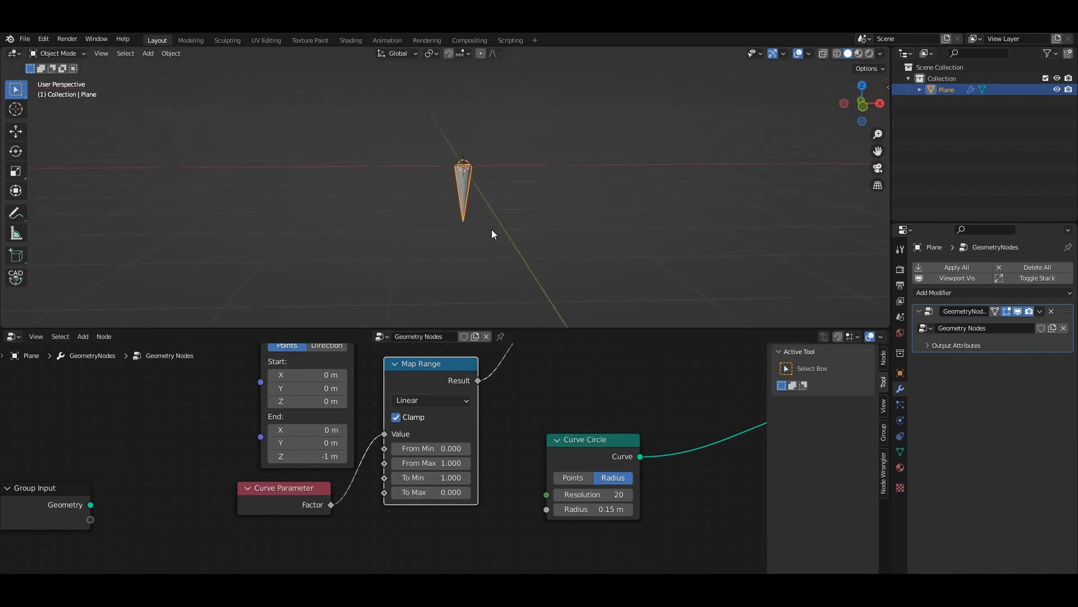
mouse_move(491, 177)
middle_mouse_down()
mouse_move(490, 166)
mouse_move(489, 177)
middle_mouse_up()
middle_click_drag(490, 422, 396, 447)
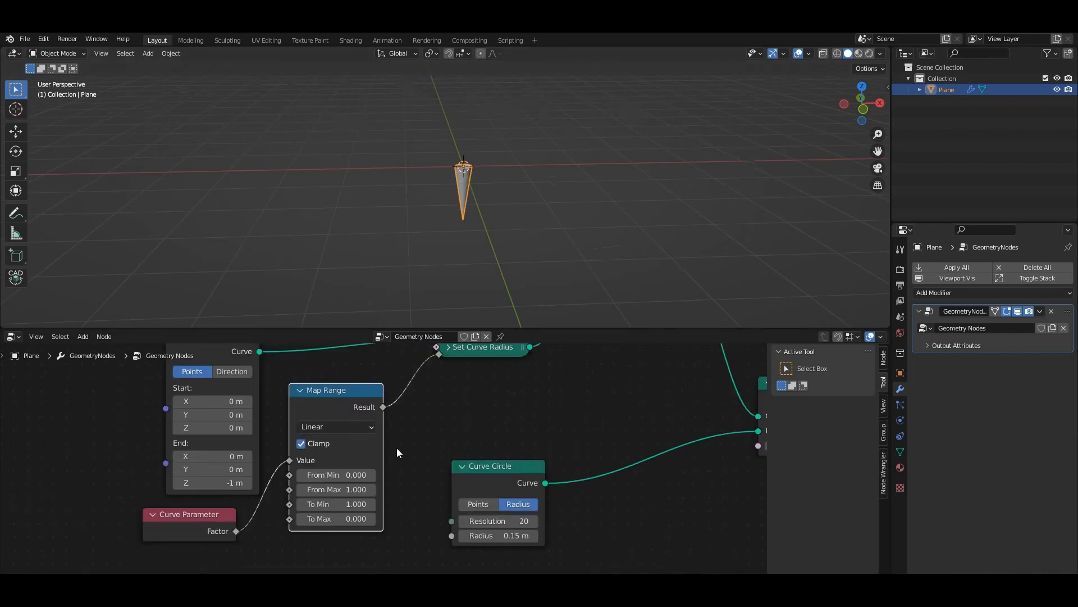
scroll(471, 453, "down", 6)
left_click_drag(549, 471, 685, 474)
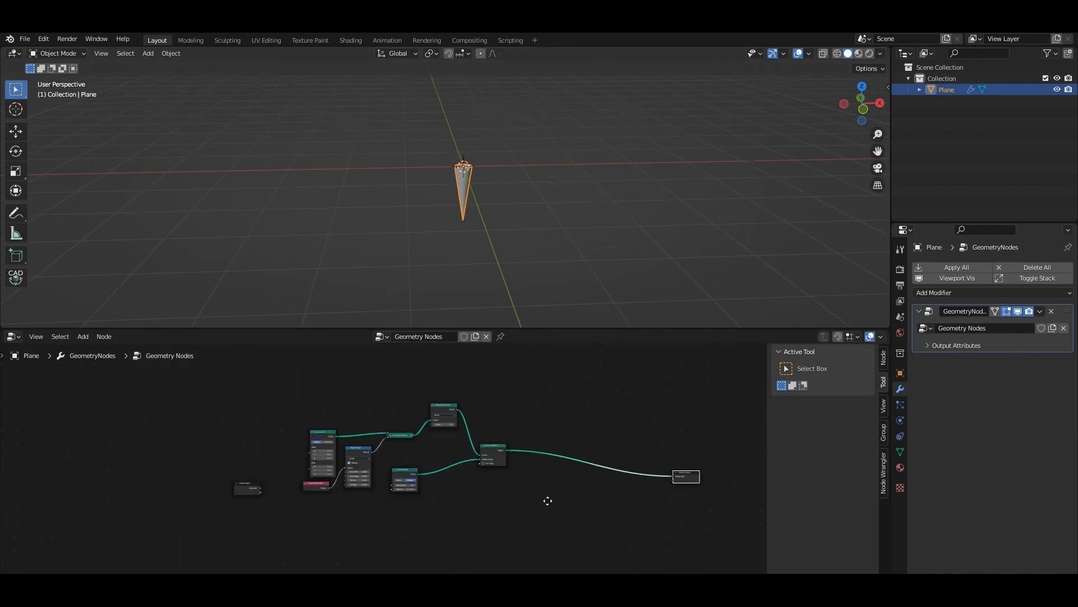
middle_click_drag(549, 500, 489, 451)
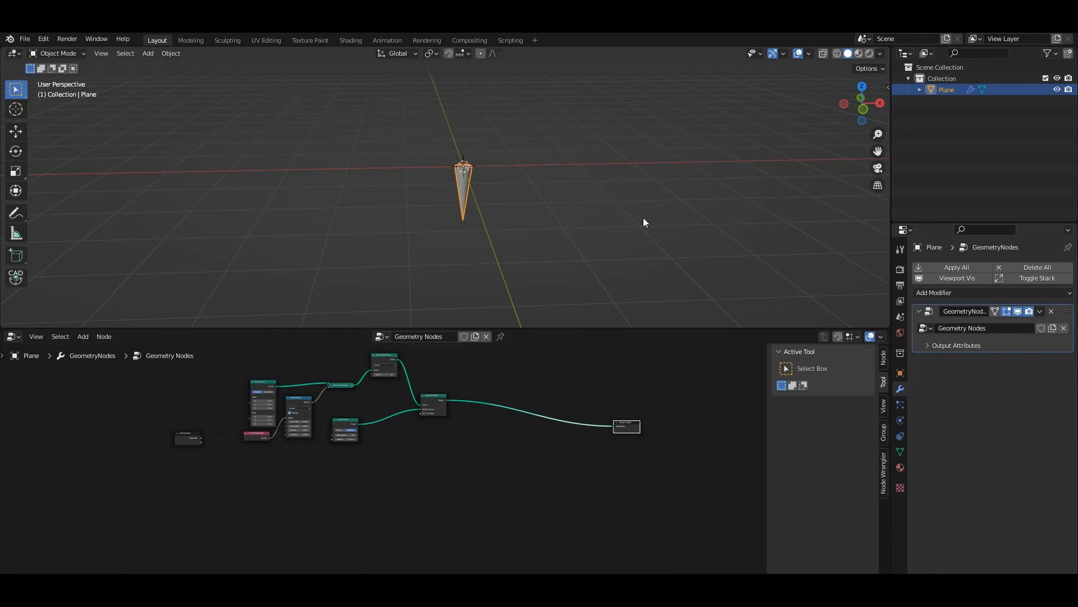
- Enter Edit Mode on the Plane object and extrude its single vertex along the Y axis into a short edge
key("Tab")
middle_click_drag(491, 180, 424, 239)
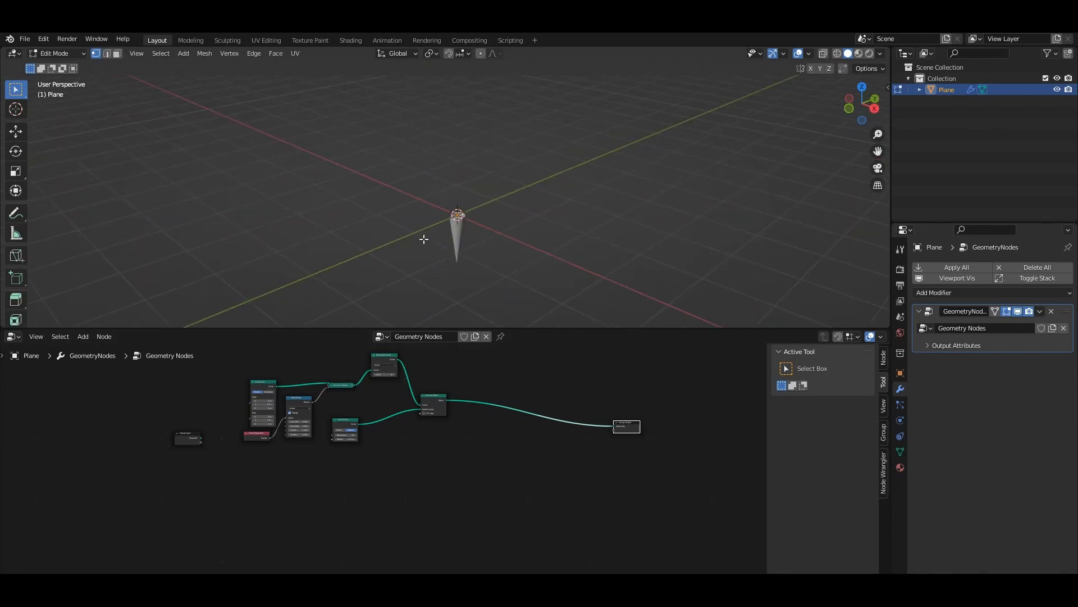
key("Tab")
key("Tab")
mouse_move(498, 226)
middle_mouse_down()
mouse_move(522, 200)
mouse_move(494, 208)
middle_mouse_up()
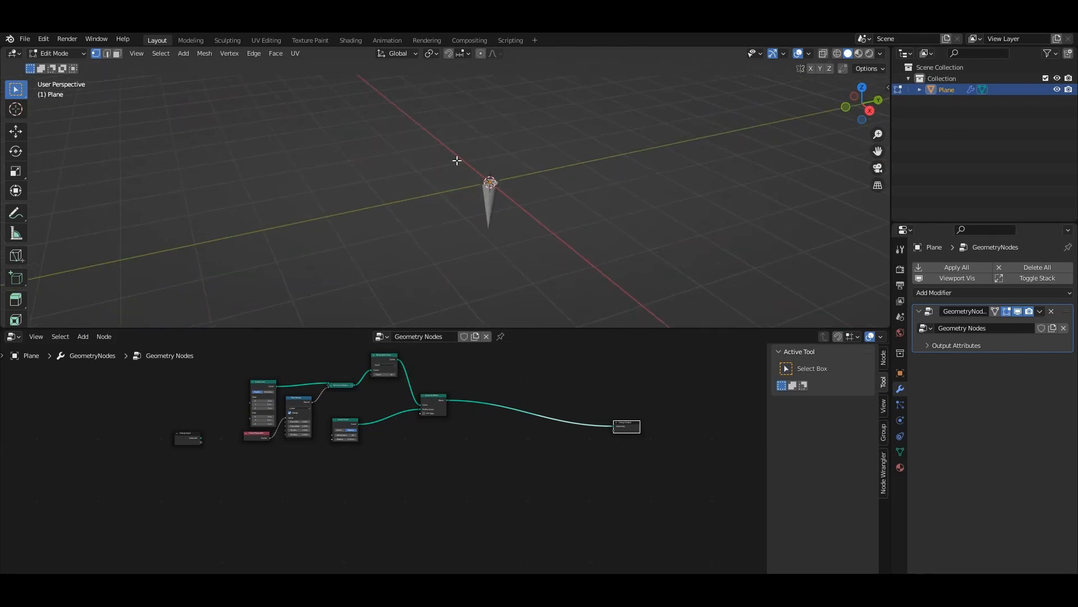
key("e")
key("y")
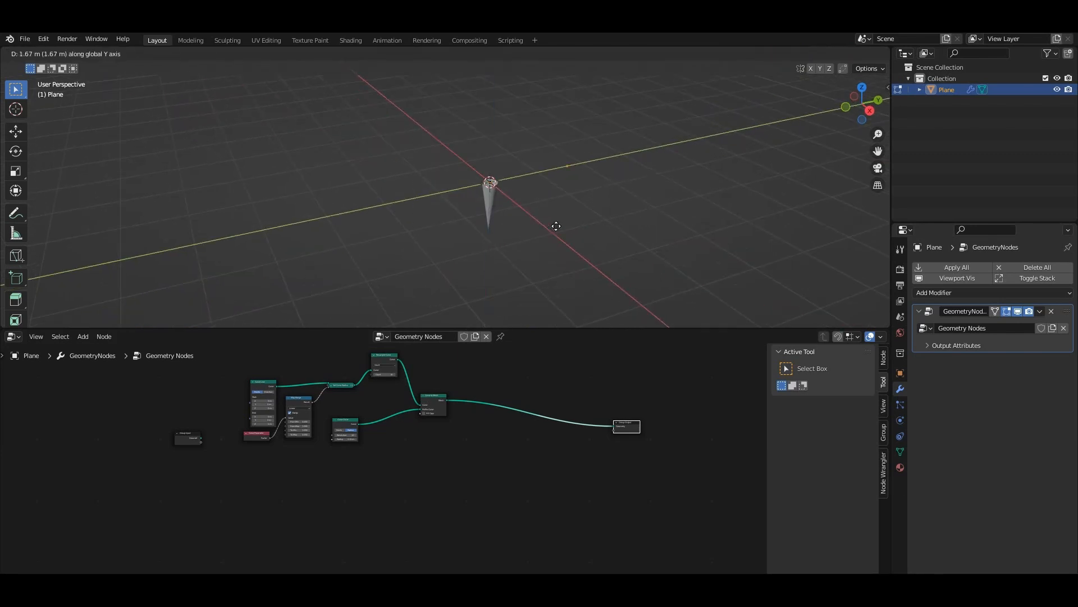
left_click(531, 234)
mouse_move(531, 234)
middle_mouse_down()
mouse_move(502, 217)
mouse_move(508, 243)
mouse_move(534, 237)
middle_mouse_up()
- Extrude the new edge along the X axis into a long rectangular face and return to Object Mode
key("2")
left_click(476, 187)
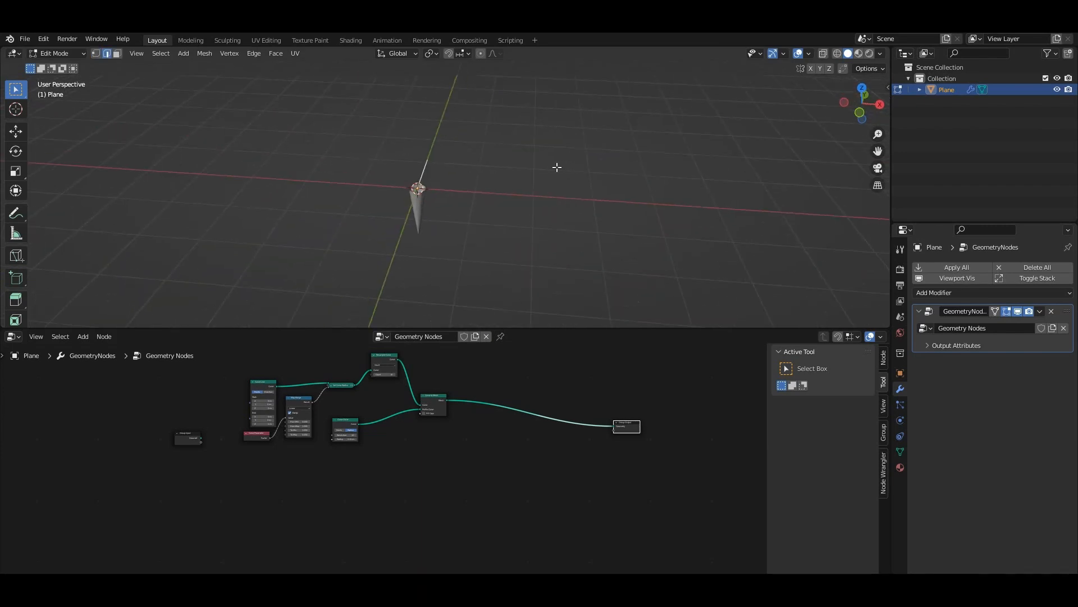
middle_click_drag(554, 194, 447, 242)
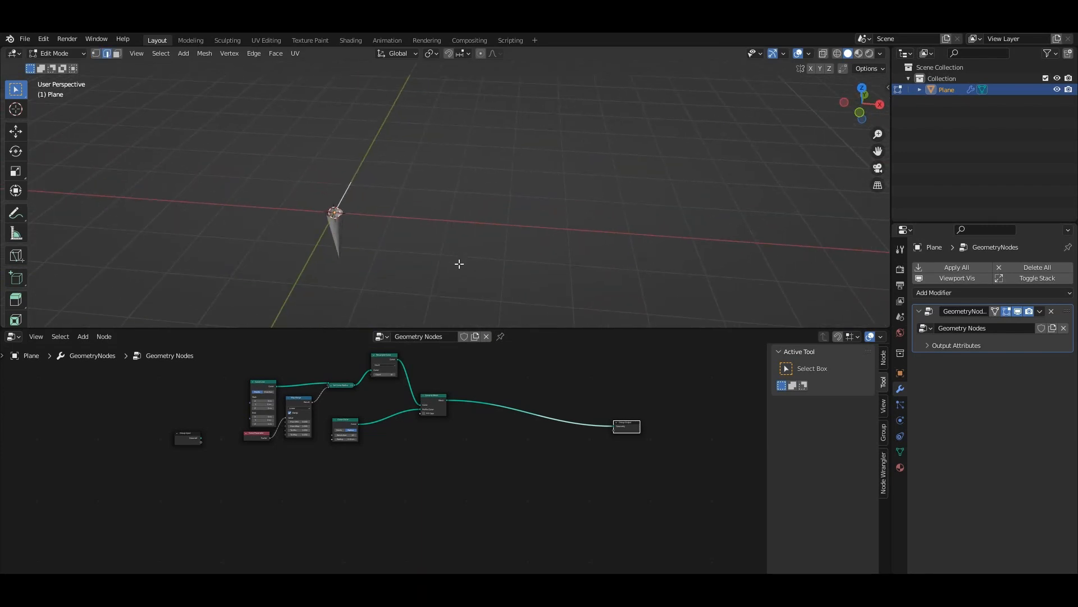
key("e")
key("x")
left_click(762, 282)
key("Tab")
middle_click_drag(463, 464, 450, 439)
key("Tab")
left_click(428, 202)
key("Tab")
- Add a Distribute Points on Faces node and drop it onto the link between Curve to Mesh and Group Output
key("shift+a")
left_click(425, 358)
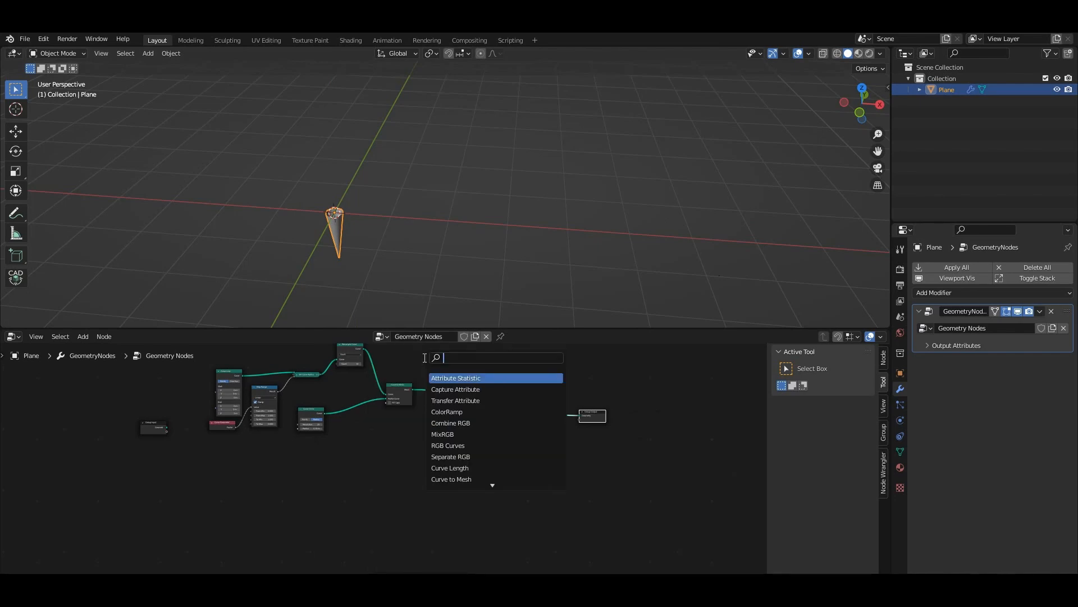
type("di")
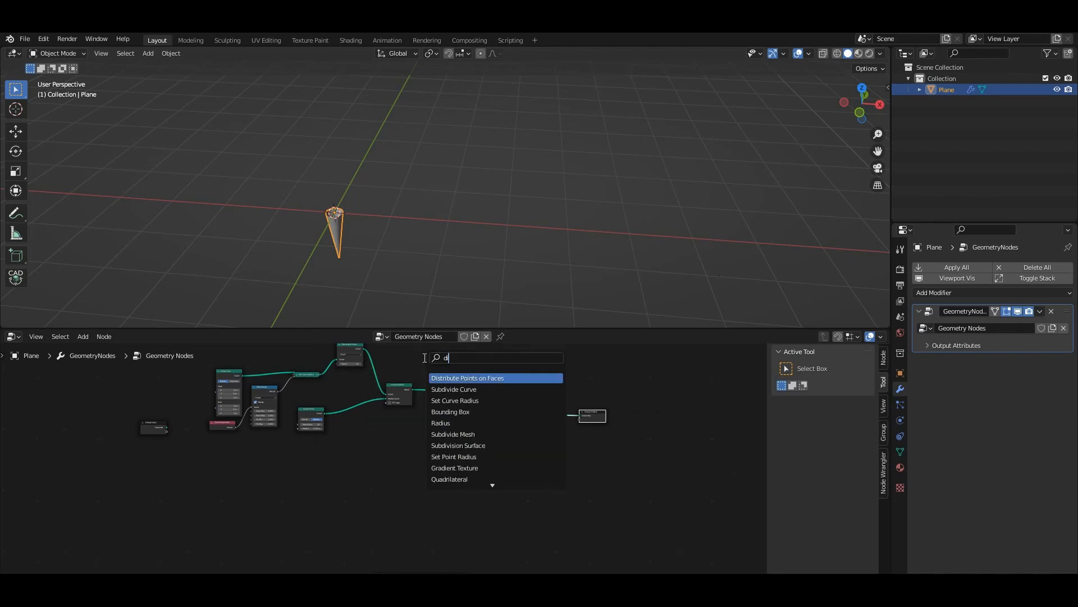
left_click(473, 378)
left_click(498, 390)
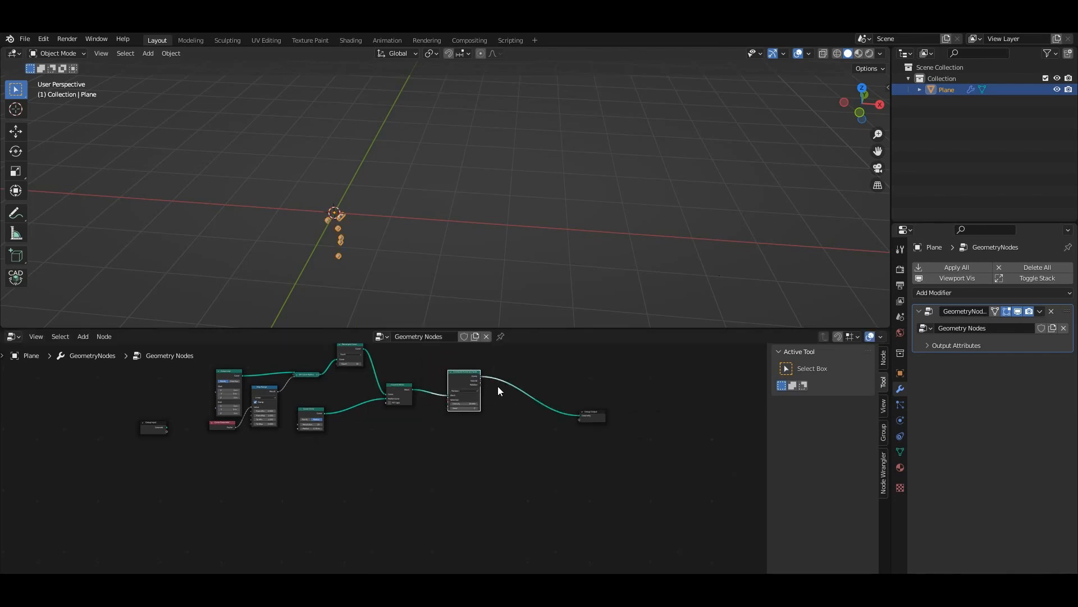
- Detach Distribute Points on Faces from the chain and place it beneath the Curve Circle node
scroll(496, 402, "up", 2)
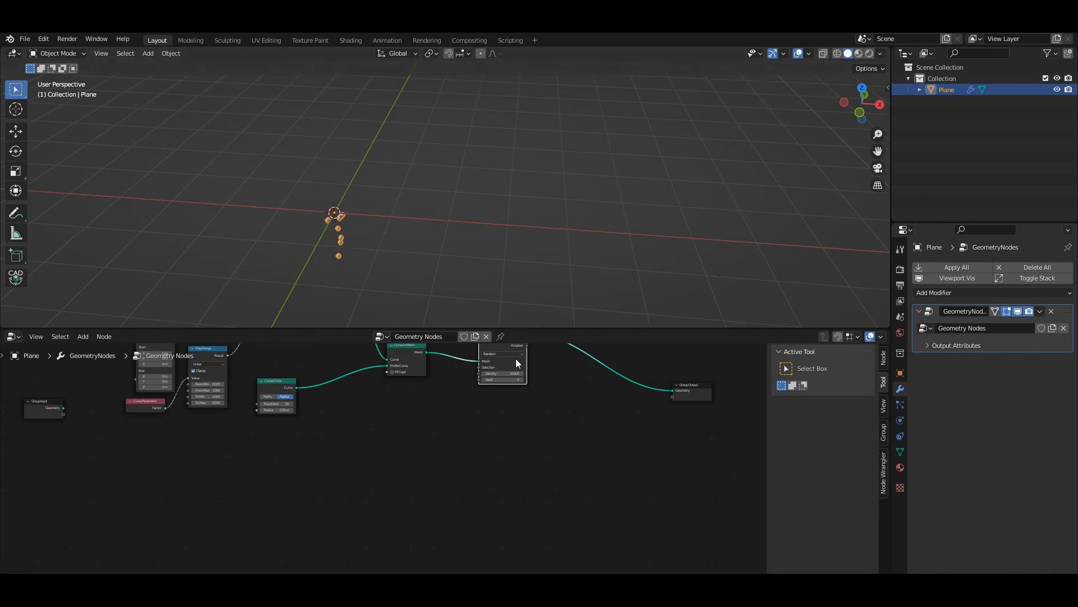
middle_click_drag(515, 359, 545, 406)
left_click_drag(540, 382, 378, 494, "alt")
middle_click_drag(363, 389, 583, 369)
middle_click_drag(551, 473, 486, 455)
middle_click_drag(481, 496, 472, 475)
- Connect Group Input's Geometry to the Mesh input of Distribute Points on Faces and move that node closer to Group Input
left_click(236, 396)
left_click_drag(237, 397, 491, 462)
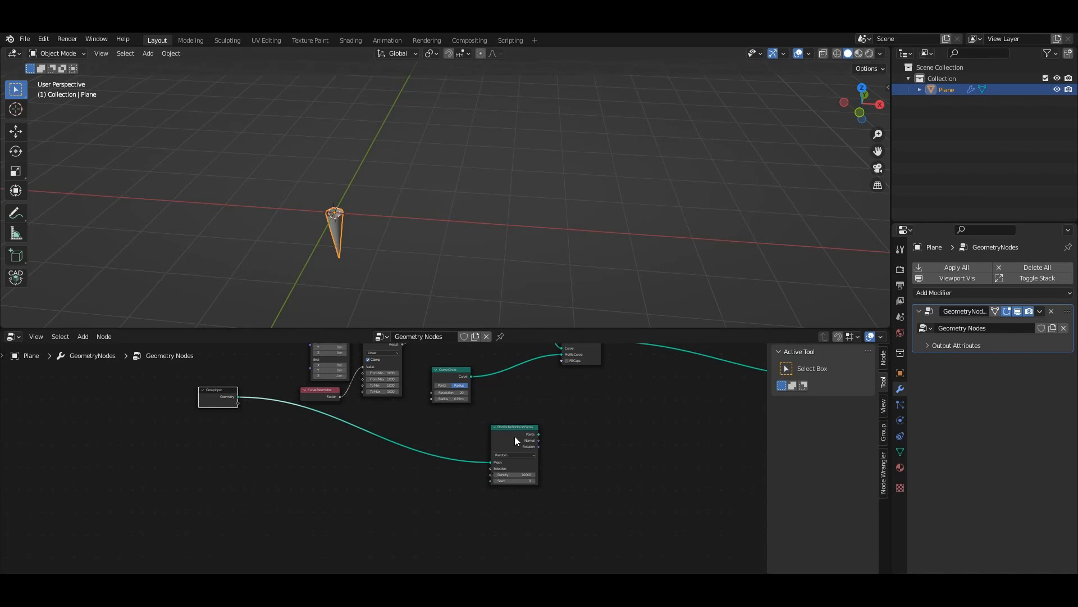
middle_click_drag(515, 436, 474, 446)
left_click_drag(478, 451, 431, 455)
scroll(394, 466, "up", 7)
middle_click_drag(456, 493, 381, 488)
scroll(383, 483, "down", 7)
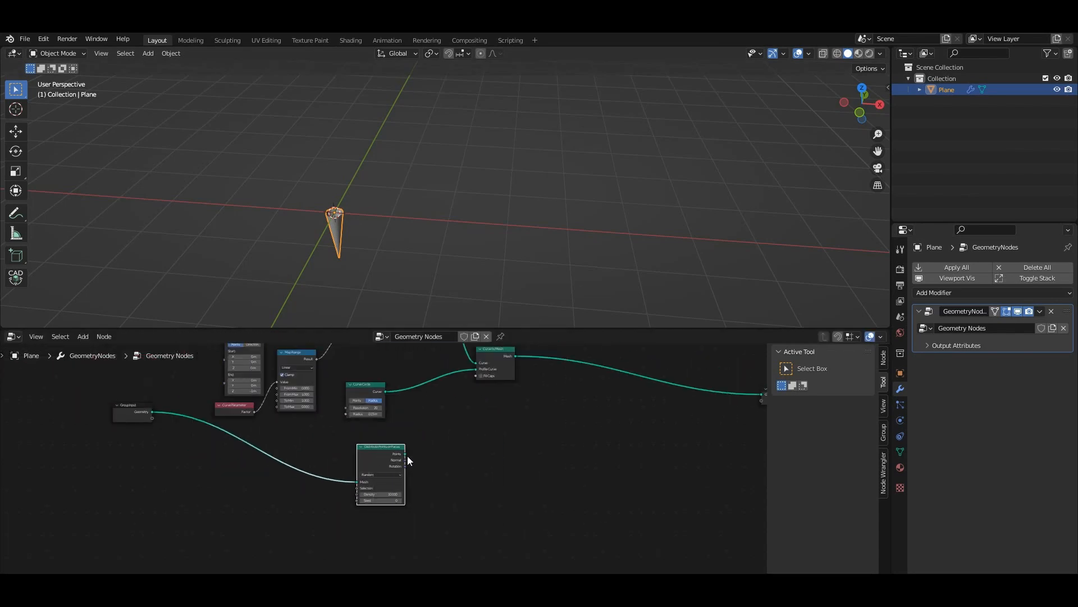
- Add an Instance on Points node and connect the distributed Points to its Points input
key("shift+a")
left_click(452, 351)
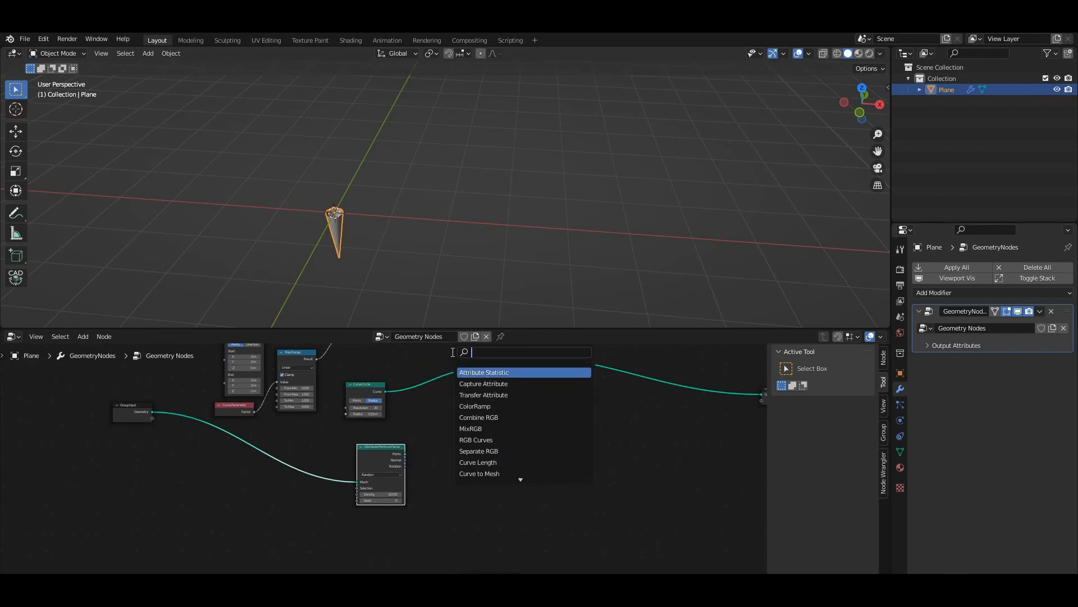
type("insta")
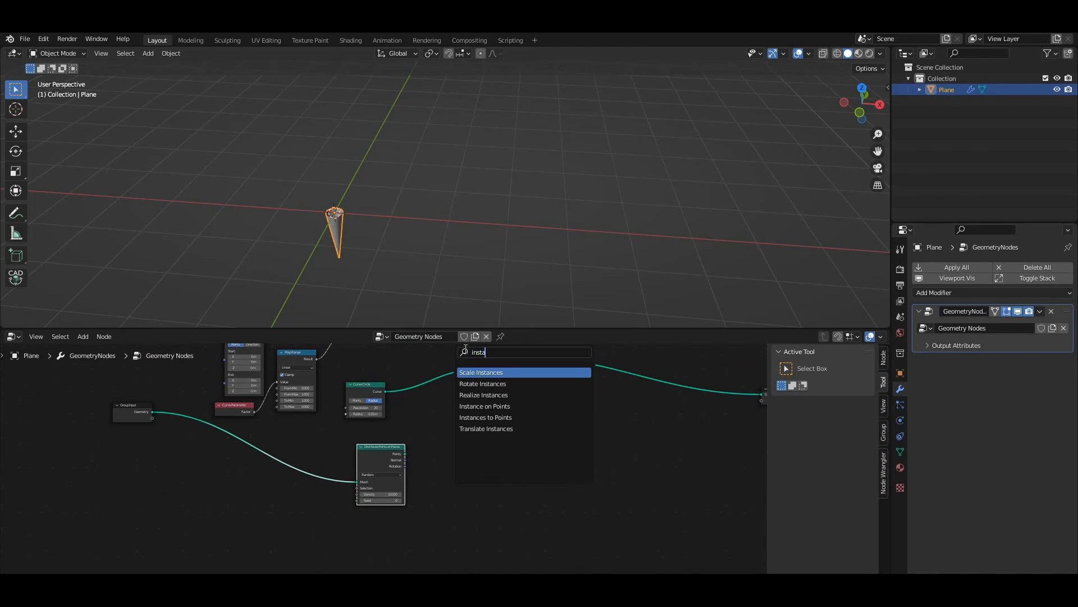
left_click(484, 405)
left_click(405, 451)
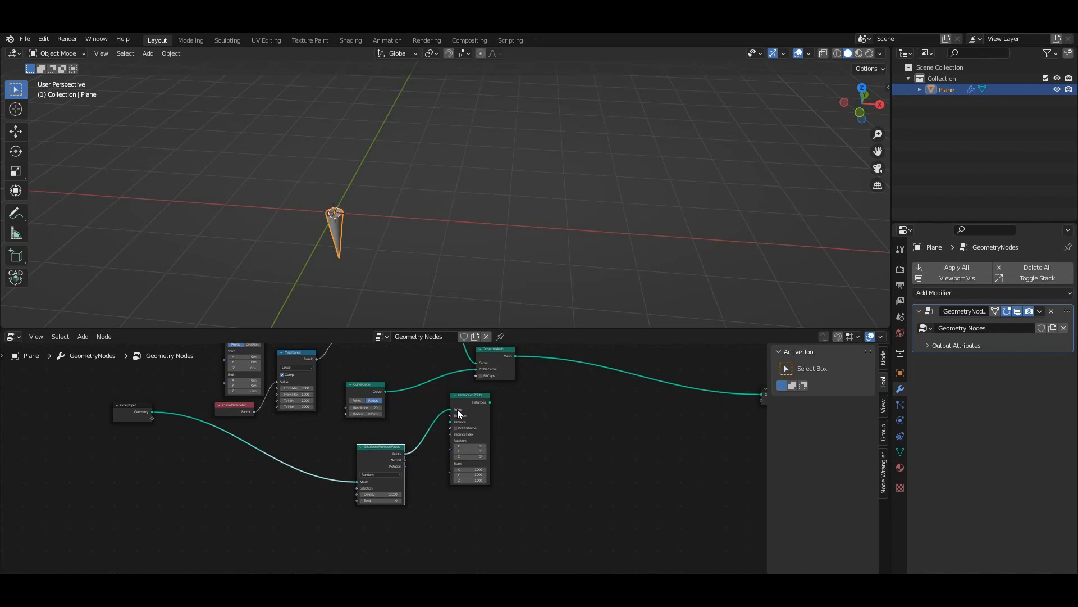
left_click_drag(457, 409, 439, 472)
scroll(497, 484, "up", 3)
middle_click_drag(497, 484, 338, 457)
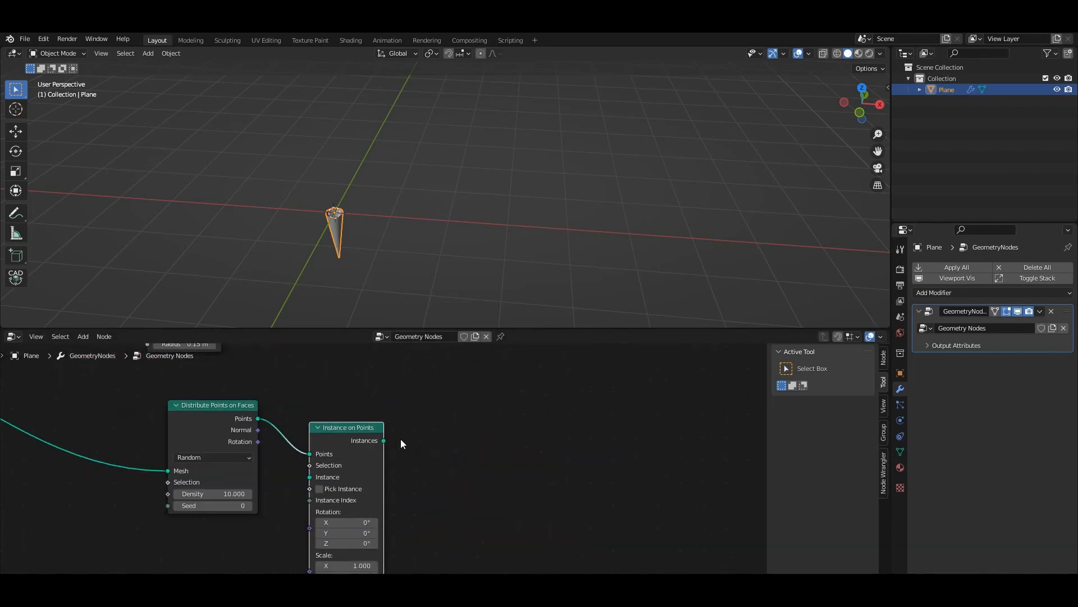
- Reposition Instance on Points and connect Curve to Mesh's Mesh output to its Instance input
scroll(408, 450, "down", 4)
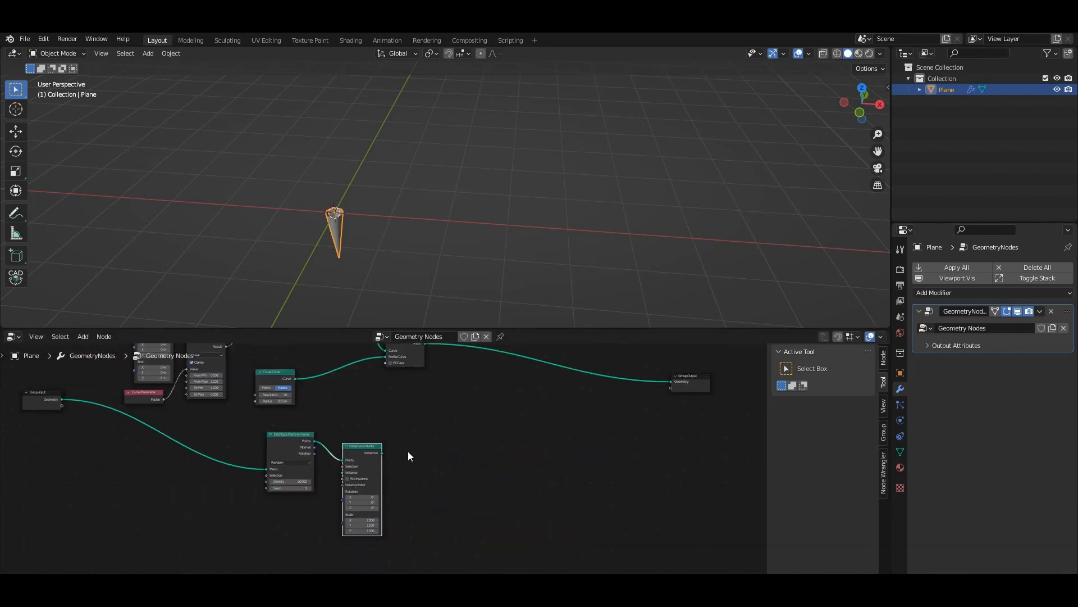
middle_click_drag(358, 424, 404, 404)
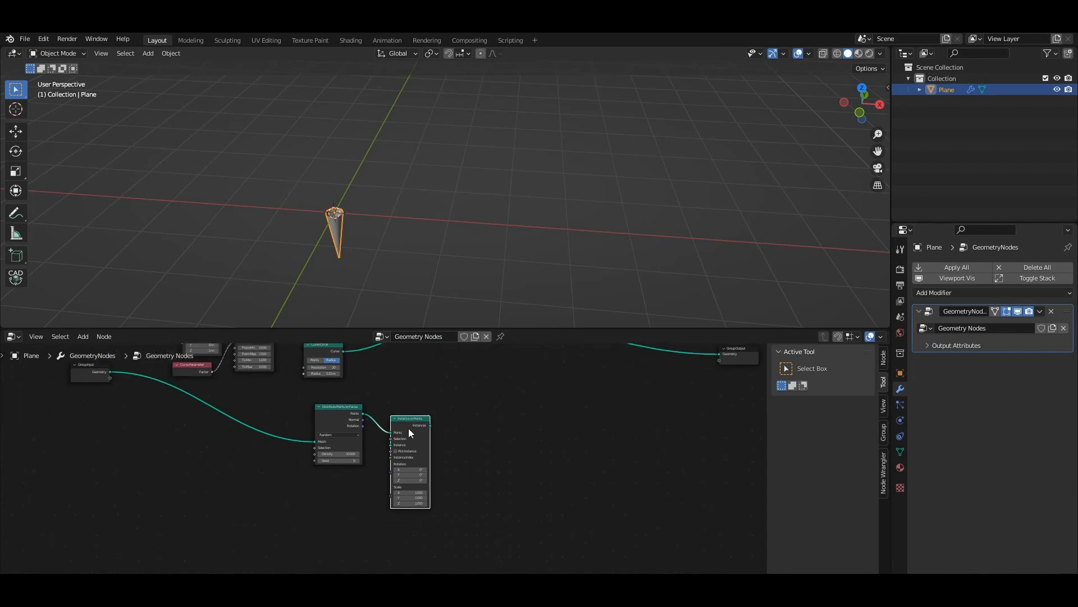
left_click_drag(408, 428, 430, 386)
middle_click_drag(356, 378, 365, 474)
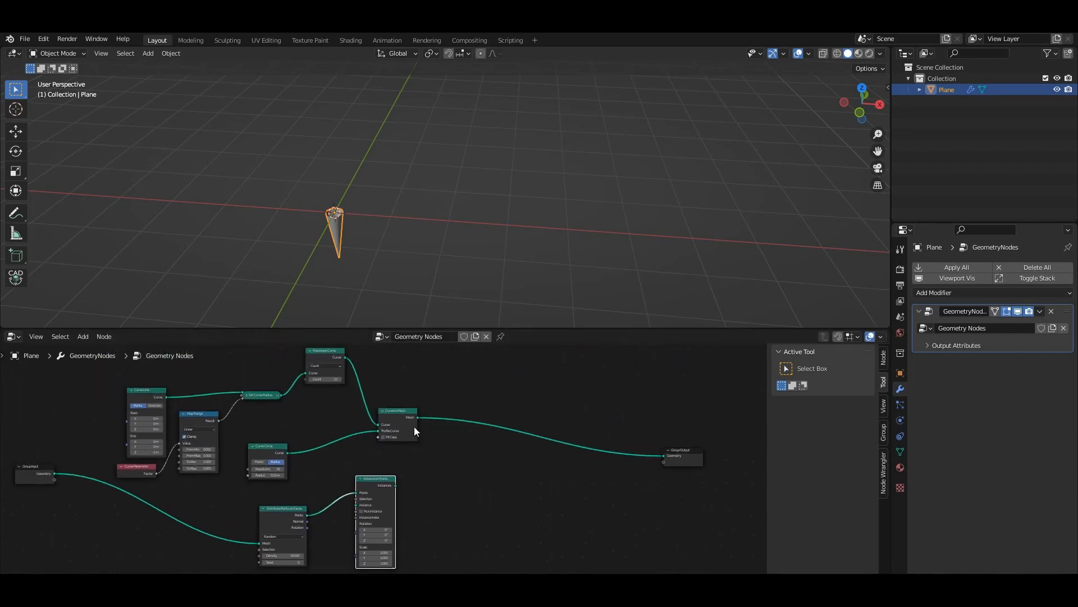
left_click_drag(416, 418, 356, 504)
middle_click_drag(410, 506, 382, 479)
- Connect Instance on Points to Group Output, move it between Curve to Mesh and Group Output, and deselect the plane
left_click(360, 457, "ctrl+shift")
key("g")
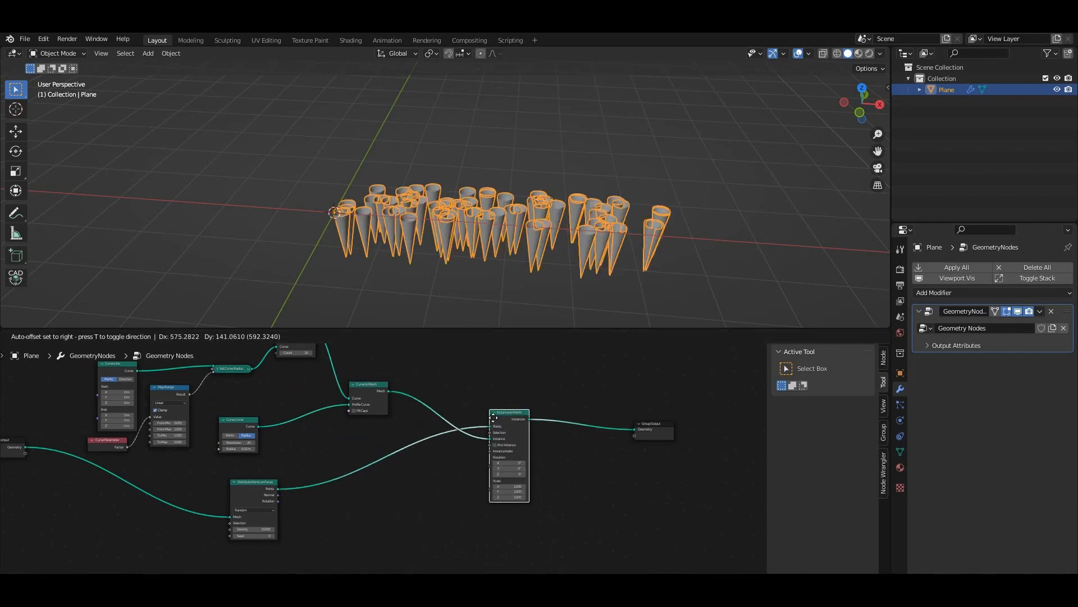
left_click_drag(493, 417, 477, 418)
scroll(548, 203, "up", 4)
left_click(385, 143)
middle_click_drag(424, 233, 440, 376)
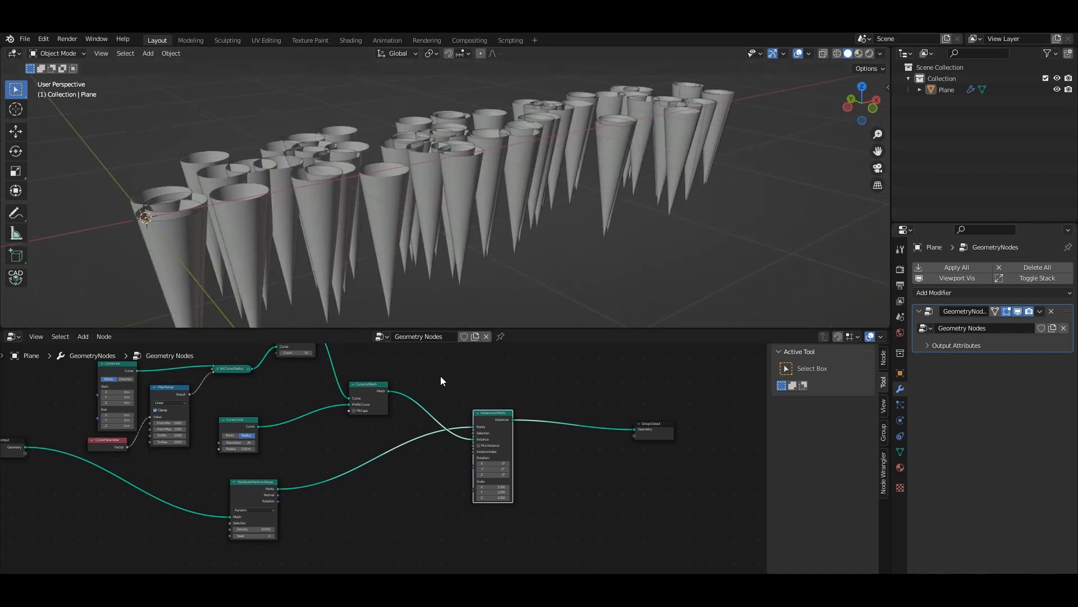
- Enable Fill Caps on the Curve to Mesh node to close the open ends of the cones
middle_click_drag(344, 470, 375, 473)
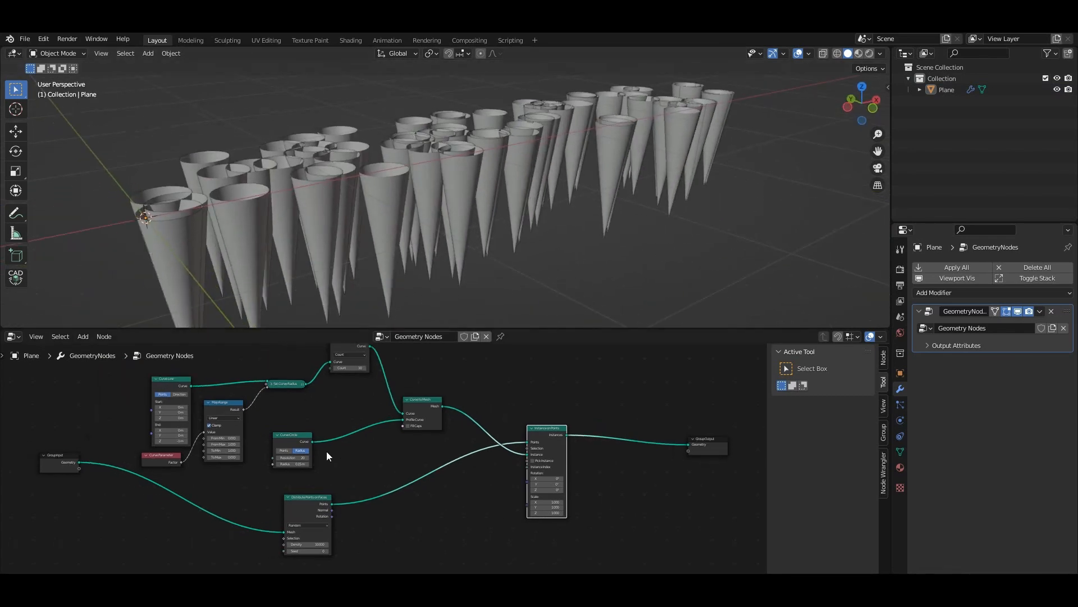
scroll(417, 429, "up", 3)
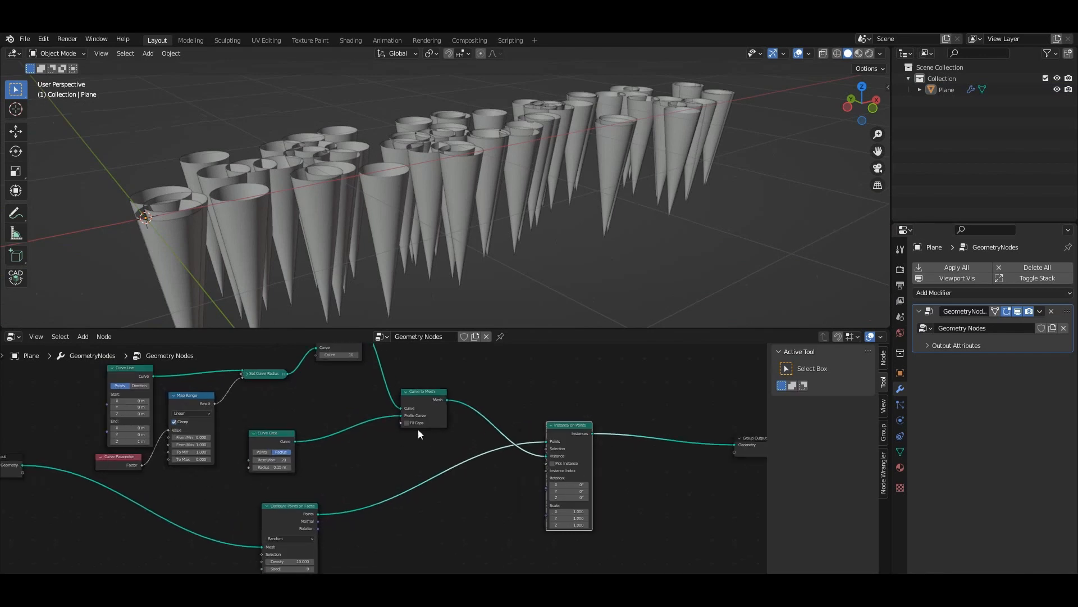
left_click(433, 389)
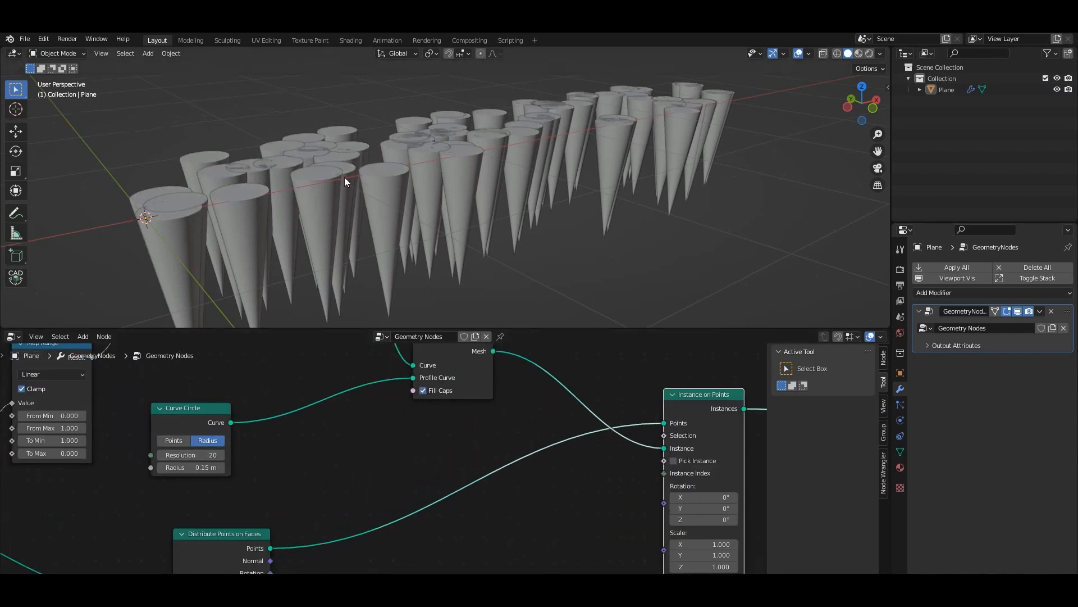
middle_click_drag(456, 192, 406, 187, "shift")
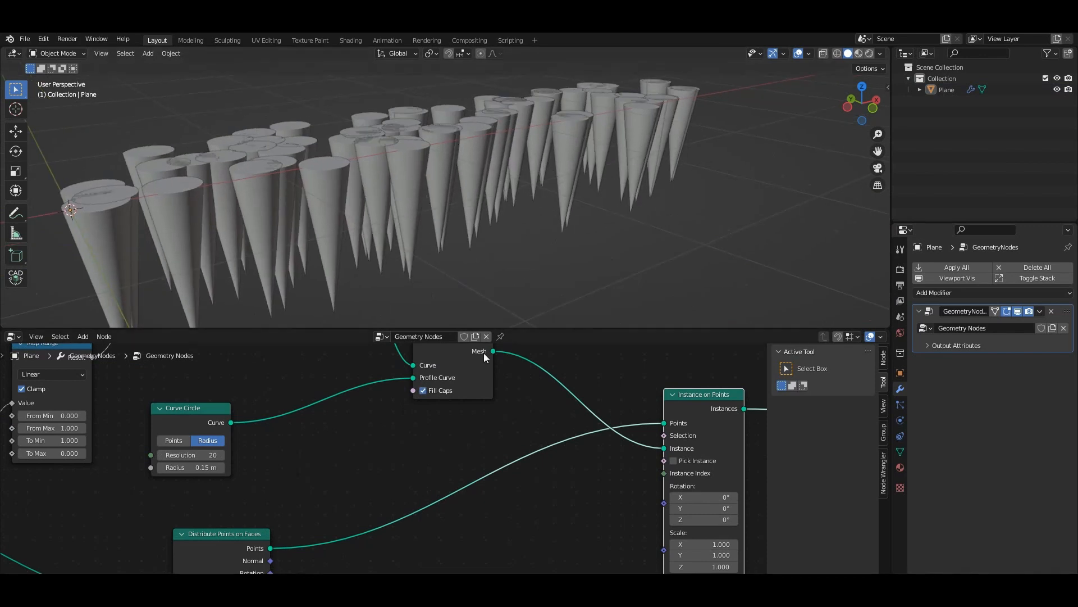
- Reposition the Distribute Points on Faces node and switch its distribution method to Poisson Disk
scroll(416, 431, "down", 4)
scroll(426, 449, "up", 4)
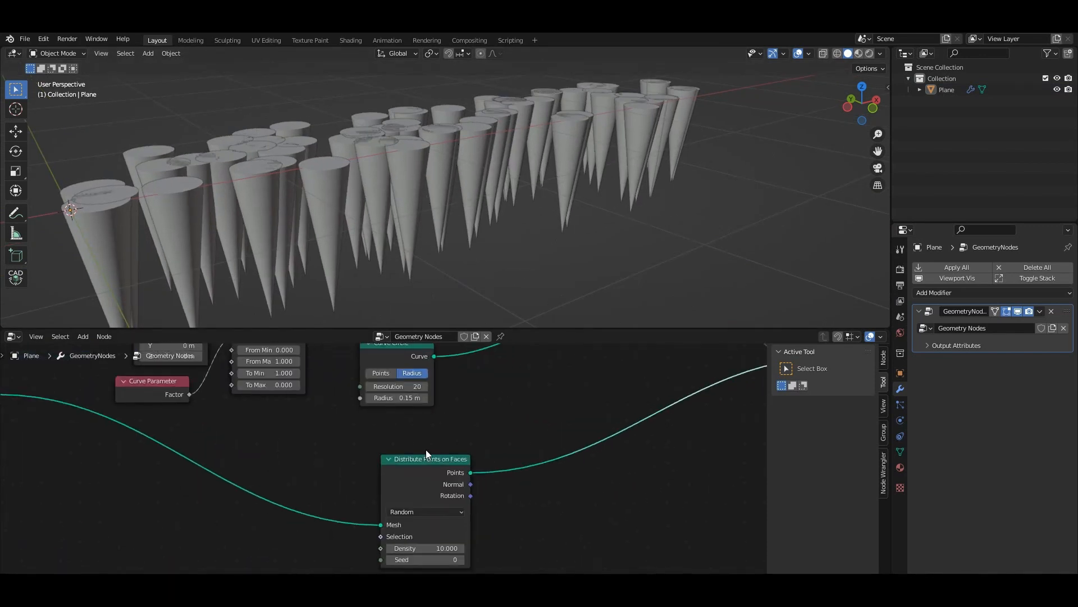
left_click_drag(466, 424, 407, 510)
key("KP_Decimal")
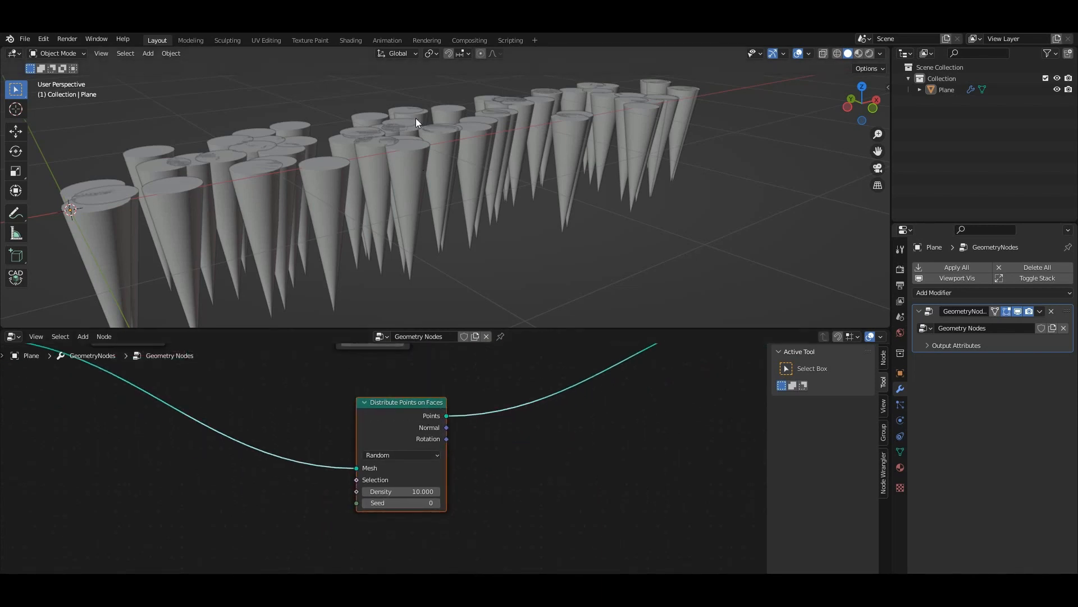
middle_click_drag(415, 118, 435, 127)
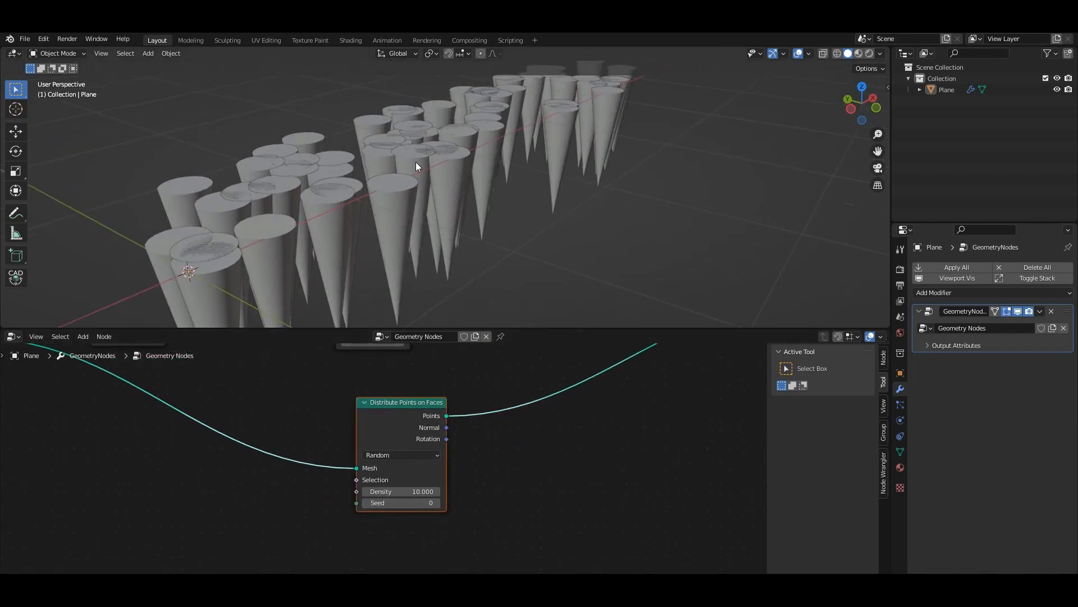
left_click(396, 454)
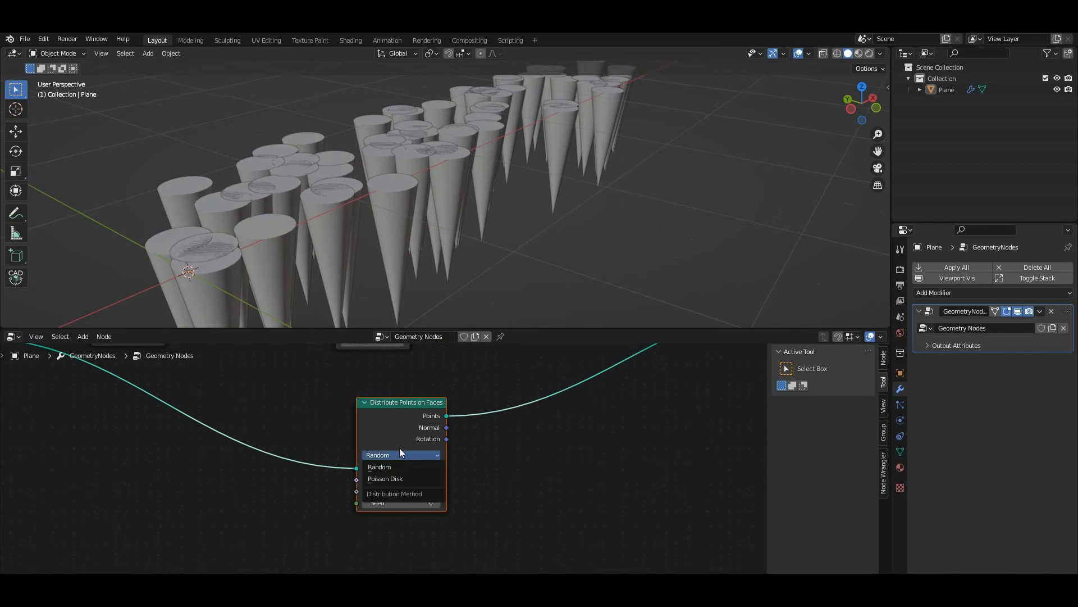
left_click(373, 480)
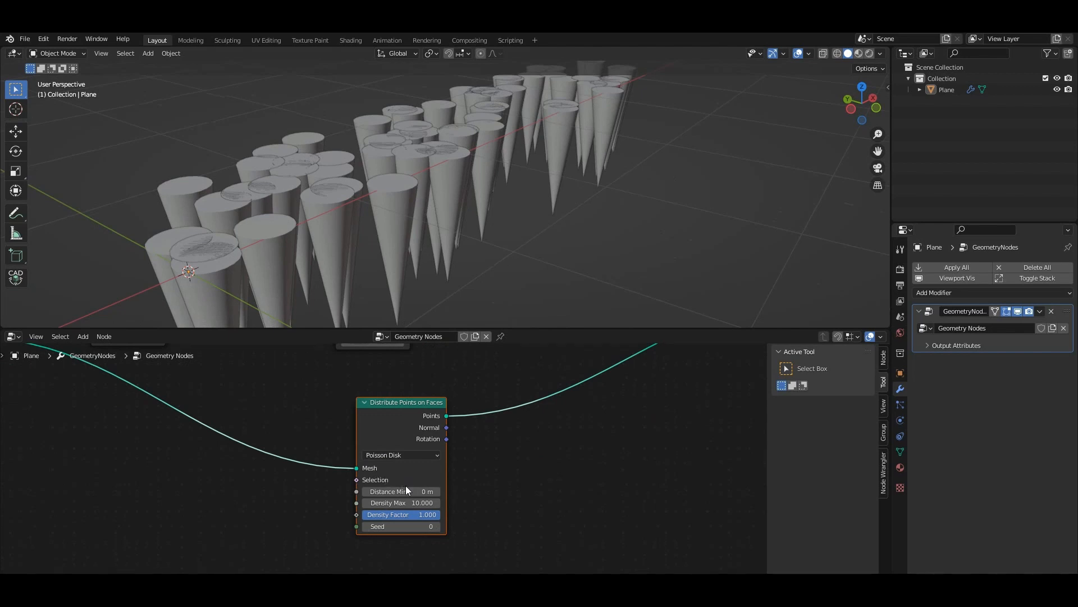
- Set Distance Min to 0.24 m and Density Max to 105.7 on the Distribute Points on Faces node
scroll(405, 485, "up", 2)
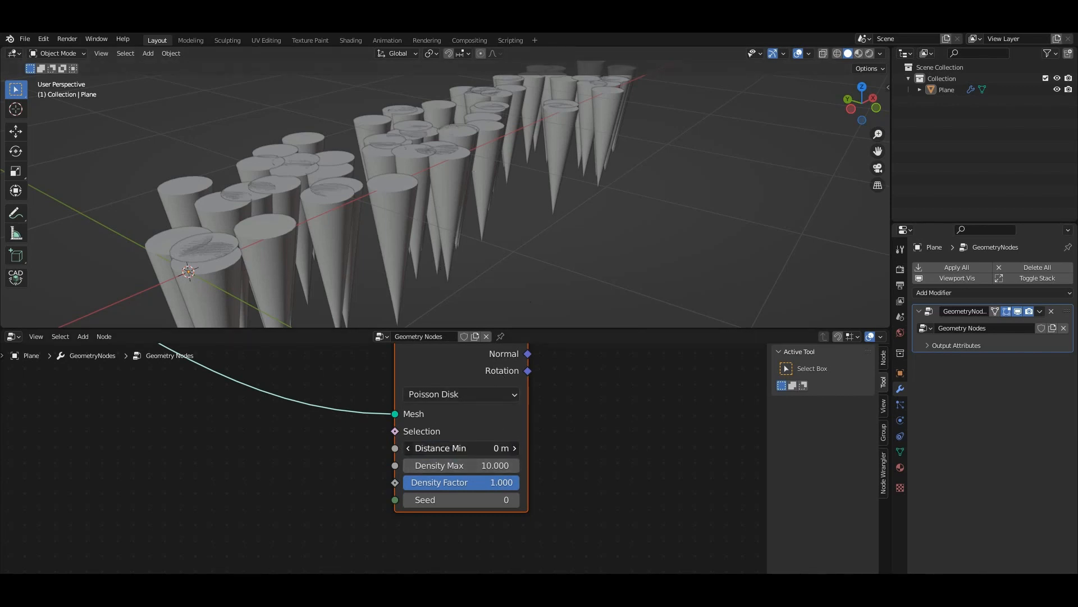
left_click_drag(460, 448, 490, 448)
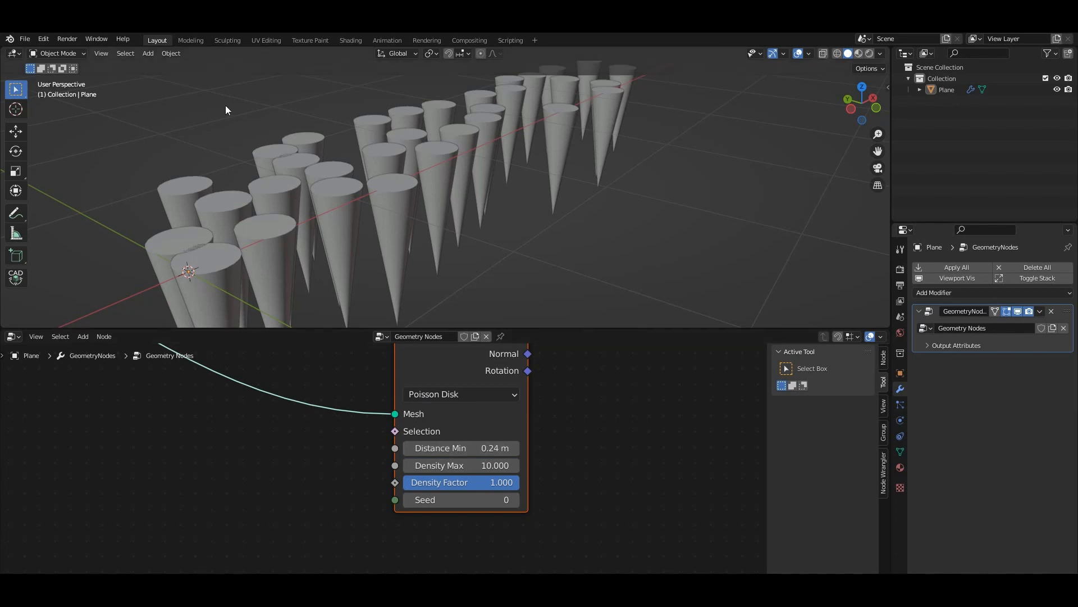
middle_click_drag(225, 105, 383, 203)
scroll(382, 203, "up", 3)
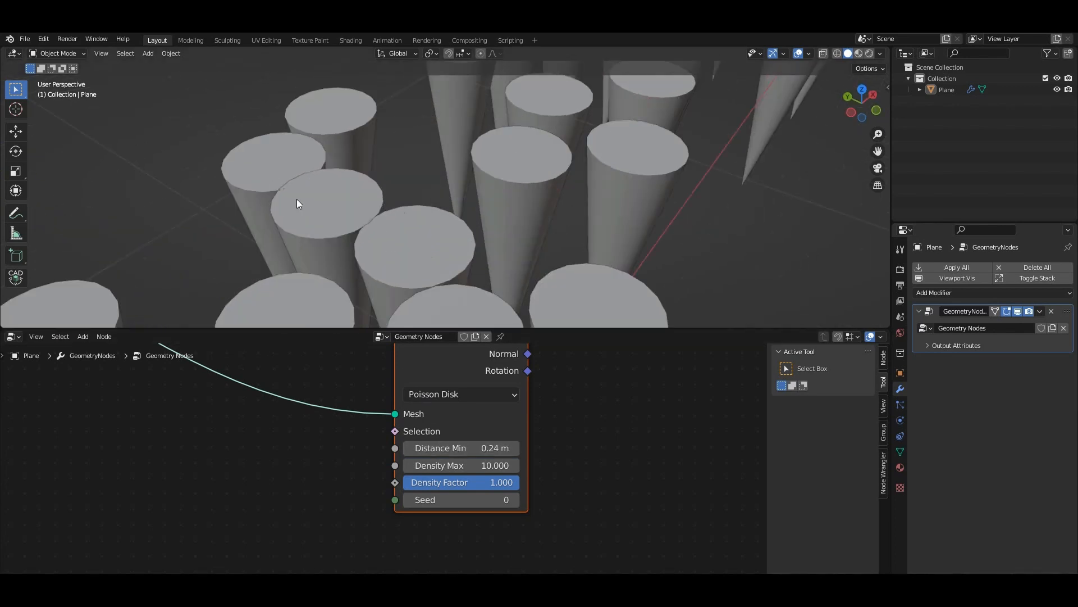
left_click_drag(514, 471, 584, 470)
scroll(535, 144, "down", 5)
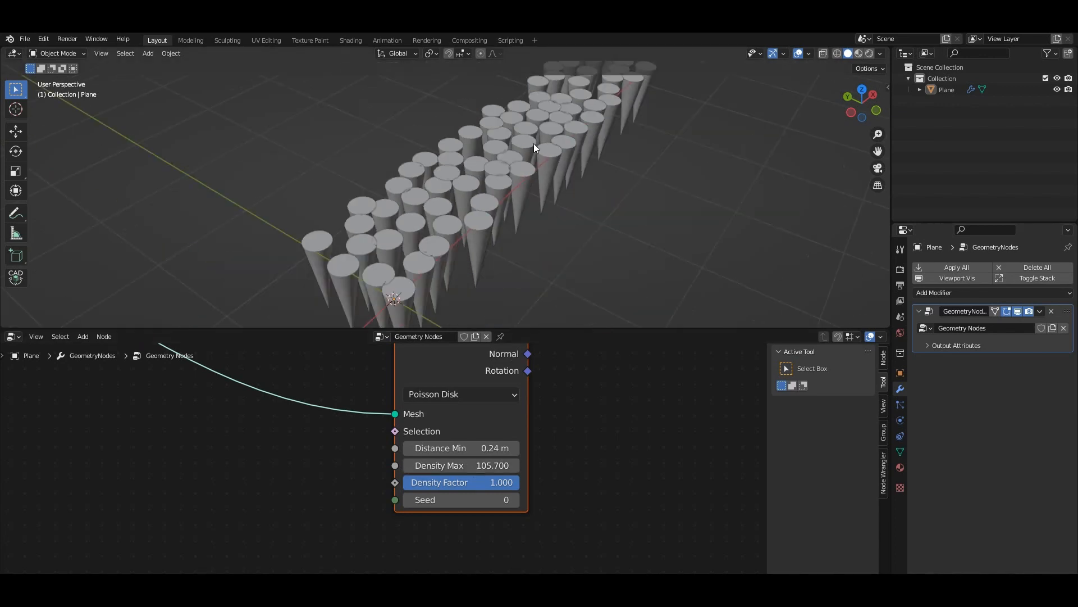
- Examine the spacing and overlap of the cone tops from several angles
middle_click_drag(537, 145, 521, 123)
scroll(590, 111, "up", 4)
scroll(590, 111, "down", 3)
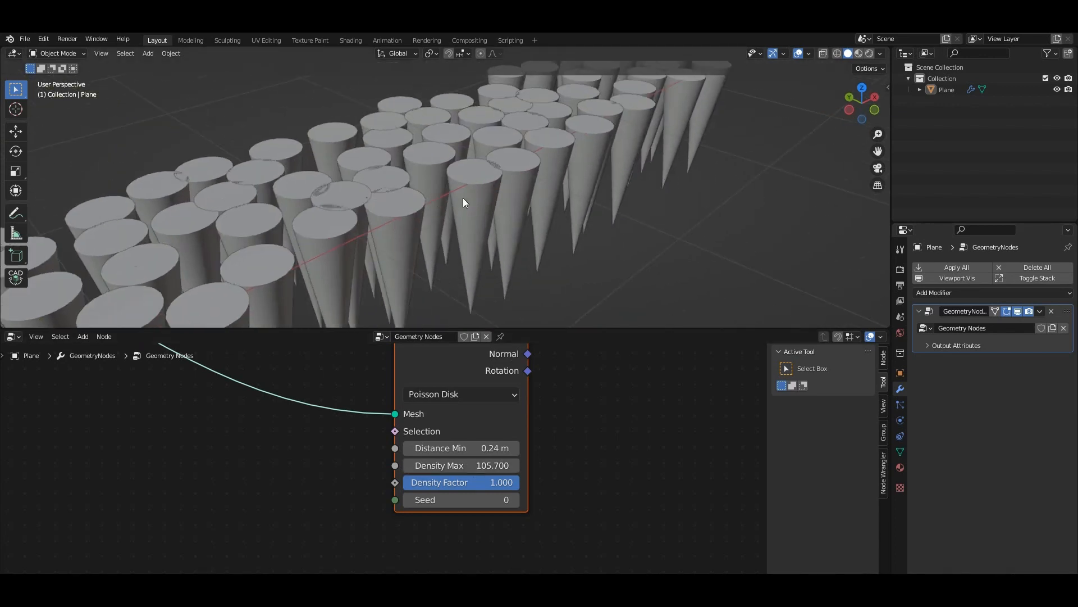
middle_click_drag(464, 198, 420, 206)
scroll(456, 177, "down", 1)
scroll(456, 176, "up", 4)
middle_click_drag(393, 122, 432, 196)
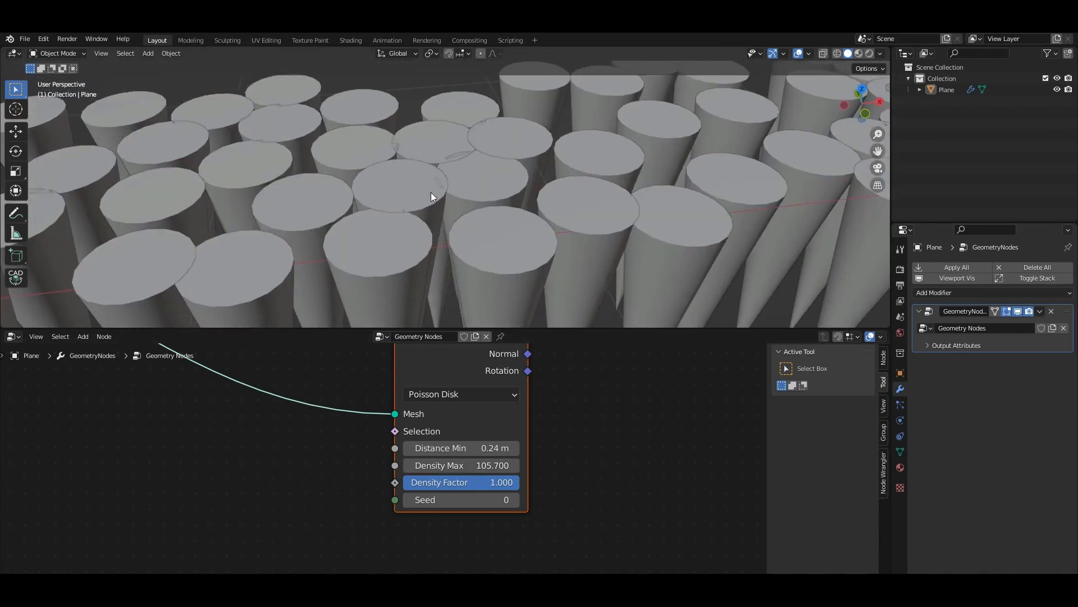
middle_click_drag(487, 147, 452, 220, "shift")
scroll(447, 197, "up", 2)
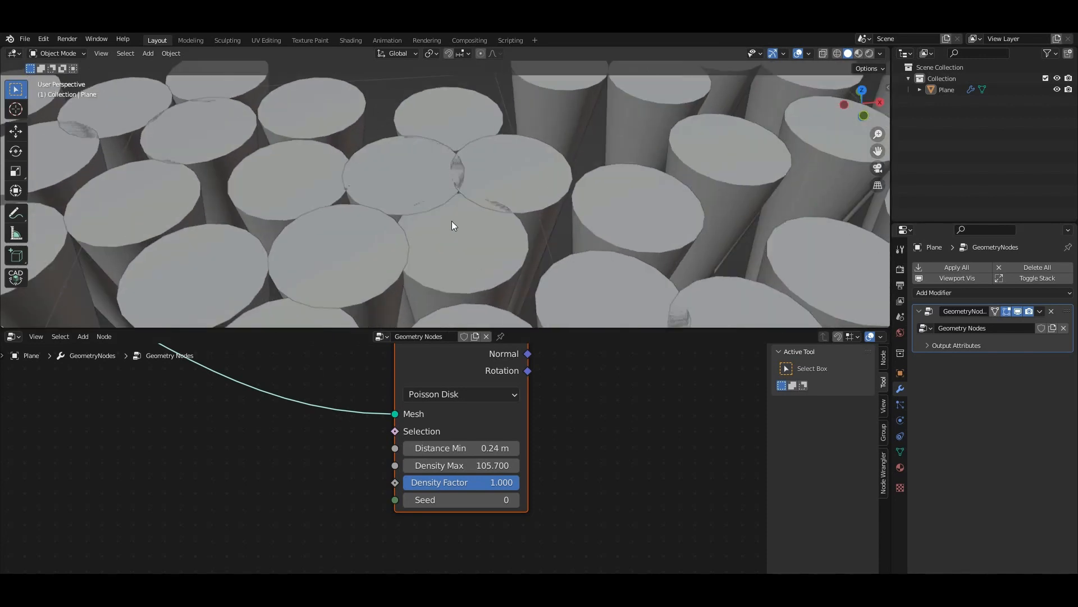
middle_click_drag(461, 161, 427, 336)
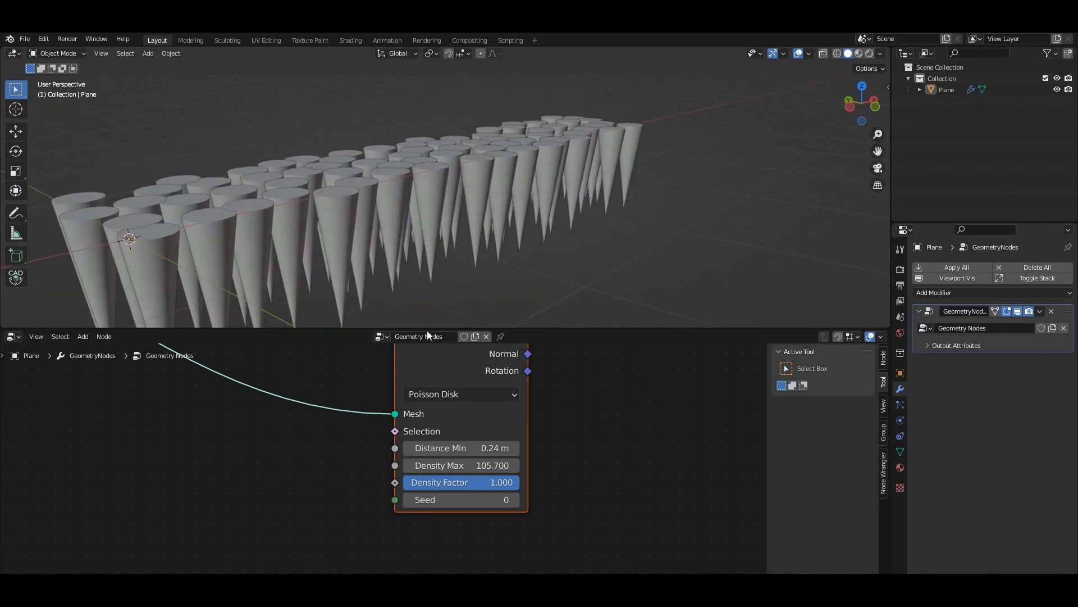
- Add a Noise Texture node between Distribute Points on Faces and Instance on Points
scroll(384, 463, "down", 10)
middle_click_drag(535, 475, 388, 502)
key("space")
key("space")
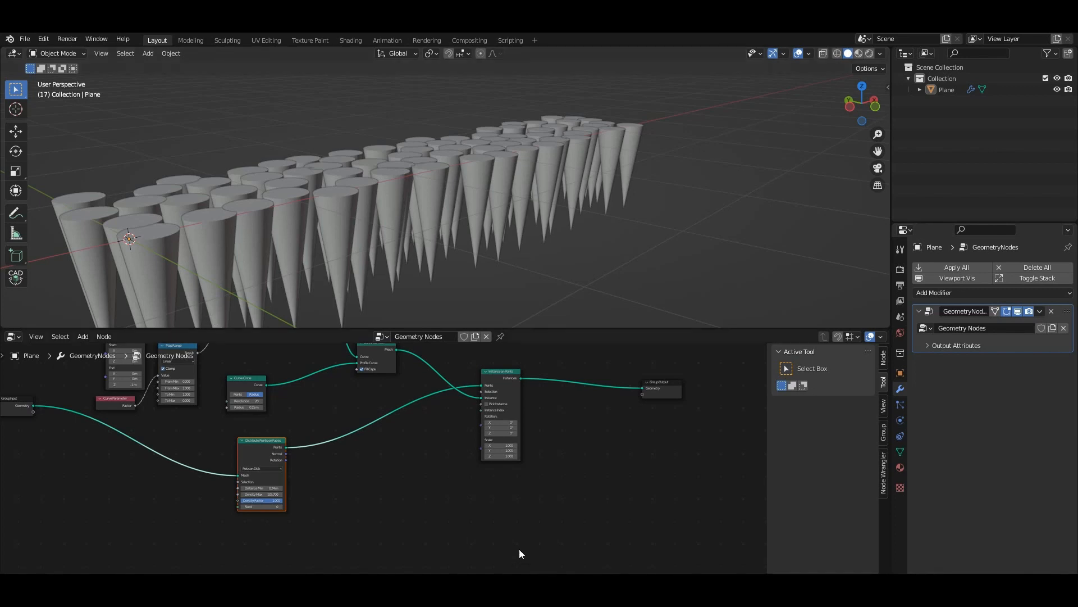
key("shift+a")
left_click(416, 357)
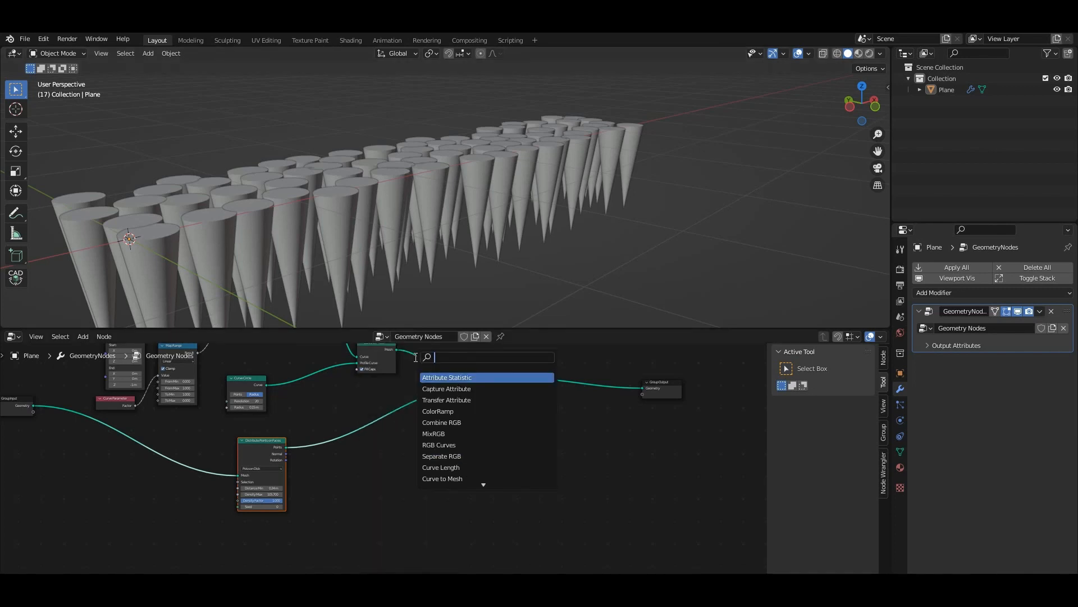
type("noi")
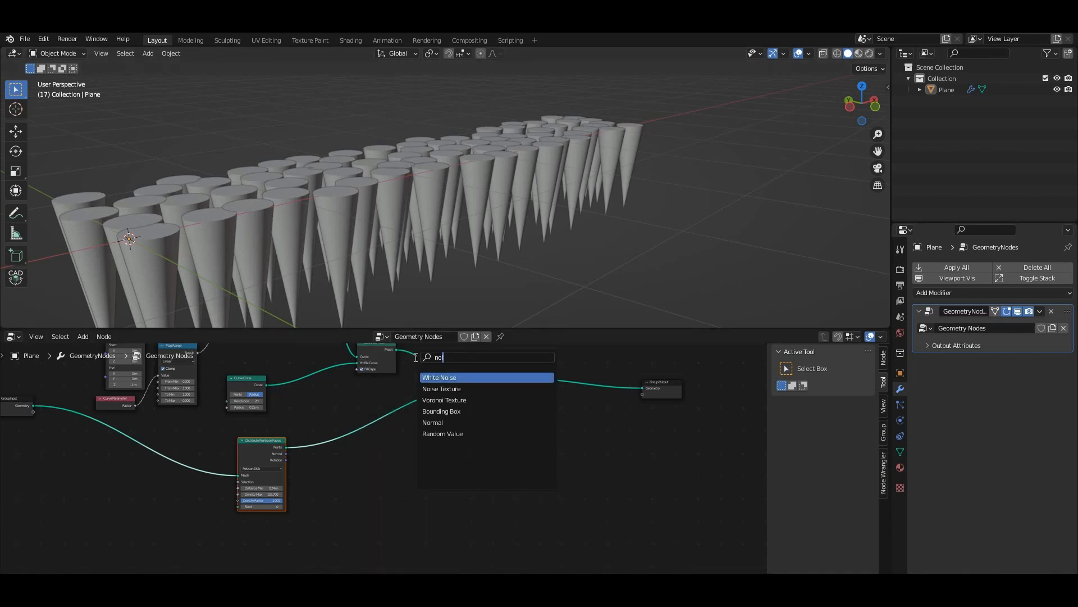
left_click(442, 389)
scroll(422, 489, "up", 3)
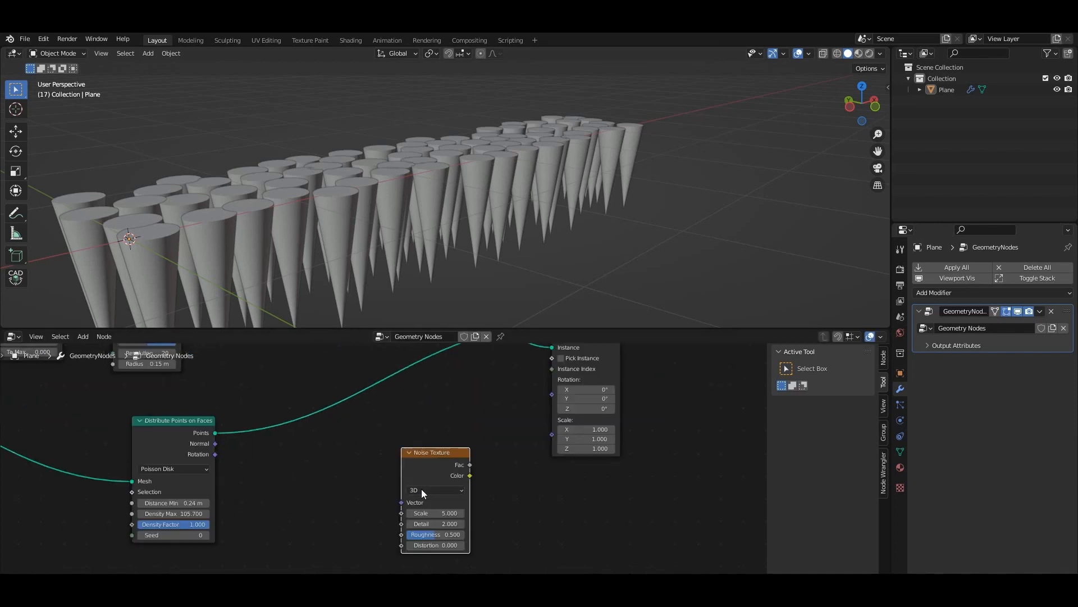
- Add a Combine XYZ node beside the Noise Texture node
left_click(459, 453)
key("shift+a")
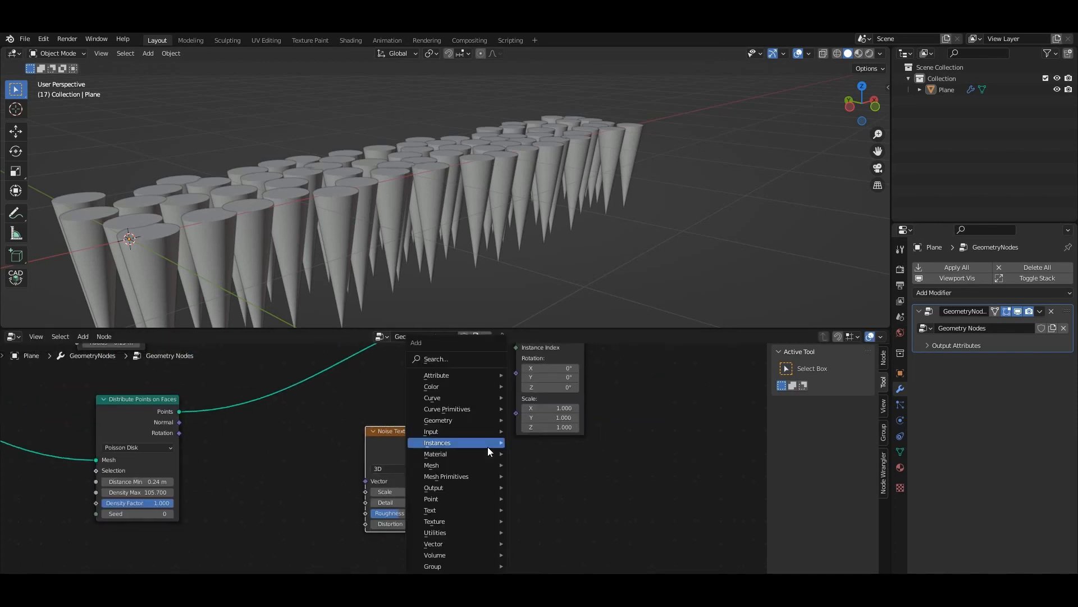
left_click(467, 358)
type("c")
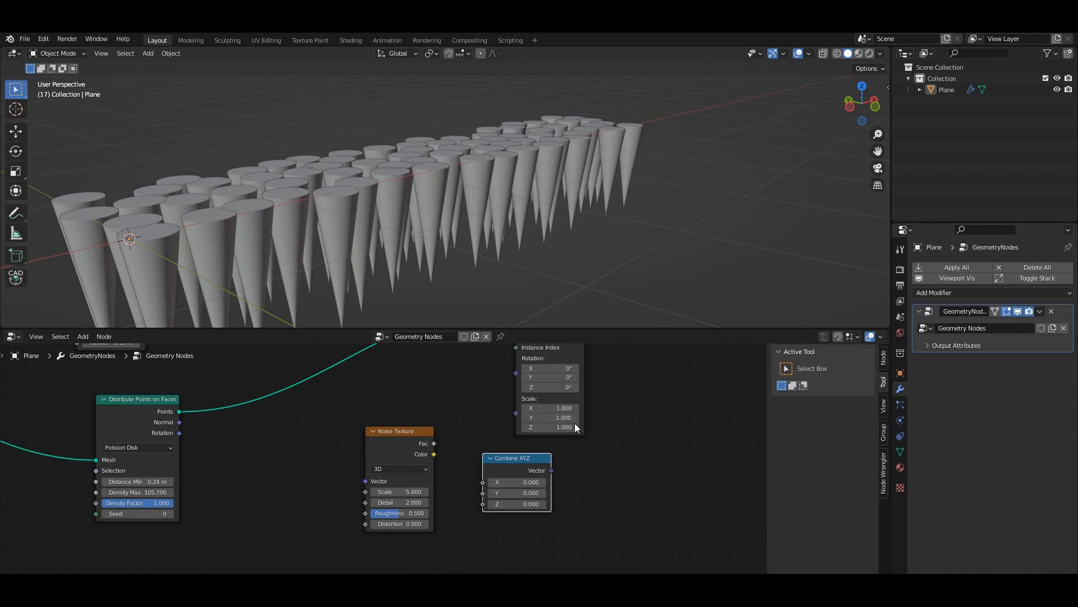
- Space out Combine XYZ and Instance on Points, and connect Combine XYZ's Vector output to the Scale input
middle_click_drag(594, 480, 521, 459)
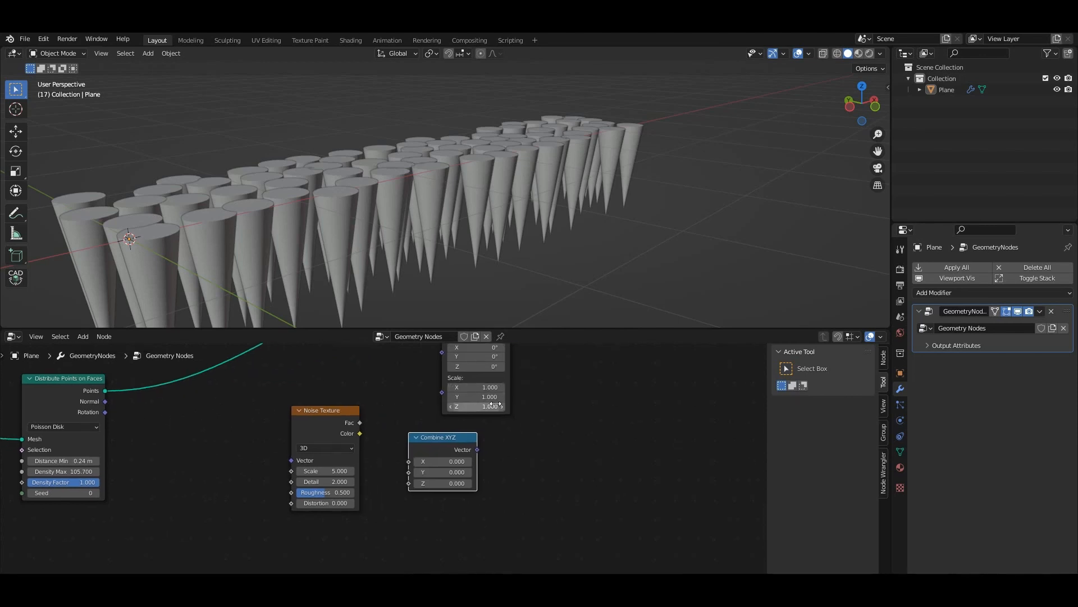
left_click_drag(476, 454, 440, 408)
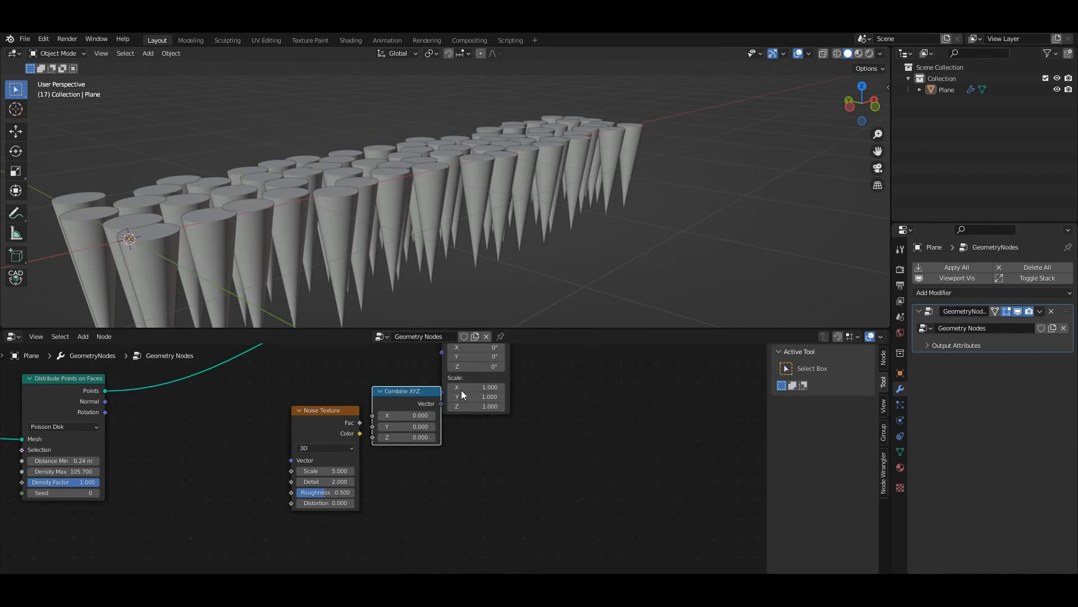
left_click_drag(488, 379, 542, 374)
left_click_drag(441, 404, 497, 372)
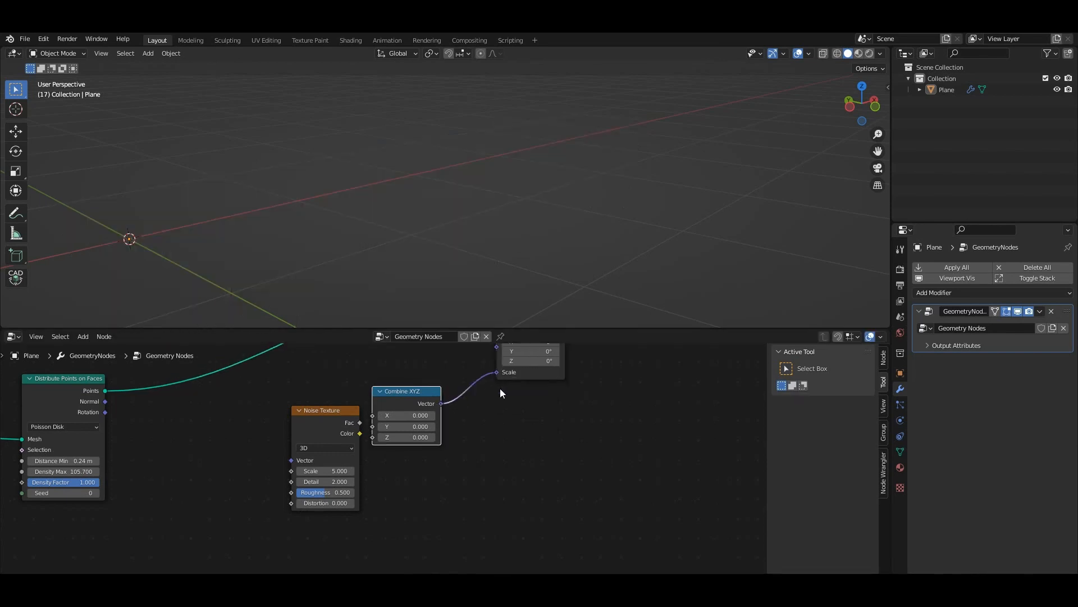
- Set the X, Y and Z values of Combine XYZ to 1
left_click_drag(422, 415, 427, 441)
type("1")
key("Return")
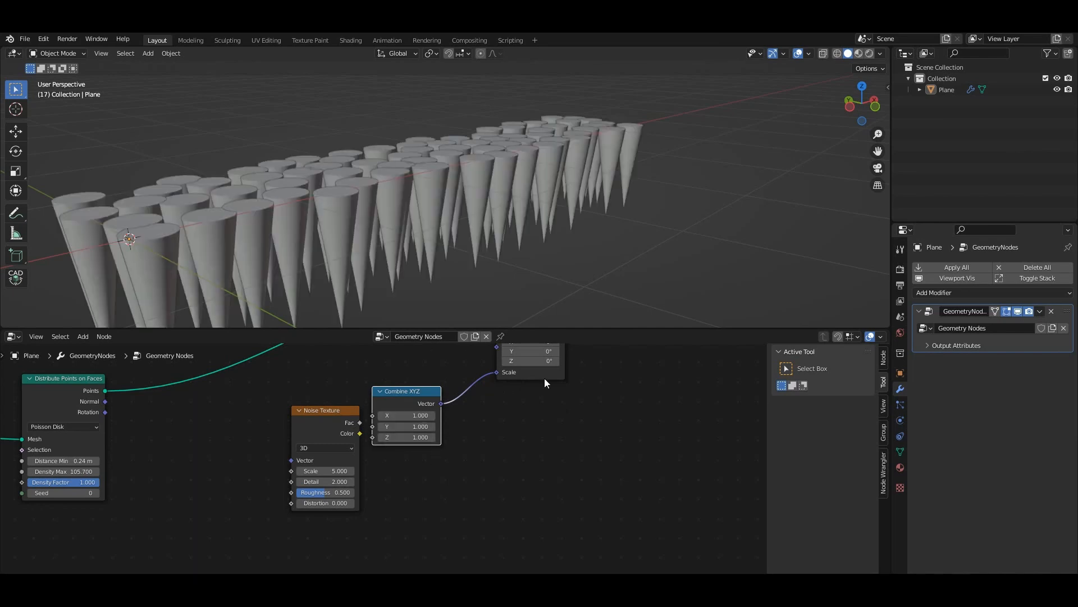
- Move Noise Texture away from Combine XYZ and connect its Fac output to the Z input
middle_click_drag(534, 399, 620, 431)
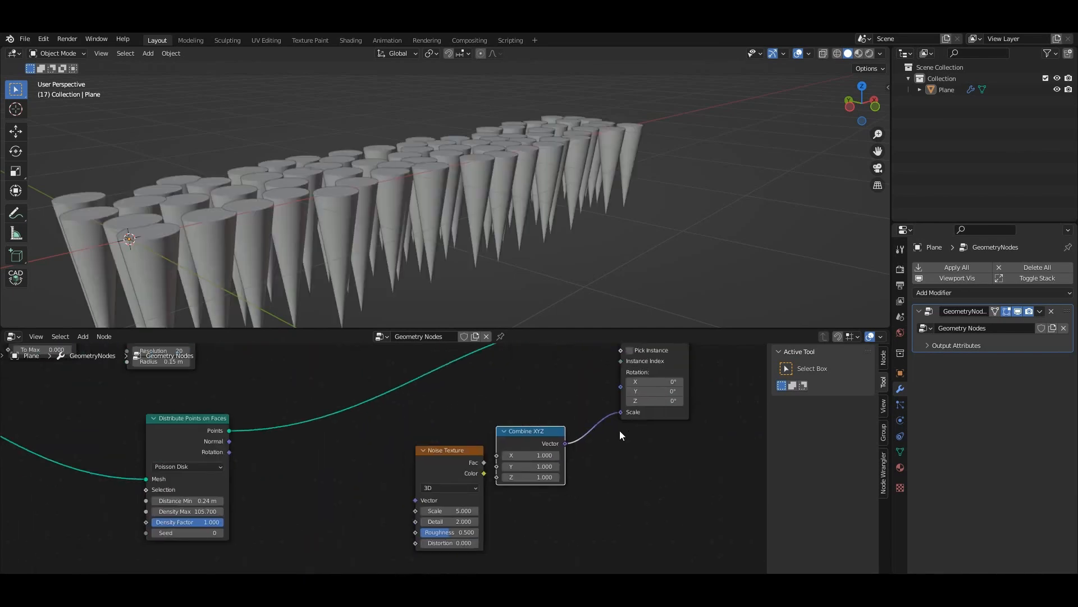
left_click_drag(447, 464, 383, 458)
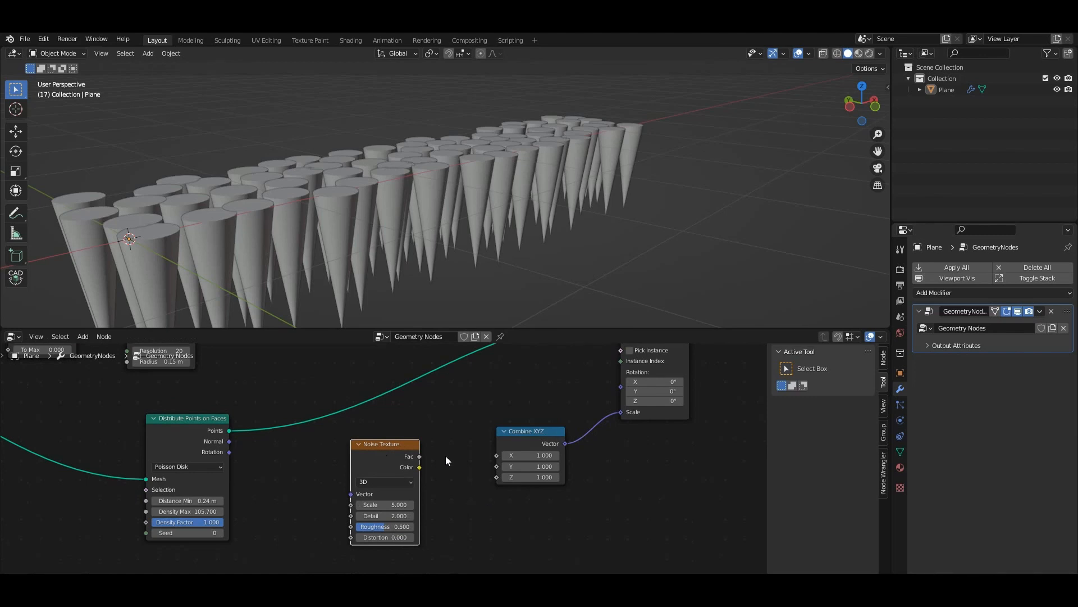
middle_click_drag(503, 258, 456, 204)
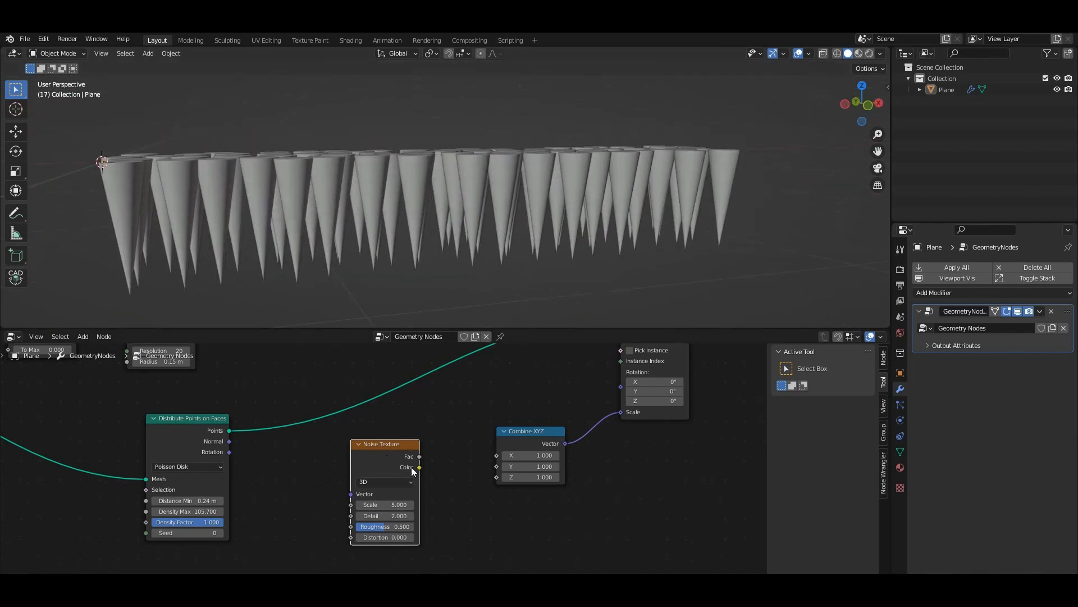
left_click_drag(506, 474, 506, 476)
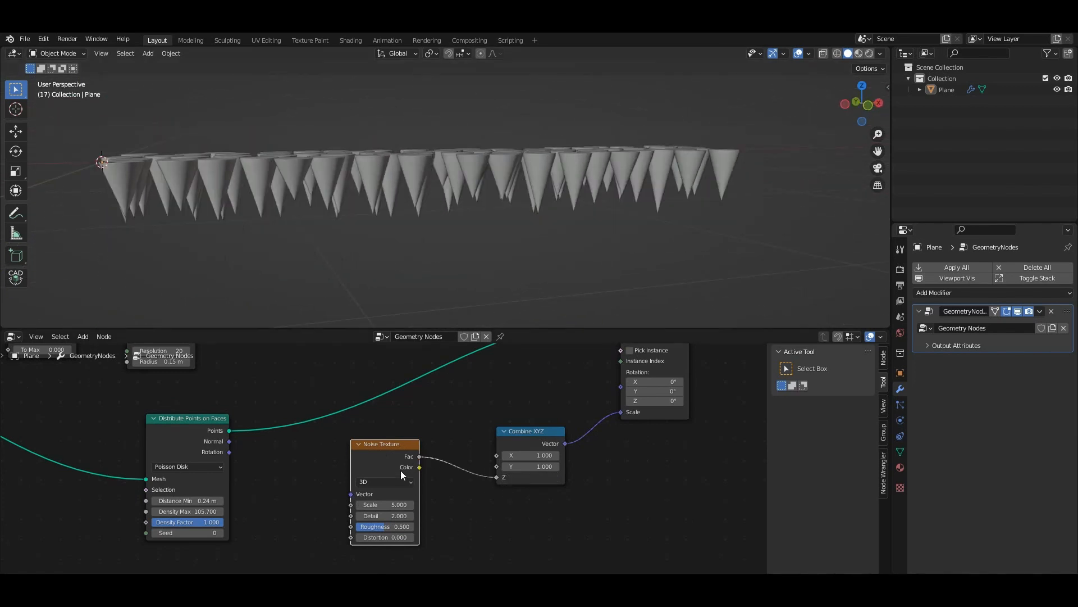
middle_click_drag(424, 256, 434, 183)
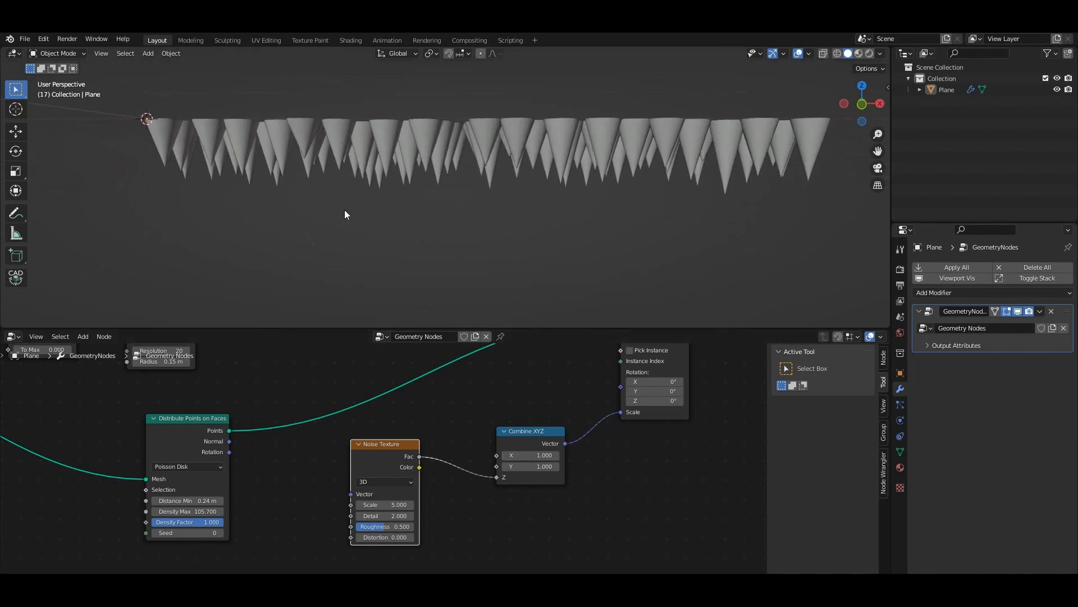
- Insert a ColorRamp node on the link between Noise Texture and Combine XYZ
middle_click_drag(603, 448, 573, 382)
key("shift+a")
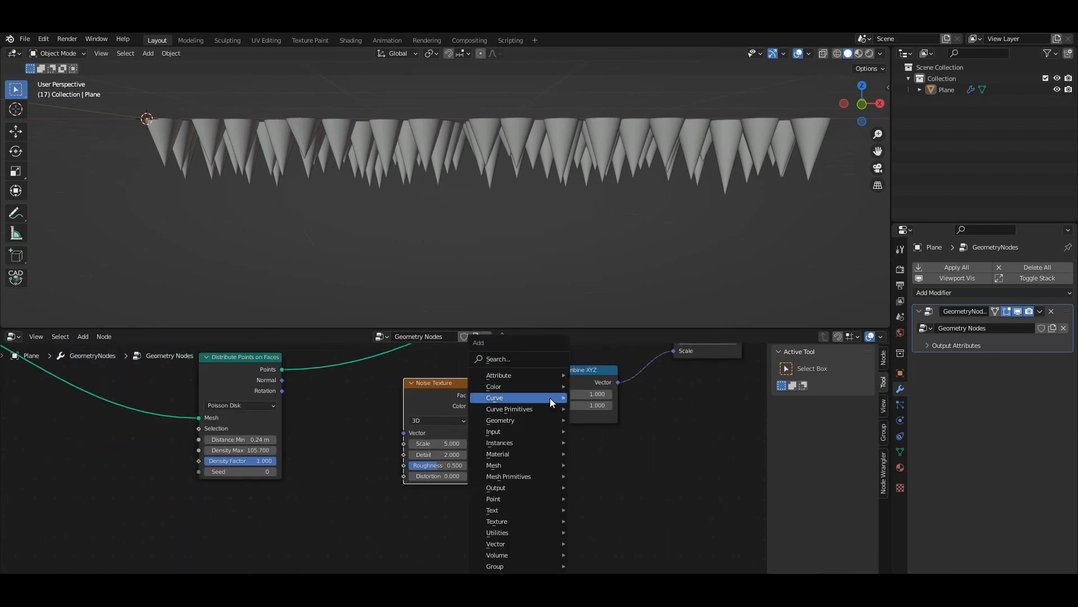
left_click(483, 359)
type("col")
key("Return")
left_click(526, 375)
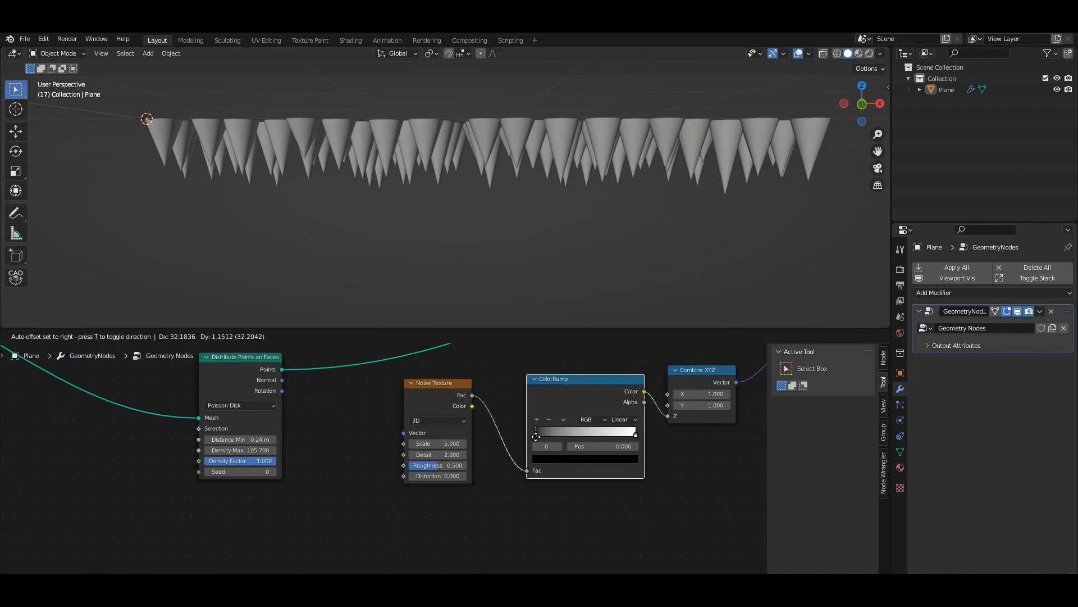
- Place the ColorRamp's black stop at 0.155 and its white stop near the middle to vary the cone lengths
mouse_move(537, 432)
left_mouse_down()
mouse_move(624, 433)
mouse_move(531, 436)
mouse_move(554, 437)
mouse_move(545, 427)
left_mouse_up()
middle_click_drag(489, 270, 477, 75)
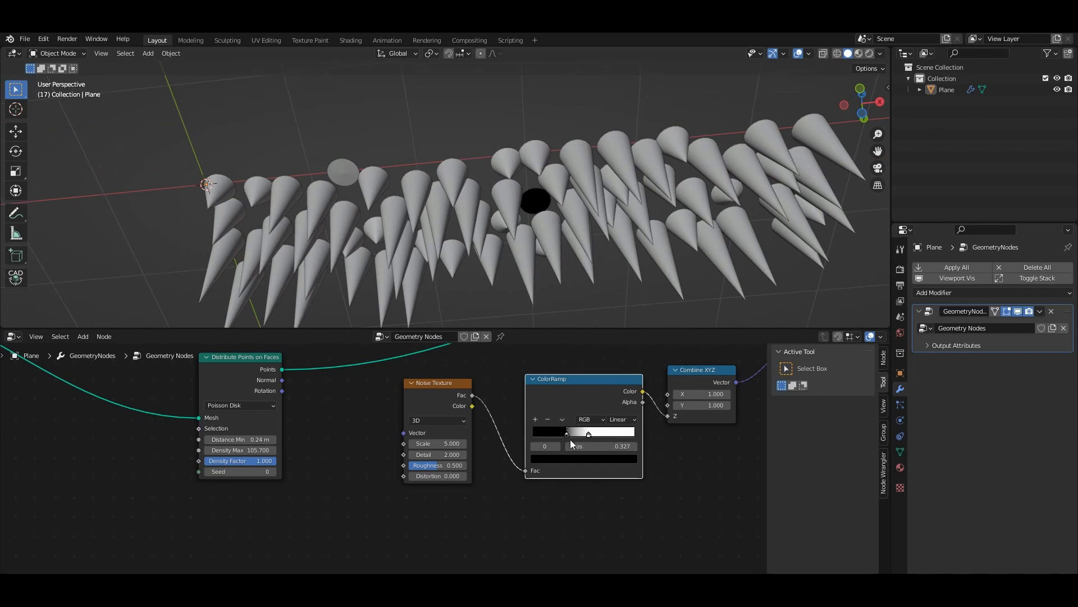
mouse_move(567, 435)
left_mouse_down()
mouse_move(550, 436)
mouse_move(585, 440)
mouse_move(550, 435)
left_mouse_up()
middle_click_drag(478, 303, 455, 255)
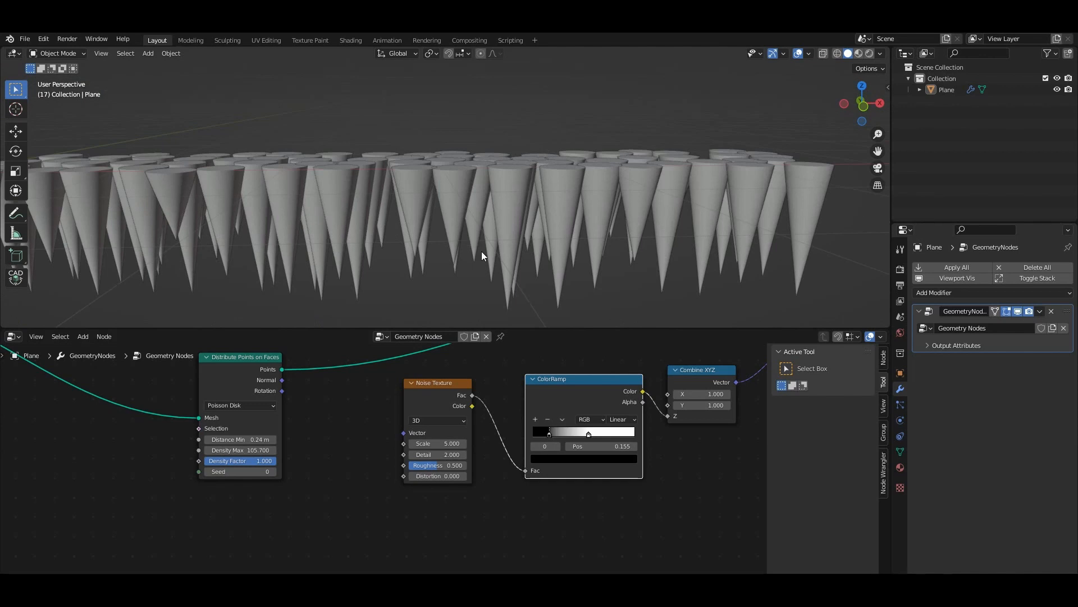
- Select the cone-building nodes from Curve Line to Curve to Mesh and move them up as a group
scroll(495, 410, "down", 10)
middle_click_drag(477, 365, 541, 471)
scroll(432, 462, "up", 7)
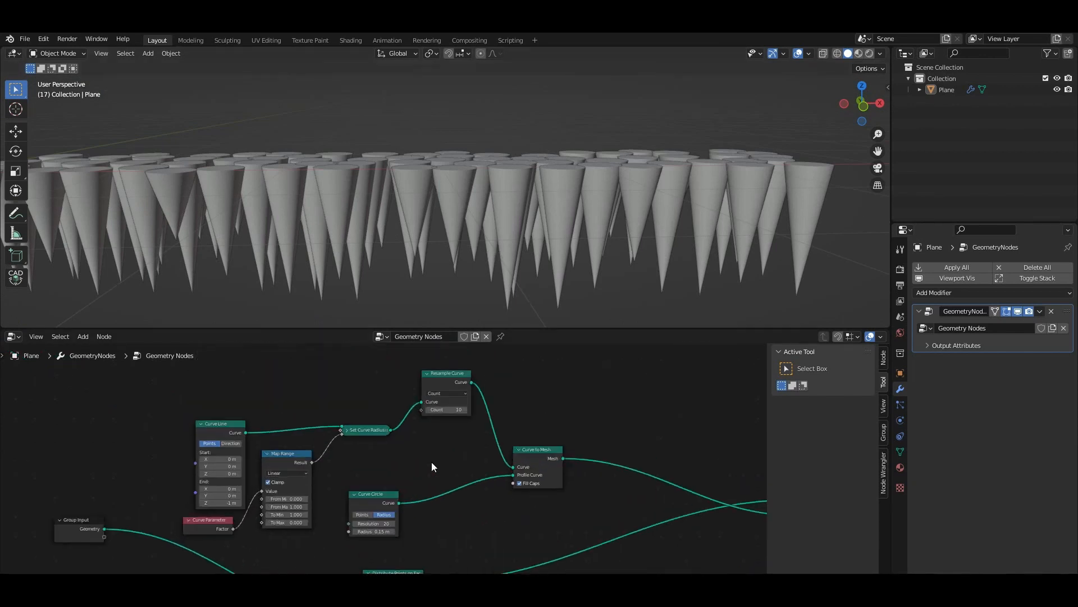
left_click_drag(619, 544, 211, 383)
left_click_drag(376, 493, 377, 426)
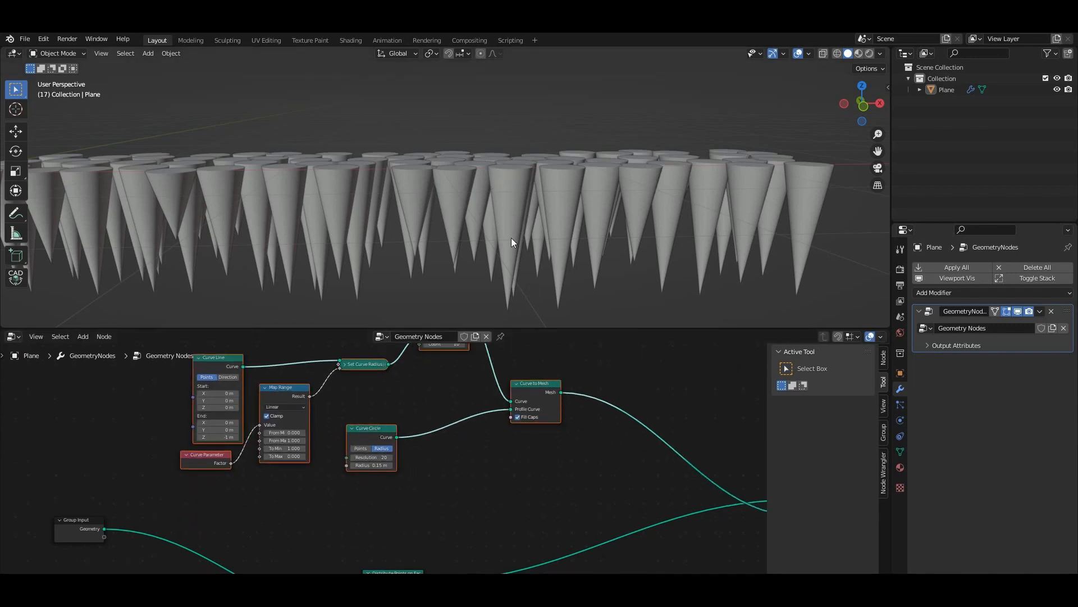
scroll(538, 377, "down", 3)
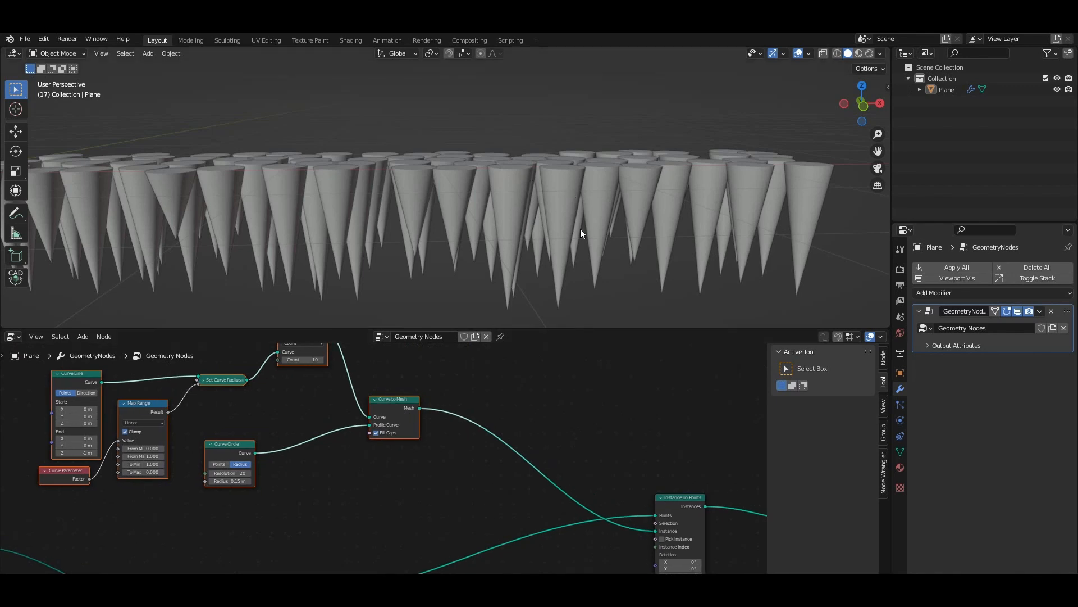
- Move the Curve Parameter node clear of the Curve Line node, placing it beside the Map Range node it feeds
scroll(485, 420, "down", 2)
scroll(323, 455, "up", 3)
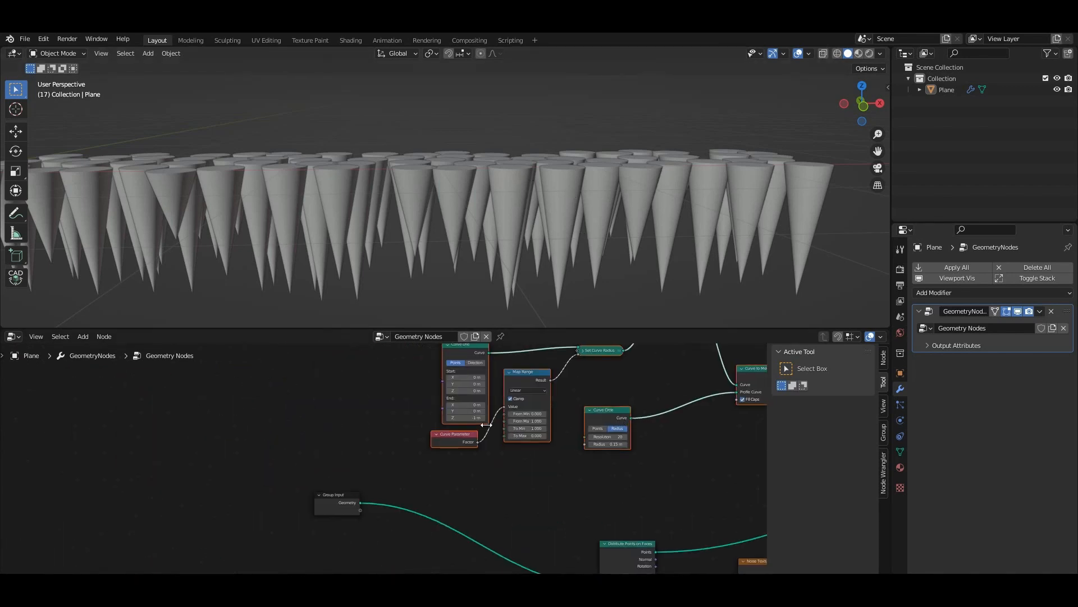
key("g")
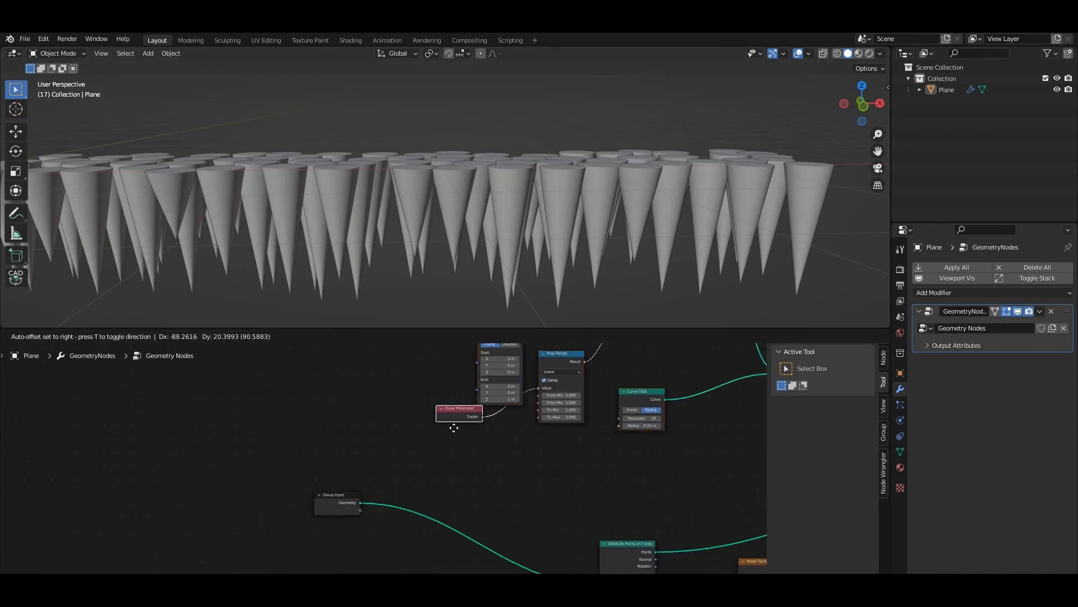
left_click(475, 422)
scroll(514, 460, "up", 4)
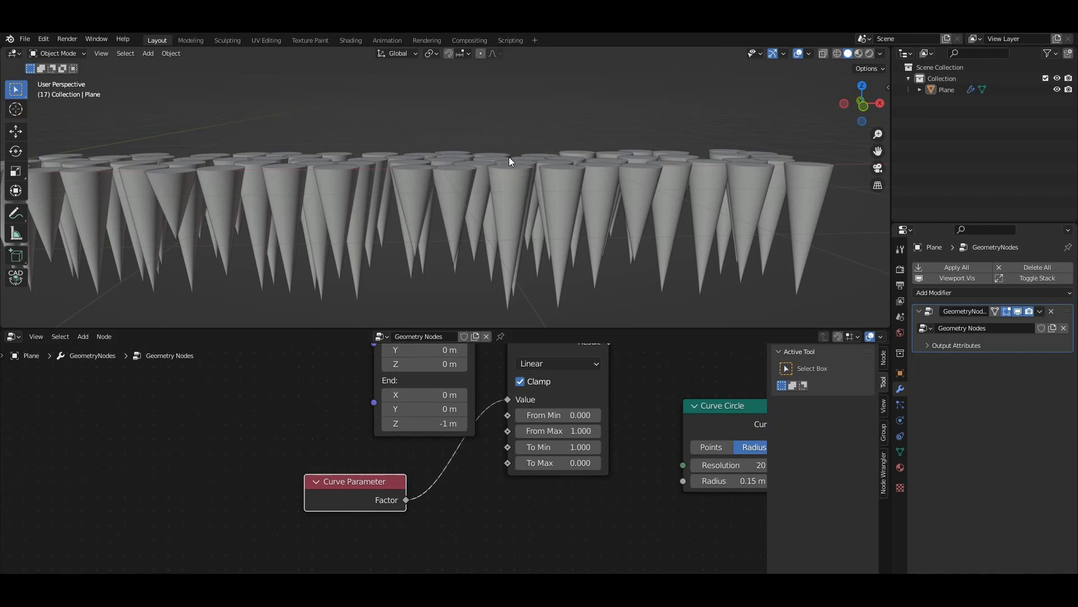
middle_click_drag(505, 279, 527, 137)
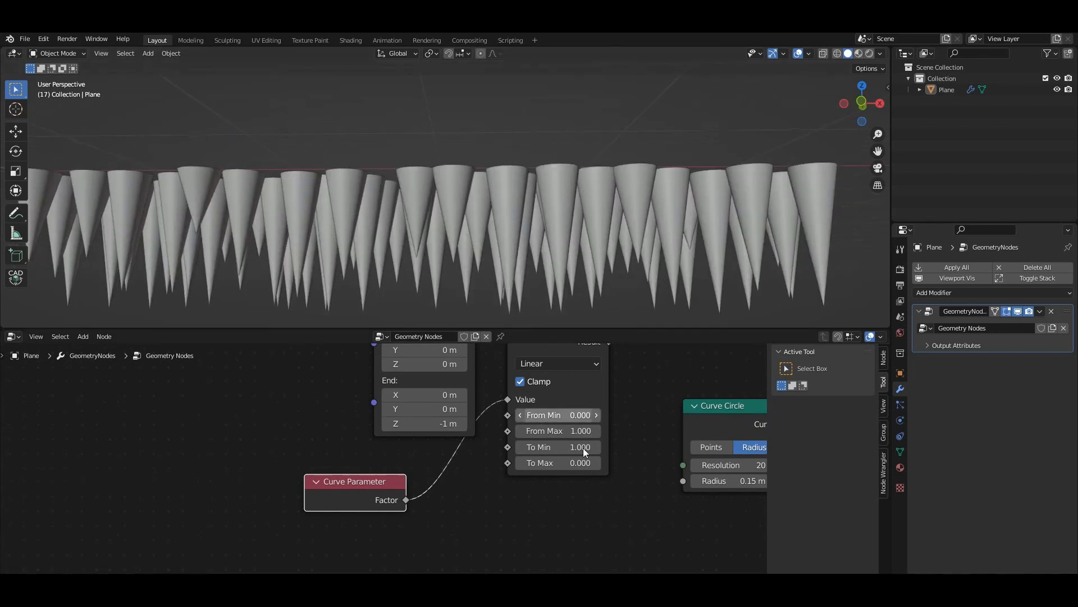
- Insert a Float Curve node on the link between Map Range and the Radius input of Set Curve Radius
middle_click_drag(583, 447, 445, 478)
scroll(444, 477, "down", 3)
key("shift+a")
type("f")
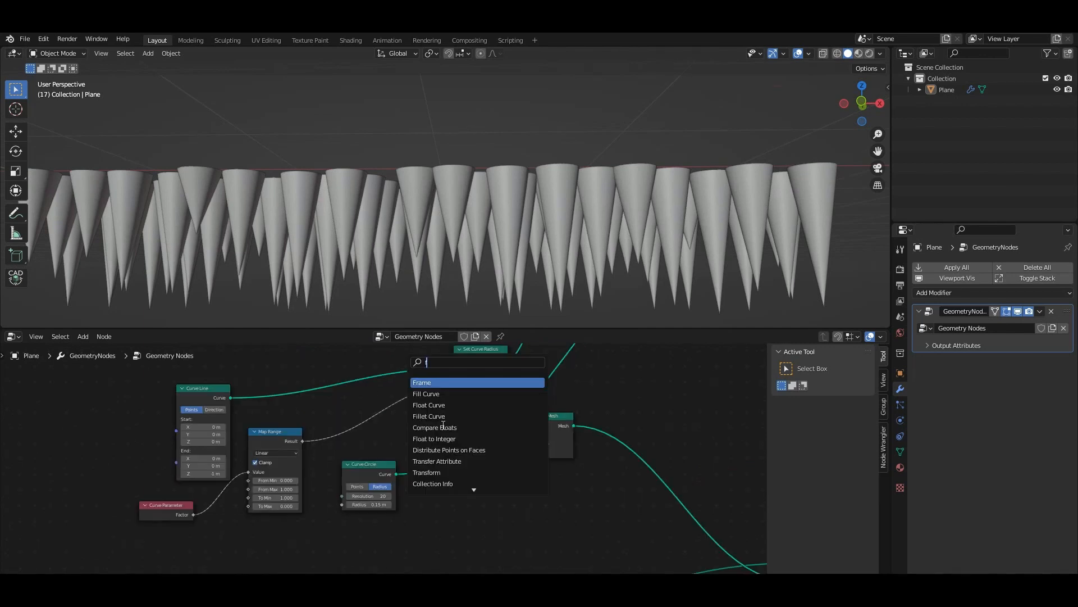
type("lo")
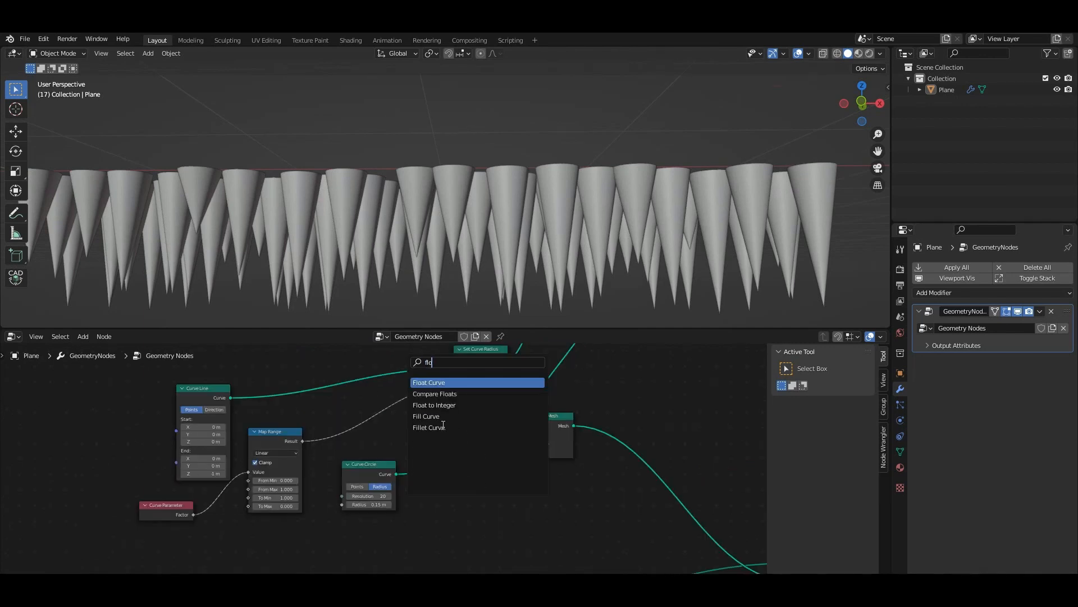
left_click(421, 382)
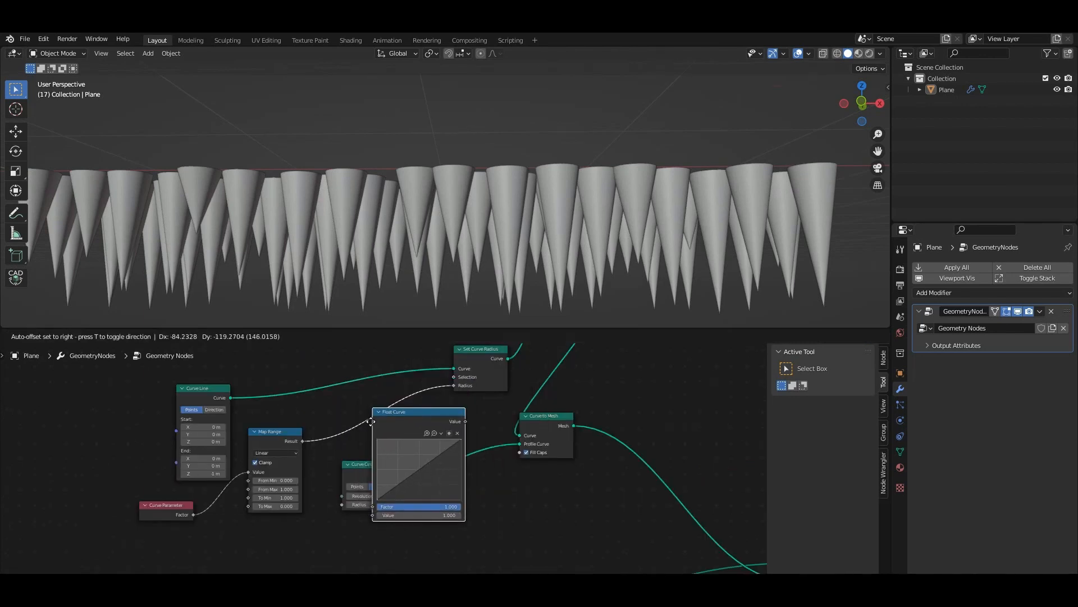
left_click(331, 406)
- Bend the Float Curve with an upper point at X 0.83636, Y 0.97500 and a middle point at X 0.53182, Y 0.45625
scroll(366, 480, "up", 4)
middle_click_drag(293, 508, 382, 458)
scroll(495, 374, "up", 2)
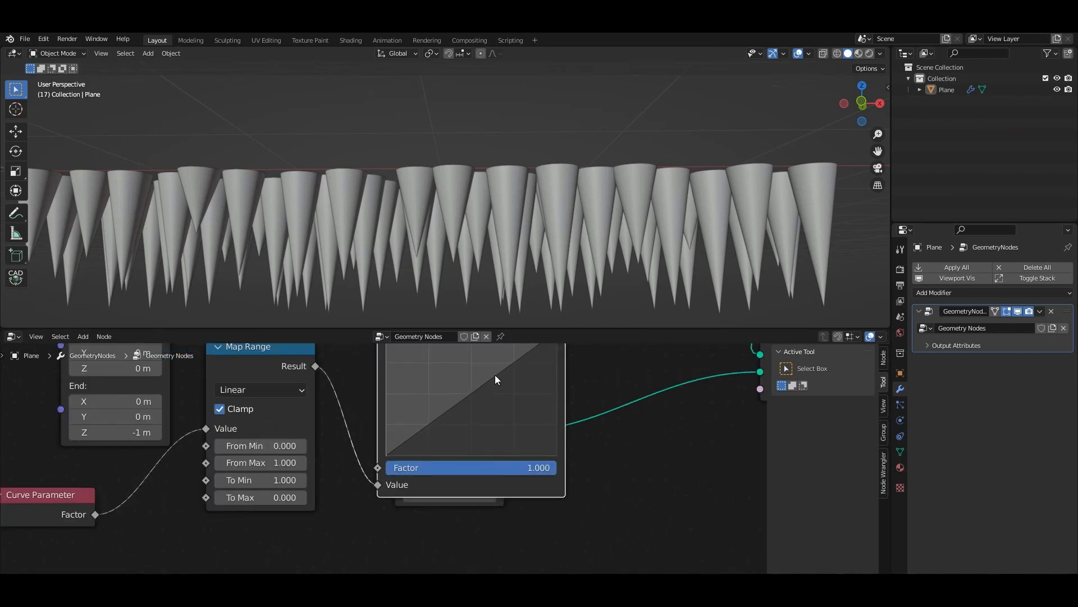
middle_click_drag(494, 375, 465, 453)
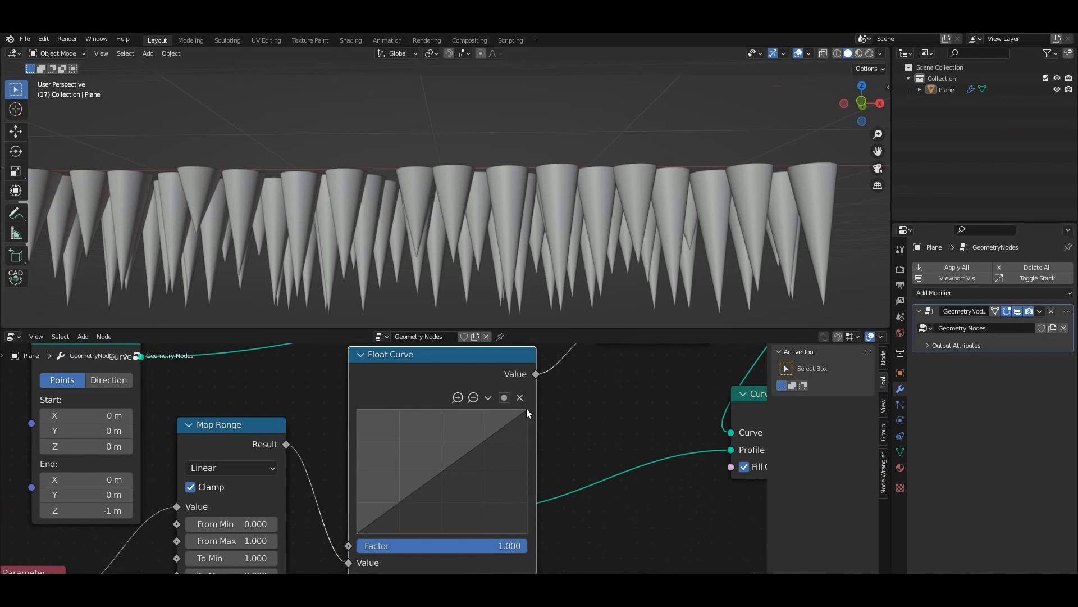
left_click_drag(527, 409, 489, 410)
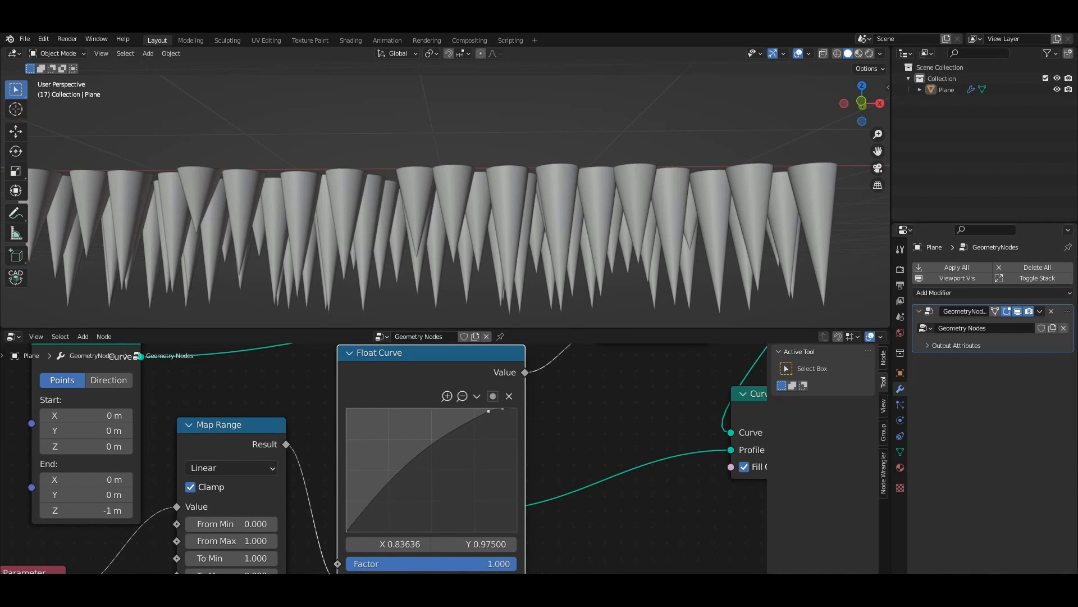
left_click_drag(418, 445, 437, 475)
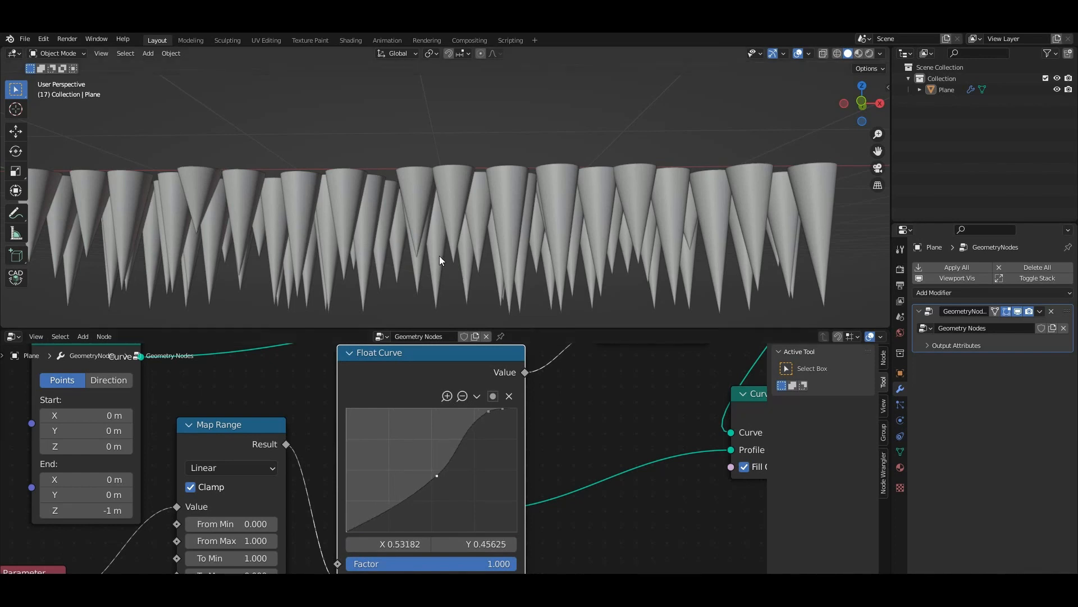
- Move Curve Line up and relocate Resample Curve onto the link between Curve Line and Set Curve Radius
scroll(439, 255, "down", 6)
scroll(449, 218, "up", 4)
scroll(417, 432, "down", 3)
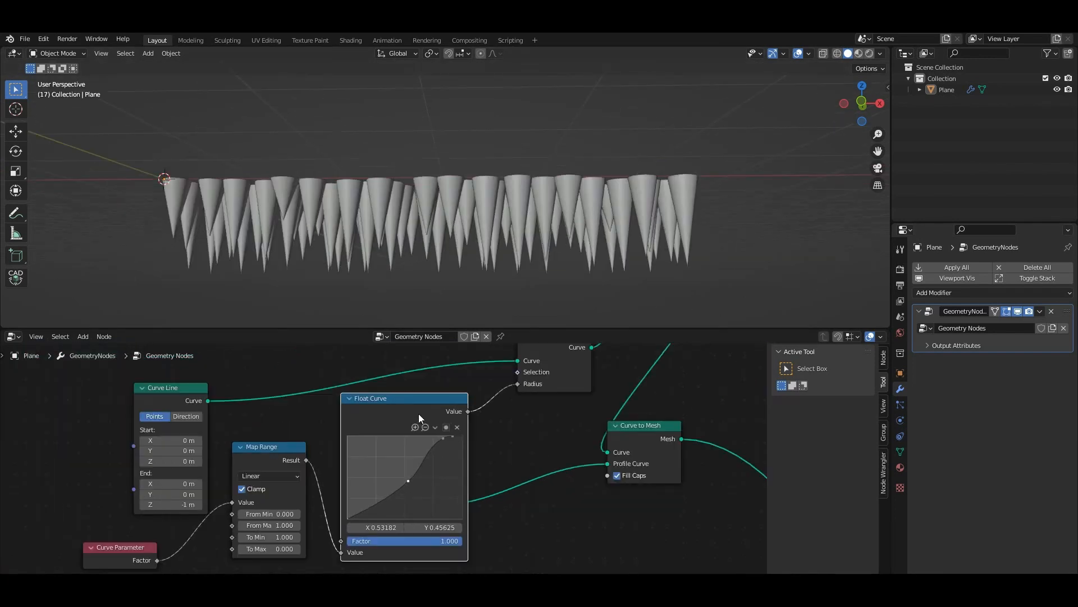
middle_click_drag(474, 436, 392, 501)
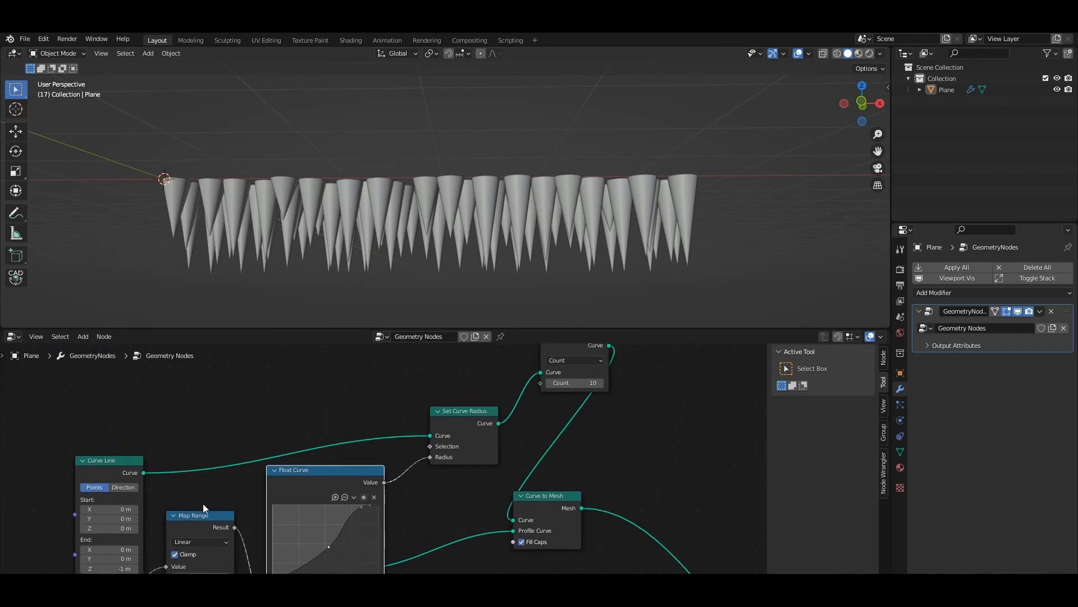
left_click_drag(107, 473, 171, 390)
middle_click_drag(463, 430, 376, 413)
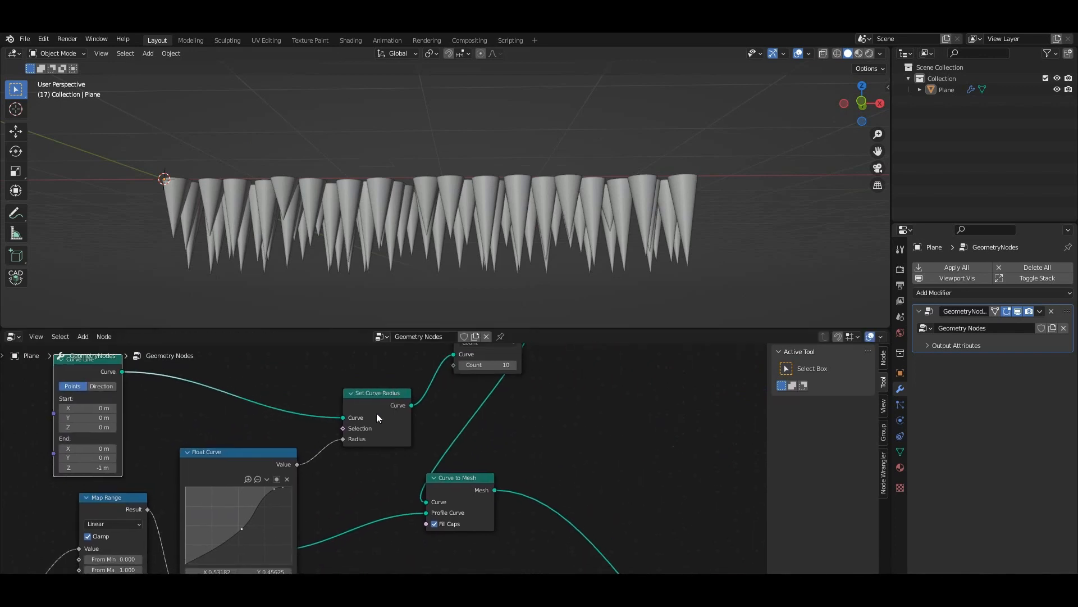
middle_click_drag(540, 365, 555, 414)
left_click_drag(504, 364, 264, 418)
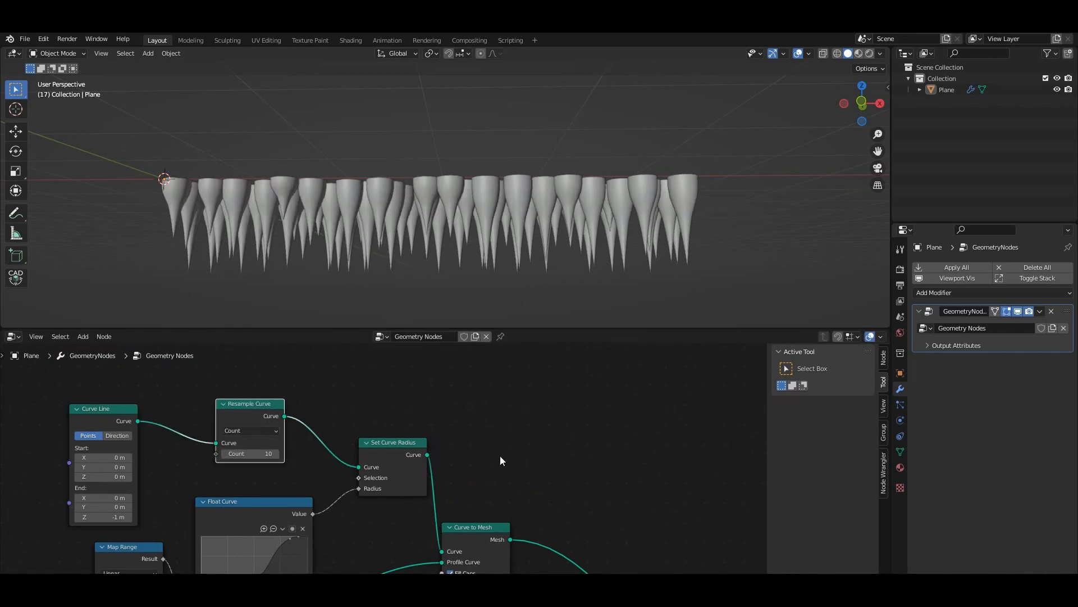
- Reshape the Float Curve with a lowered middle point and an upper point at X 0.98182, Y 0.95625 near the curve's end
scroll(490, 431, "up", 2)
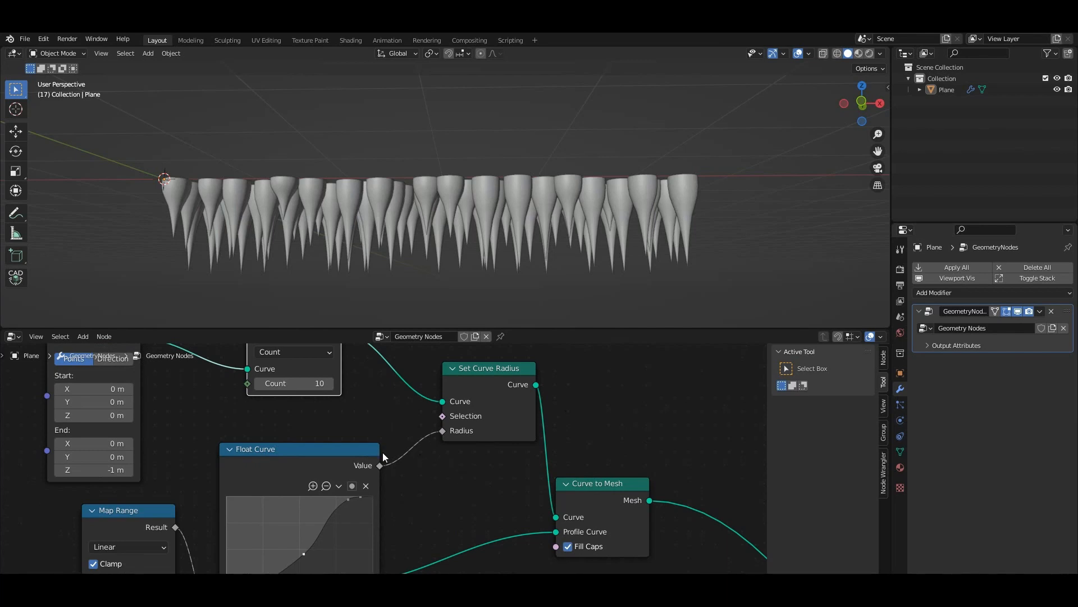
middle_click_drag(404, 441, 585, 333)
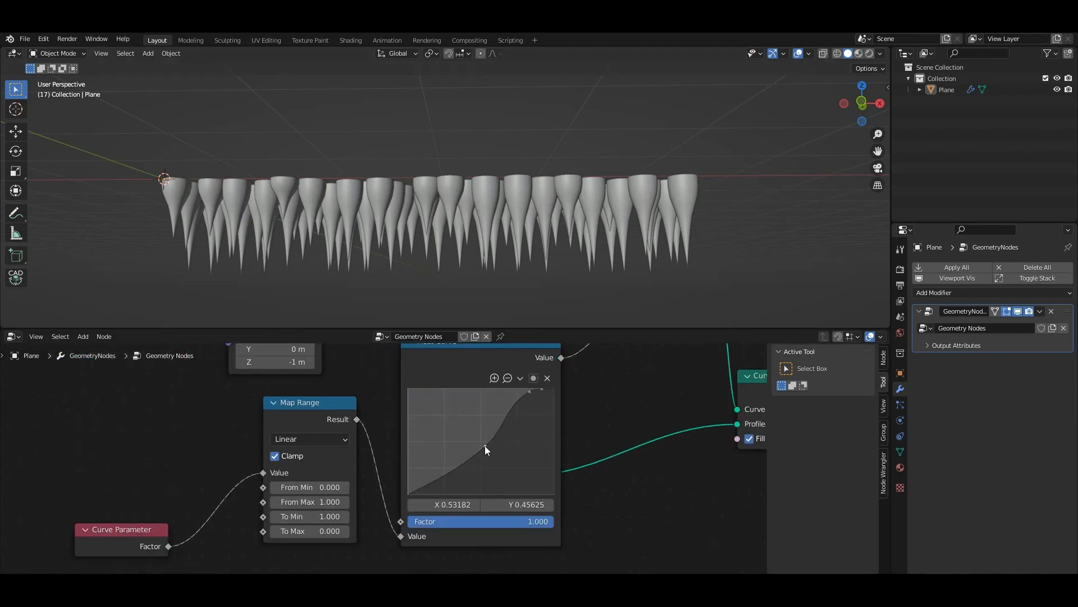
left_click_drag(484, 446, 474, 442)
scroll(531, 399, "up", 4)
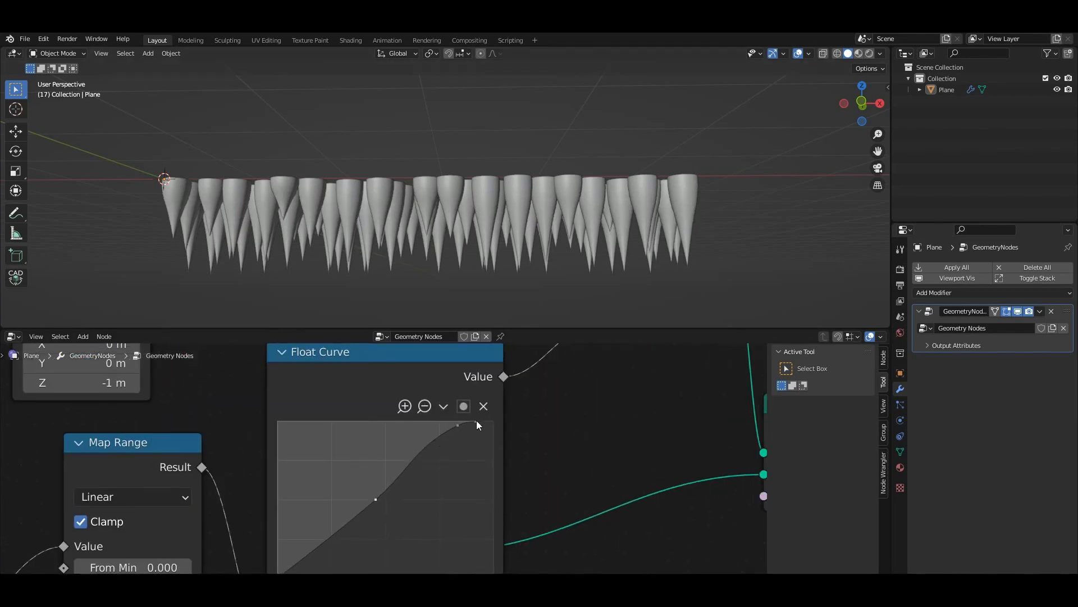
left_click_drag(495, 404, 516, 405)
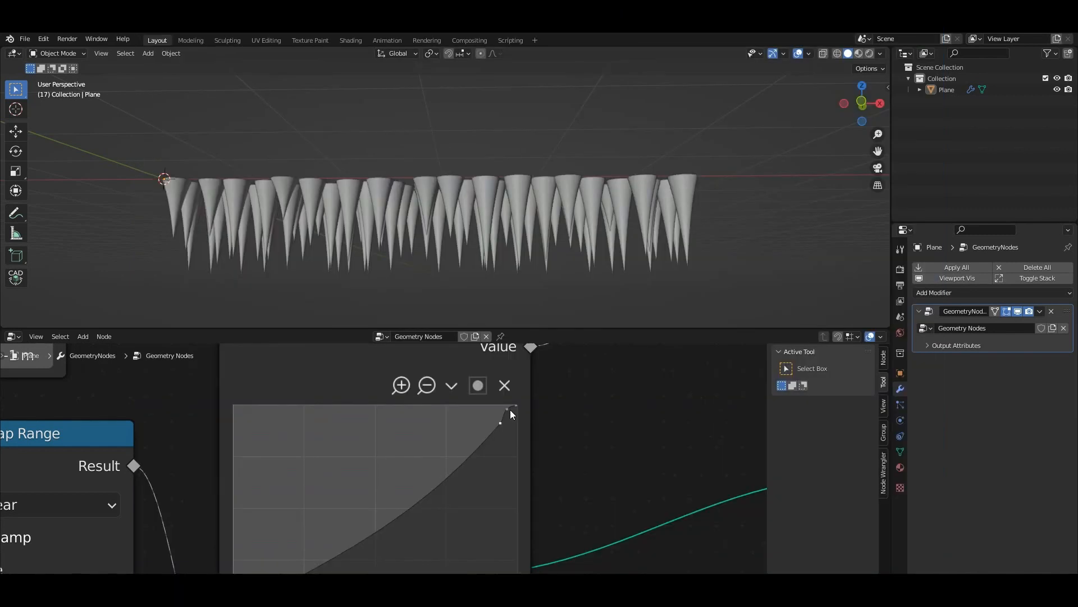
left_click_drag(509, 409, 511, 420)
left_click_drag(388, 477, 417, 529)
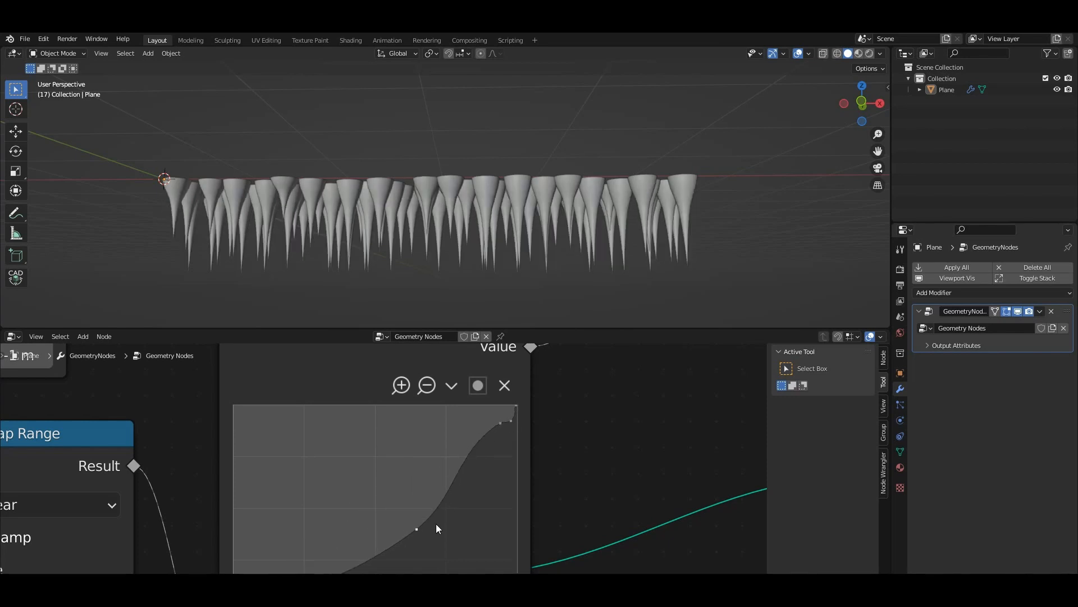
left_click_drag(517, 416, 511, 414)
scroll(497, 425, "down", 3)
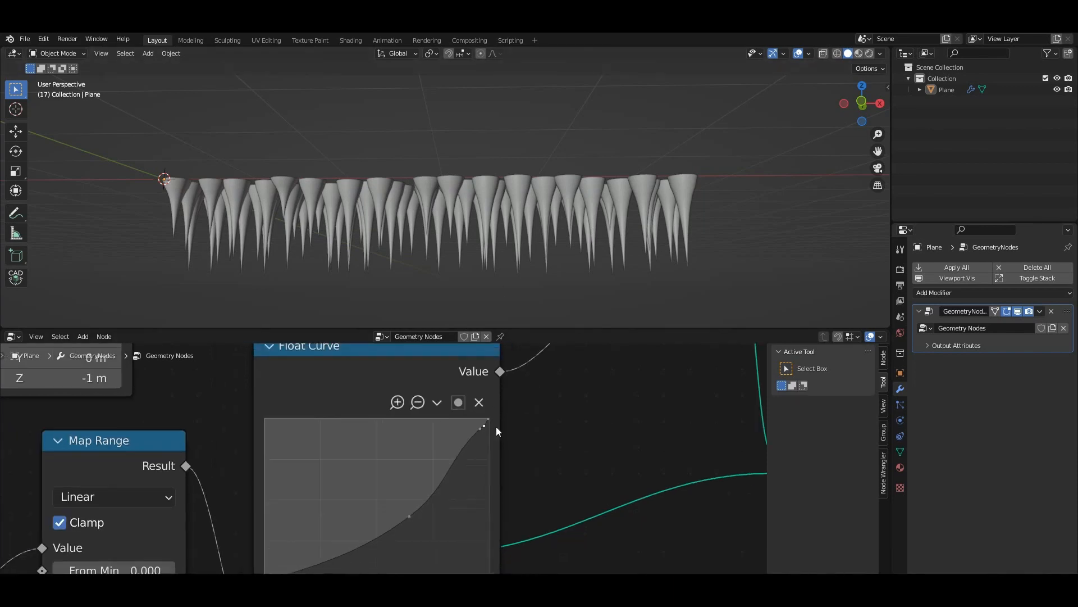
scroll(497, 427, "up", 1)
scroll(508, 418, "down", 2)
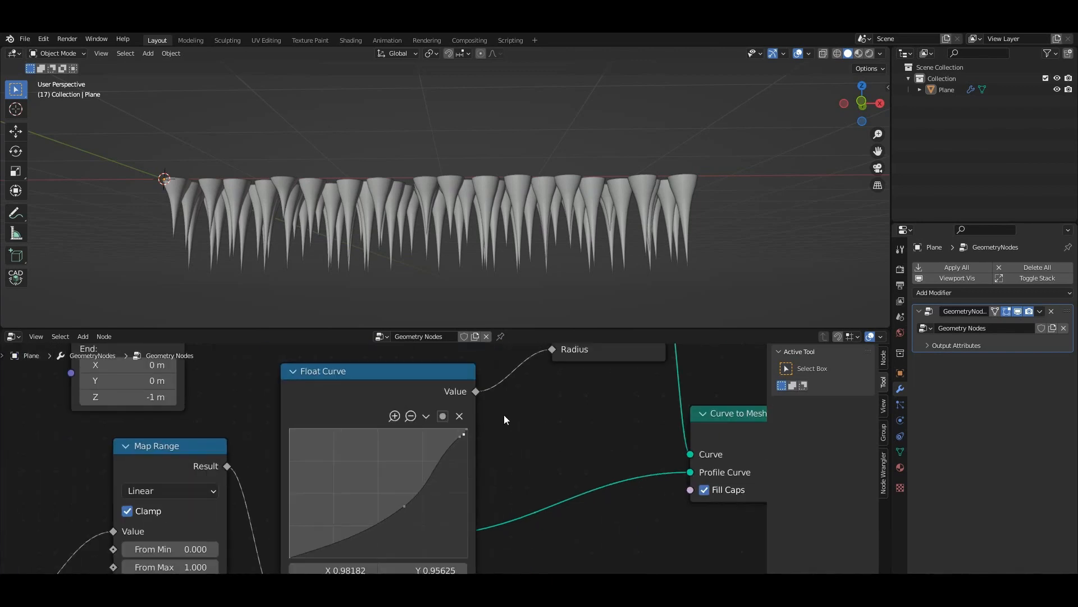
- Add a Math node beside the Float Curve and set its operation to Multiply
middle_click_drag(323, 461, 571, 375)
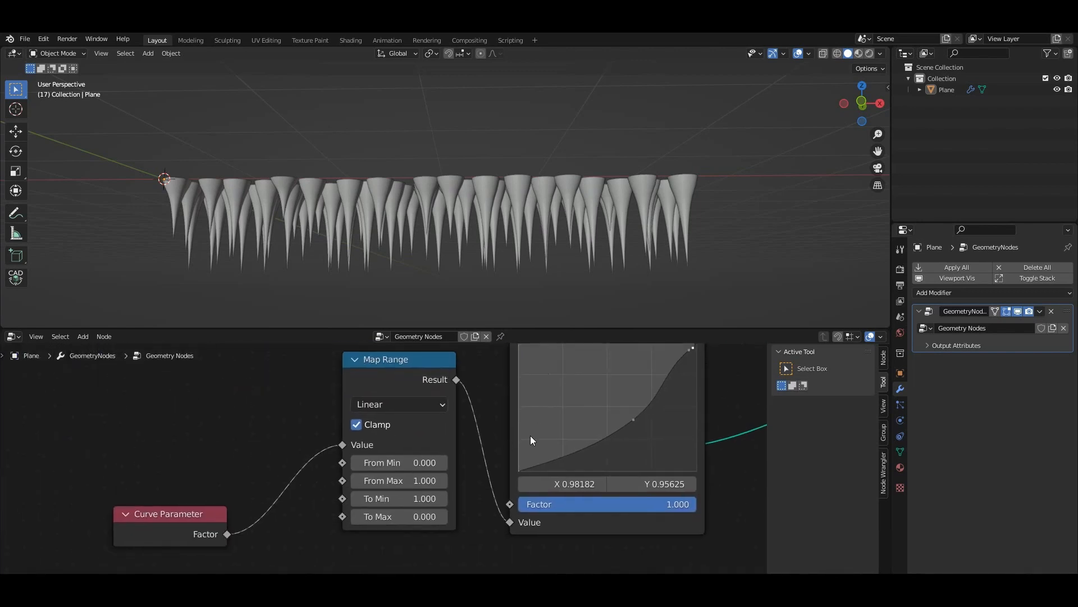
middle_click_drag(710, 385, 515, 419)
key("shift+a")
left_click(485, 362)
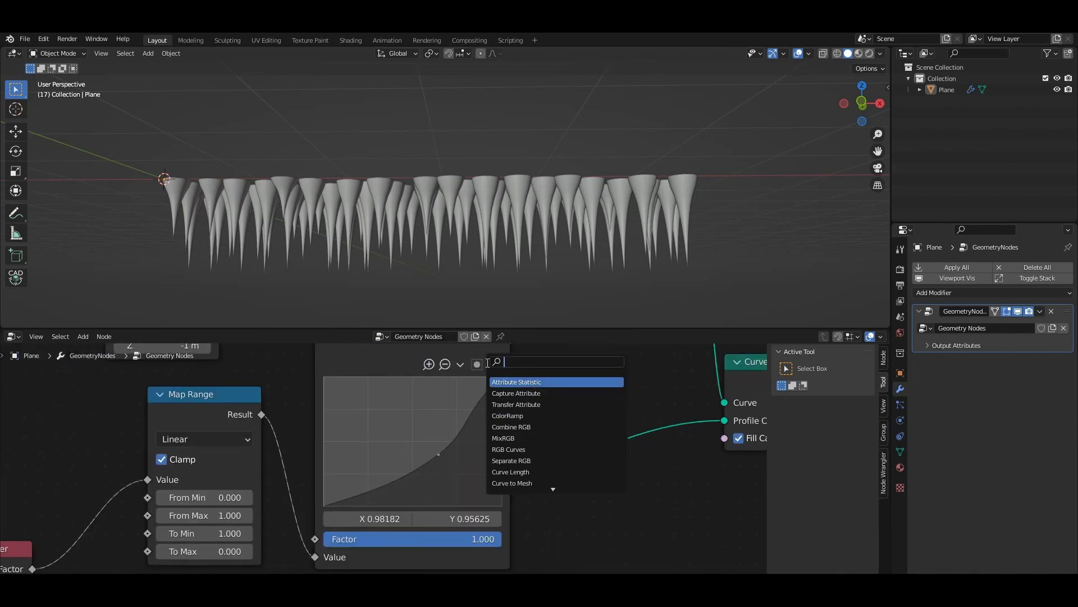
type("math")
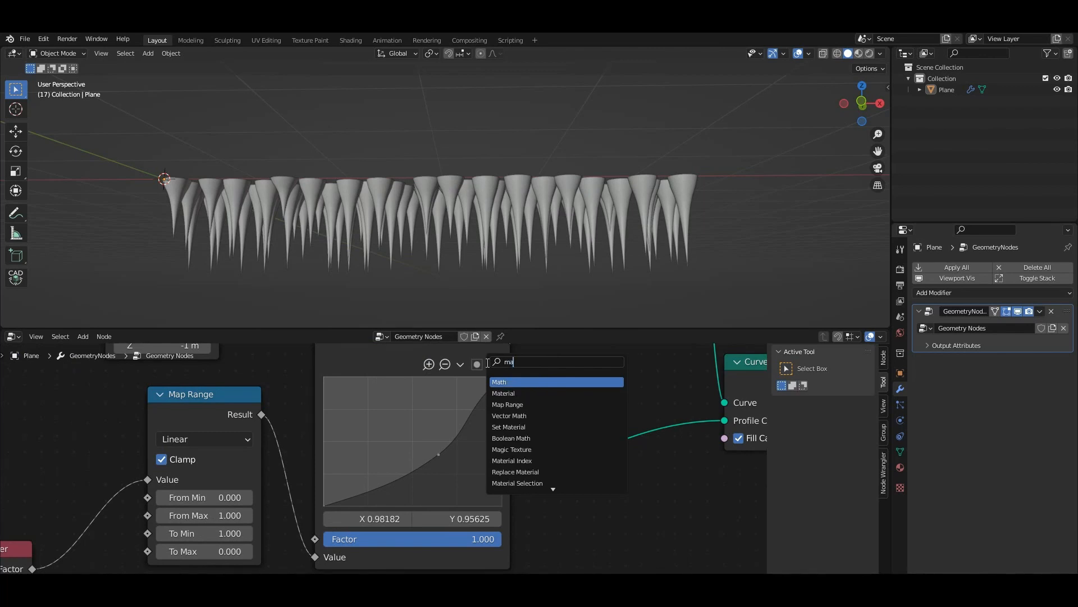
left_click(517, 382)
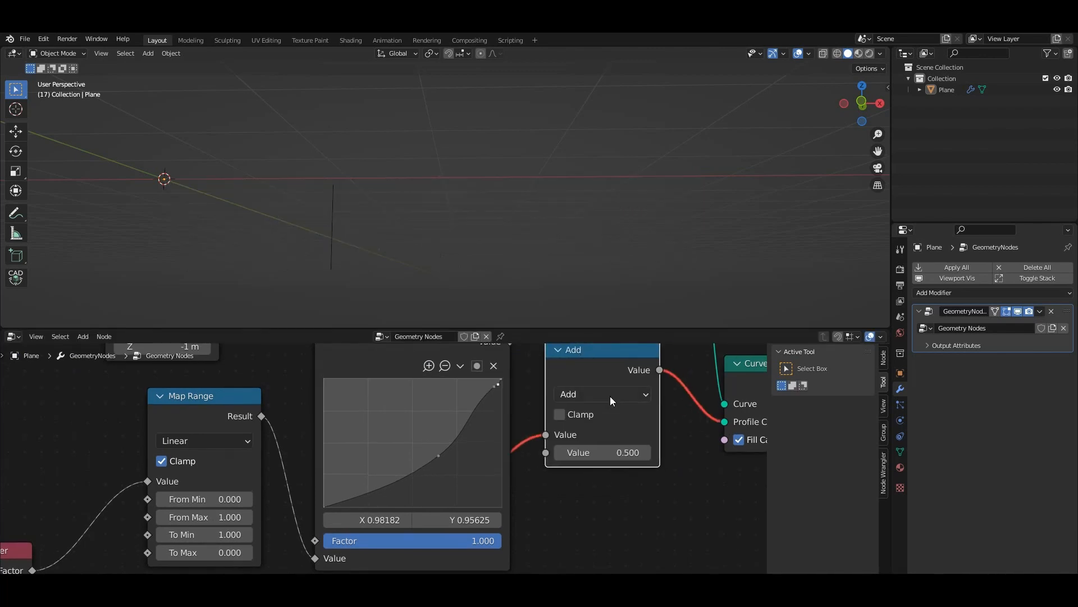
left_click(545, 415)
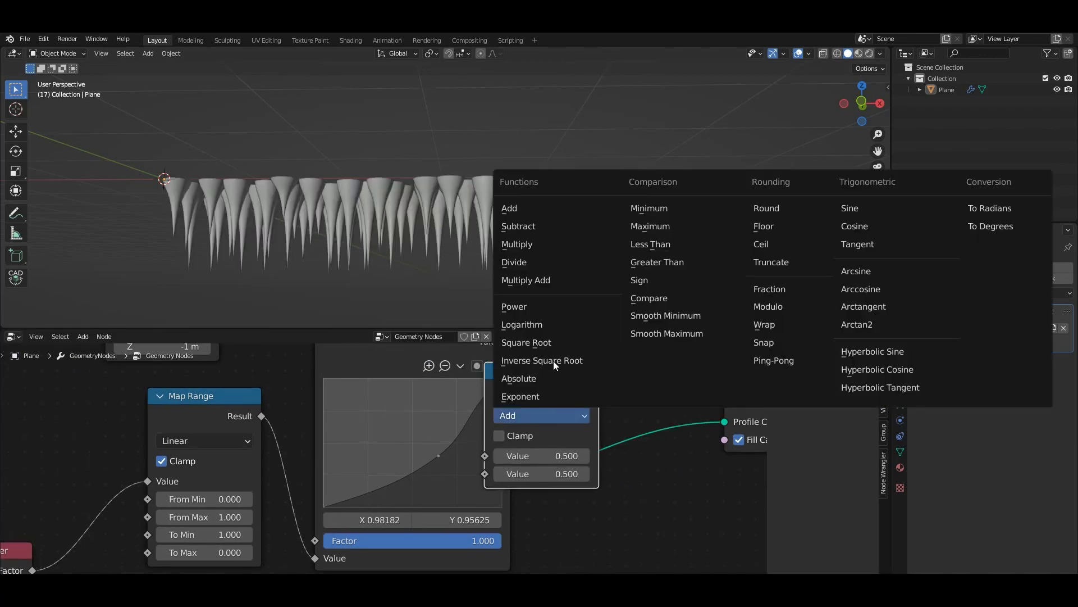
key("m")
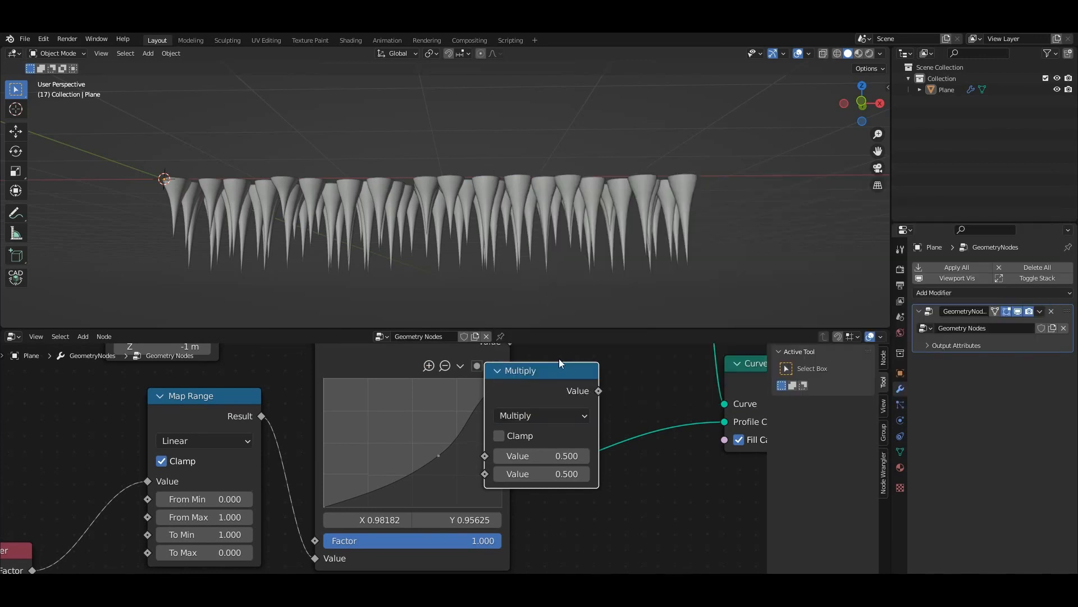
- Insert the Multiply node on the link between Float Curve and the Radius input of Set Curve Radius
middle_click_drag(525, 444, 474, 548)
left_click_drag(502, 480, 548, 406)
middle_click_drag(680, 452, 483, 451)
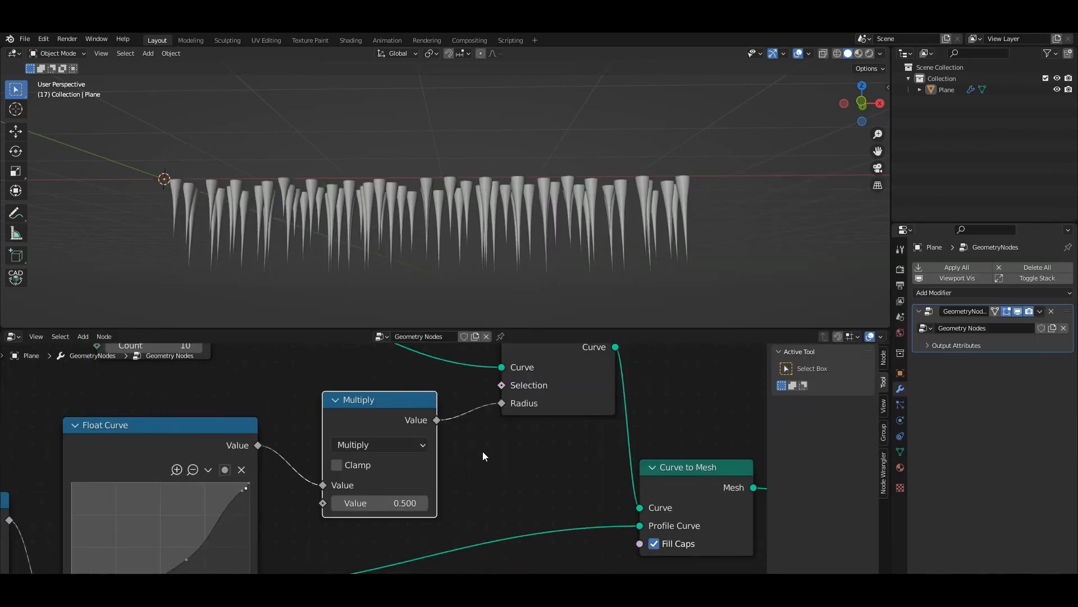
- Try a Multiply value of 0.290 and a Map Range To Max of -1.290 on the icicle radius
scroll(483, 451, "up", 2)
left_click_drag(430, 471, 469, 456)
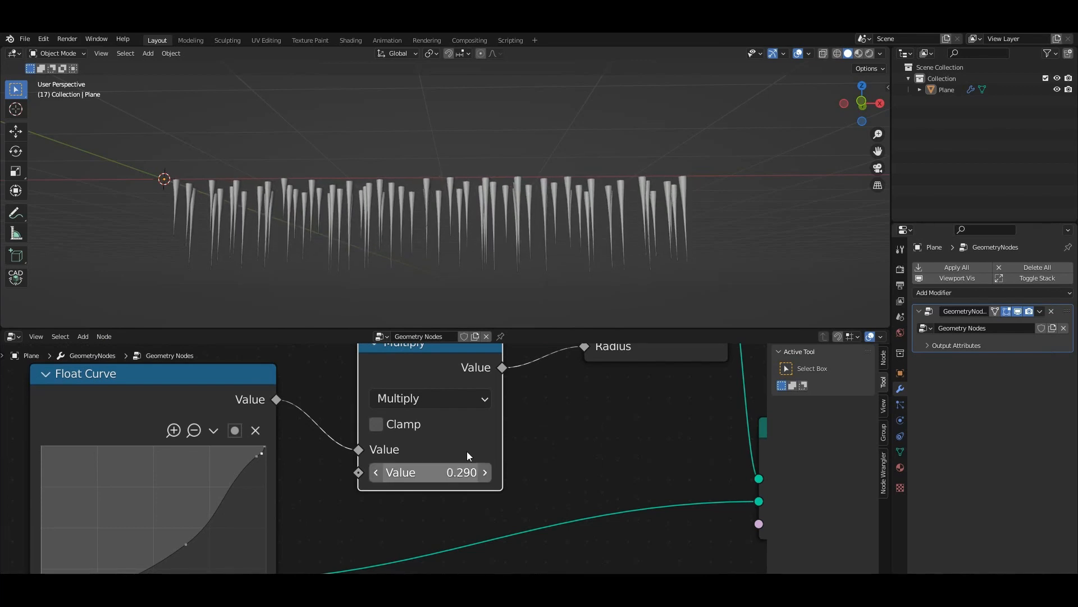
scroll(467, 451, "down", 2)
middle_click_drag(295, 440, 427, 424)
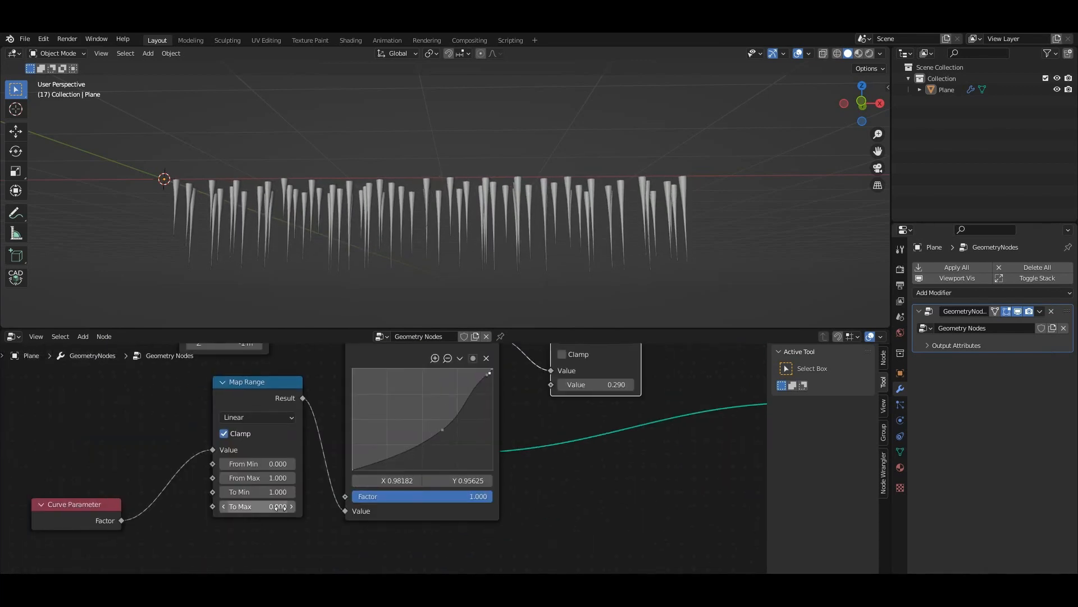
scroll(279, 507, "up", 3)
left_click_drag(376, 488, 285, 488)
scroll(387, 486, "down", 7)
- Set the second value of the Multiply node to 1
middle_click_drag(651, 379, 516, 447)
left_click(547, 434)
type("1")
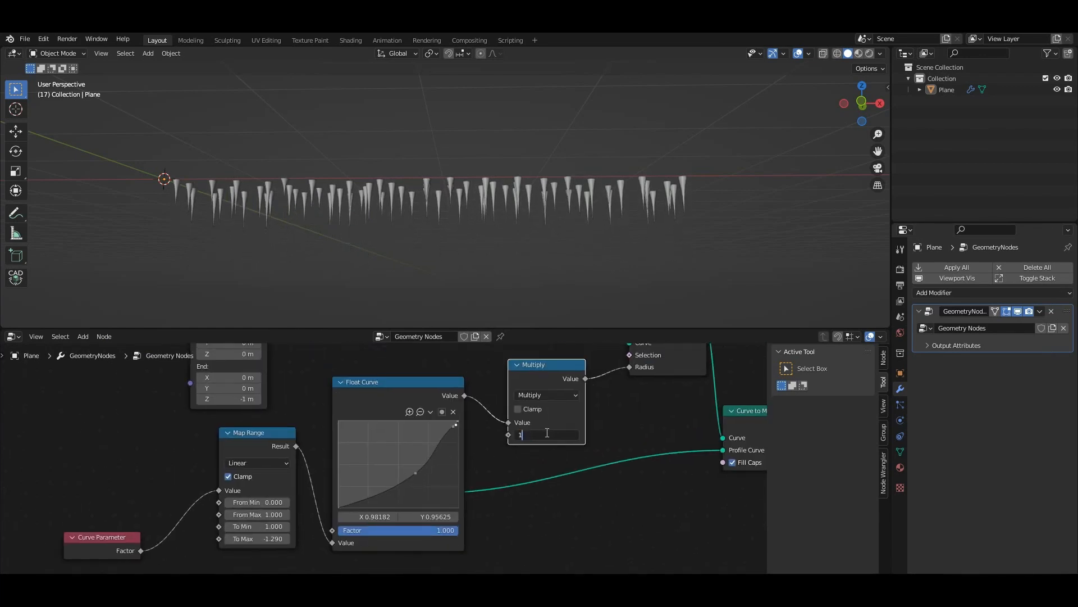
key("Return")
- Set Map Range's To Max to 0.1 and inspect the icicle tips up close
middle_click_drag(271, 544, 378, 497)
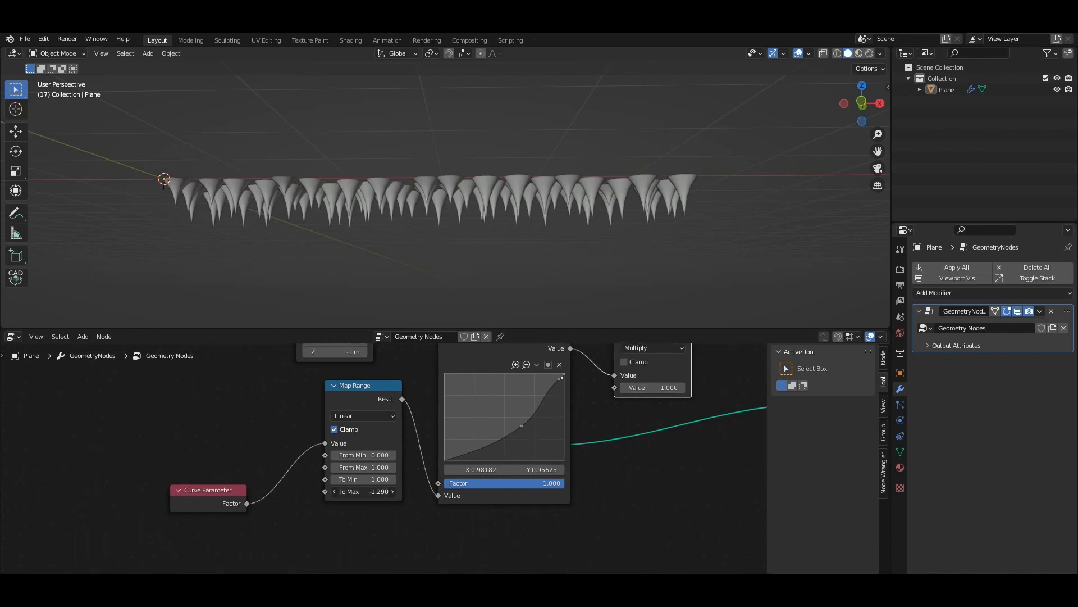
left_click_drag(365, 491, 392, 488)
left_click(392, 487)
type("0.1")
key("Return")
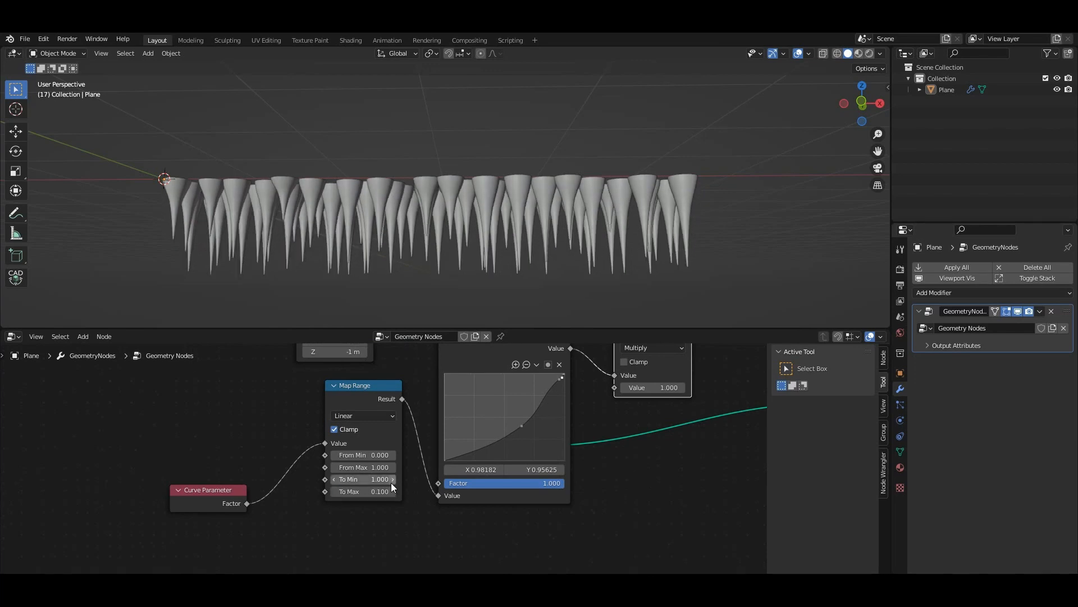
scroll(440, 238, "up", 5)
middle_click_drag(440, 235, 484, 203)
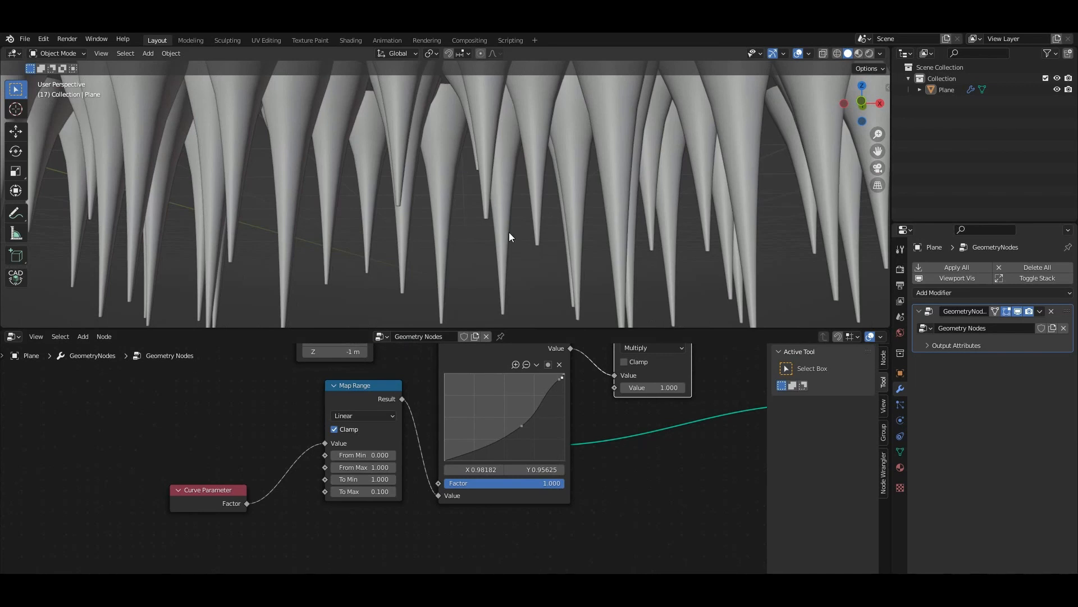
- Move the Float Curve's middle point to about X 0.582, Y 0.413 and lower the Multiply value of the radius
middle_click_drag(491, 272, 532, 396)
left_click_drag(525, 438, 510, 413)
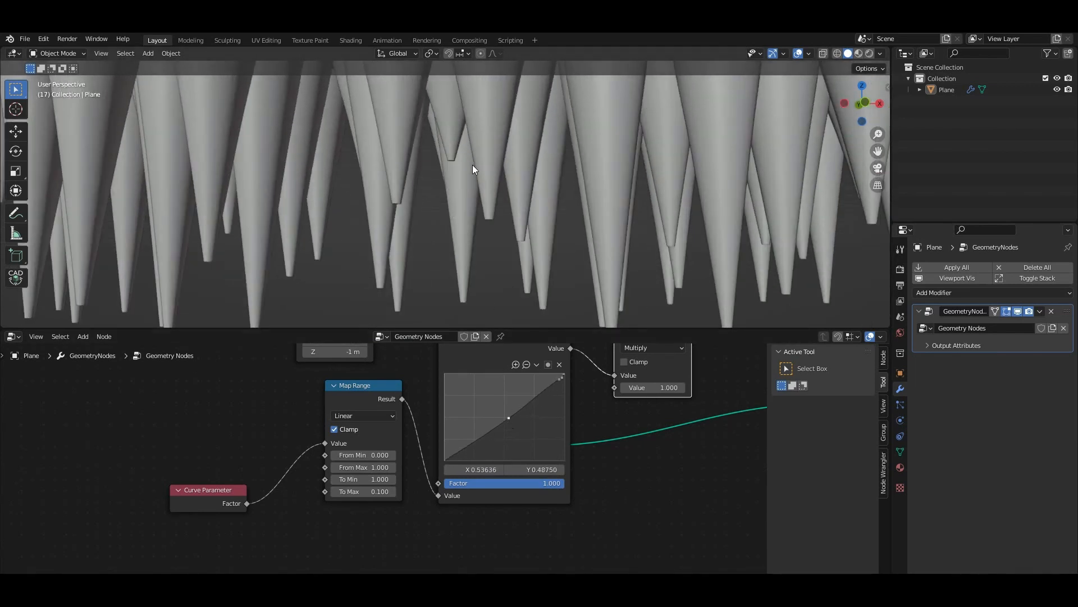
middle_click_drag(473, 166, 469, 280)
left_click_drag(510, 423, 514, 425)
middle_click_drag(552, 404, 381, 495)
scroll(404, 471, "down", 2)
scroll(491, 415, "down", 1)
scroll(493, 239, "down", 4)
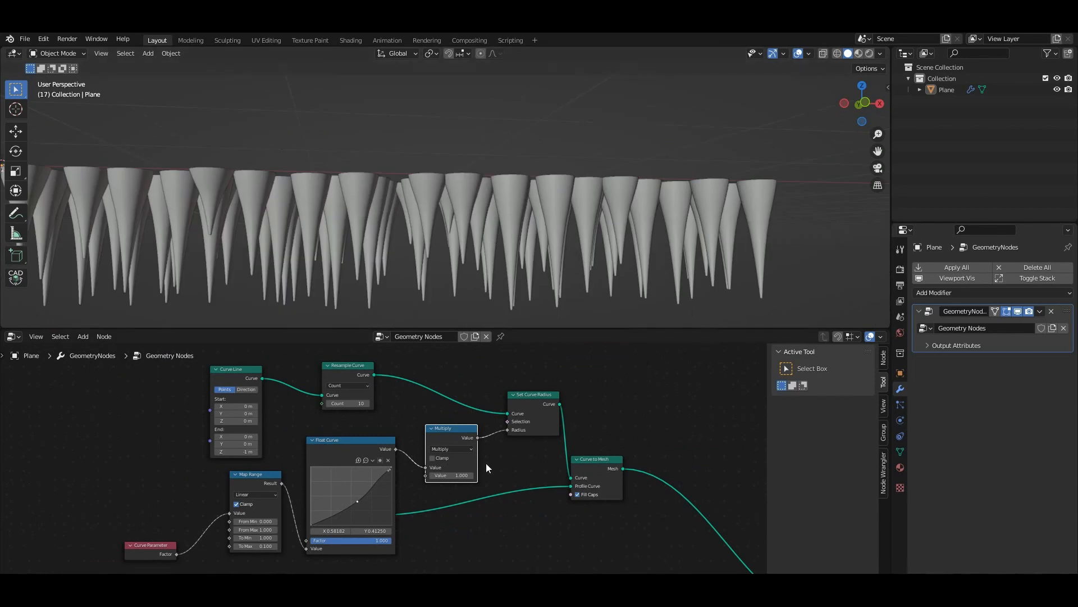
left_click_drag(463, 476, 414, 477)
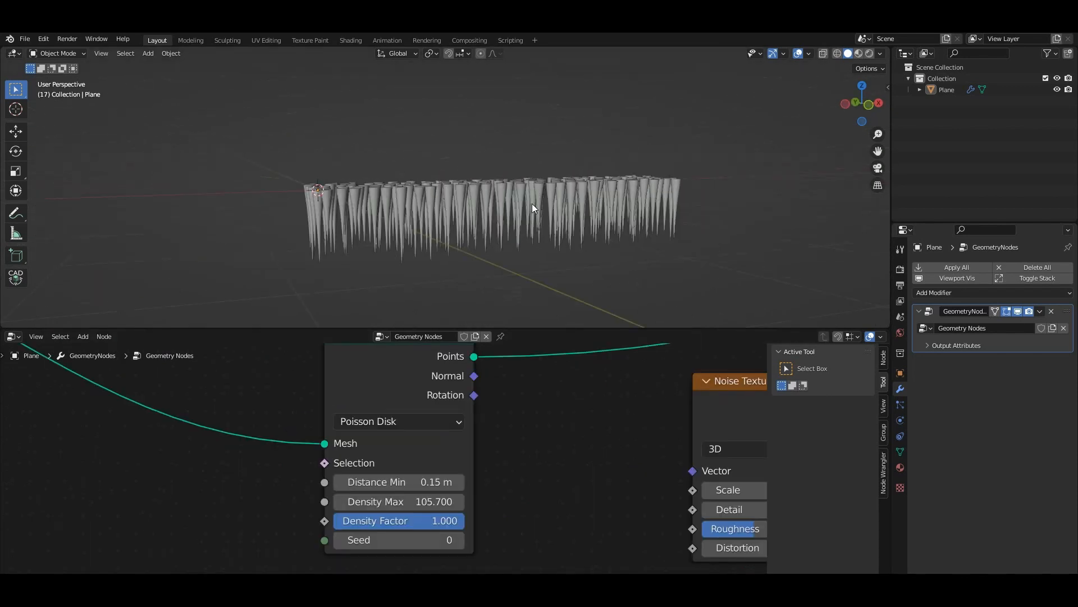
- Examine the icicle row from another angle and locate the noise and scale nodes feeding Instance on Points
middle_click_drag(532, 203, 407, 234)
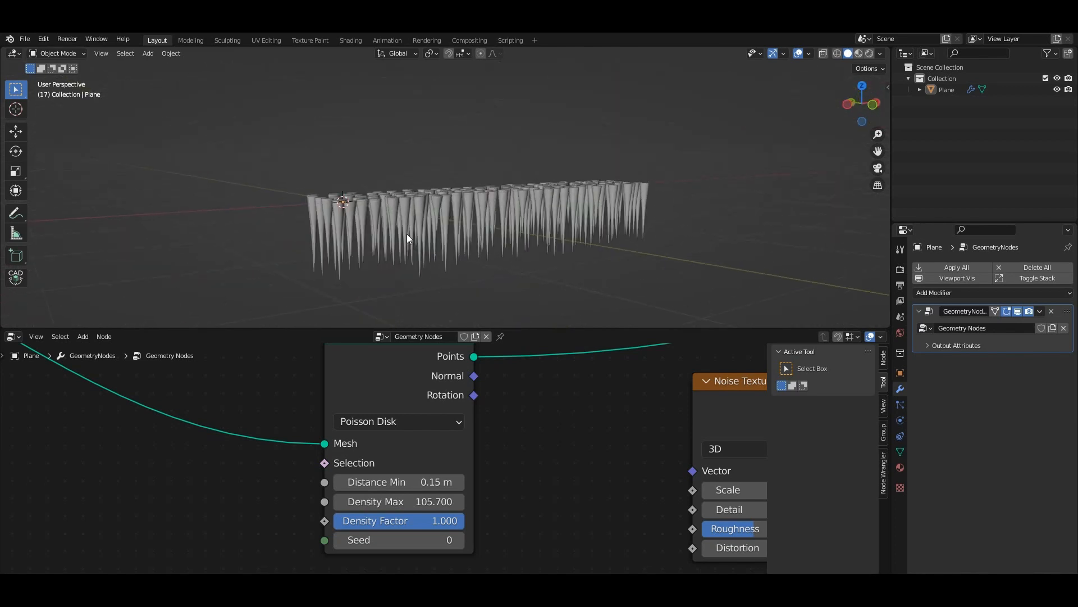
scroll(442, 234, "up", 2)
scroll(443, 235, "up", 2)
scroll(340, 241, "down", 5)
scroll(543, 471, "down", 6)
middle_click_drag(646, 454, 225, 550)
middle_click_drag(483, 469, 457, 445)
scroll(457, 445, "up", 2)
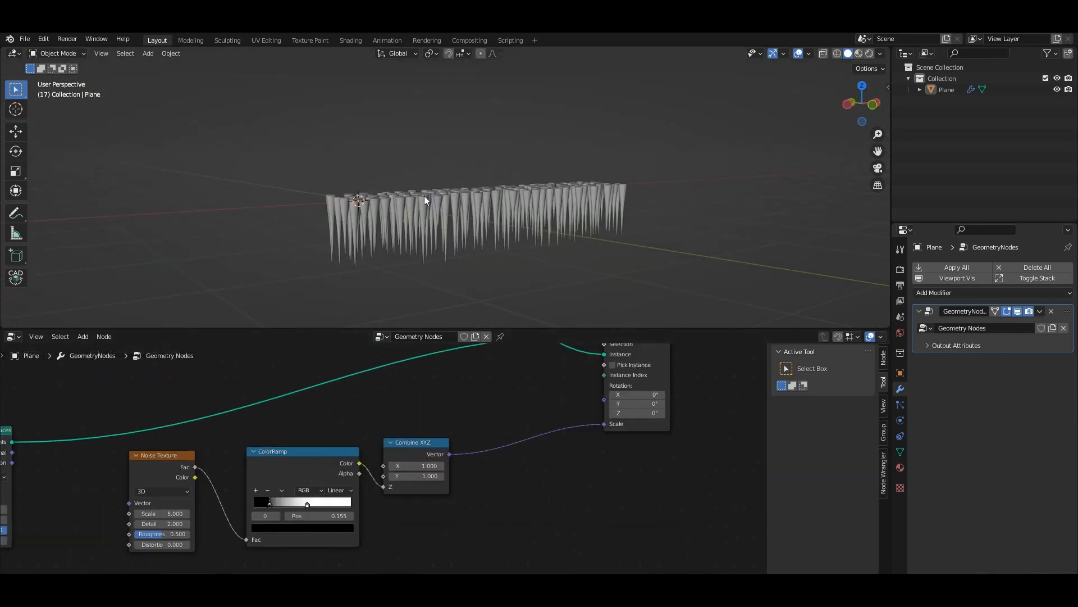
scroll(423, 196, "up", 1)
scroll(411, 218, "up", 3)
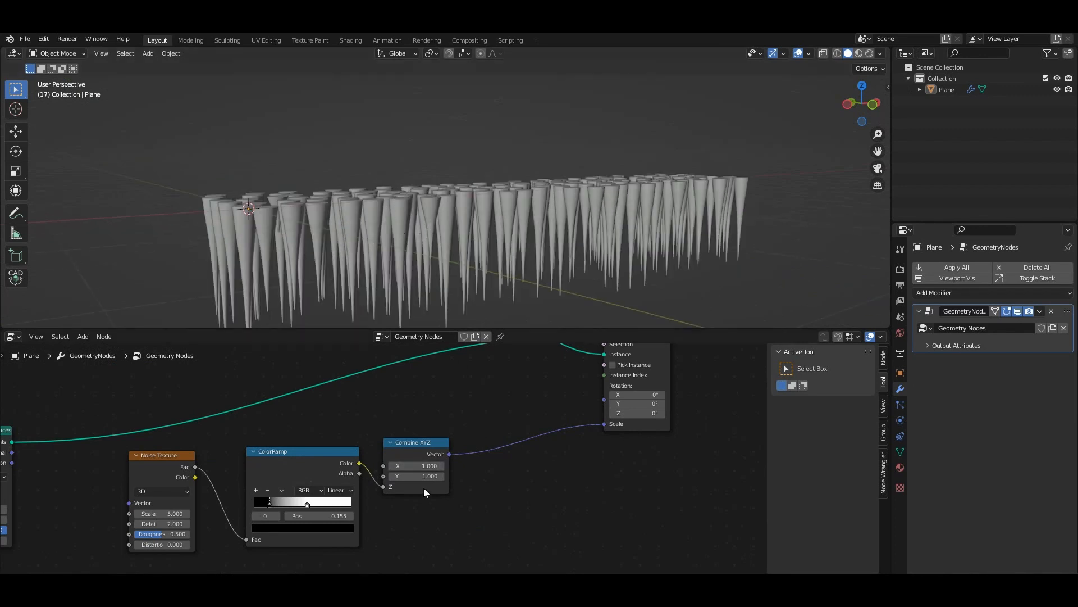
- Connect the Noise Texture's Fac to Combine XYZ's X and Y inputs through a shared reroute, moving the ColorRamp below the links
left_click_drag(392, 468, 484, 442)
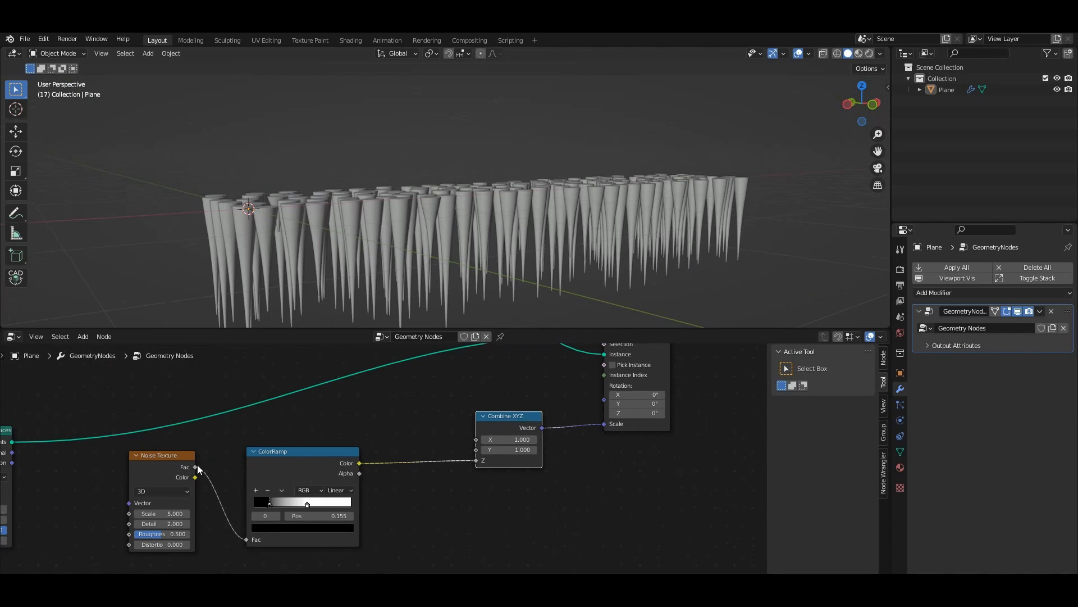
left_click_drag(195, 467, 476, 439)
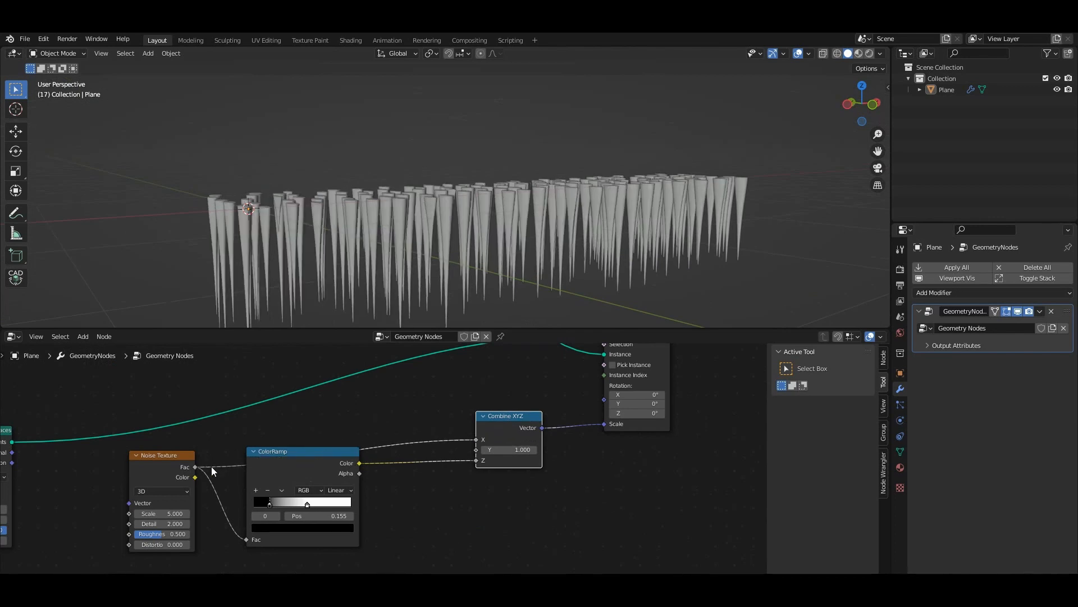
left_click_drag(196, 466, 476, 449)
middle_click_drag(423, 217, 439, 272)
left_click_drag(288, 474, 415, 556)
right_click_drag(398, 477, 369, 381, "ctrl")
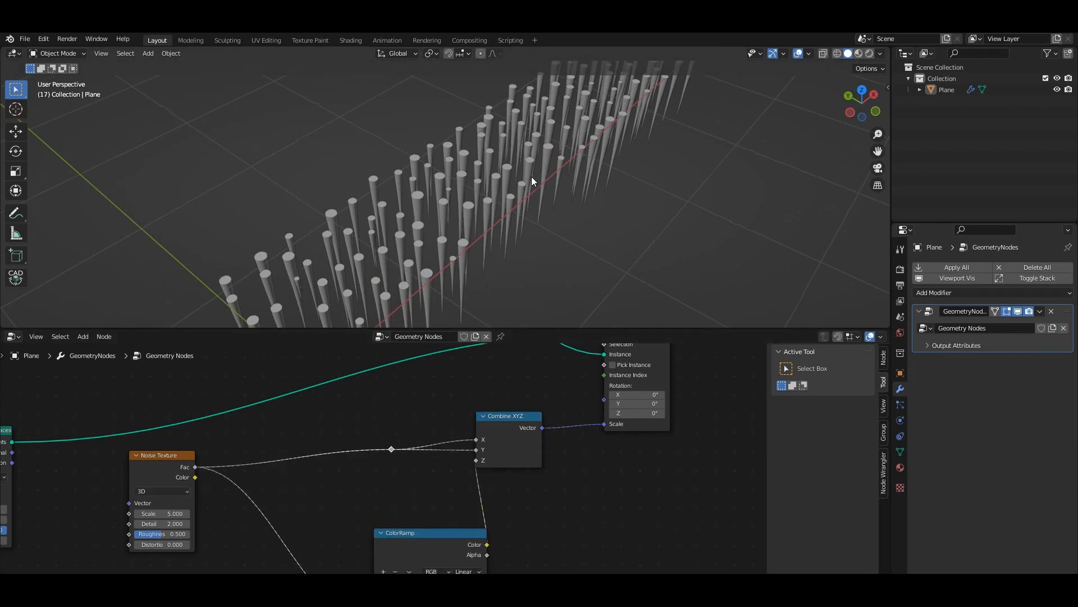
- Duplicate the ColorRamp and insert the copy on the link between the Noise Texture and the X/Y reroute
middle_click_drag(406, 520, 537, 477)
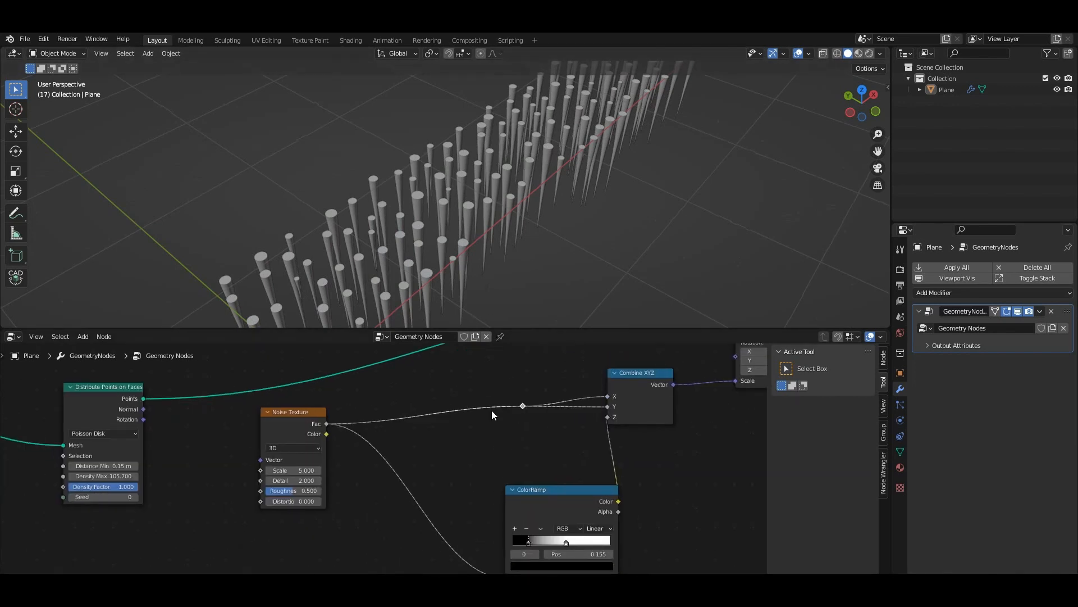
key("shift+a")
left_click(553, 491)
key("shift+s")
key("Escape")
key("shift+d")
left_click(415, 365)
scroll(469, 397, "up", 2)
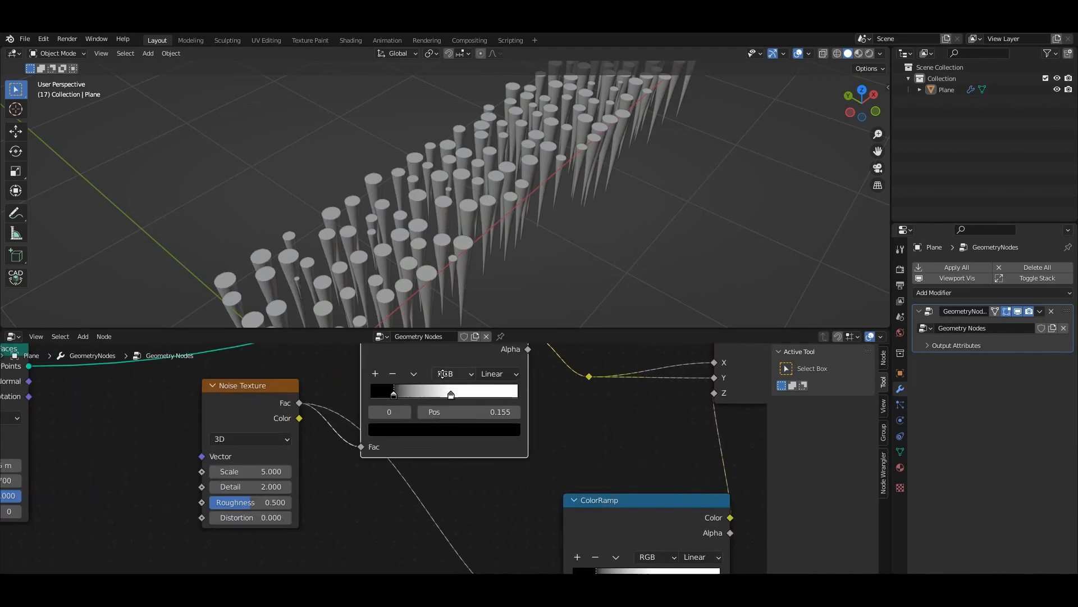
- Adjust the stops of the duplicated ColorRamp, placing the white stop at position 0.455
middle_click_drag(440, 370, 427, 434)
left_click_drag(436, 458, 347, 454)
left_click(412, 454)
left_click_drag(413, 457, 375, 458)
middle_click_drag(427, 236, 446, 170)
left_click_drag(374, 457, 427, 460)
middle_click_drag(468, 191, 479, 212)
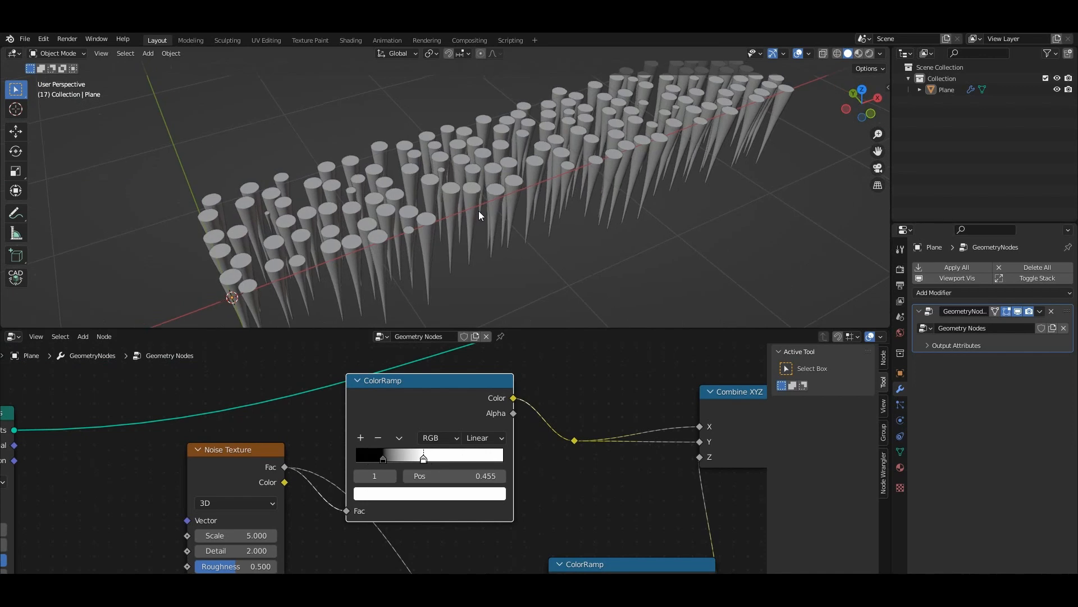
- Narrow the plane by moving its far edge about -0.7 m along the global Y axis in Edit Mode, then return to Object Mode
left_click(377, 214)
key("g")
key("z")
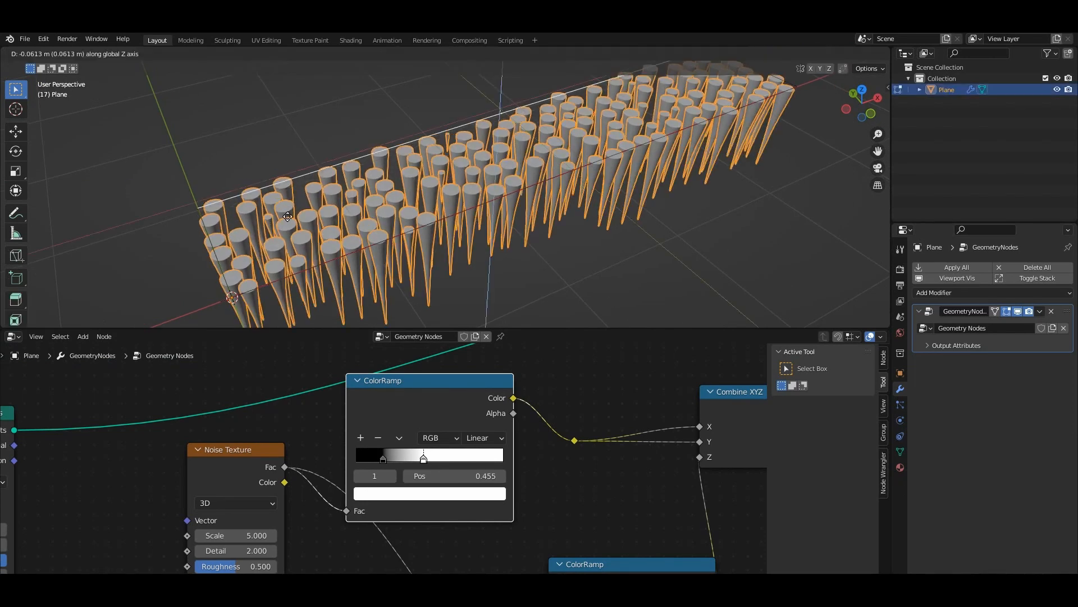
key("y")
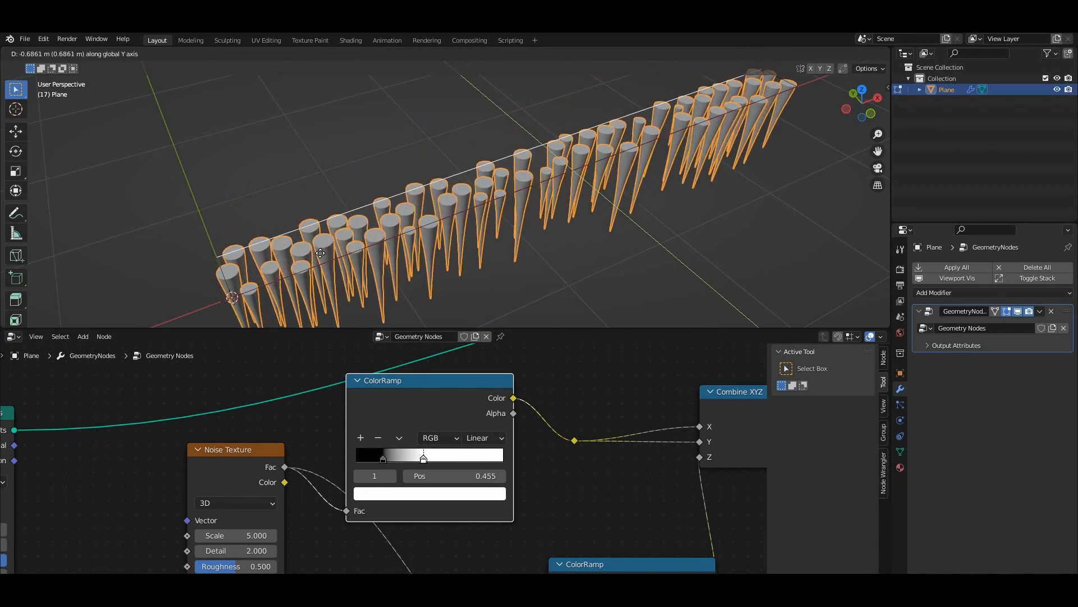
left_click(322, 255)
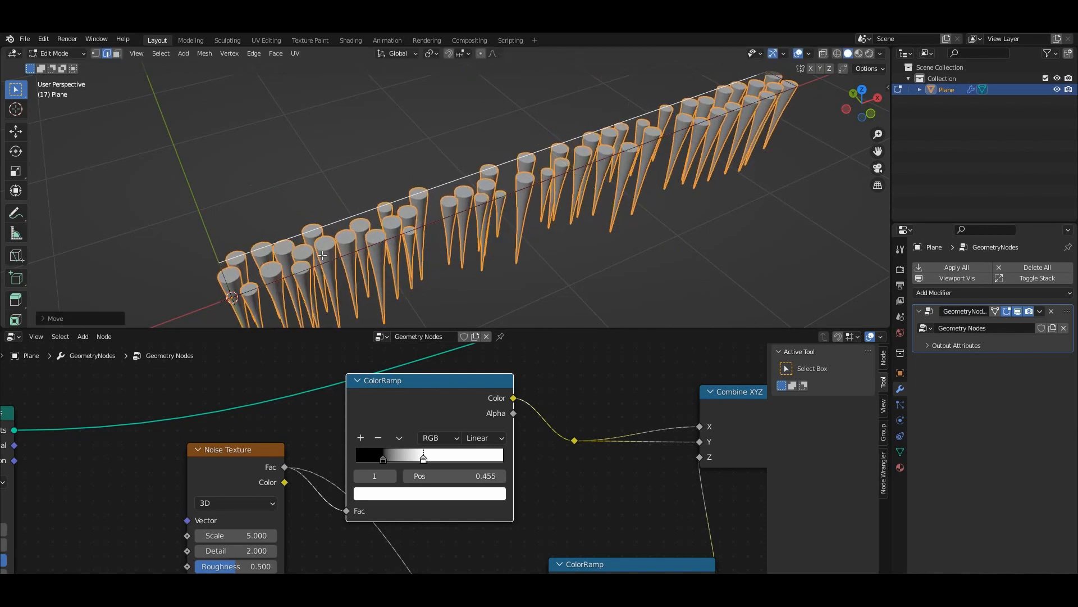
key("Tab")
middle_click_drag(321, 254, 505, 227)
left_click(505, 227)
middle_click_drag(359, 147, 393, 143)
scroll(321, 266, "down", 5)
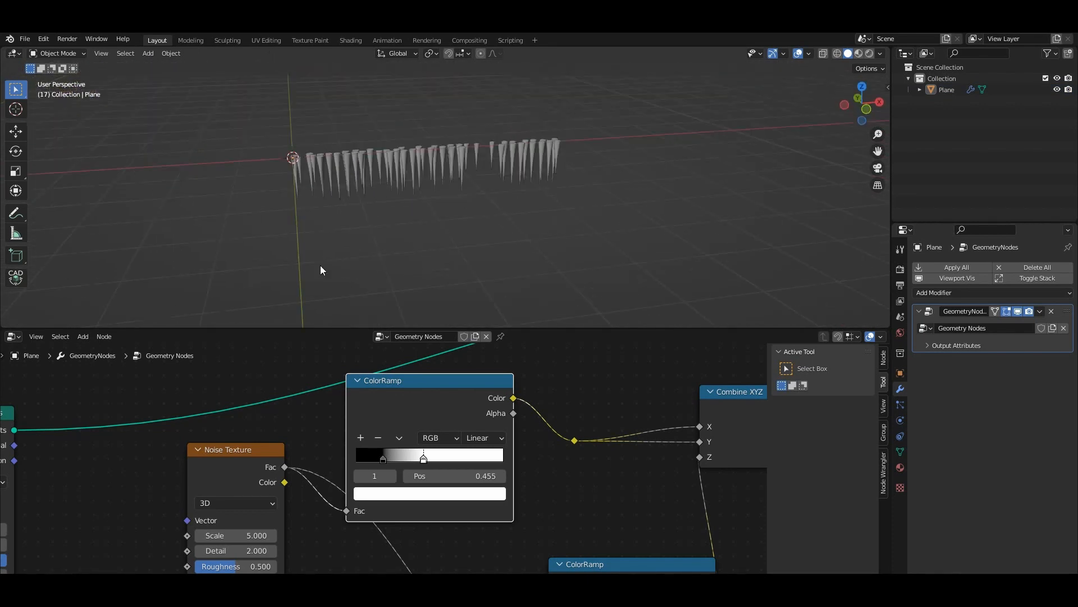
scroll(426, 175, "up", 3)
middle_click_drag(426, 175, 448, 199, "shift")
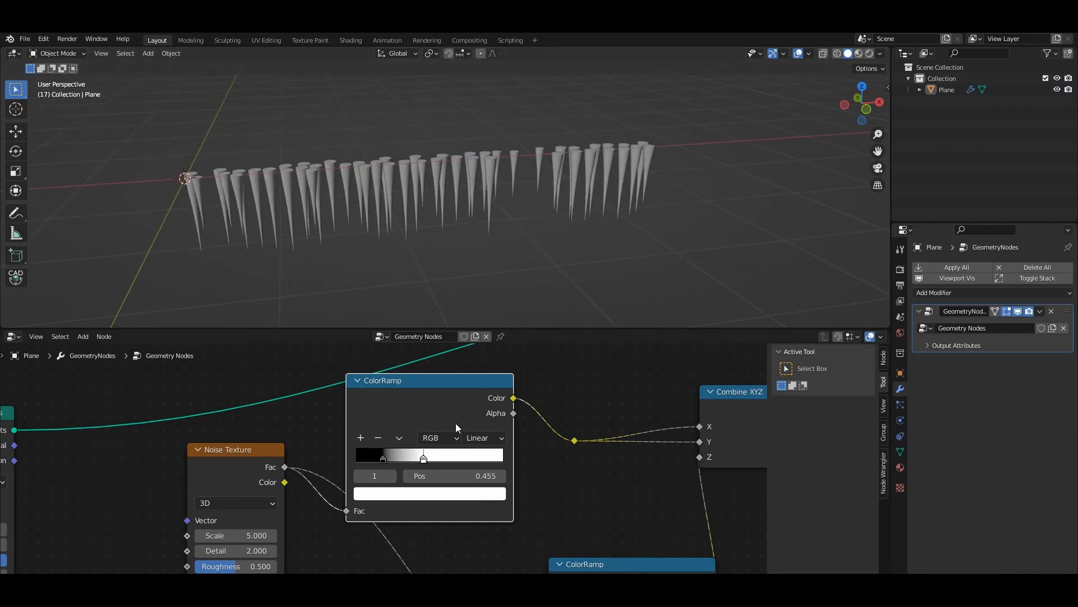
- Insert a Realize Instances node between Instance on Points and Group Output
scroll(457, 423, "down", 4)
middle_click_drag(444, 443, 265, 447)
scroll(268, 447, "up", 3)
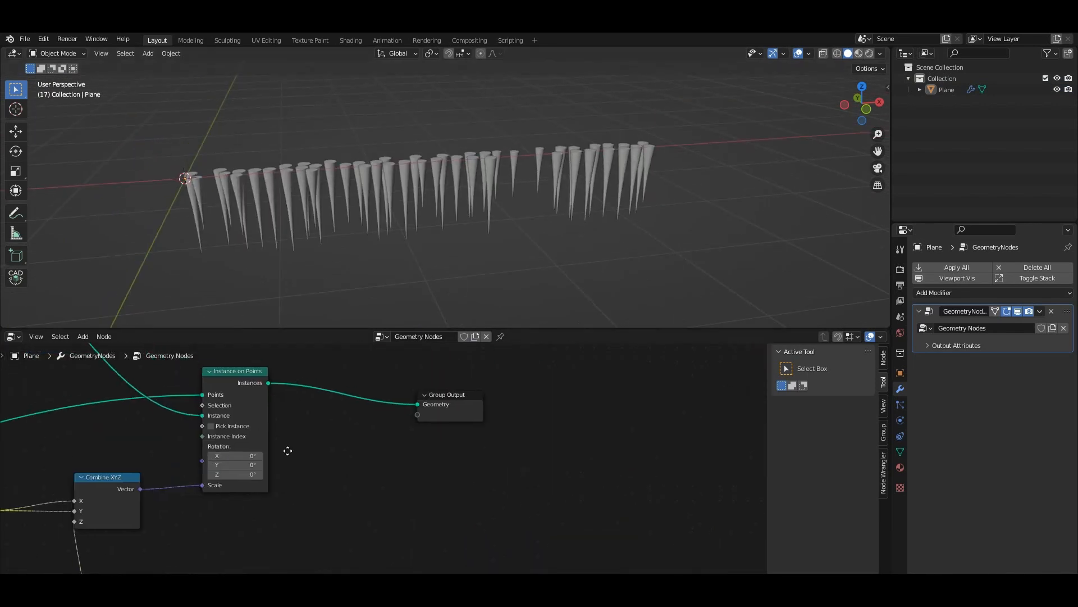
left_click_drag(335, 421, 321, 424)
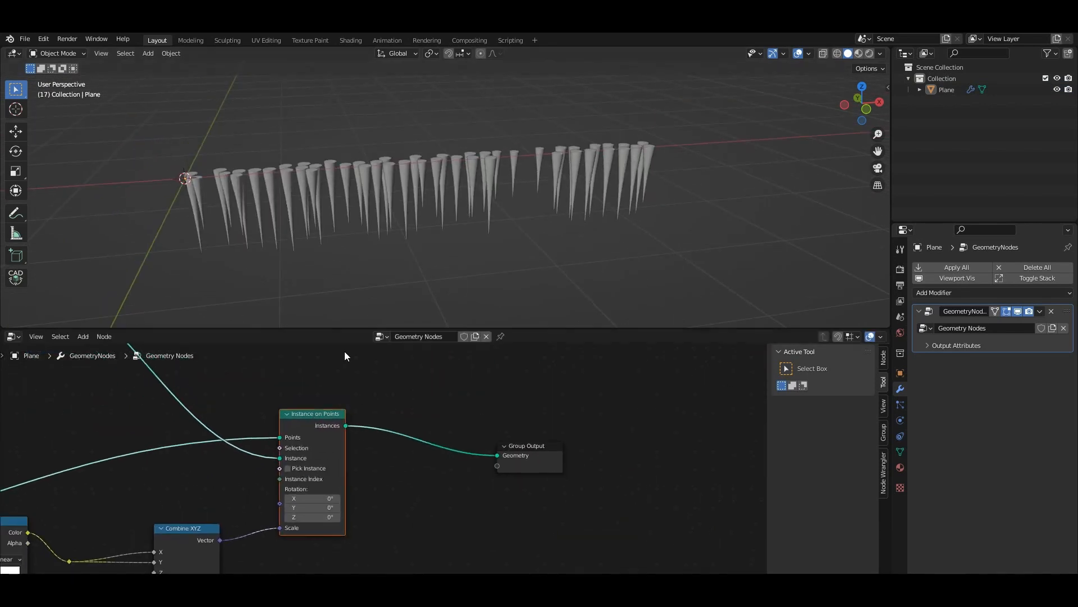
scroll(436, 250, "down", 5)
scroll(395, 271, "up", 2)
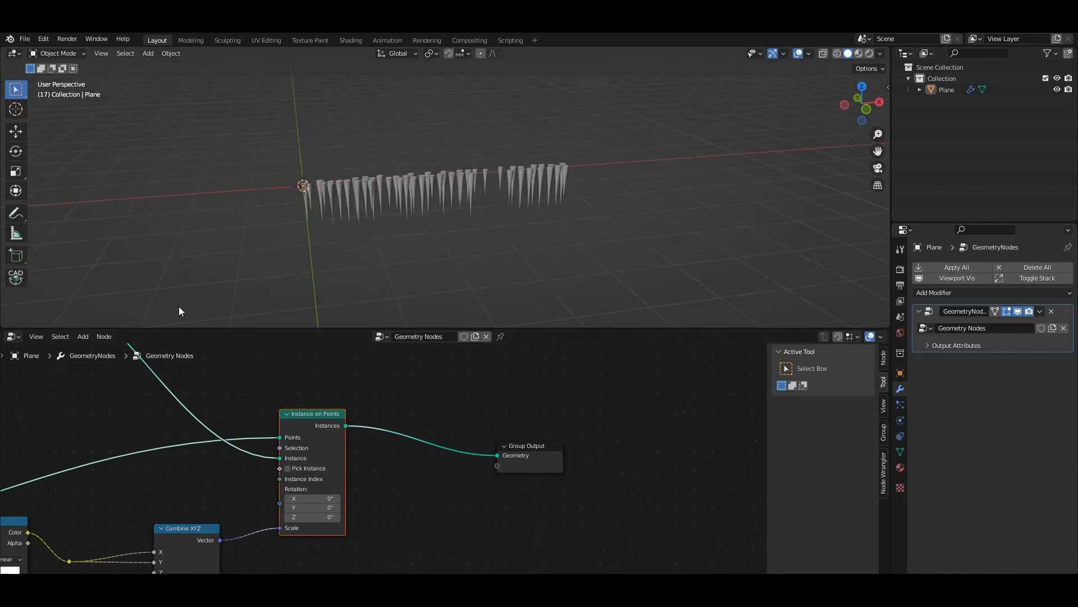
left_click(425, 184)
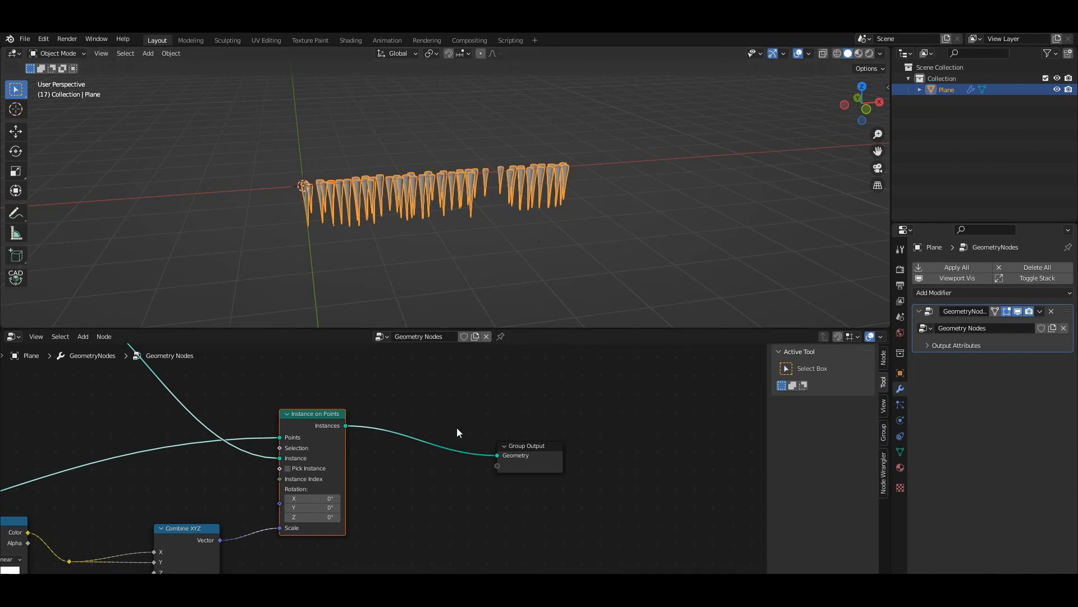
key("shift+a")
left_click(462, 360)
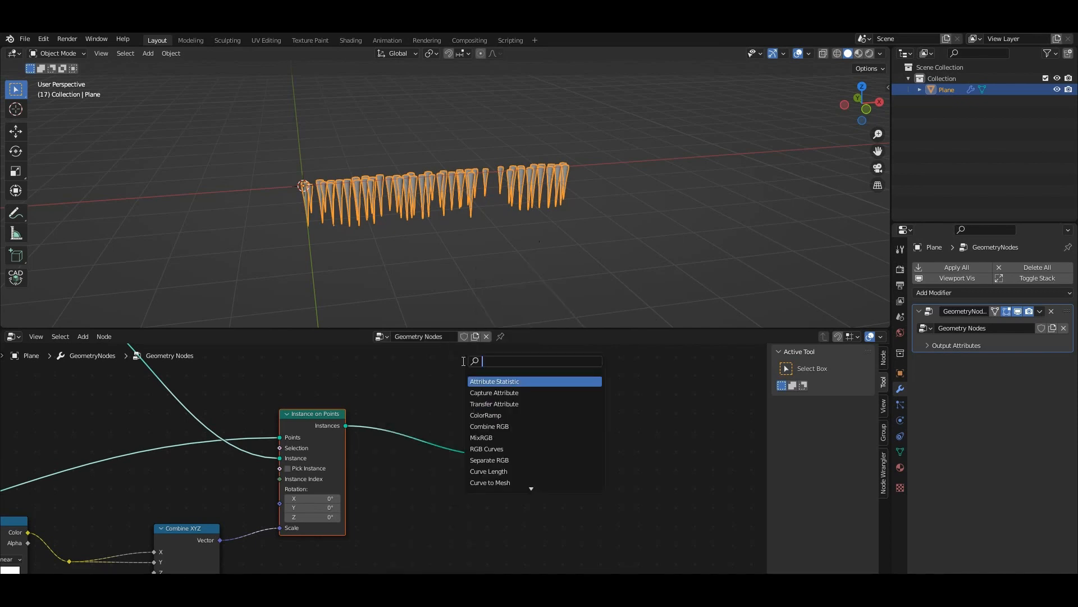
type("rea")
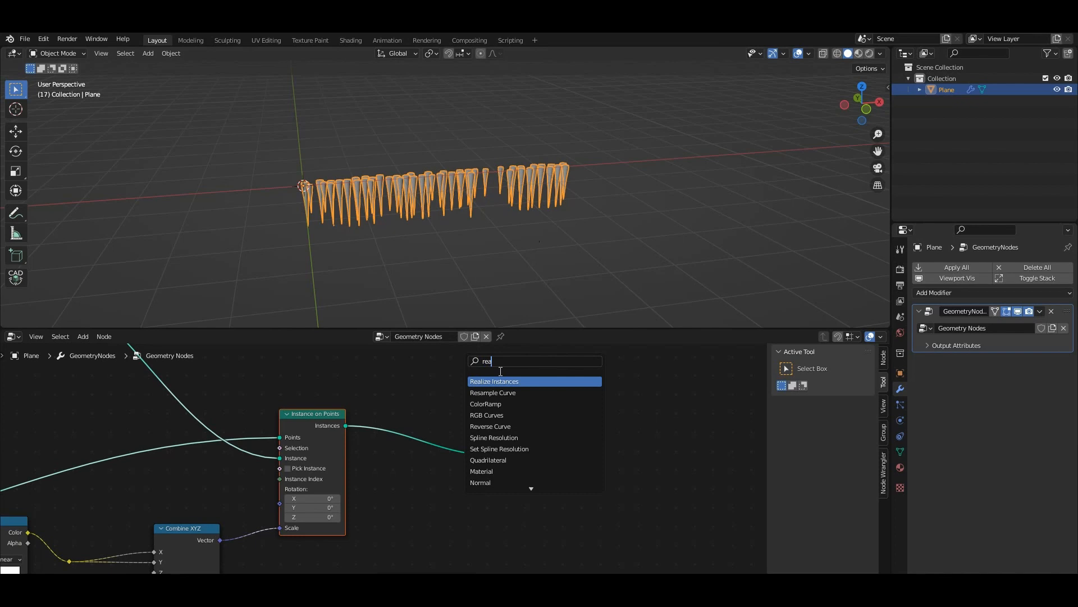
key("Return")
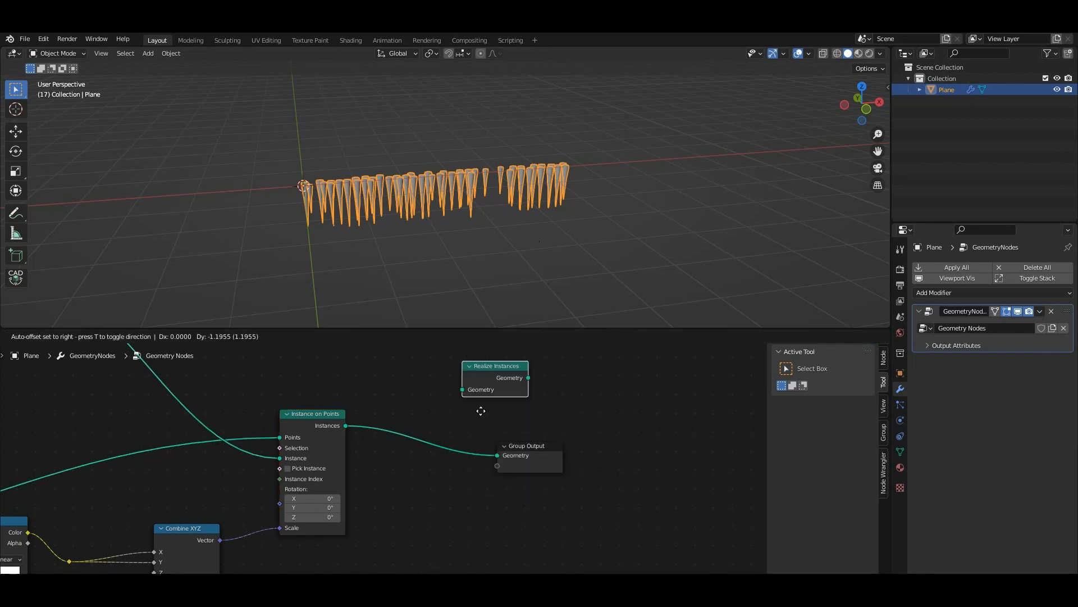
left_click(419, 429)
- Reposition the Group Output and Realize Instances nodes to leave space for another node between them
middle_click_drag(426, 288, 473, 195)
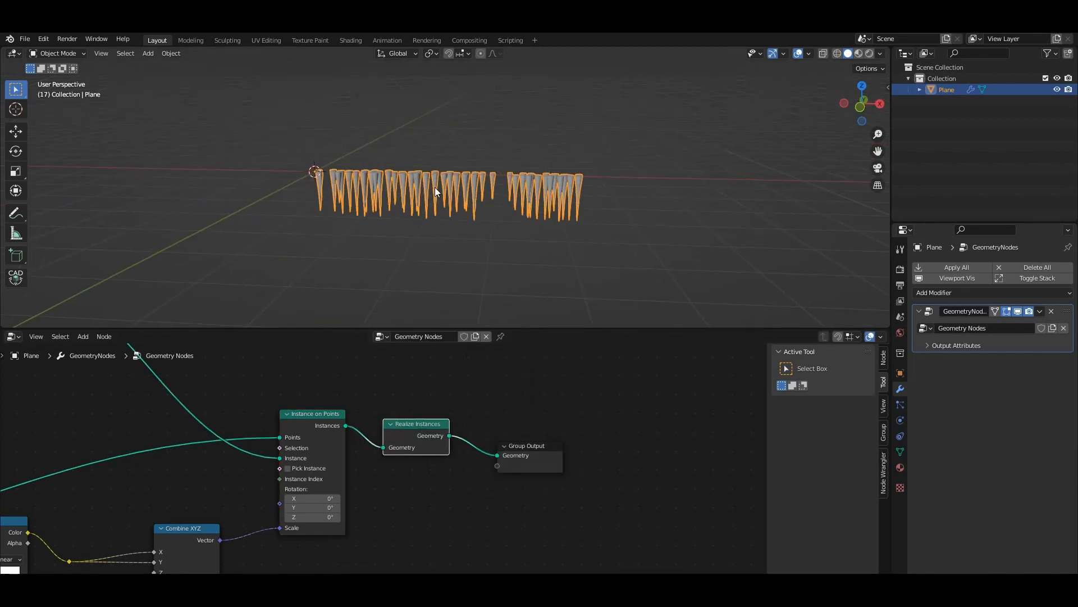
scroll(429, 187, "up", 3)
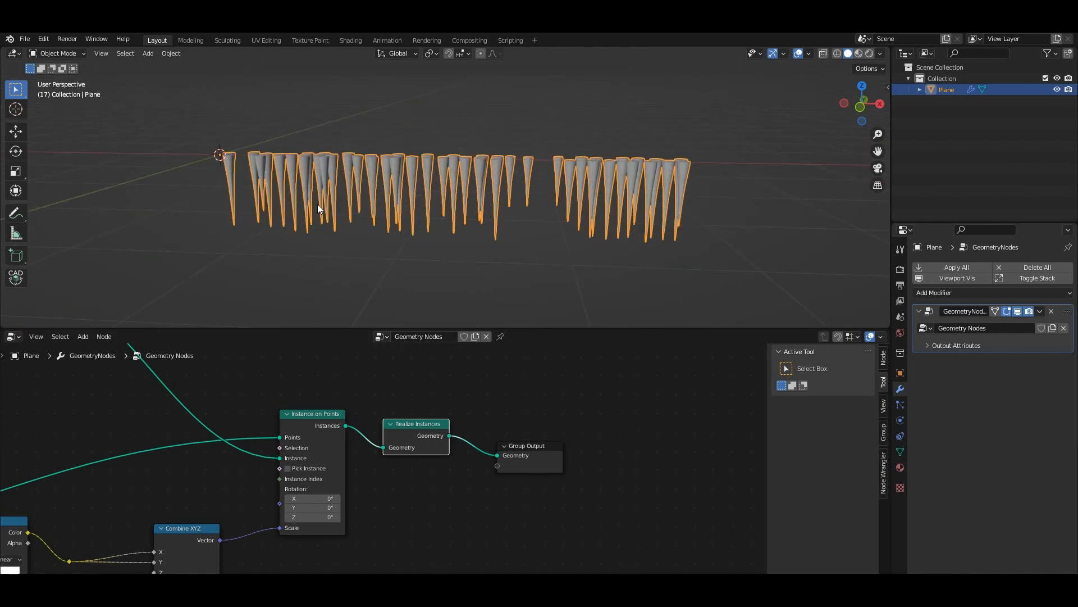
left_click_drag(531, 466, 677, 448)
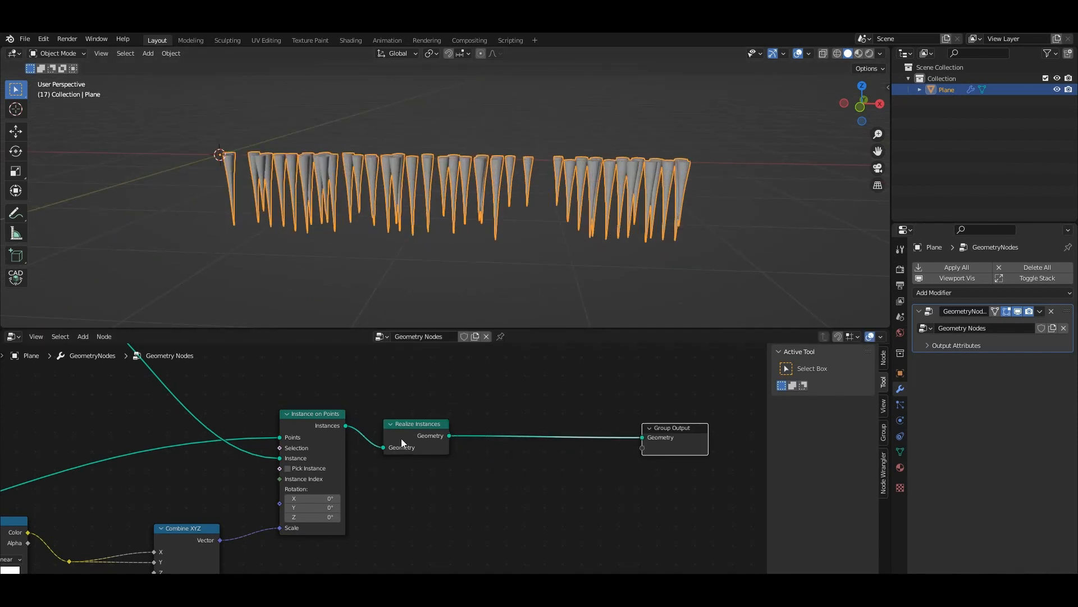
left_click_drag(402, 437, 494, 424)
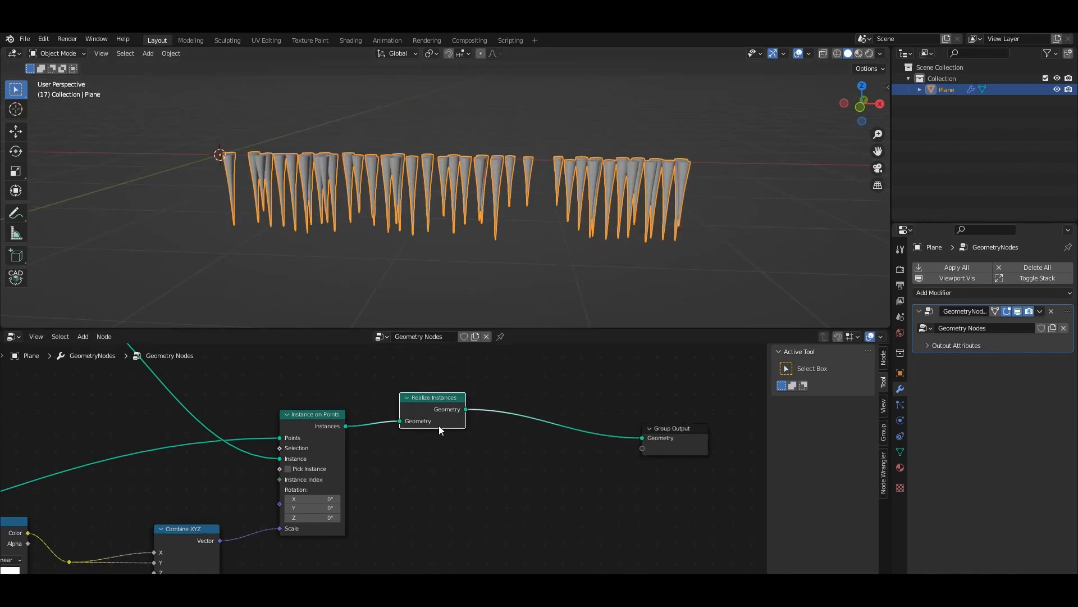
scroll(470, 402, "up", 2)
middle_click_drag(470, 403, 387, 453)
- Insert a Set Position node between Realize Instances and Group Output
scroll(421, 184, "up", 5)
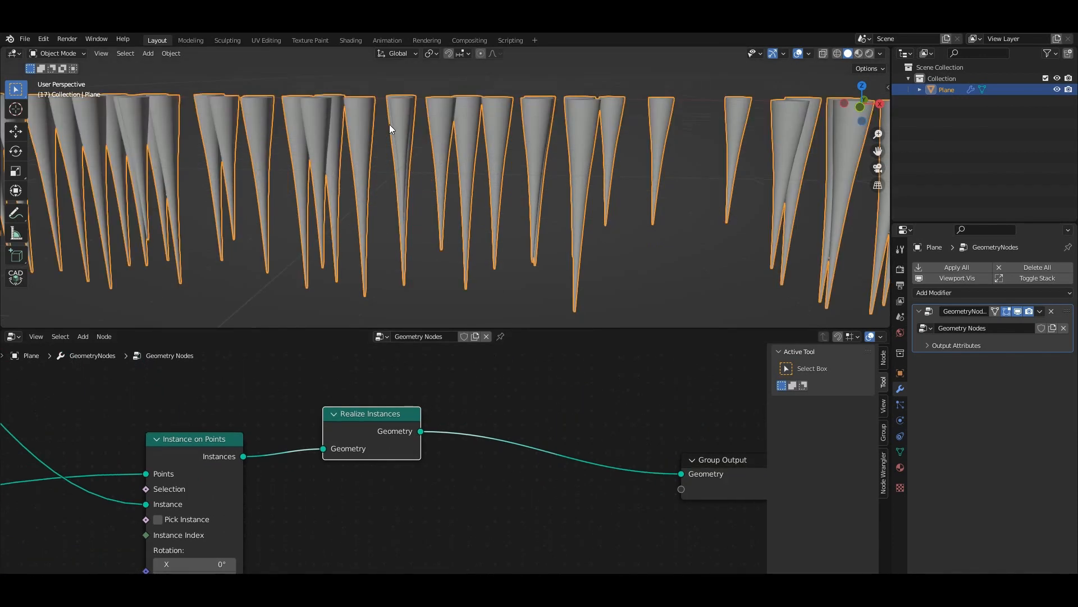
middle_click_drag(377, 110, 323, 144)
scroll(490, 200, "up", 3)
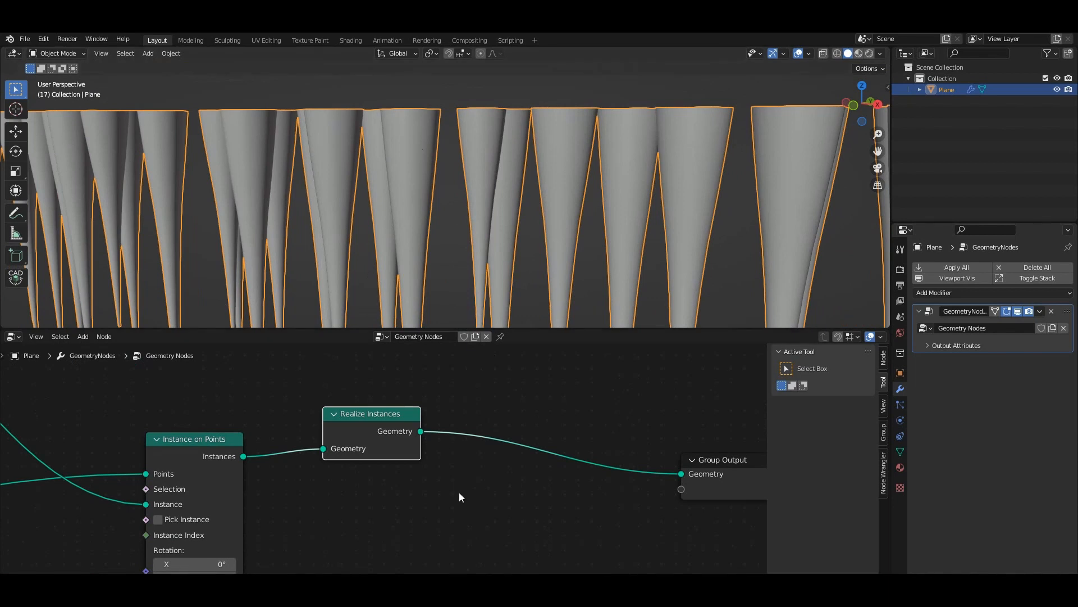
key("shift+a")
left_click(446, 360)
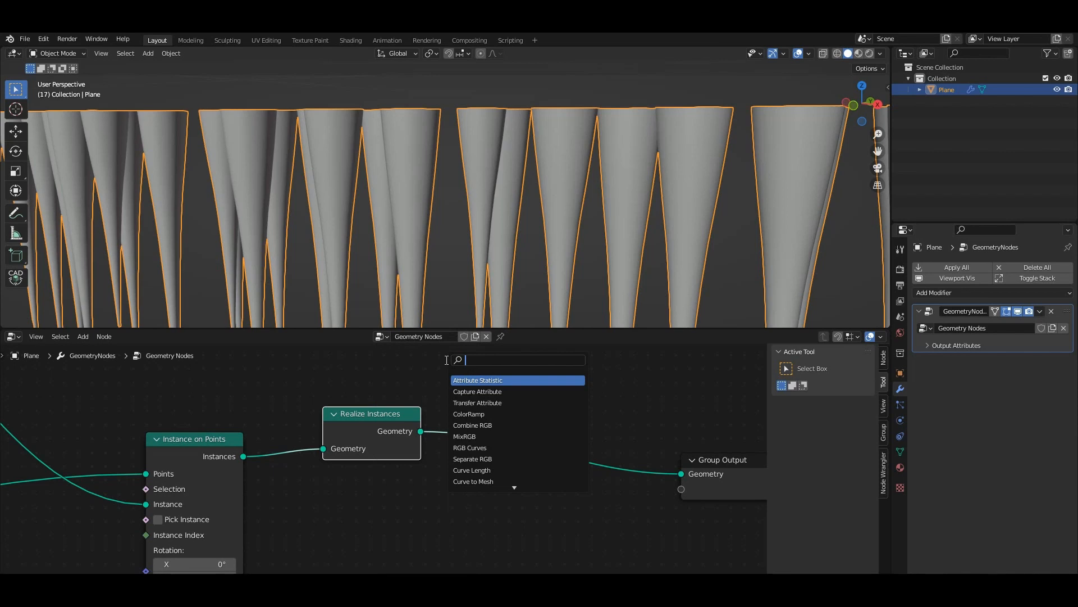
type("set")
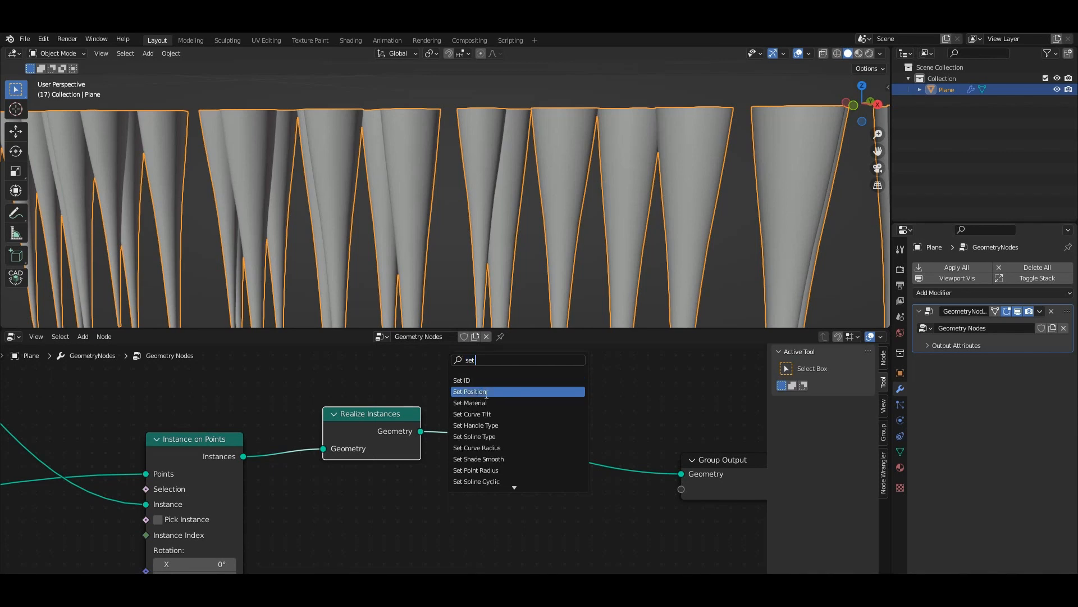
left_click(477, 391)
left_click(526, 422)
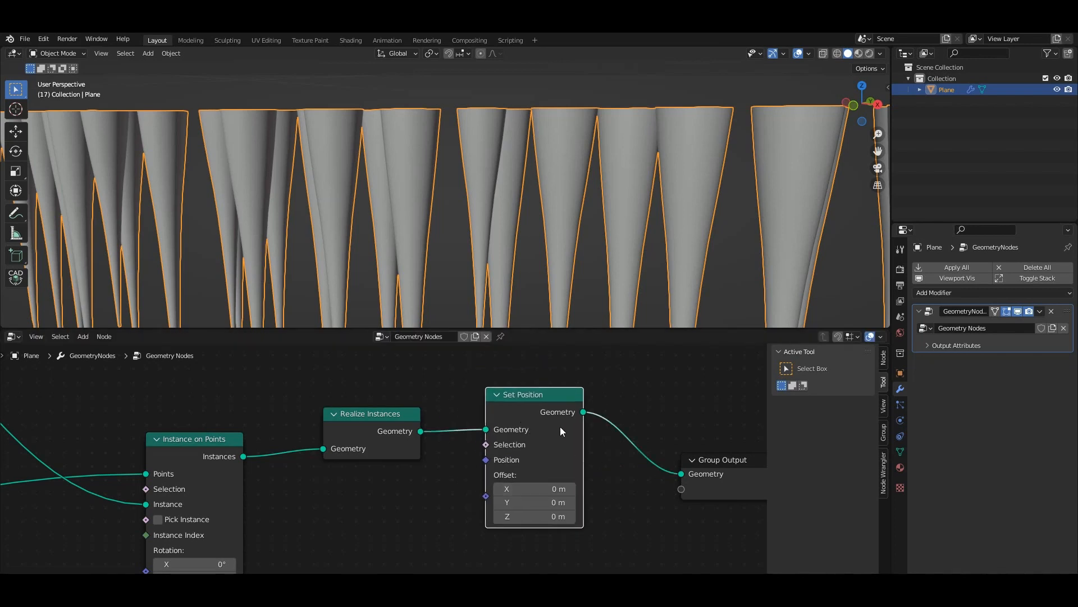
middle_click_drag(561, 431, 490, 386)
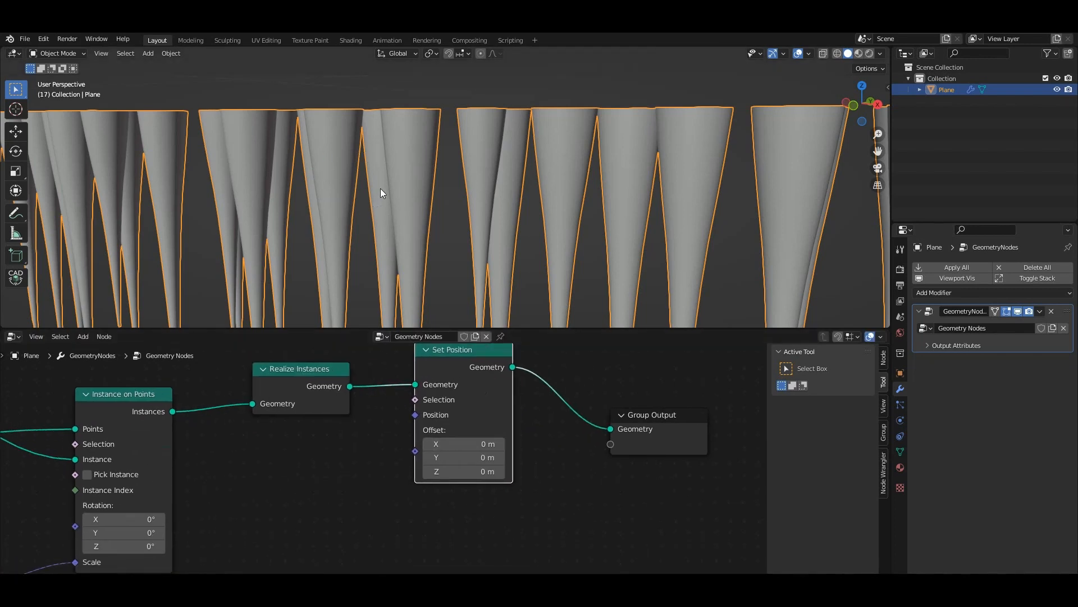
scroll(416, 179, "up", 5)
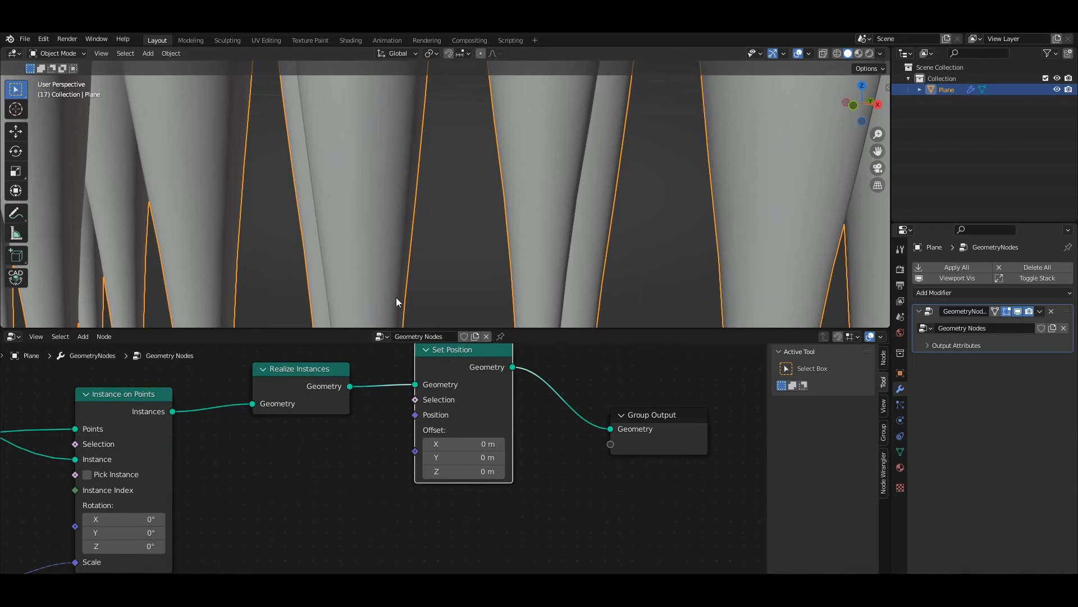
- Try an X offset of -1.5 m on the Set Position node and undo it
middle_click_drag(428, 394, 470, 348)
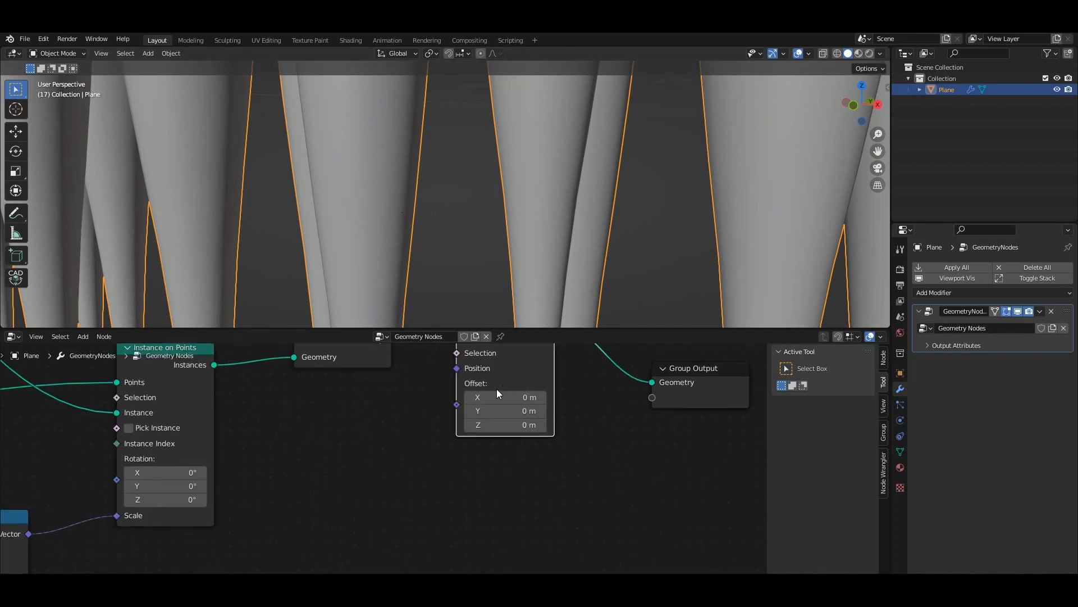
scroll(473, 274, "down", 4)
left_click_drag(508, 397, 478, 397)
scroll(393, 449, "down", 2)
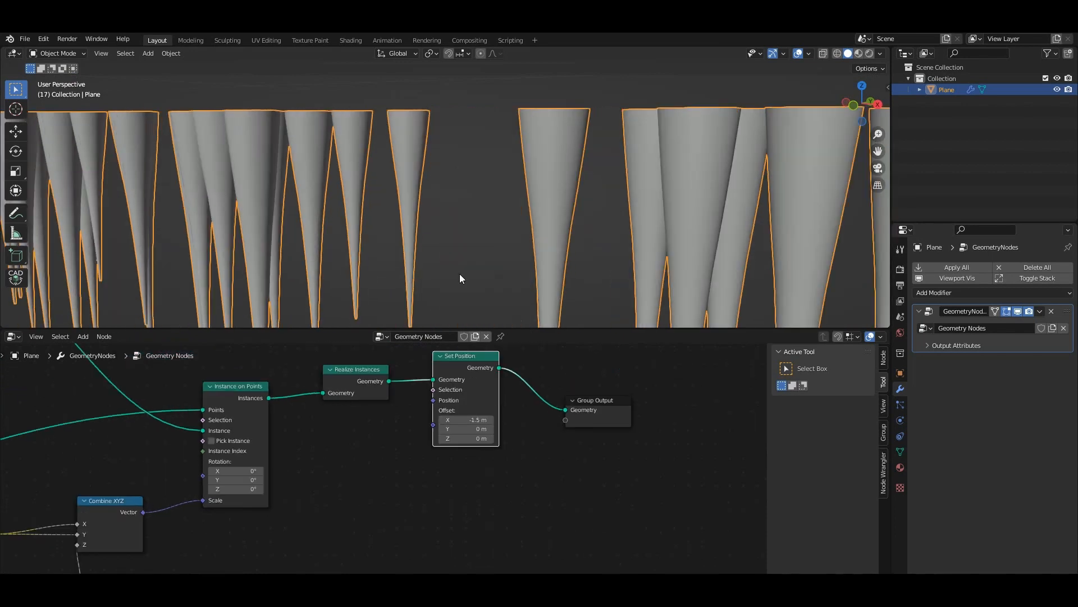
scroll(464, 241, "down", 4)
key("ctrl+z")
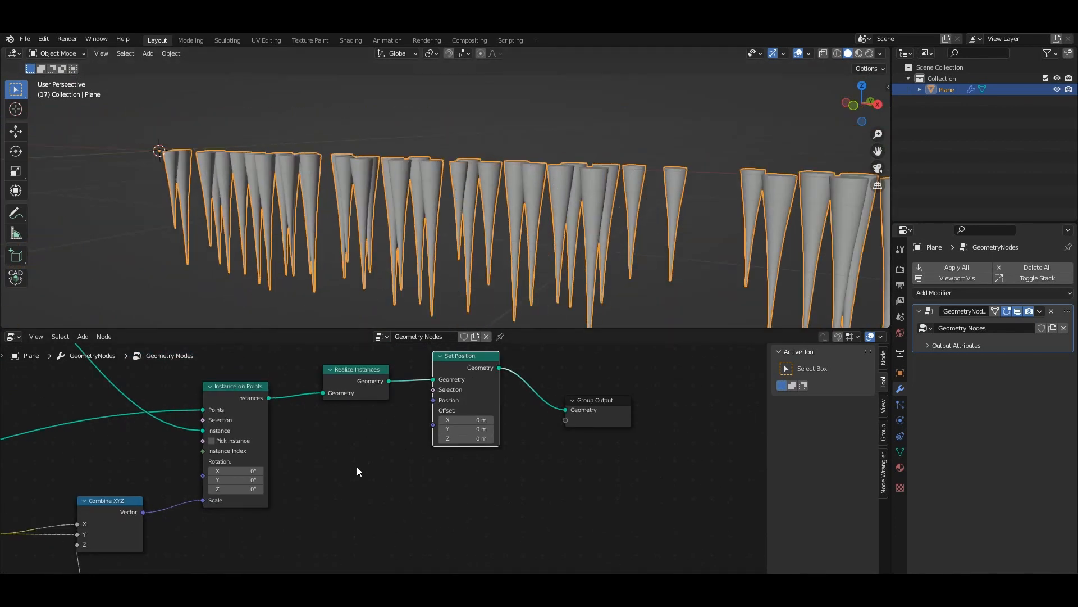
- Add a Noise Texture node below Realize Instances and connect its Fac output to the Offset input of Set Position
key("shift+a")
left_click(329, 358)
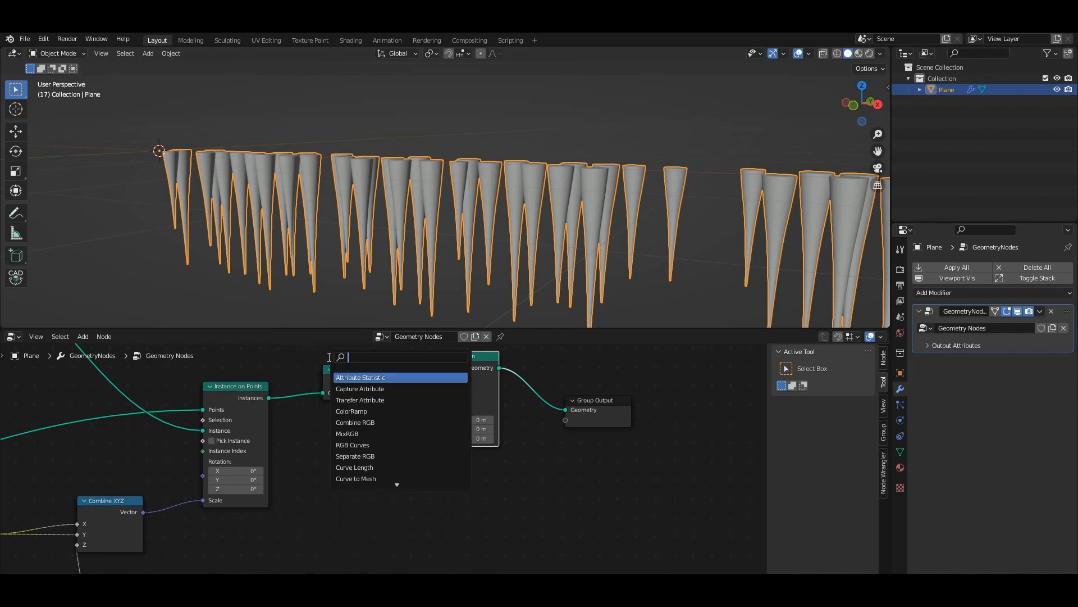
type("noio")
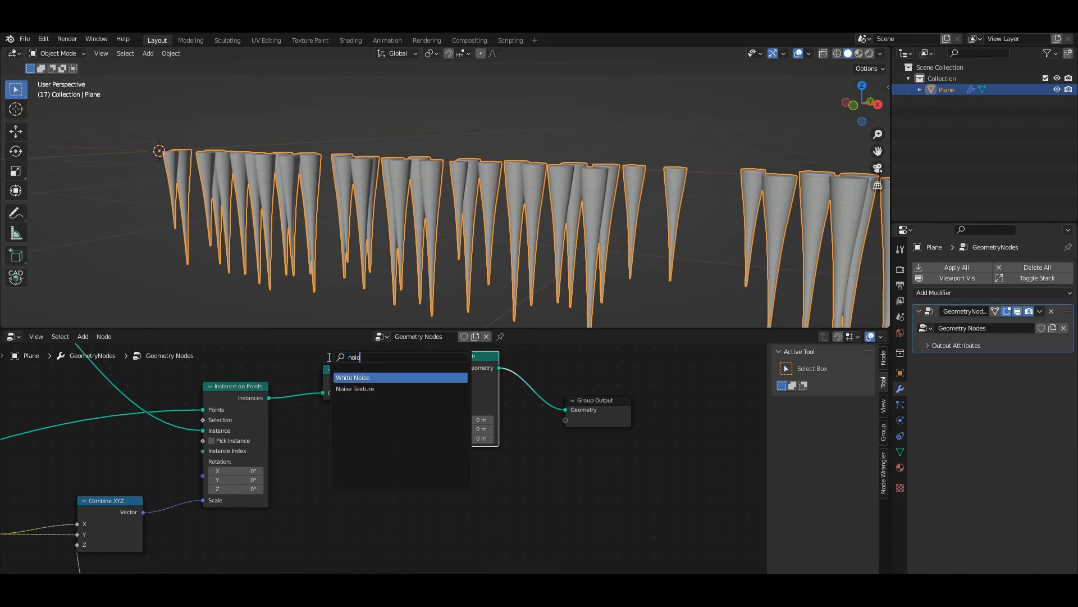
left_click(355, 389)
left_click(357, 473)
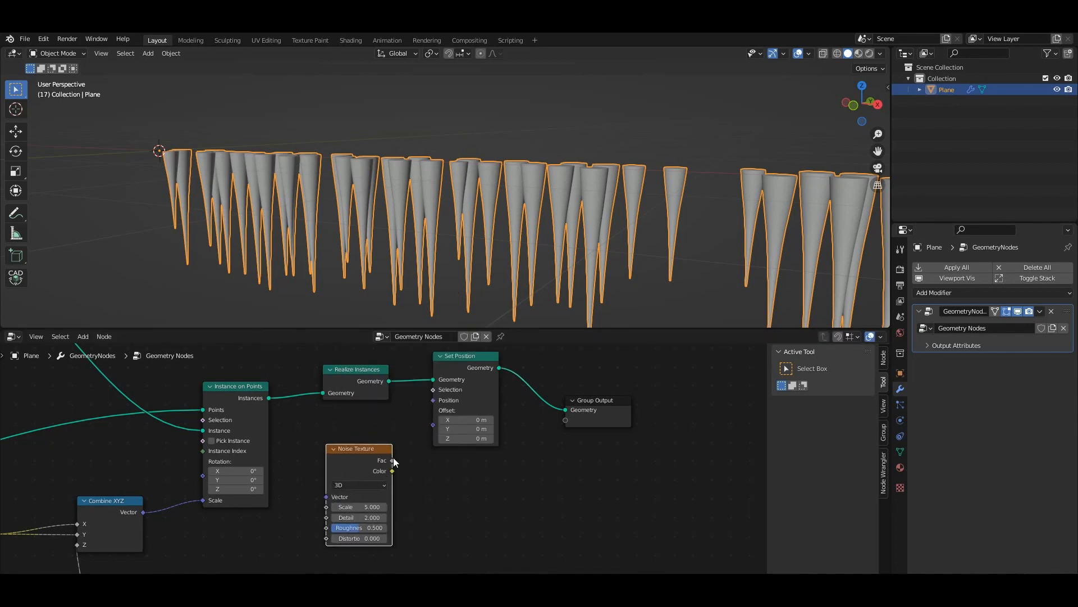
left_click_drag(392, 460, 434, 408)
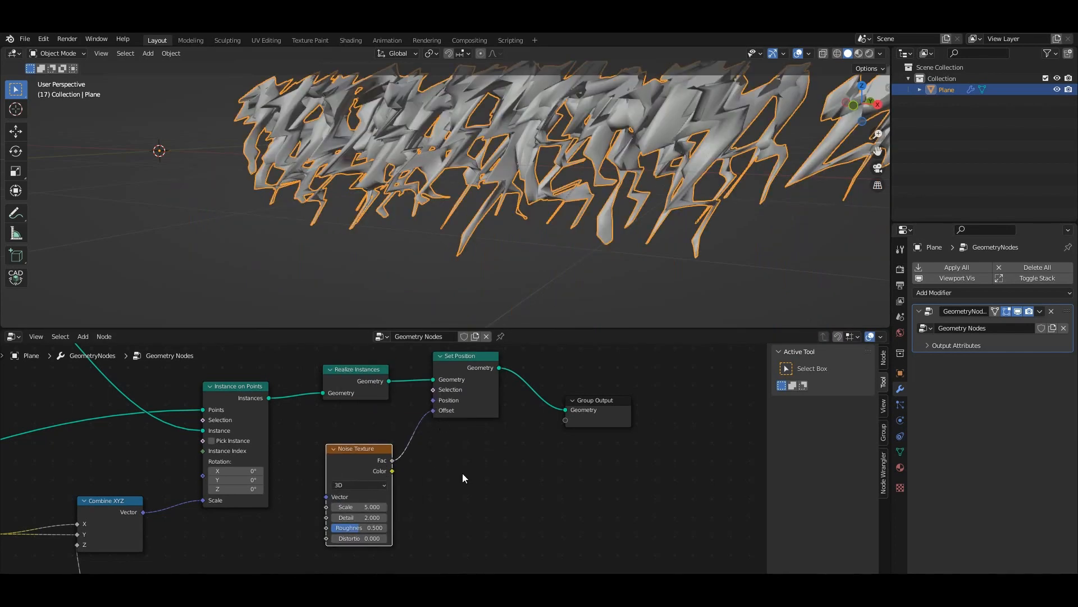
- Disconnect the noise from the Set Position offset to compare the icicles without displacement, and reconnect Fac to Offset
middle_click_drag(441, 459, 386, 426)
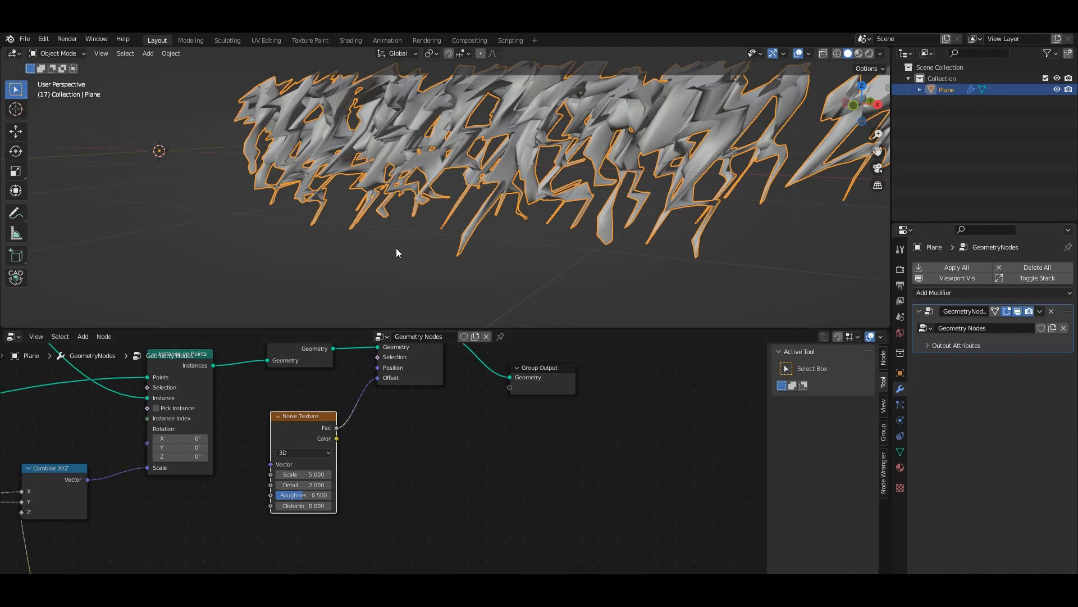
middle_click_drag(416, 414, 509, 416)
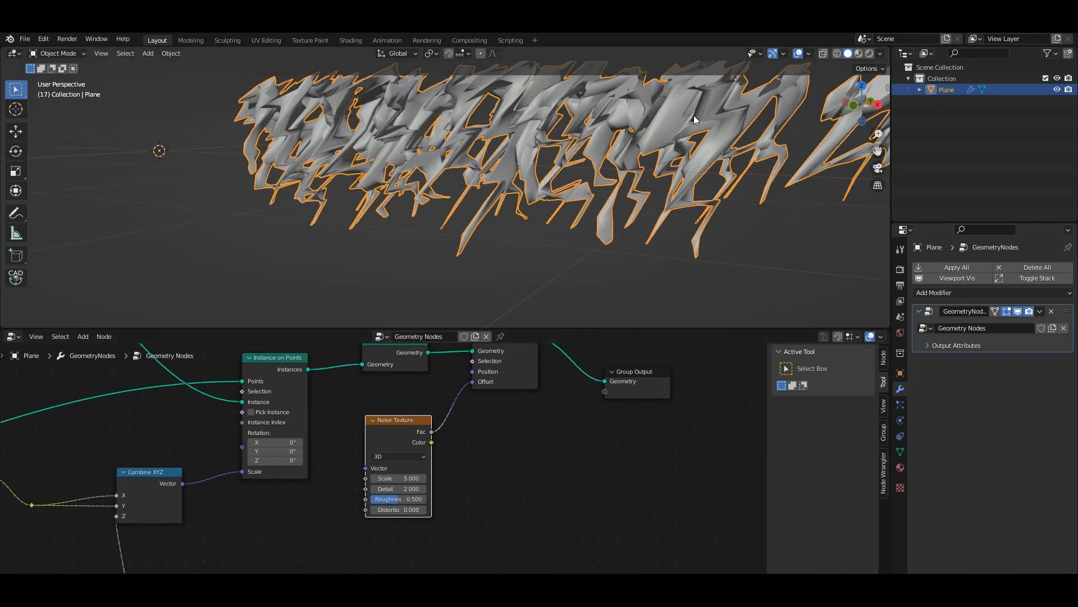
scroll(693, 116, "down", 6)
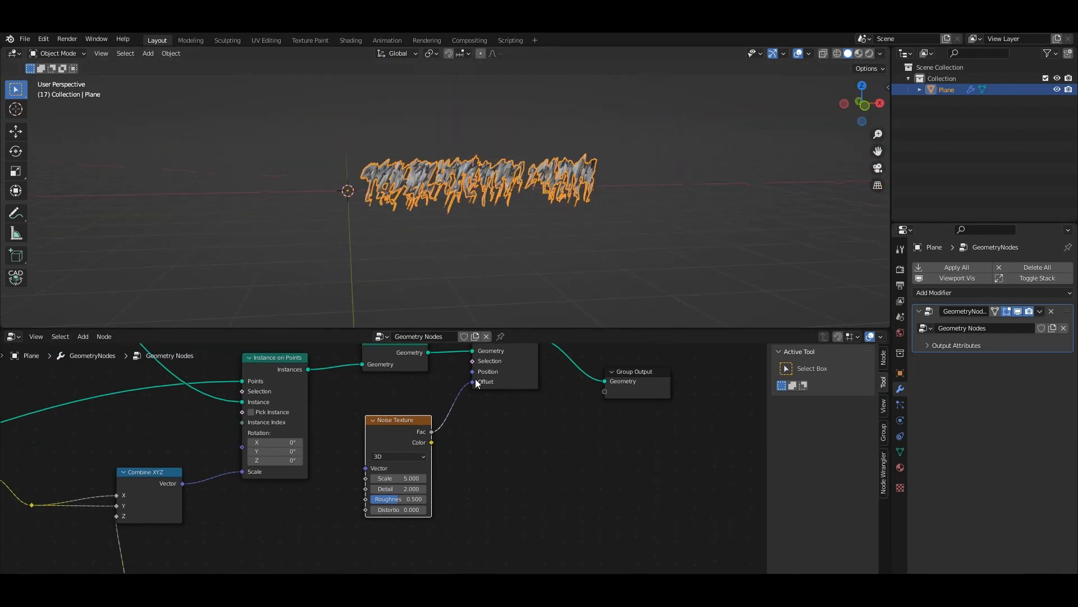
left_click_drag(473, 382, 478, 396)
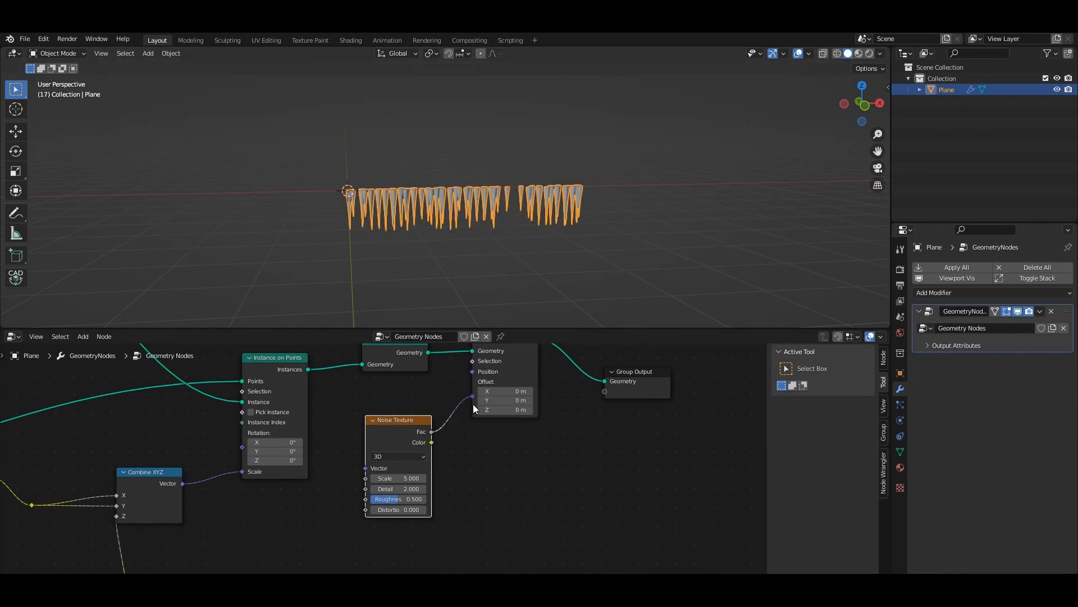
left_click_drag(473, 403, 473, 381)
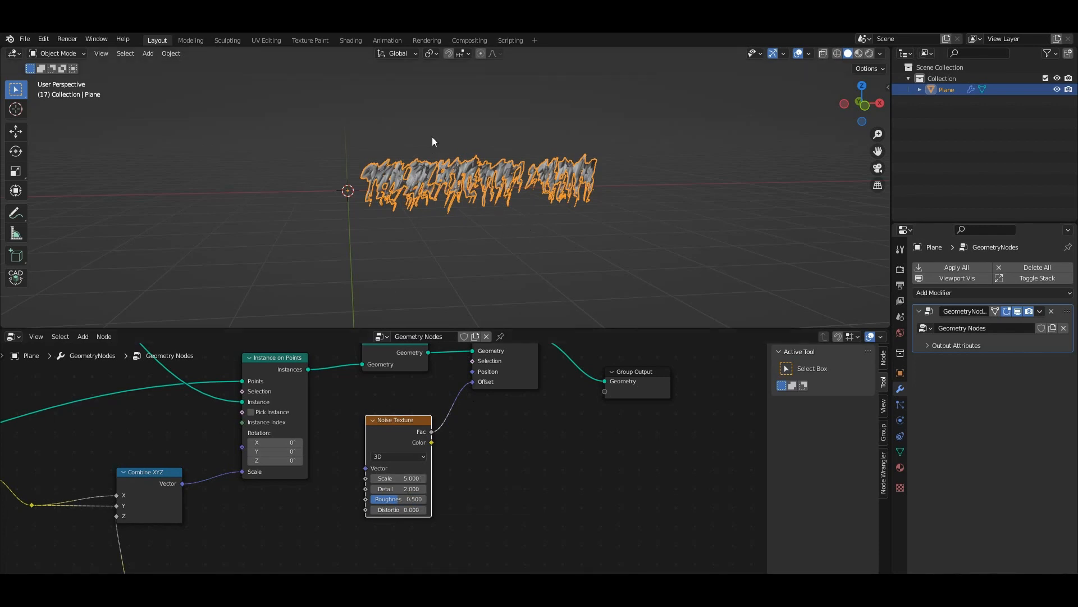
scroll(477, 166, "up", 4)
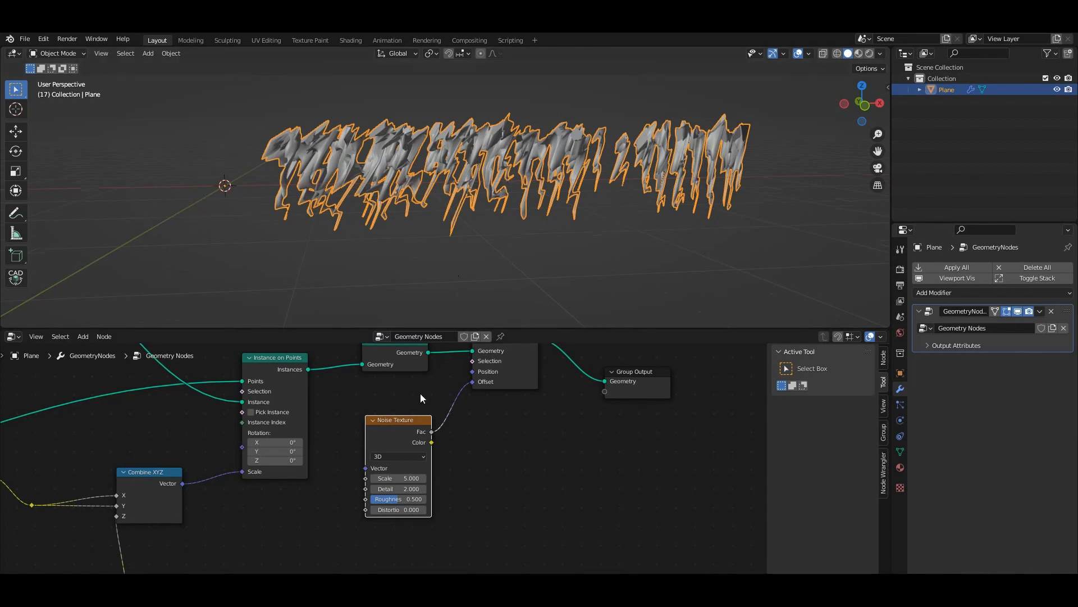
- Spread out Realize Instances and Set Position to make room between them, and move the Noise Texture node further down
middle_click_drag(464, 418, 505, 465)
left_click_drag(531, 389, 589, 390)
left_click_drag(431, 410, 404, 410)
middle_click_drag(464, 457, 368, 355)
left_click_drag(349, 393, 455, 497)
middle_click_drag(425, 414, 476, 521)
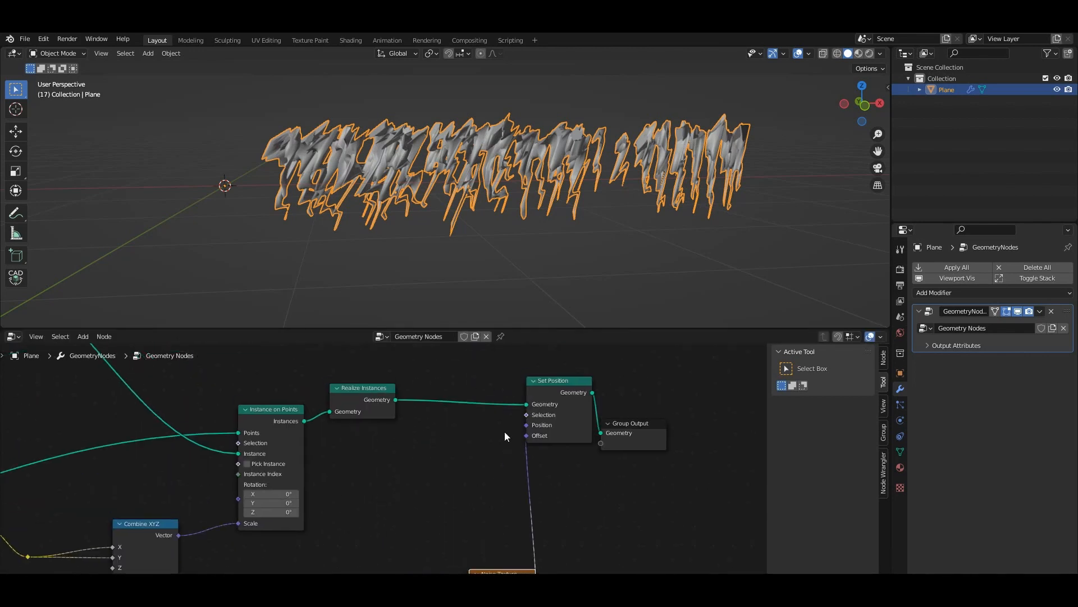
- Review the node tree, examining the icicle shape branch, the point distribution node and the Instance on Points node
scroll(521, 423, "down", 6)
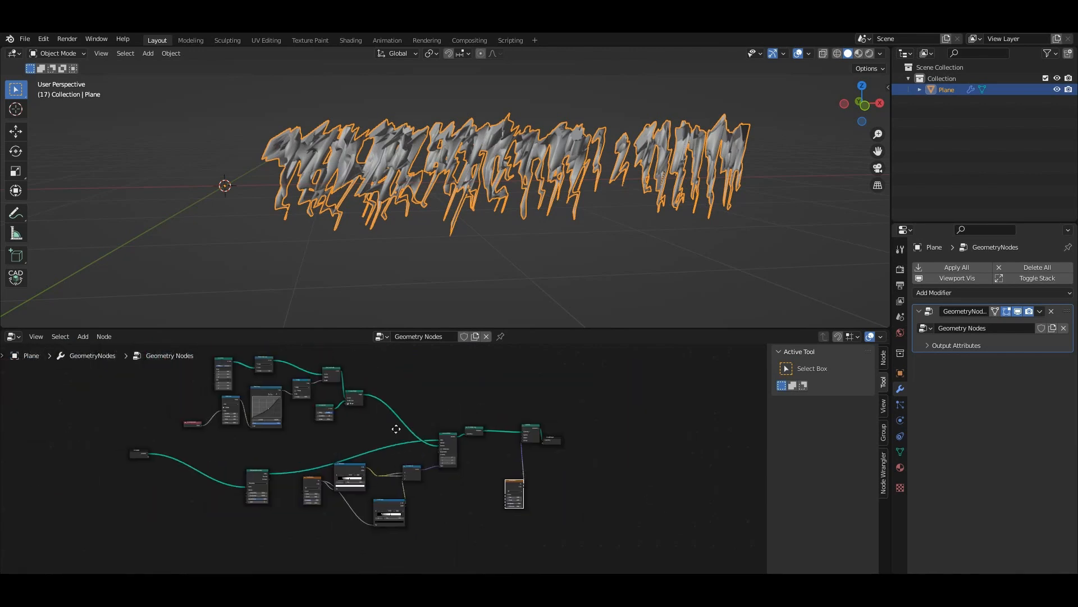
left_click_drag(449, 462, 171, 372)
middle_click_drag(472, 461, 352, 375)
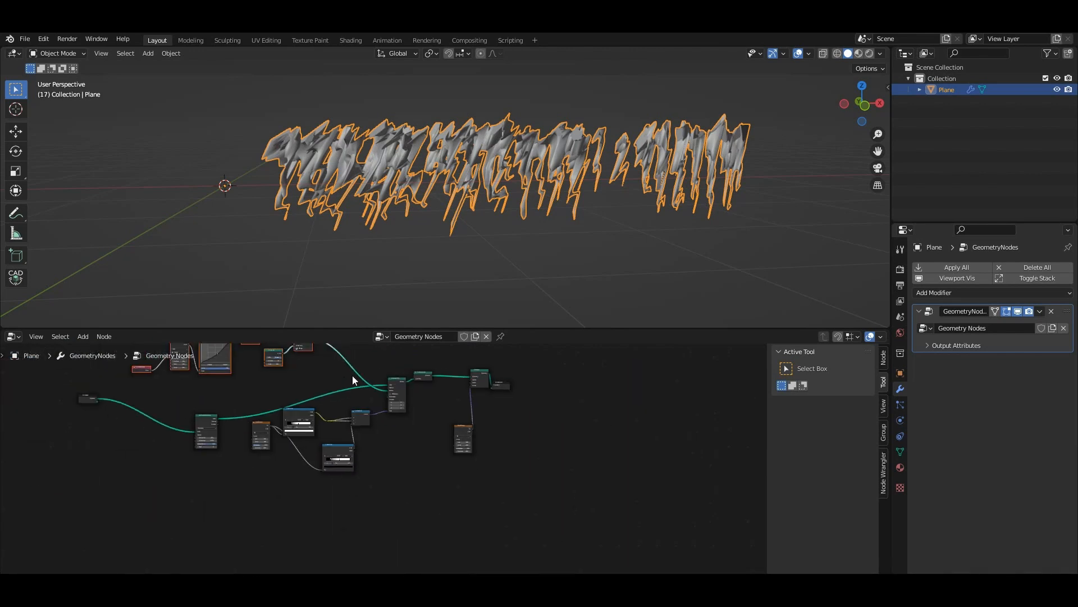
scroll(423, 438, "up", 6)
middle_click_drag(437, 430, 465, 526)
scroll(453, 459, "up", 6)
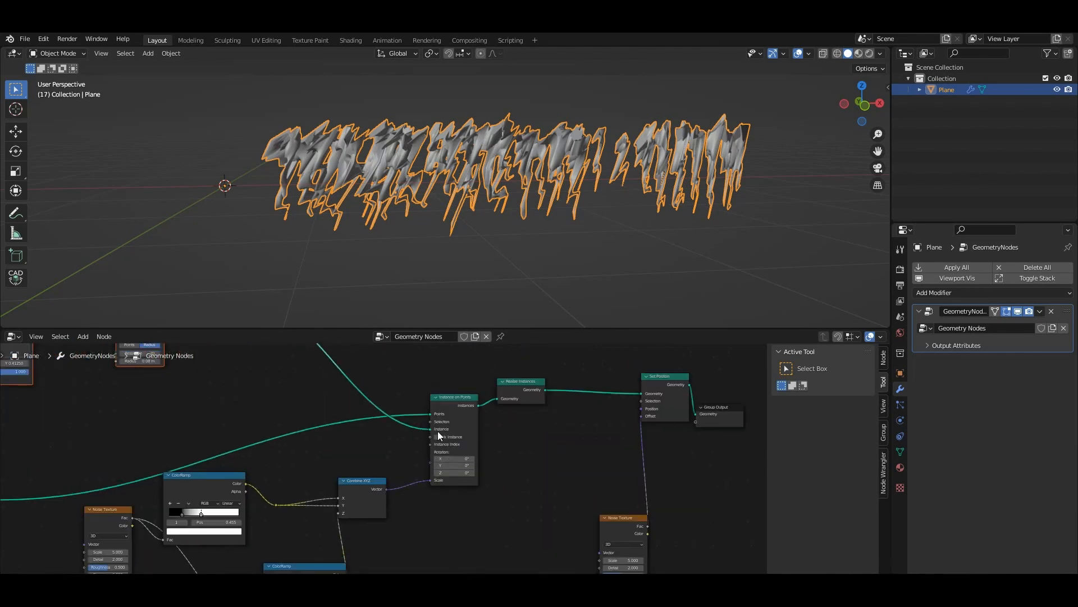
scroll(443, 406, "down", 3)
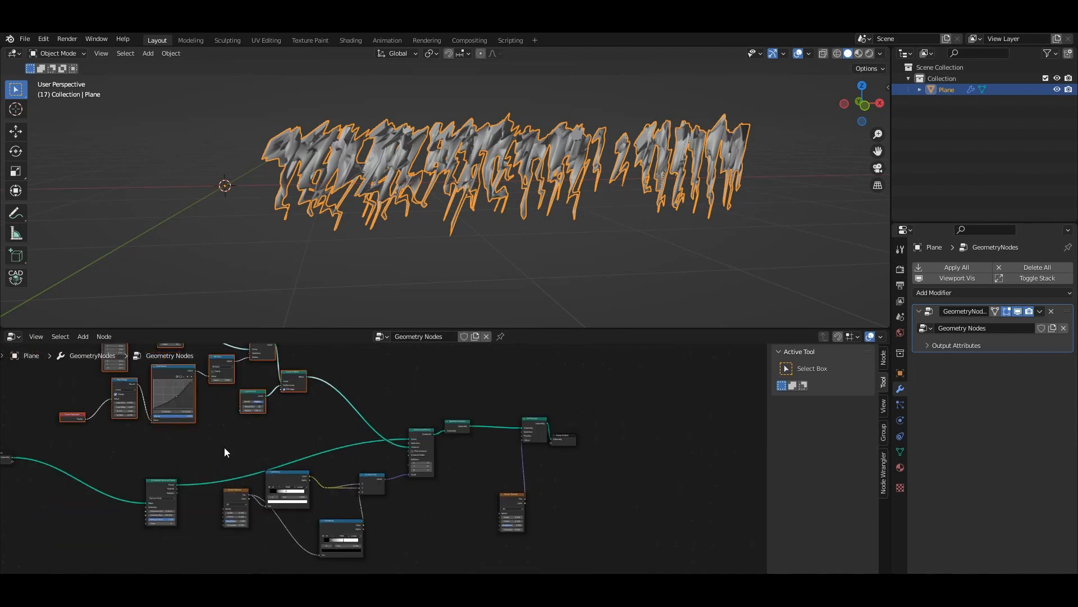
middle_click_drag(224, 450, 427, 450)
left_click(343, 479)
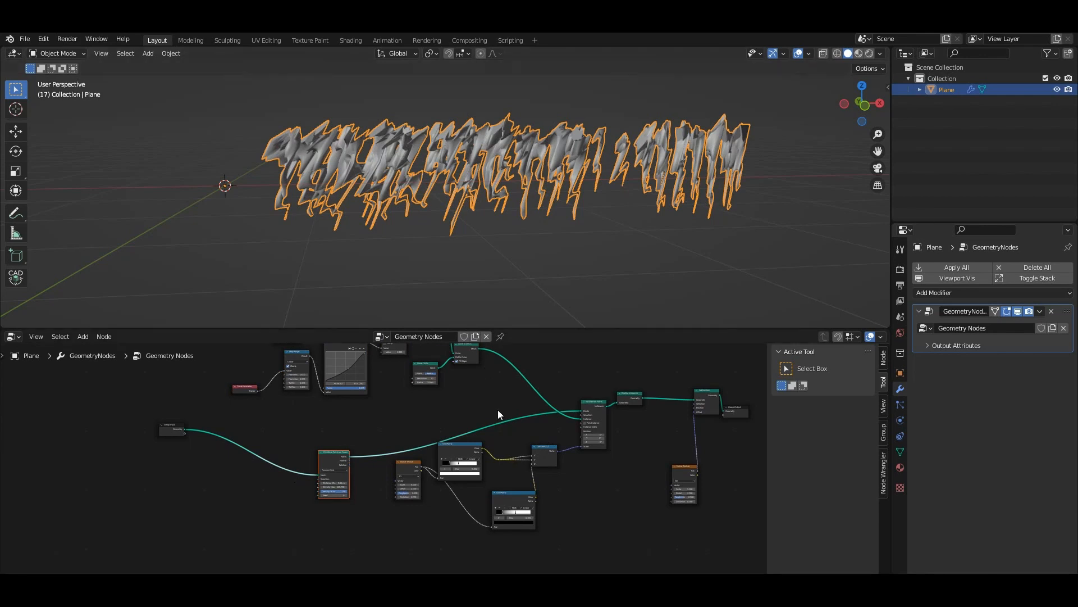
middle_click_drag(467, 431, 295, 390)
middle_click_drag(444, 367, 438, 432)
left_click_drag(415, 530, 55, 373)
scroll(382, 469, "down", 2)
left_click_drag(387, 529, 98, 366)
left_click(384, 442)
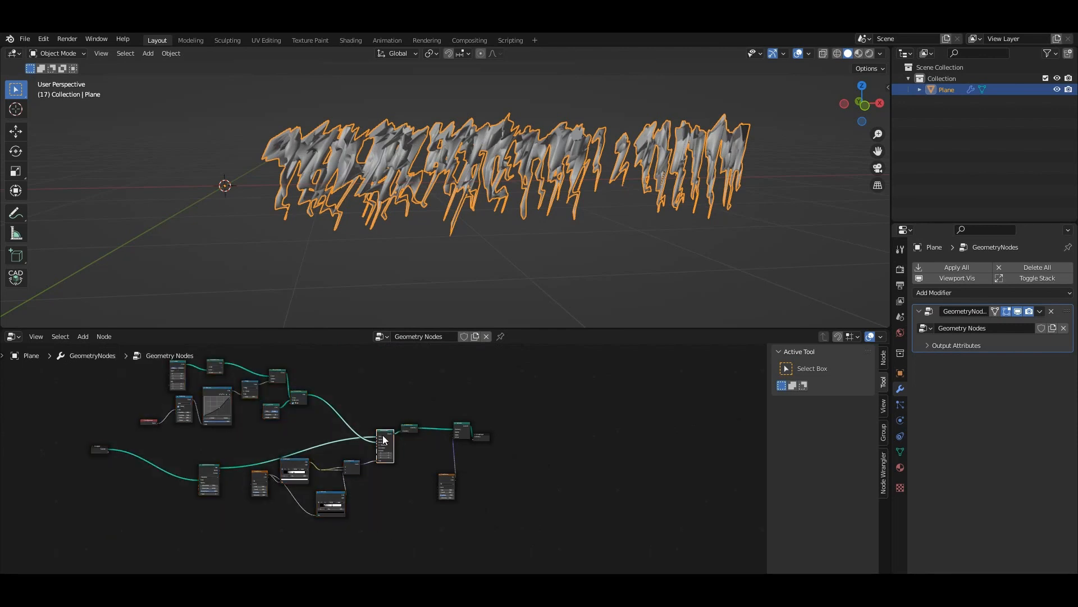
scroll(382, 435, "up", 3)
scroll(382, 436, "up", 4)
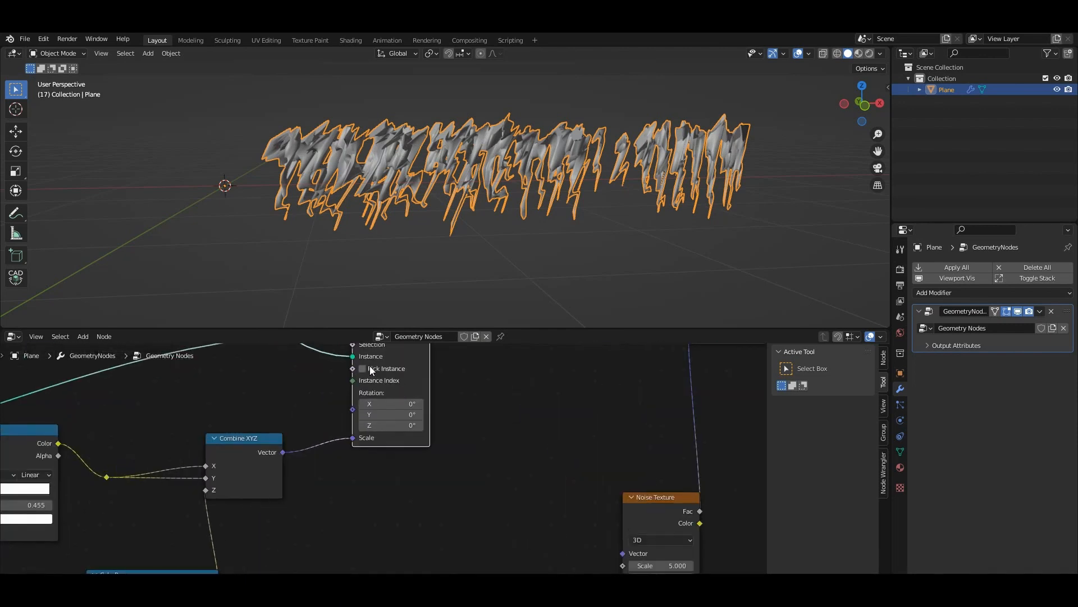
middle_click_drag(284, 403, 213, 490)
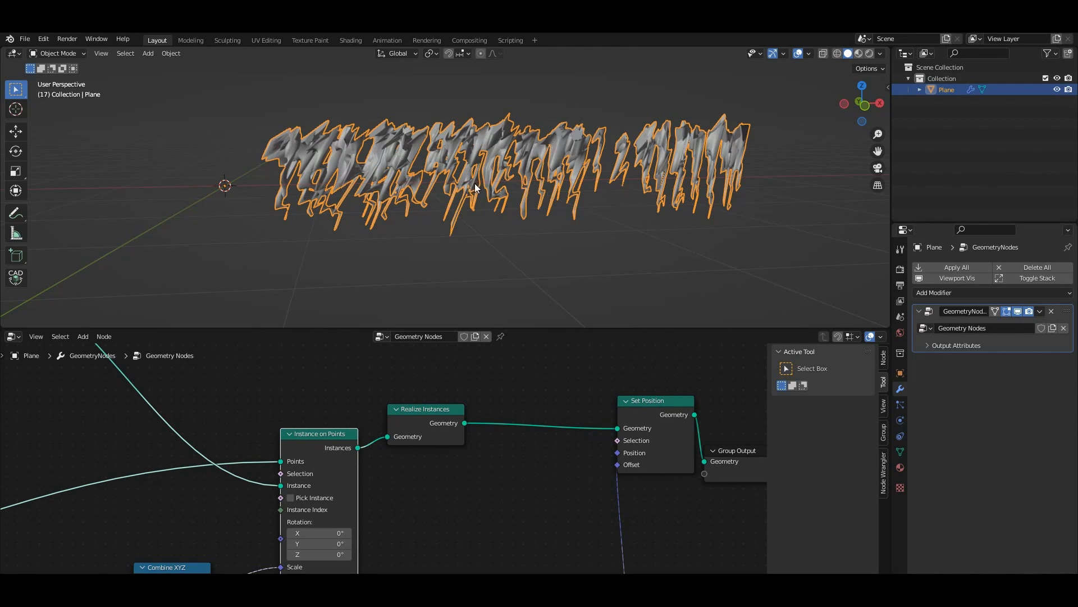
- Add a Capture Attribute node below the link between Realize Instances and Set Position
key("shift+a")
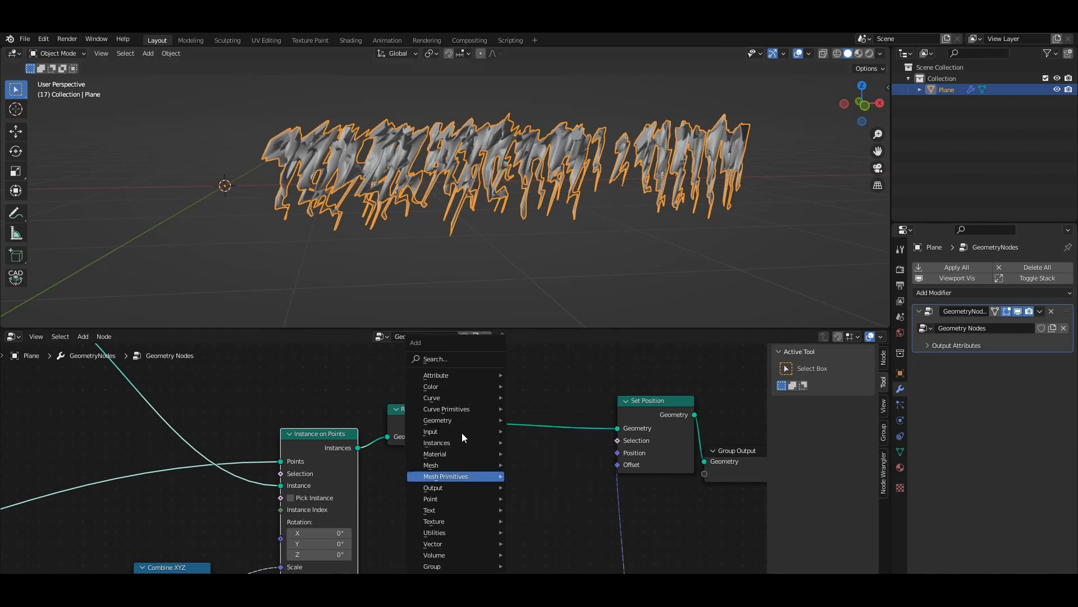
left_click(460, 363)
type("cap")
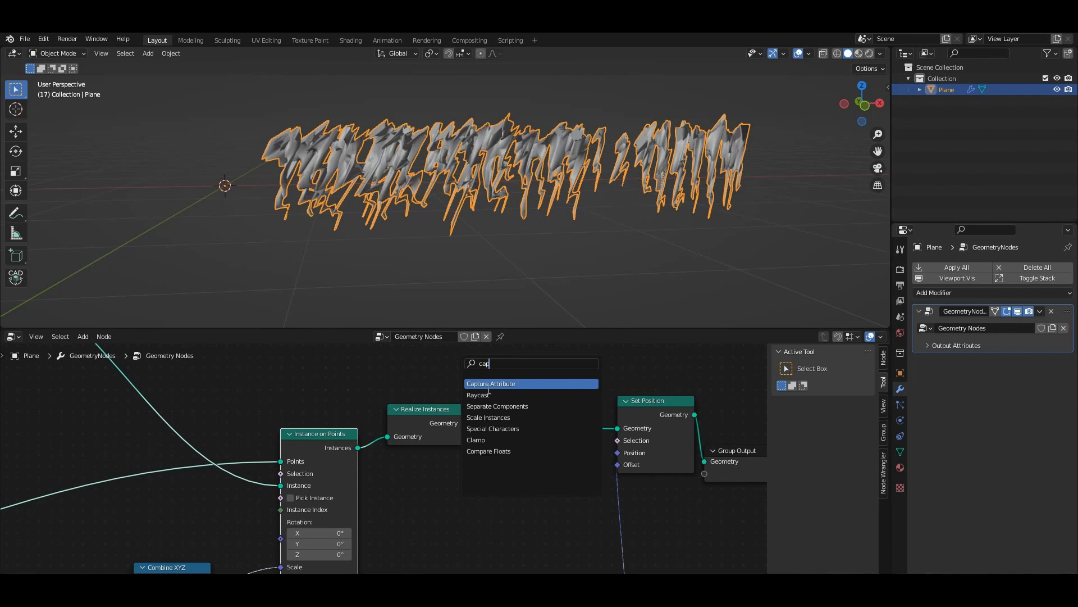
left_click(488, 384)
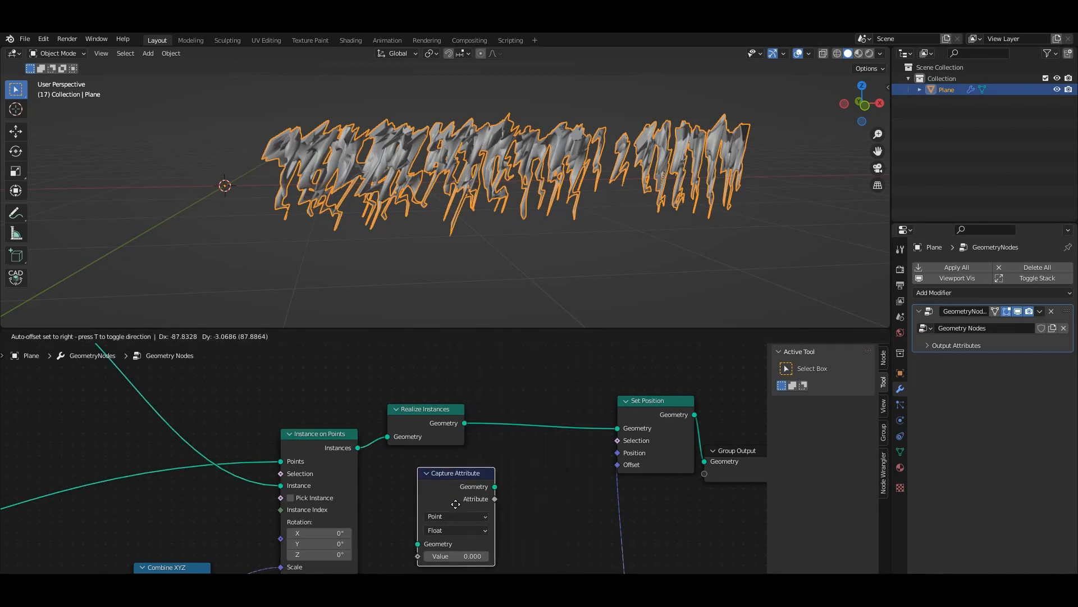
left_click(505, 483)
- Insert the Capture Attribute node into the geometry link between Realize Instances and Set Position
scroll(520, 498, "up", 3)
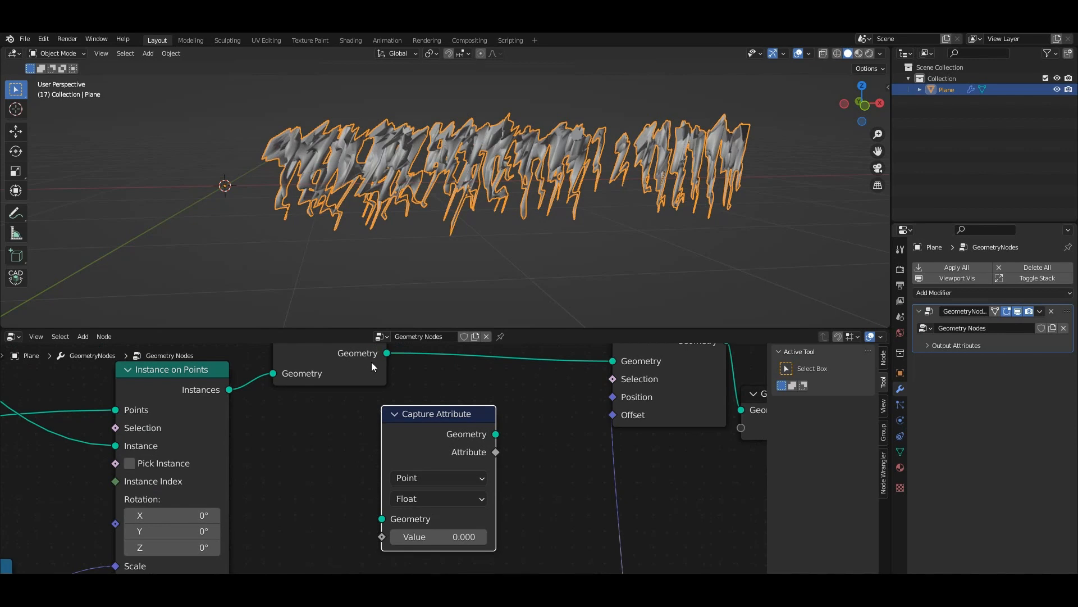
middle_click_drag(370, 363, 372, 374)
left_click(367, 377)
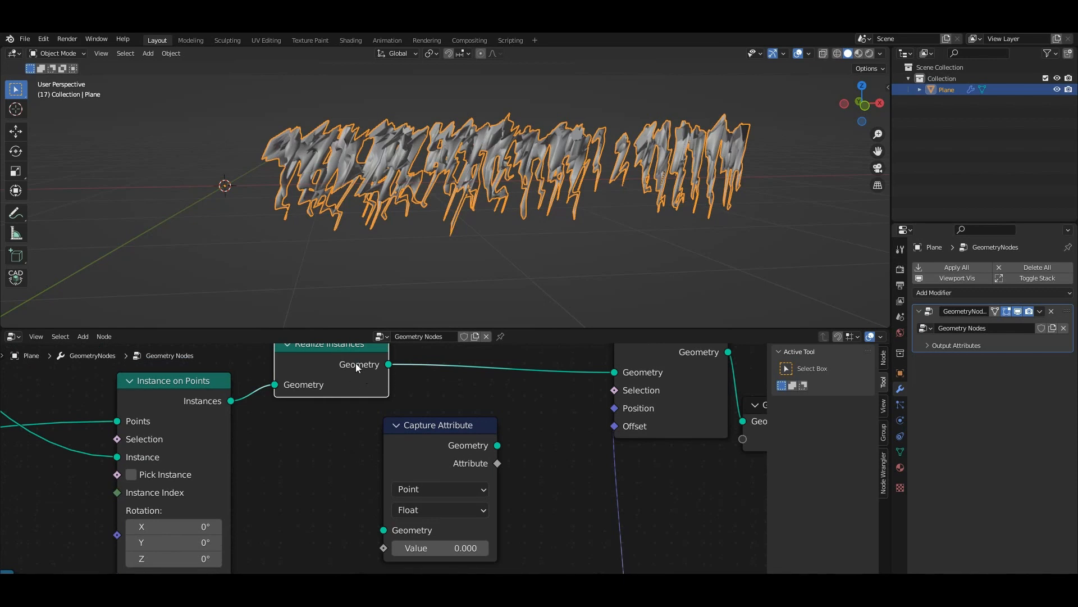
middle_click_drag(389, 403, 309, 413)
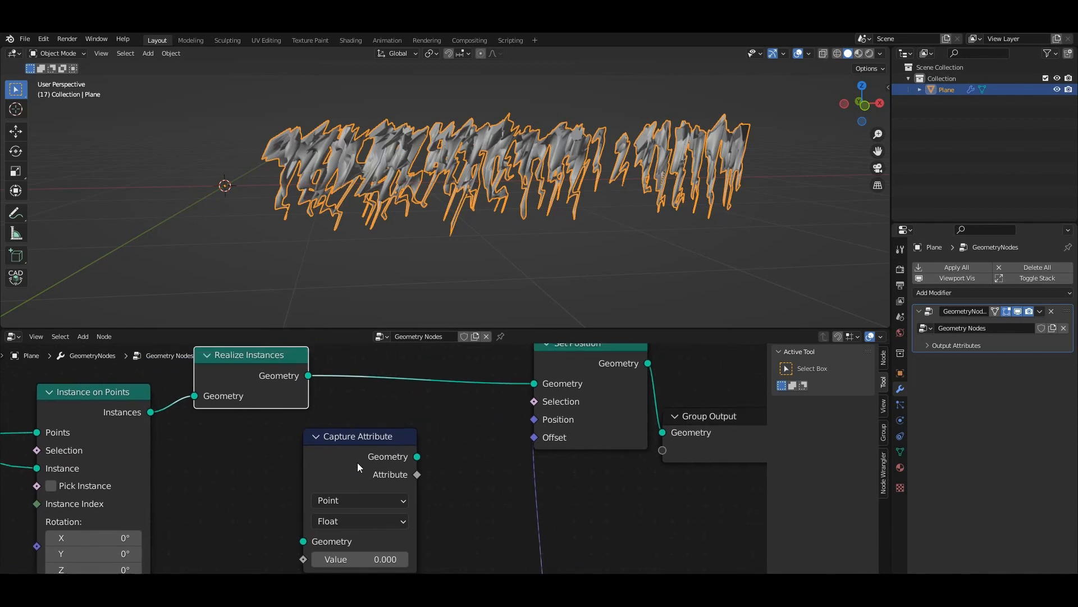
left_click_drag(364, 460, 427, 448)
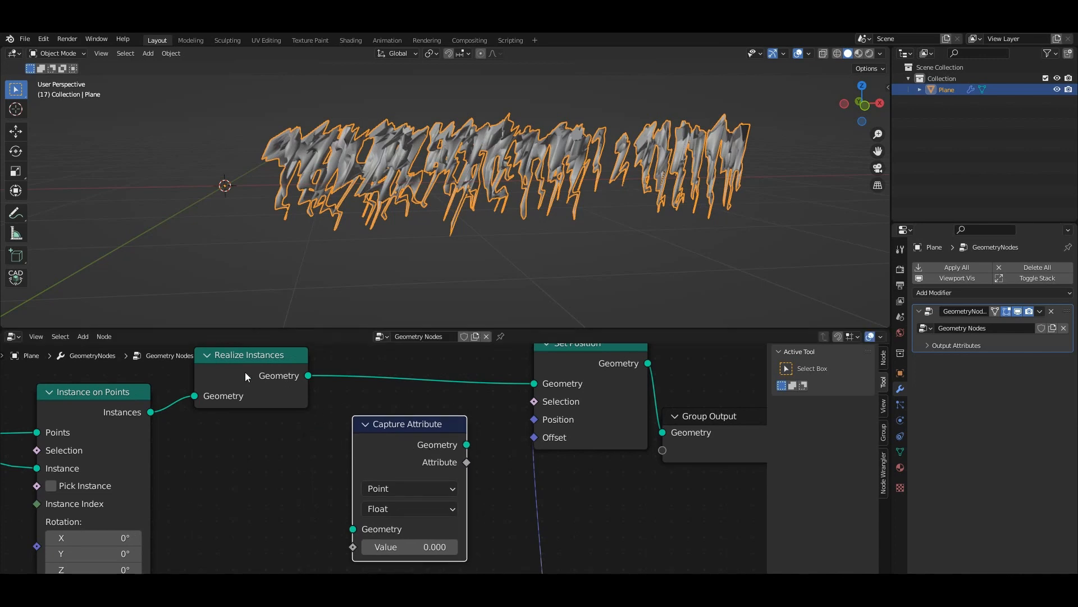
middle_click_drag(406, 445, 418, 463)
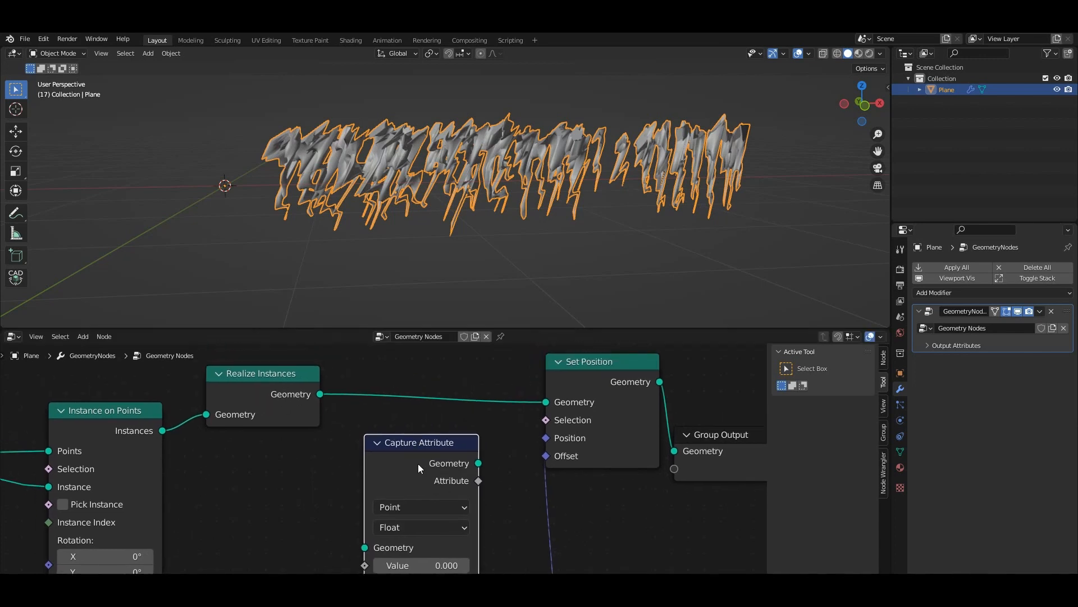
left_click_drag(418, 463, 438, 375)
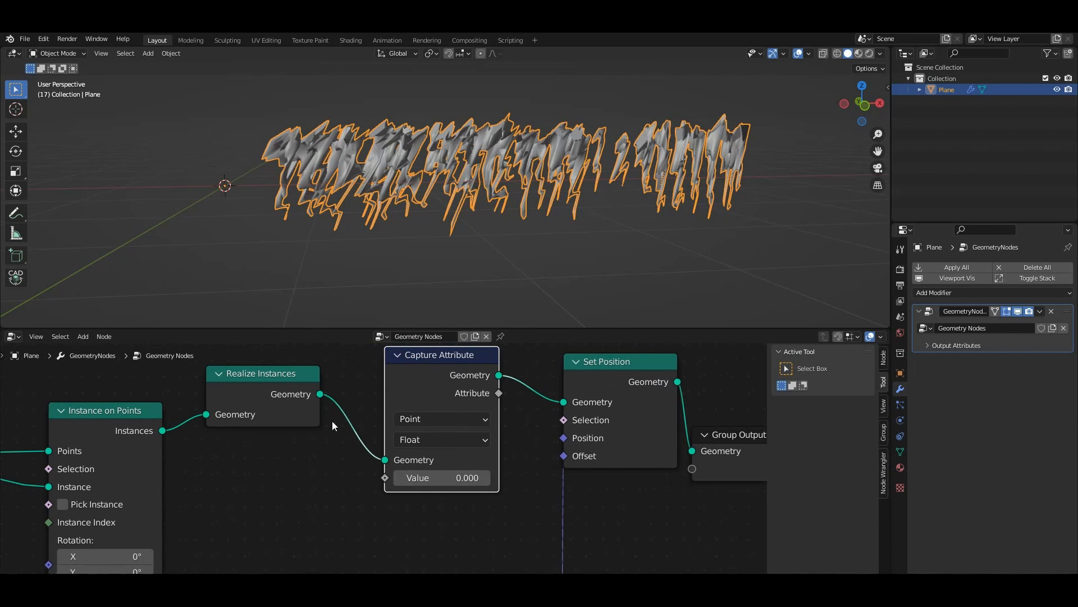
- Set the Capture Attribute node's data type to Vector
scroll(332, 420, "up", 6)
middle_click_drag(395, 433, 423, 412)
scroll(441, 412, "down", 5)
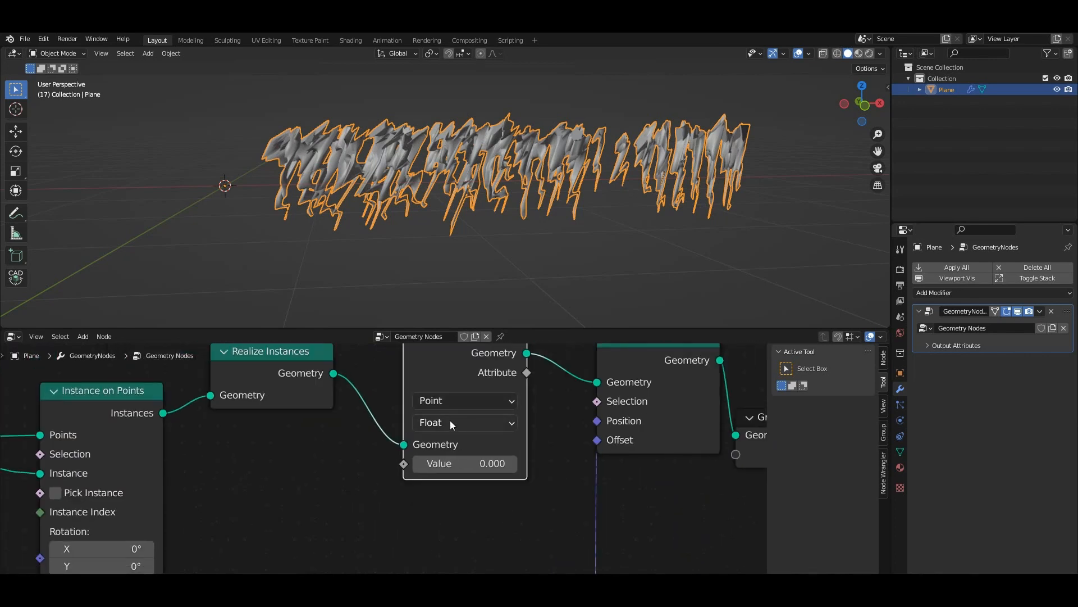
left_click(451, 424)
left_click(450, 420)
left_click_drag(403, 463, 373, 467)
scroll(396, 462, "down", 6)
middle_click_drag(500, 473, 493, 424)
scroll(396, 410, "up", 5)
left_click(443, 454)
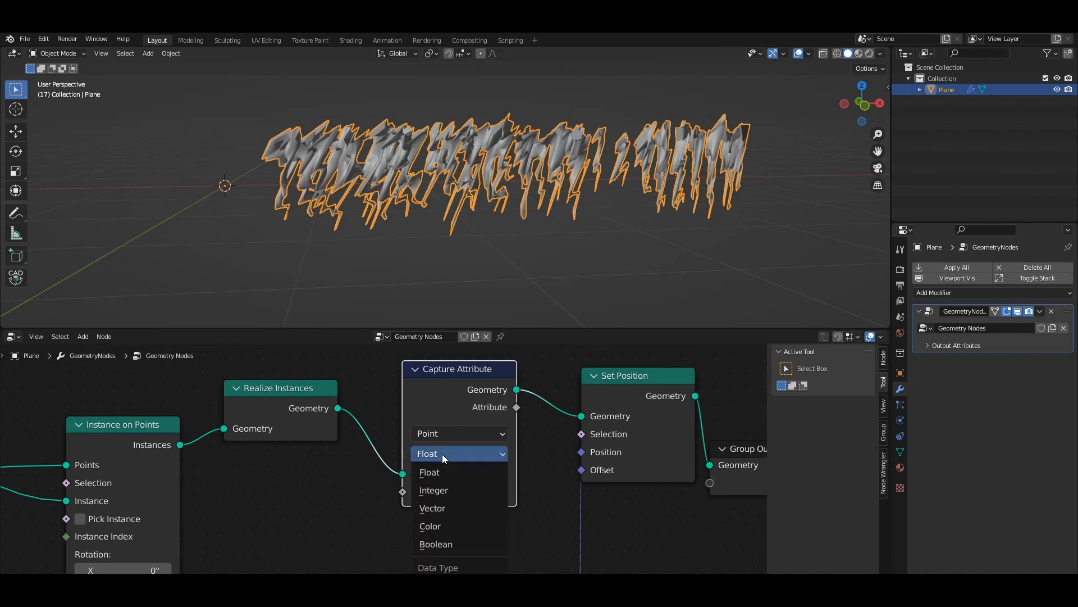
left_click(466, 512)
- Add a Normal node and connect its output to the Value input of the Capture Attribute node
scroll(450, 404, "down", 4)
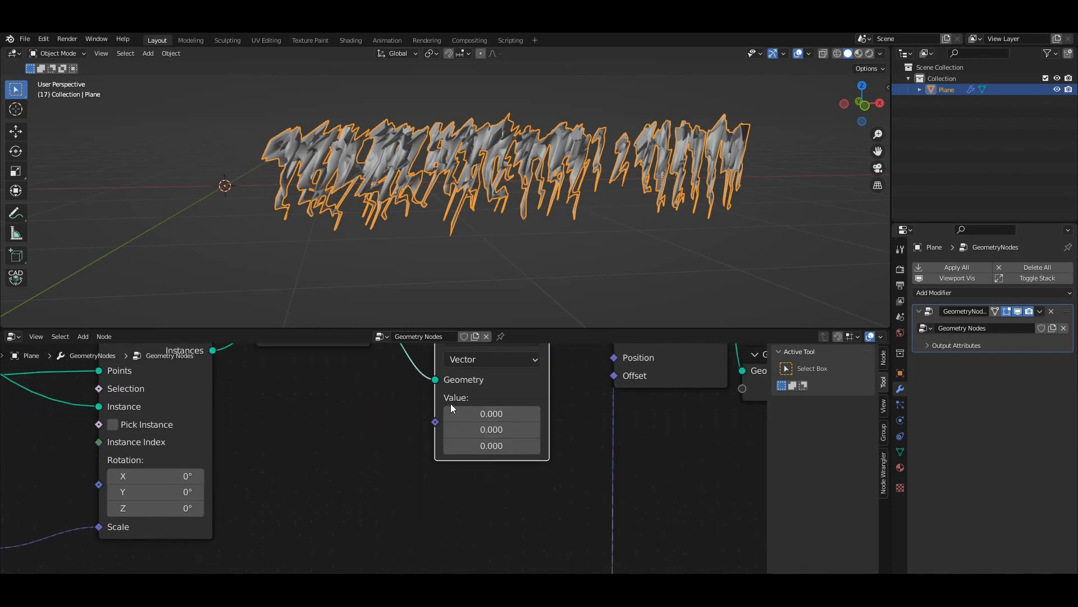
key("shift+a")
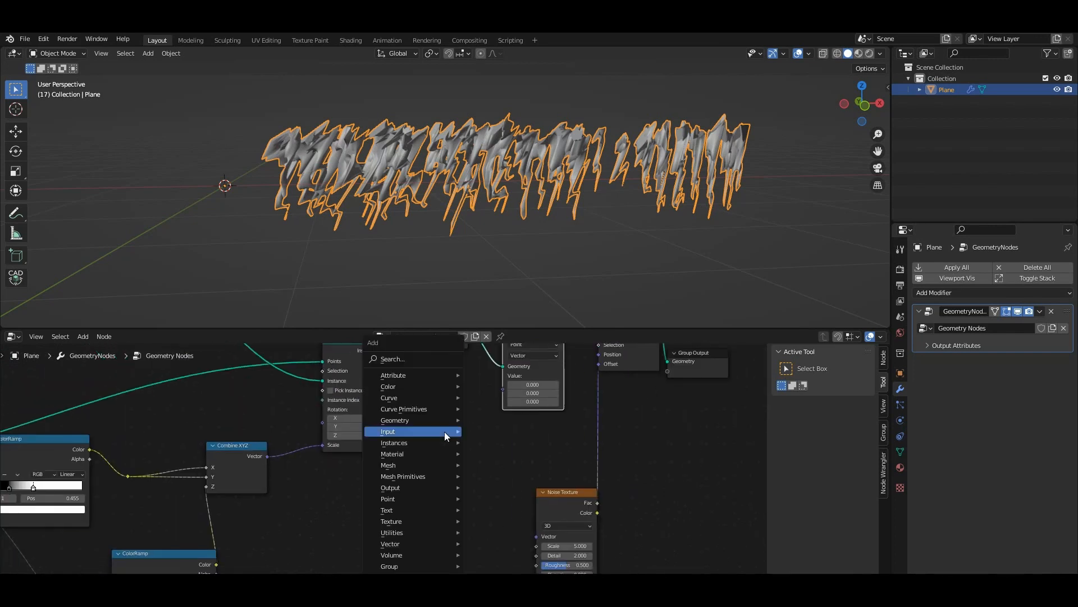
left_click(409, 358)
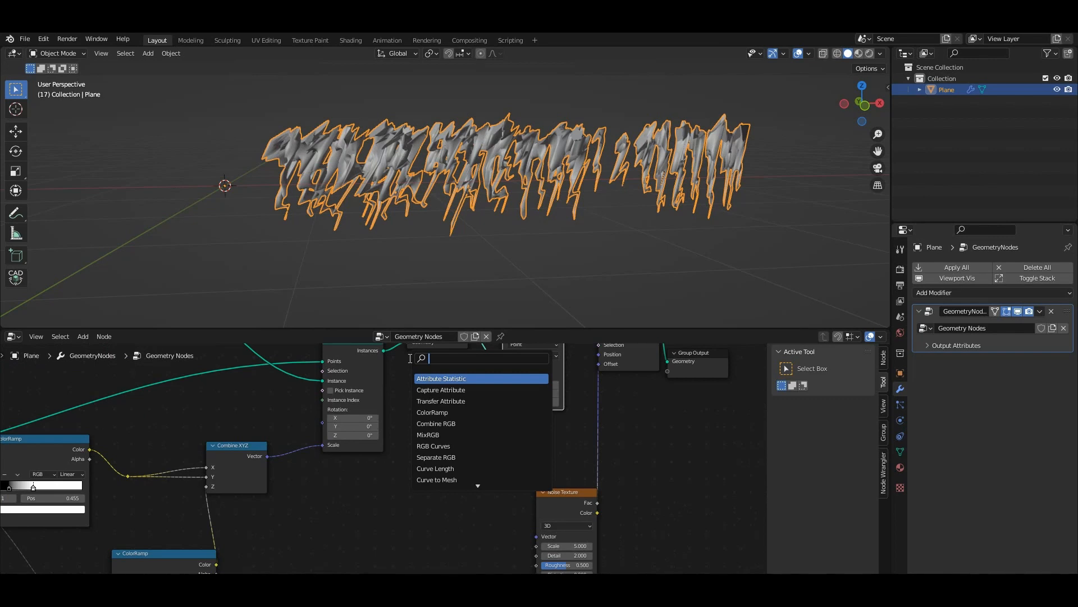
type("no")
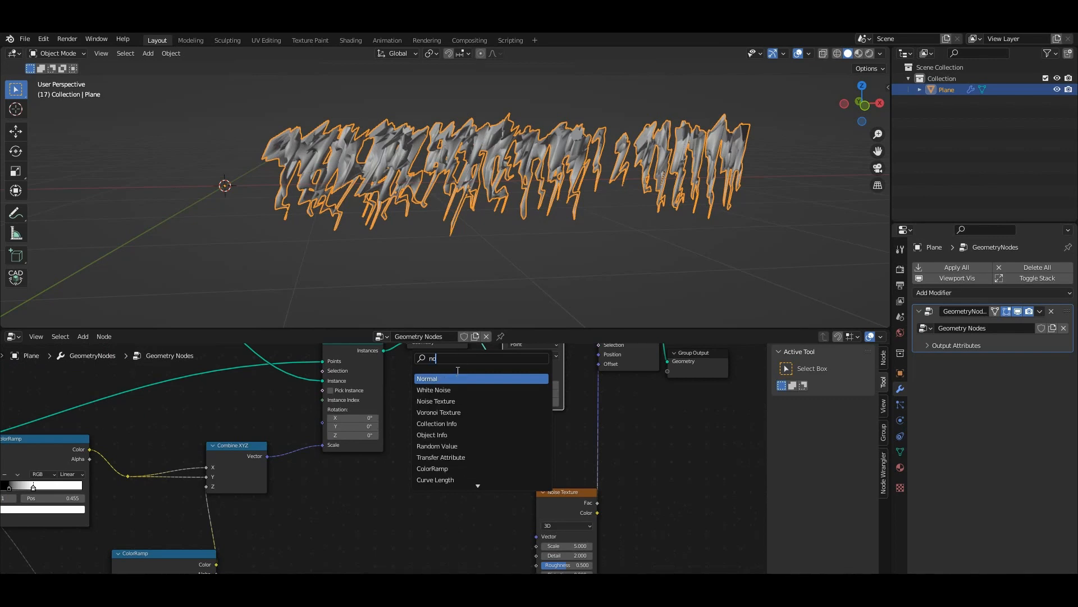
key("Return")
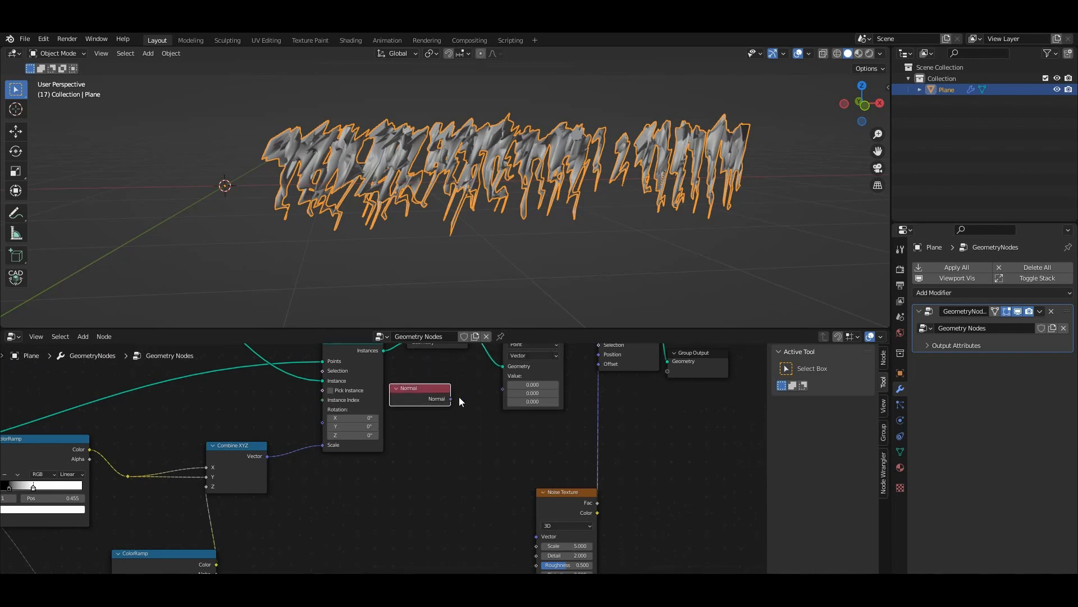
left_click(518, 386)
left_click(451, 400)
left_click_drag(451, 399, 502, 389)
- Tidy the layout by repositioning the Capture Attribute, Normal and Realize Instances nodes close to one another
scroll(443, 425, "up", 4)
middle_click_drag(444, 425, 322, 535)
left_click(429, 375)
mouse_move(429, 375)
left_mouse_down()
mouse_move(443, 371)
mouse_move(436, 369)
left_mouse_up()
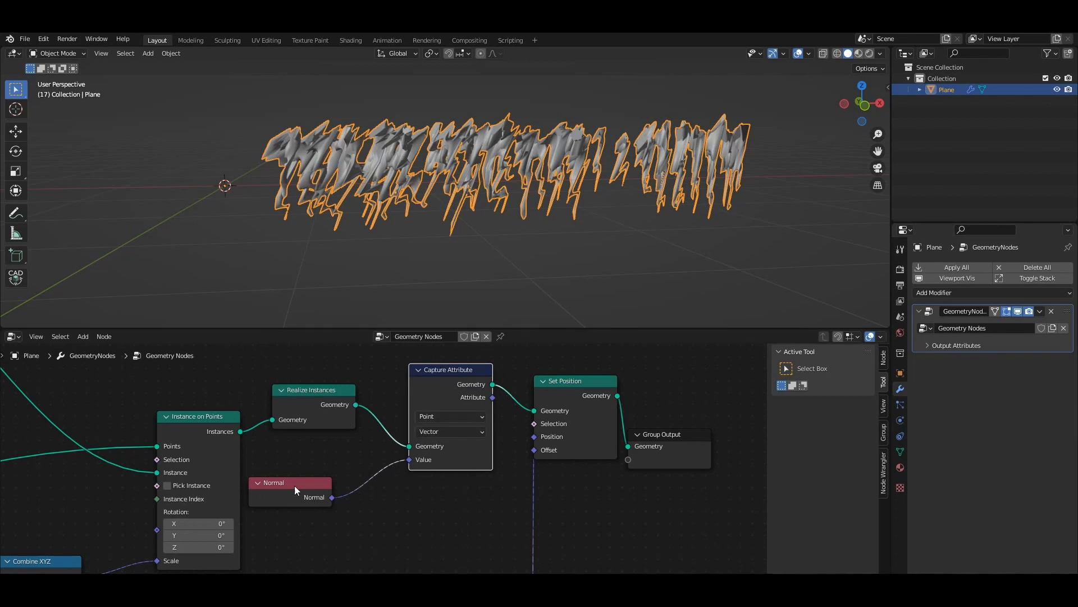
left_click_drag(294, 485, 339, 478)
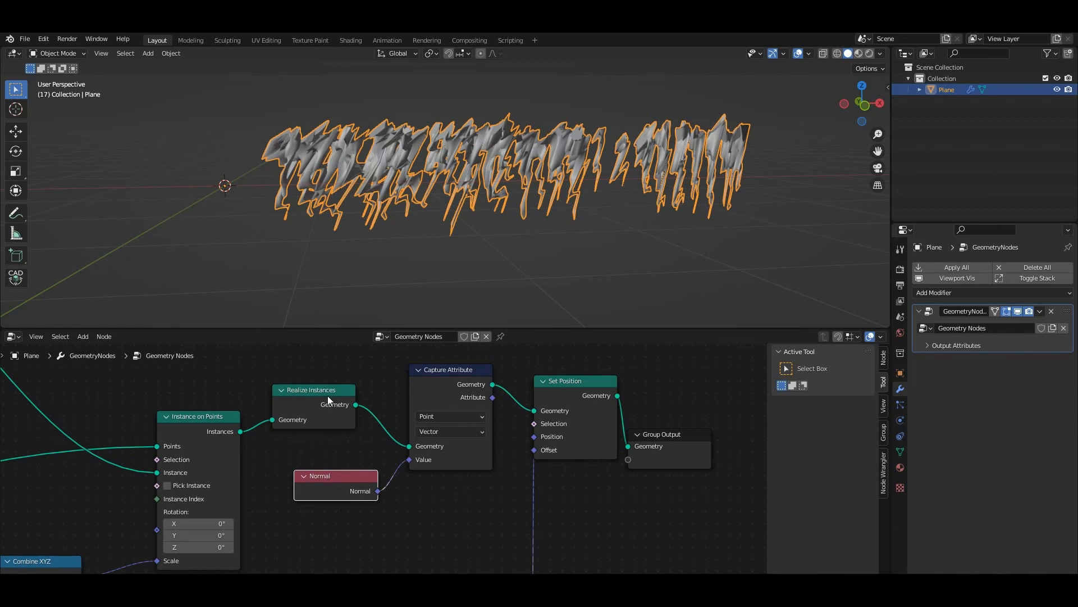
left_click_drag(328, 395, 343, 425)
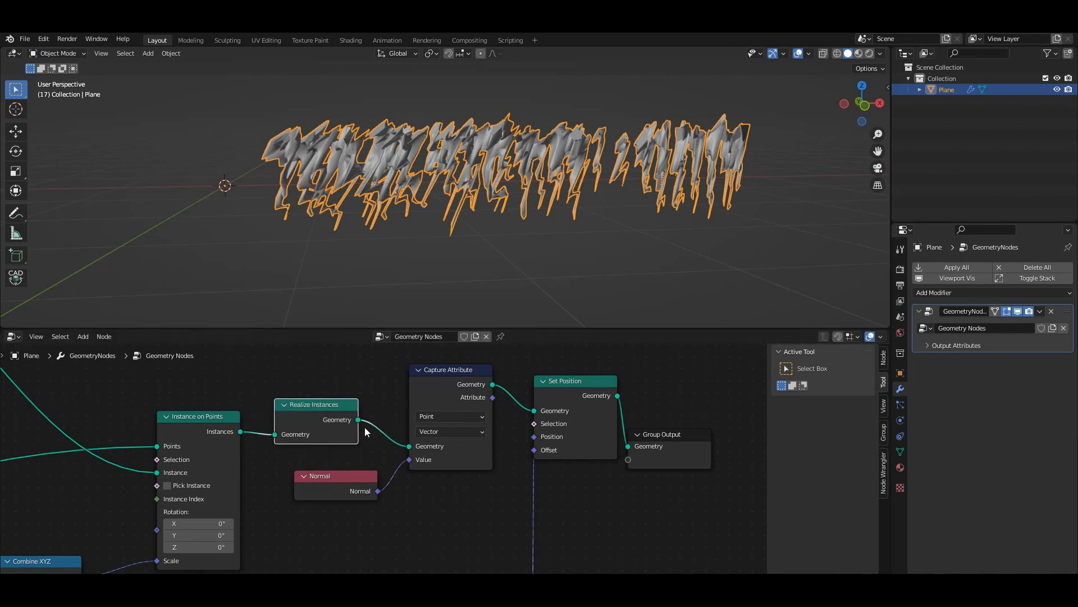
left_click(407, 396)
left_click_drag(448, 397, 437, 392)
- Move the Set Position and Group Output nodes away from Capture Attribute to make room between them
middle_click_drag(473, 449, 366, 402)
scroll(365, 402, "down", 5)
middle_click_drag(349, 443, 304, 450)
middle_click_drag(377, 423, 411, 453)
left_click_drag(551, 493, 422, 408)
key("g")
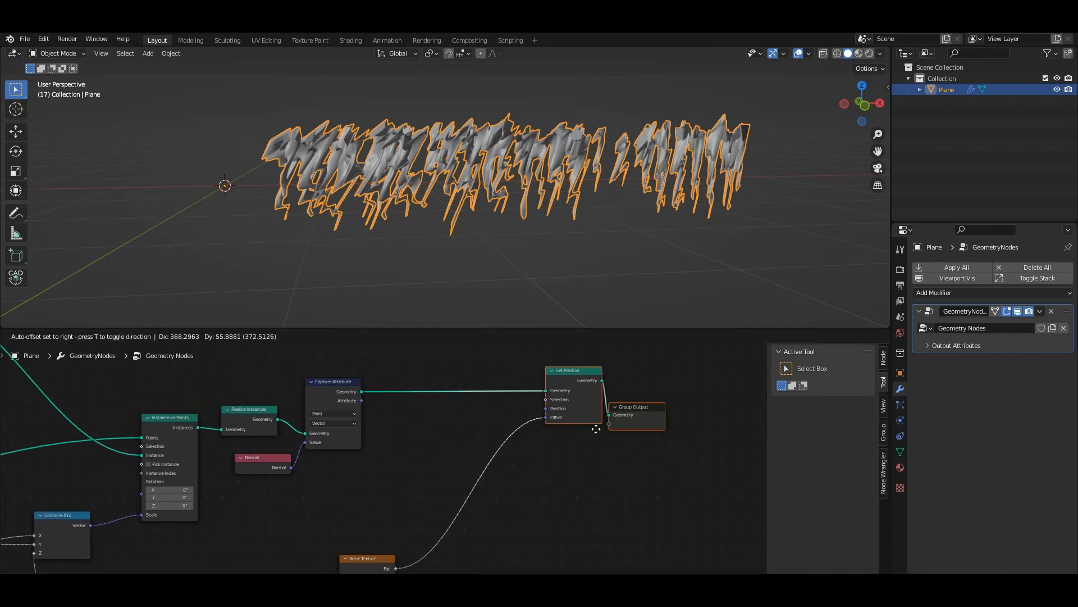
left_click(613, 434)
middle_click_drag(535, 432, 448, 438)
scroll(448, 439, "up", 4)
left_click_drag(571, 423, 441, 442)
left_click(468, 445)
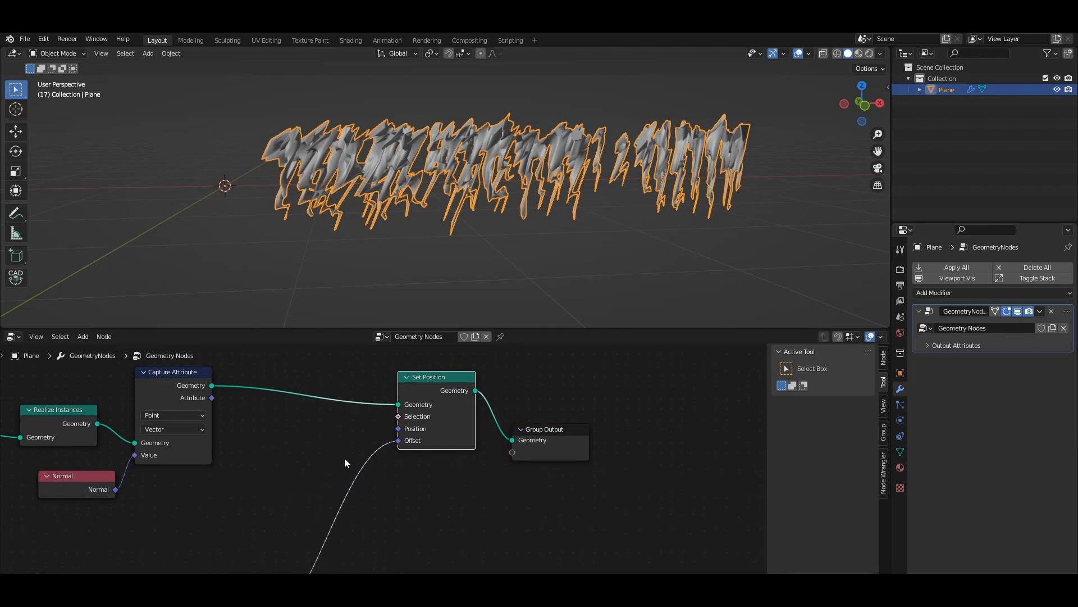
- Insert a Vector Math node into the link from Noise Texture to Set Position's Offset and set its operation to Multiply
middle_click_drag(278, 457, 377, 408)
key("shift+a")
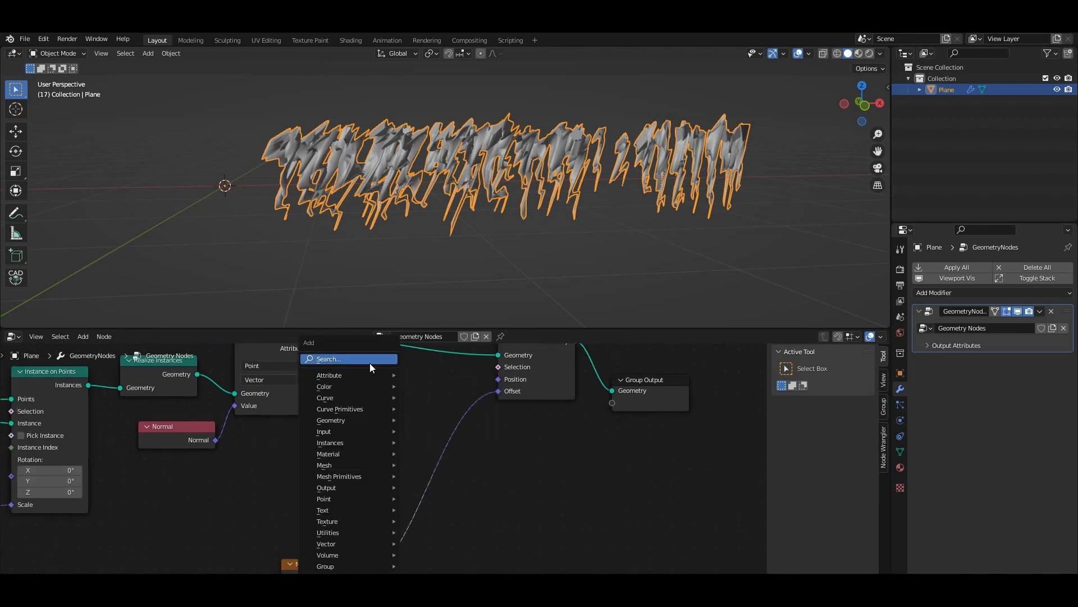
left_click(369, 363)
type("c")
key("BackSpace")
type("vm")
key("Return")
left_click(403, 380)
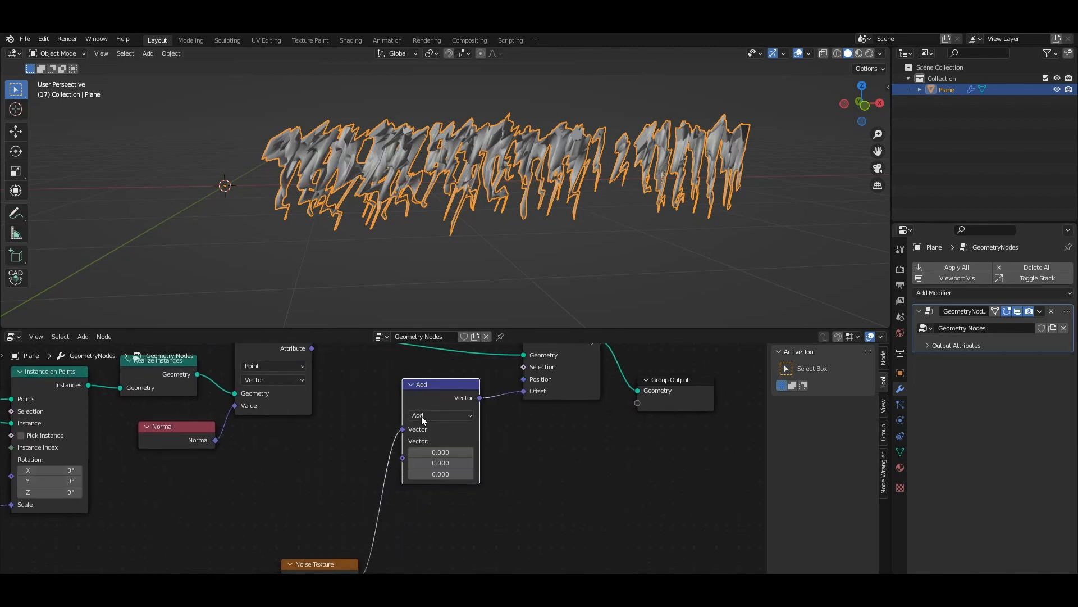
left_click(425, 416)
left_click(443, 380)
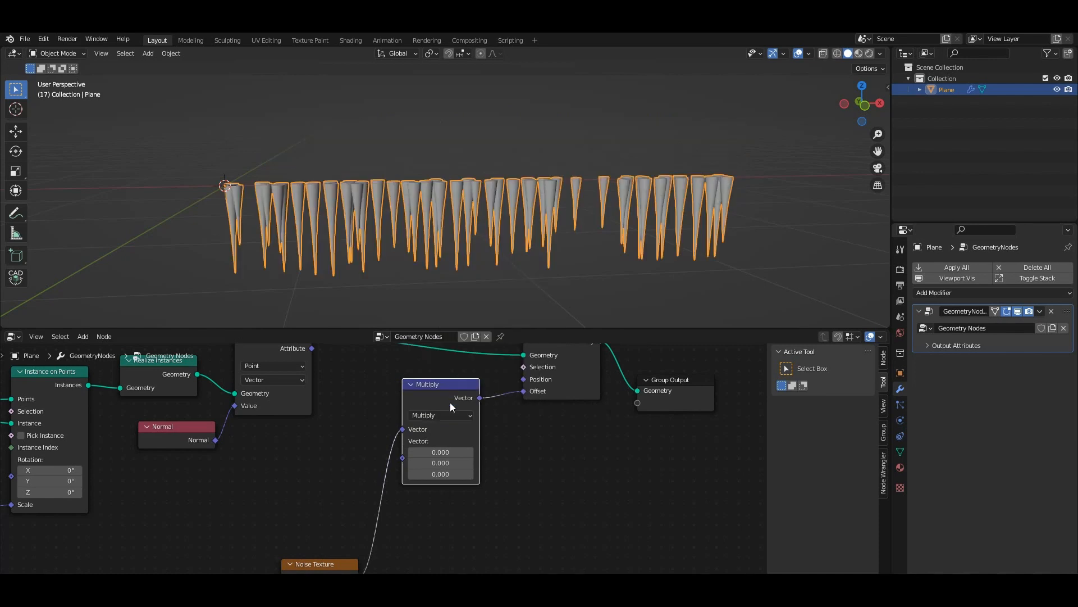
- Switch the noise link to Multiply's second vector input and connect Capture Attribute's Attribute output to the first one
middle_click_drag(450, 402, 460, 397)
left_click_drag(412, 424, 416, 486)
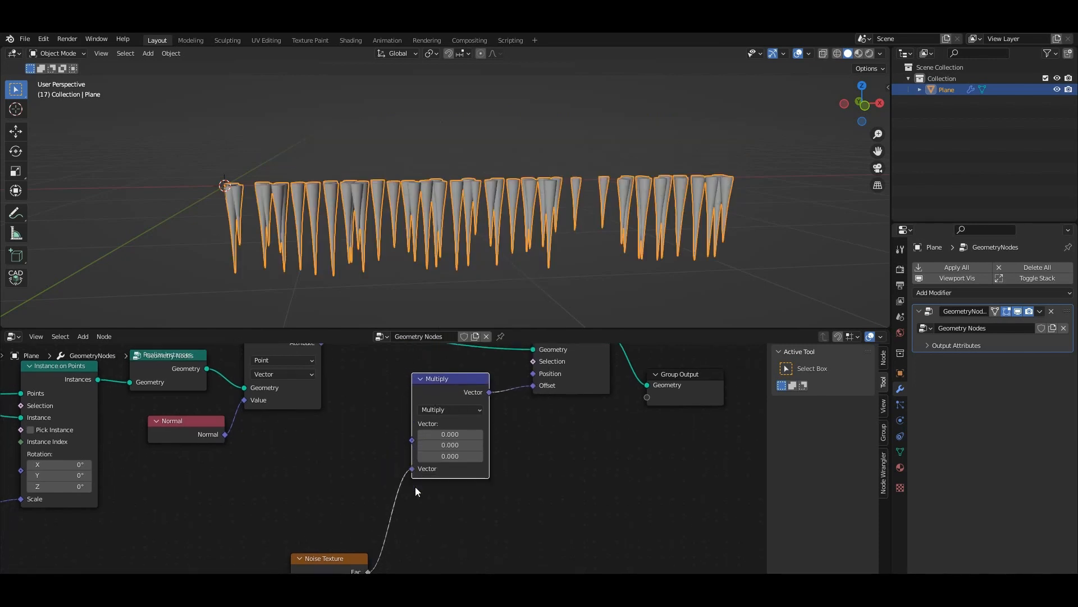
middle_click_drag(366, 363, 355, 430)
left_click_drag(309, 411, 406, 505)
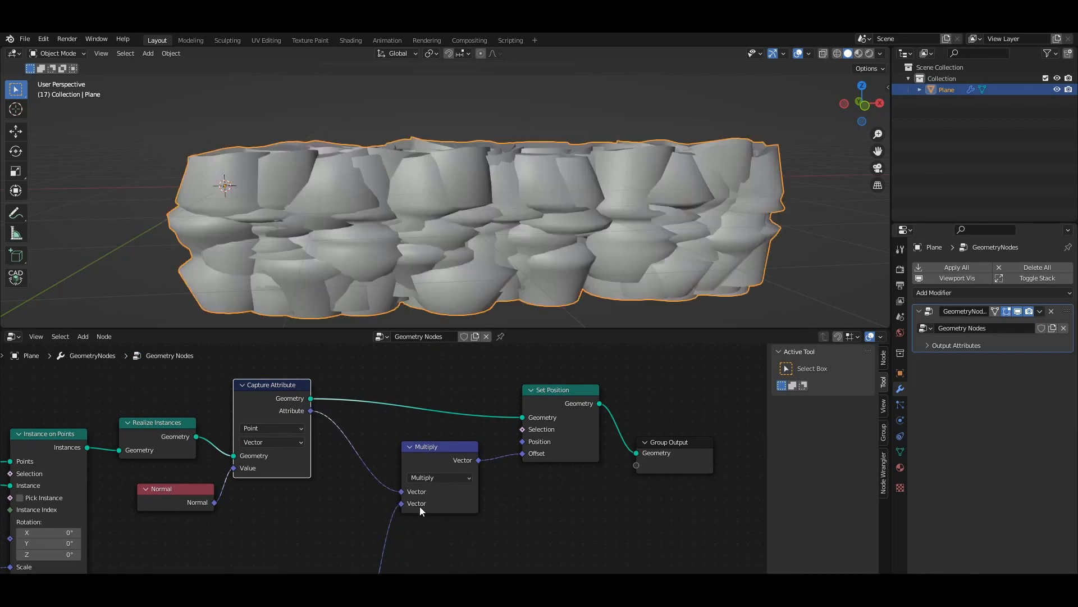
- Move the Noise Texture node up so it sits closer to the Multiply node
scroll(528, 508, "up", 1)
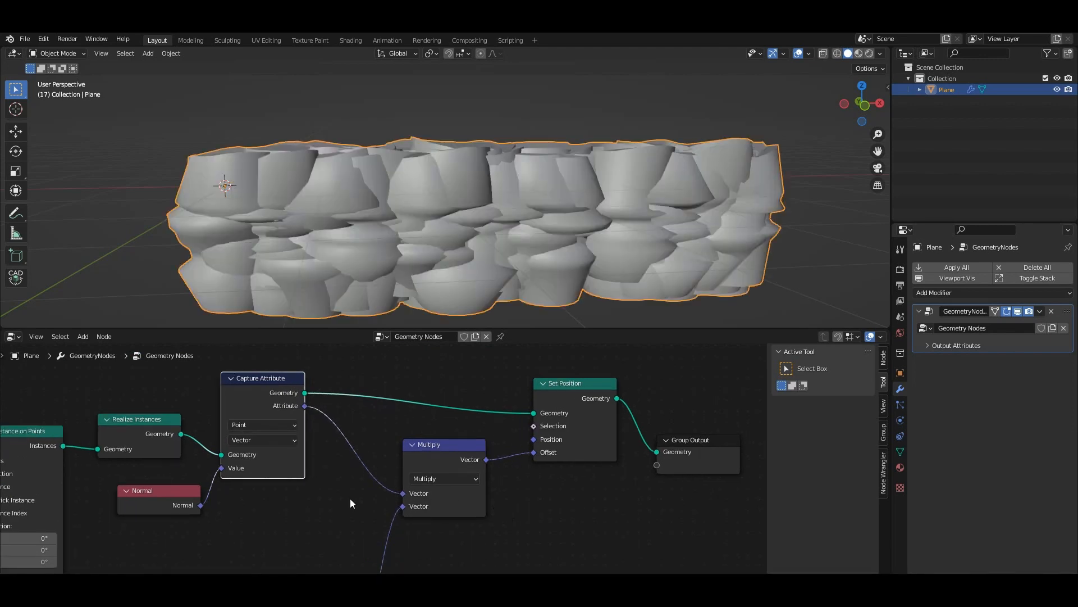
mouse_move(331, 492)
left_mouse_down()
mouse_move(221, 388)
mouse_move(313, 452)
left_mouse_up()
middle_click_drag(428, 526, 367, 377)
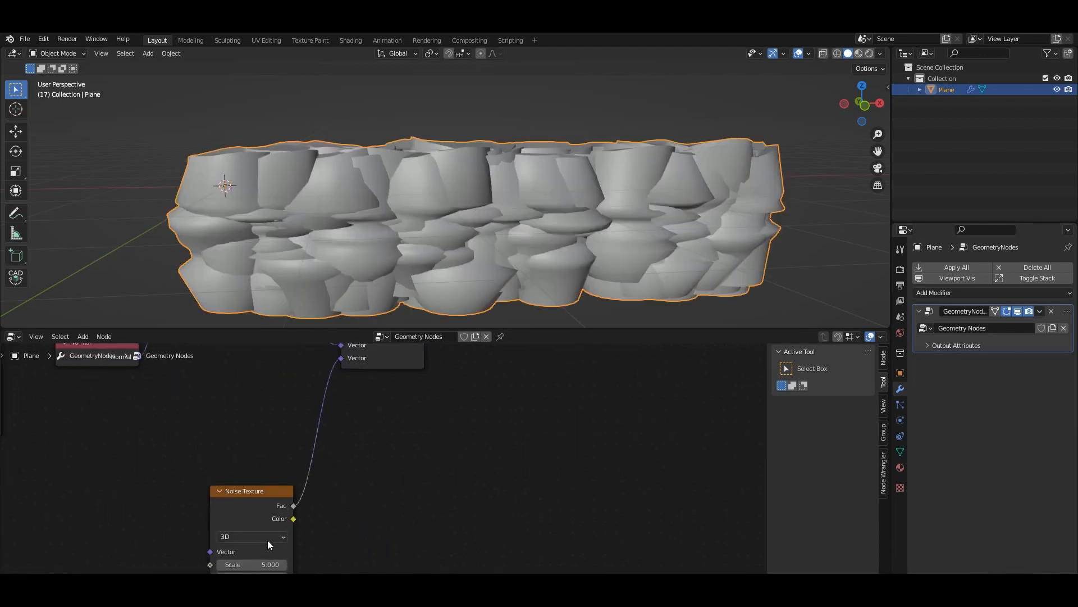
scroll(400, 392, "left", 2, "ctrl")
left_click_drag(302, 497, 289, 400)
middle_click_drag(404, 419, 385, 474)
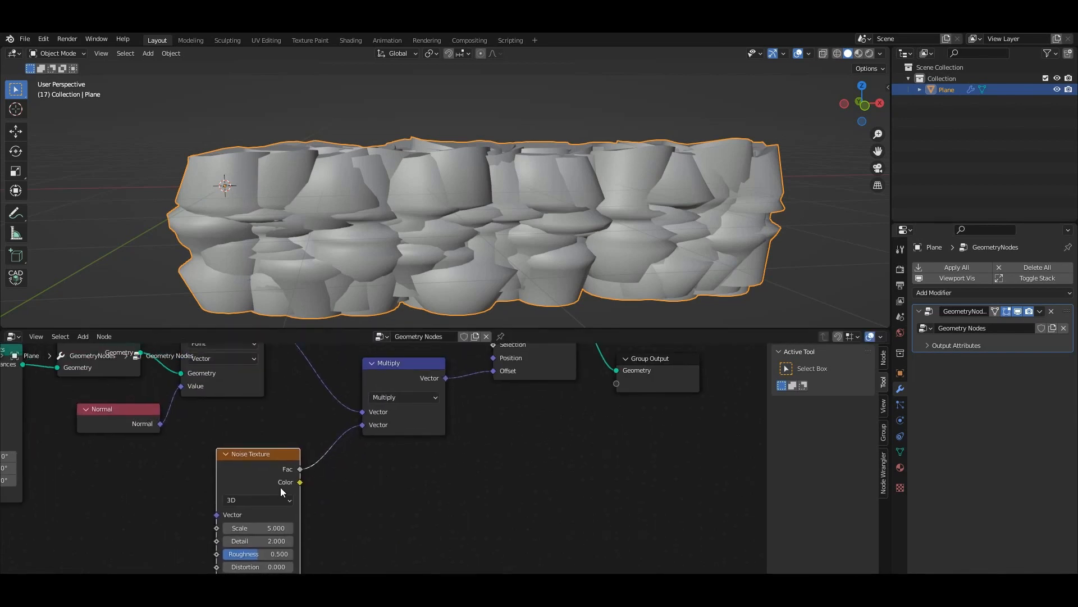
- Move the Set Position and Group Output nodes together farther away from the Multiply node
middle_click_drag(437, 399, 296, 476)
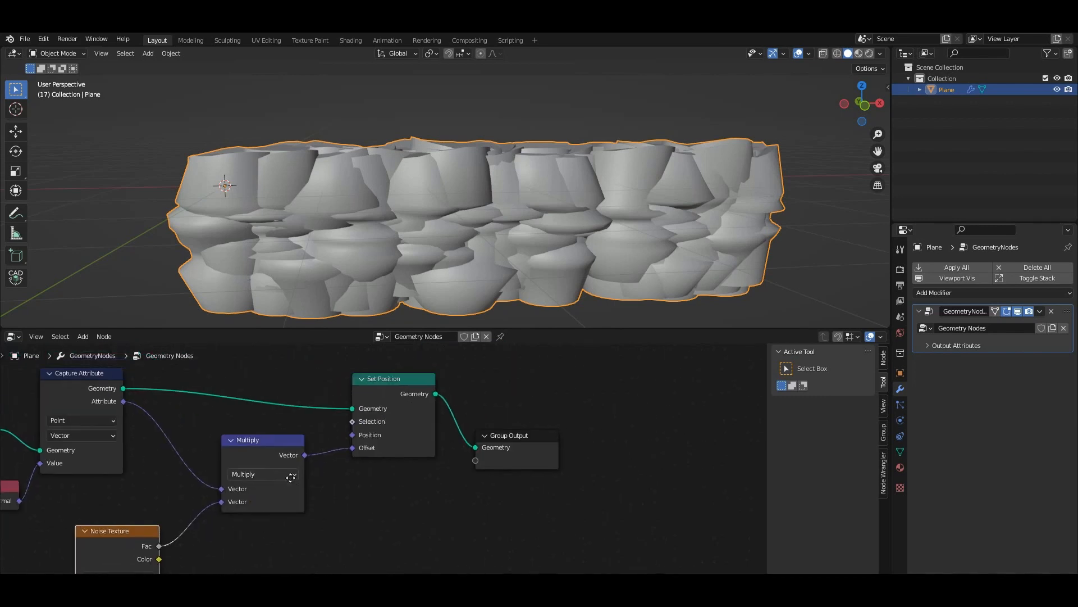
left_click_drag(425, 392, 424, 410)
key("g")
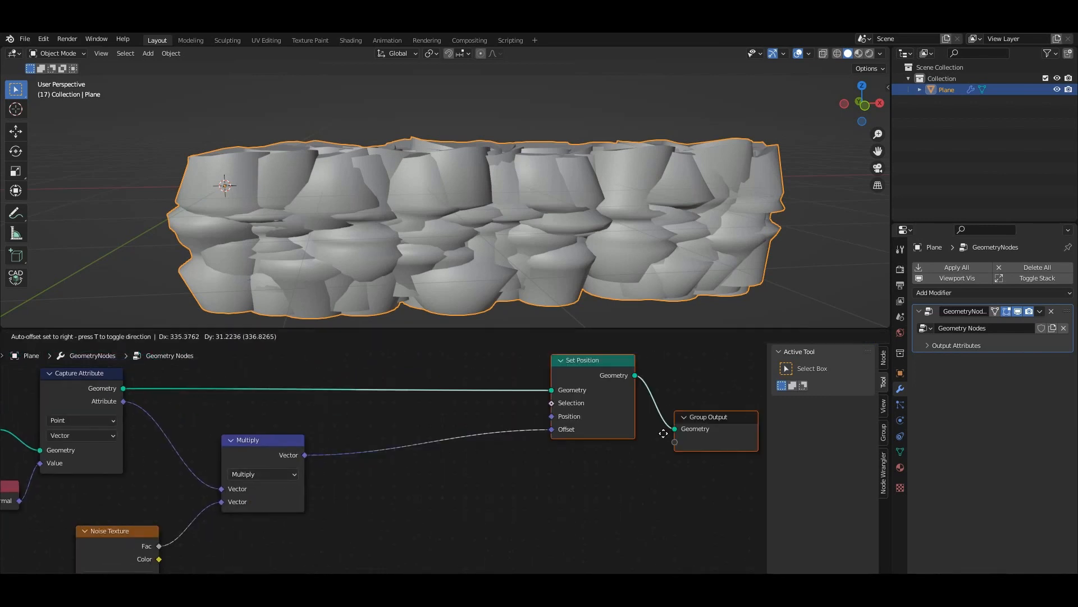
left_click(692, 433)
- Collapse the Multiply node, duplicate it, expand the copy and set the copy's operation to Scale
left_click(231, 440)
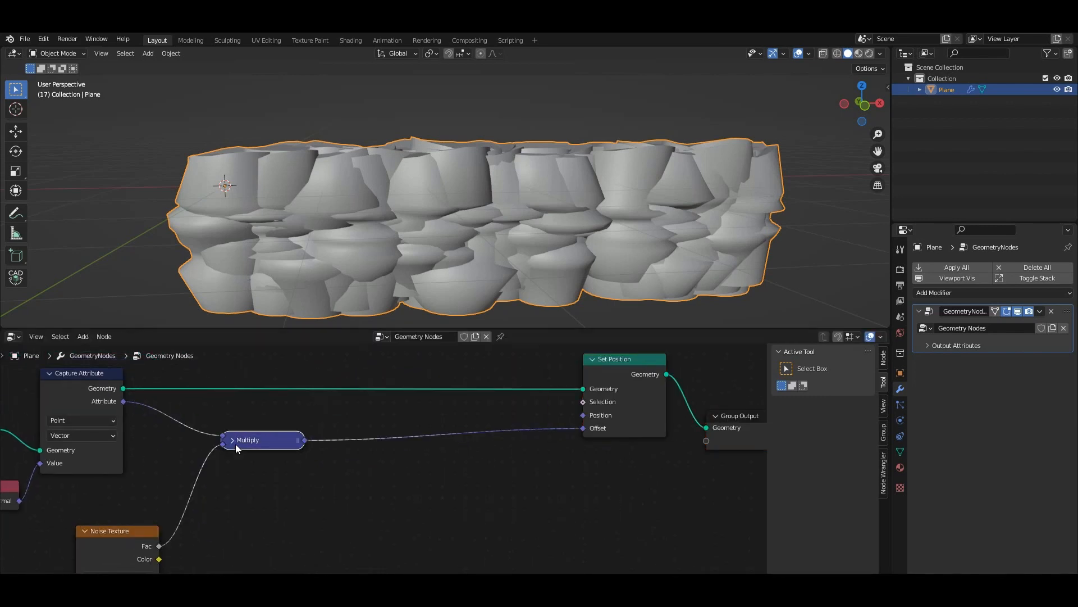
key("shift+d")
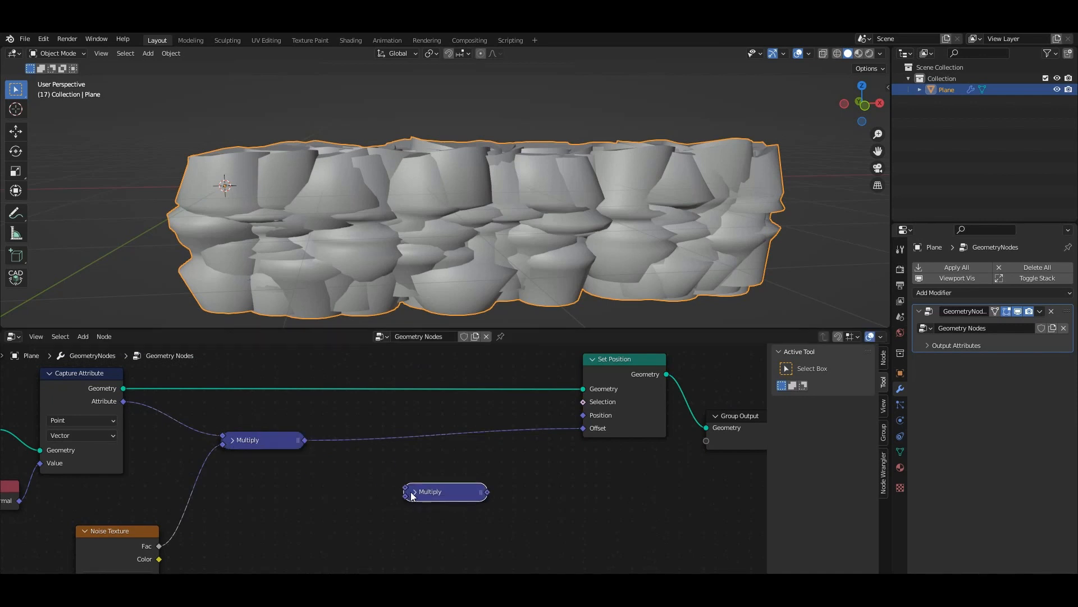
left_click(413, 496)
left_click(414, 492)
left_click(446, 525)
left_click(448, 473)
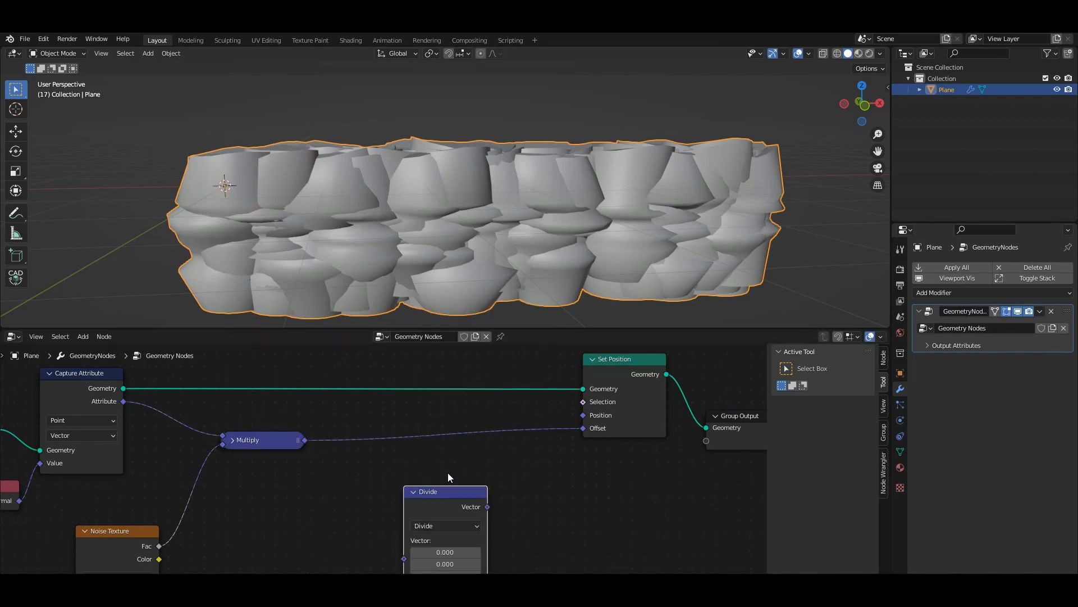
left_click(447, 526)
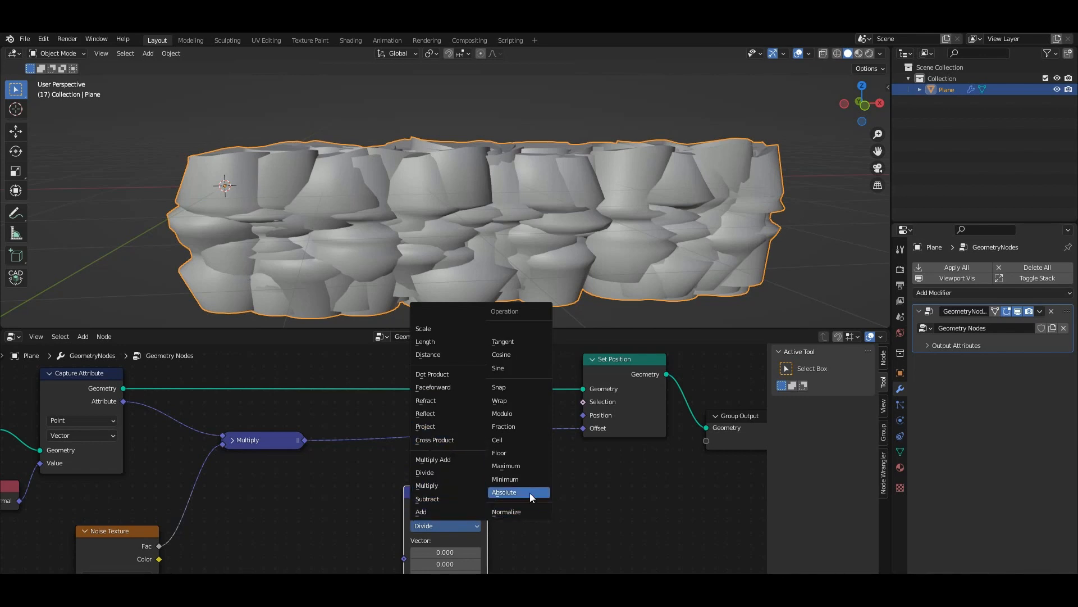
left_click(426, 329)
- Insert the Scale node into the link between Multiply and Set Position's Offset, and set its scale to 0.030
middle_click_drag(461, 486, 464, 454)
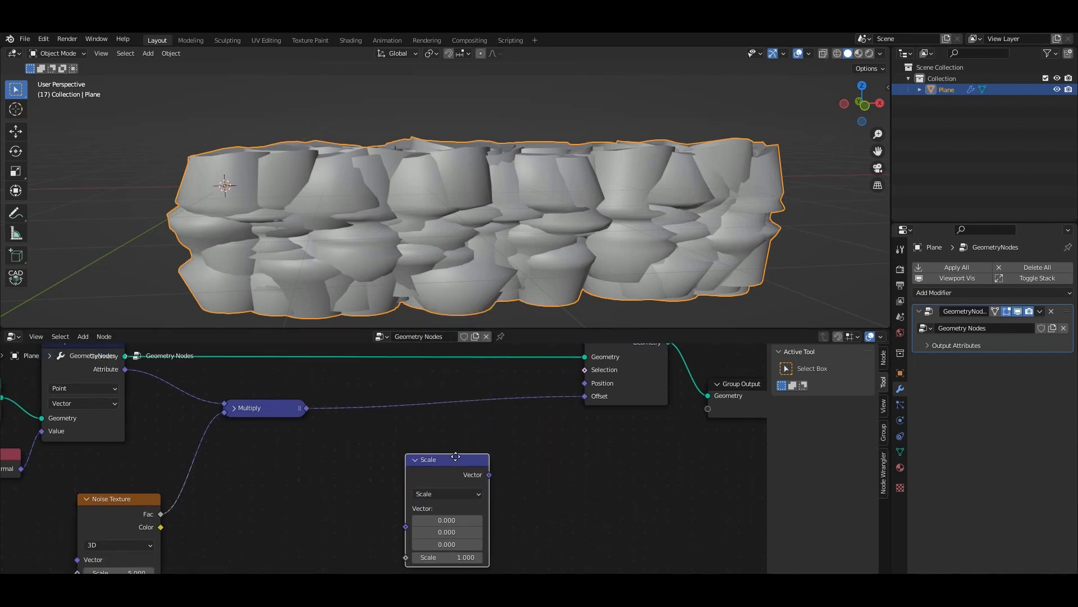
left_click_drag(452, 456, 439, 395)
scroll(470, 413, "up", 5)
left_click_drag(460, 462, 360, 461)
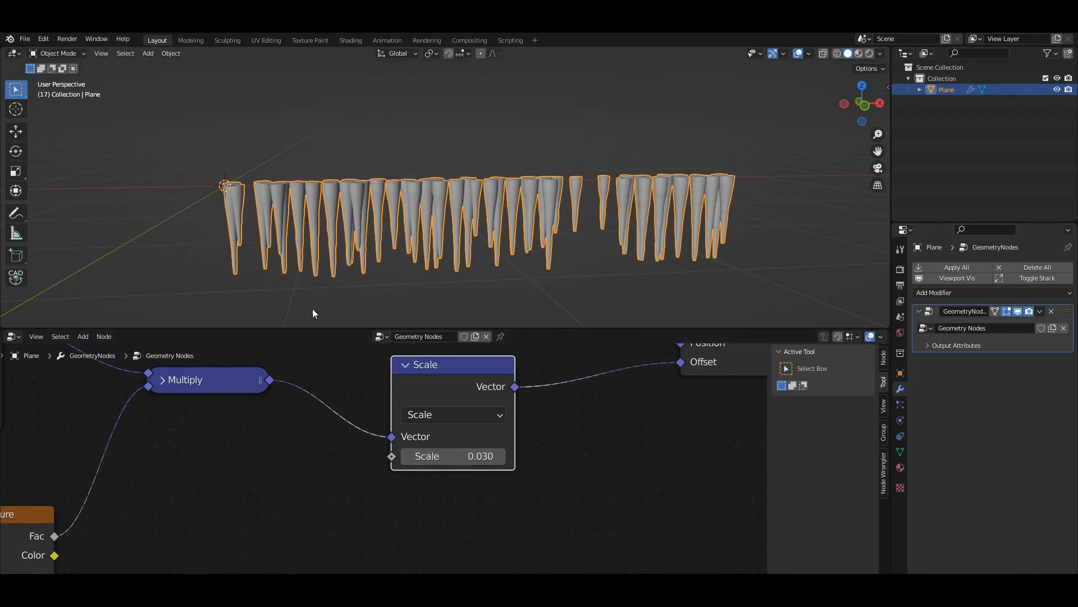
- Raise the Noise Texture's scale above 17.4 and set the Scale node's factor to 0.060
middle_click_drag(274, 439, 341, 466)
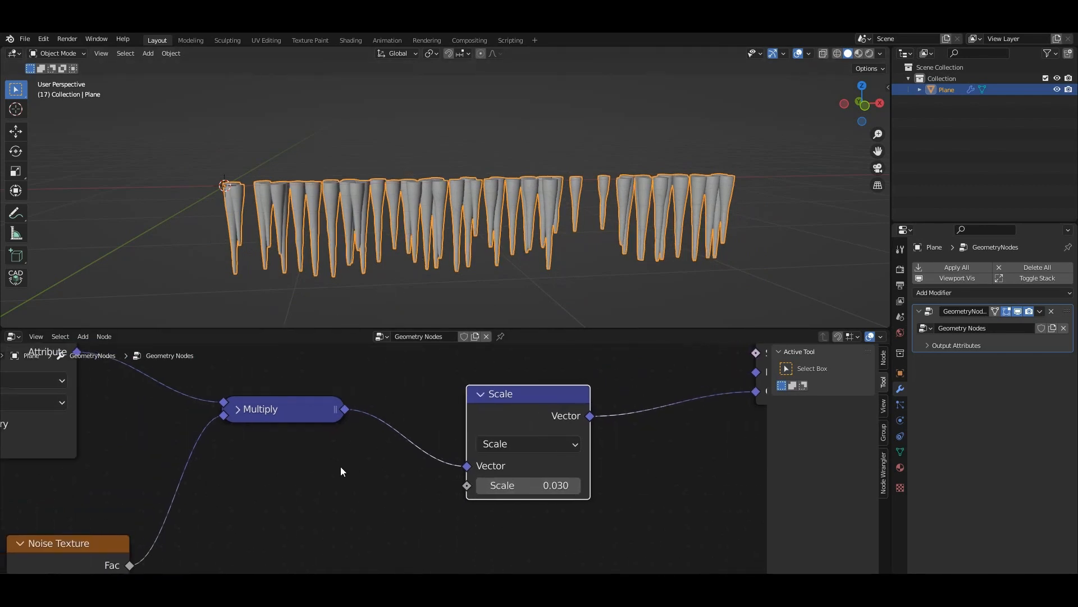
scroll(398, 323, "down", 5)
scroll(437, 216, "up", 8)
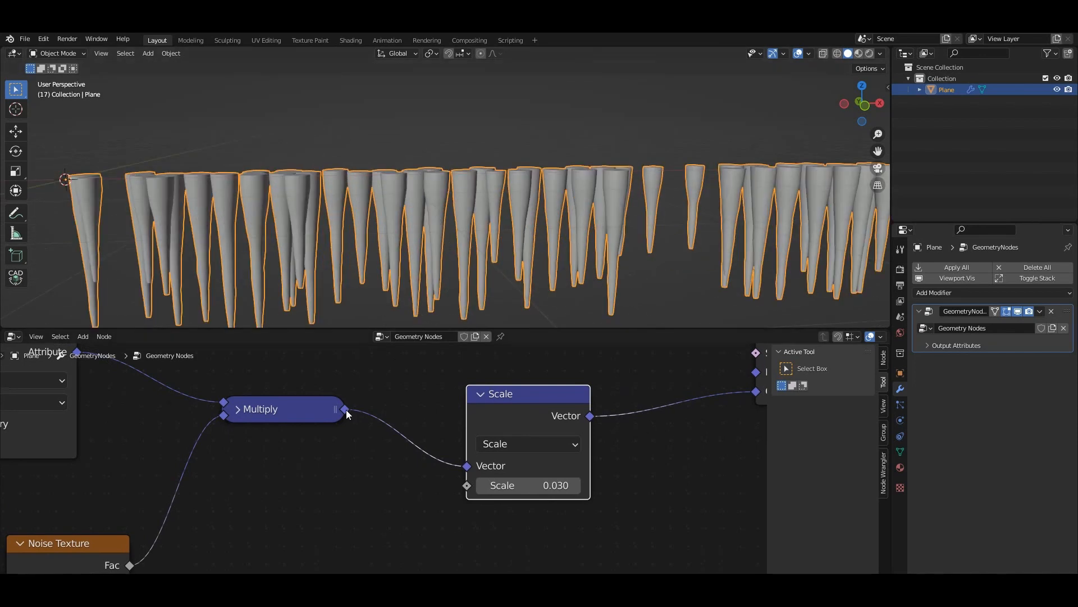
scroll(346, 409, "down", 3)
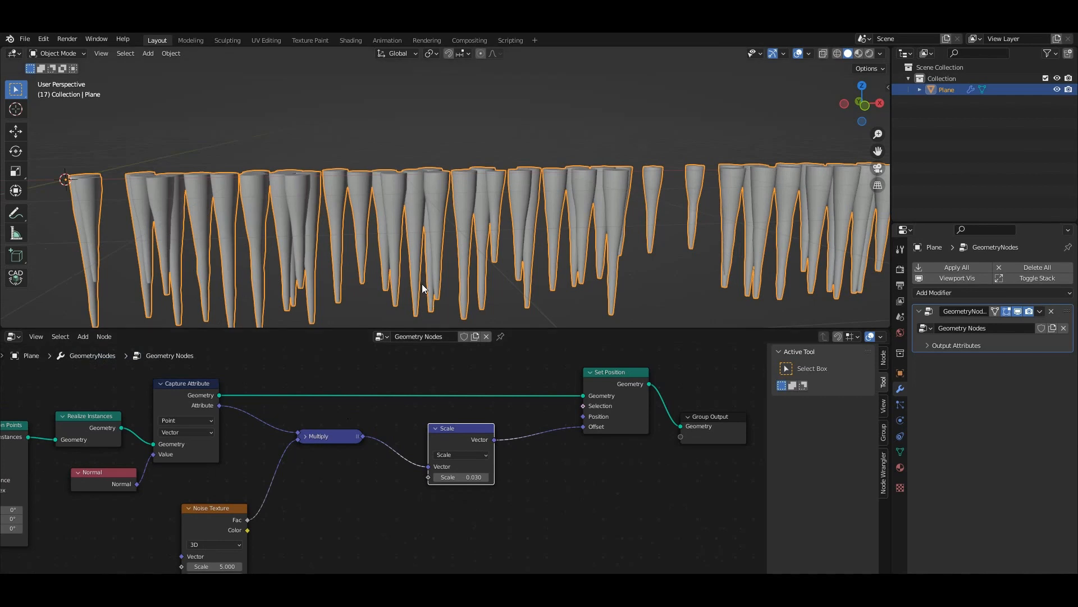
middle_click_drag(448, 273, 431, 258)
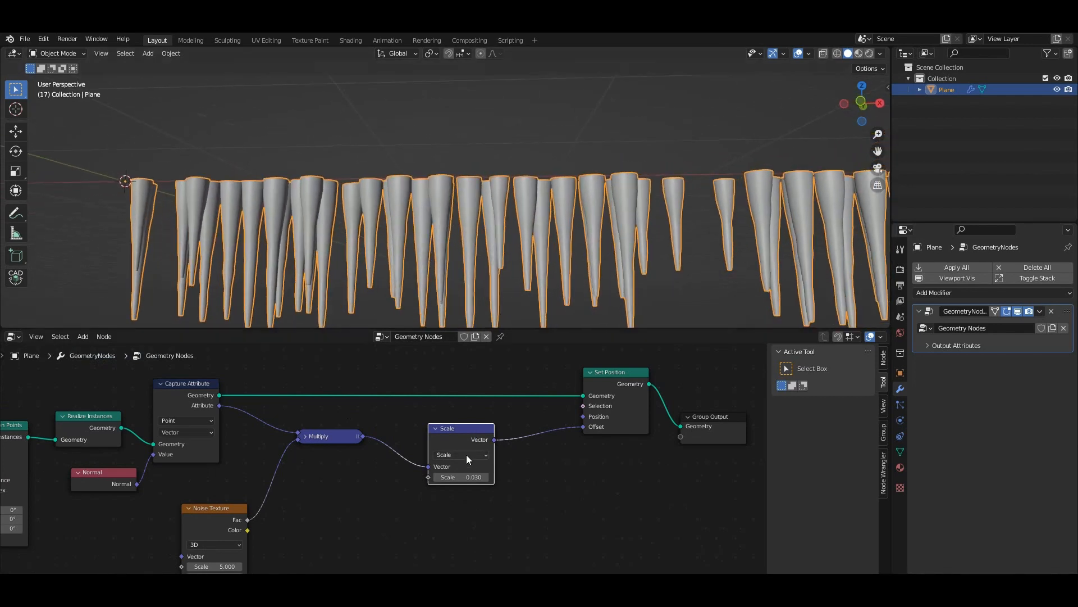
left_click_drag(222, 566, 290, 540)
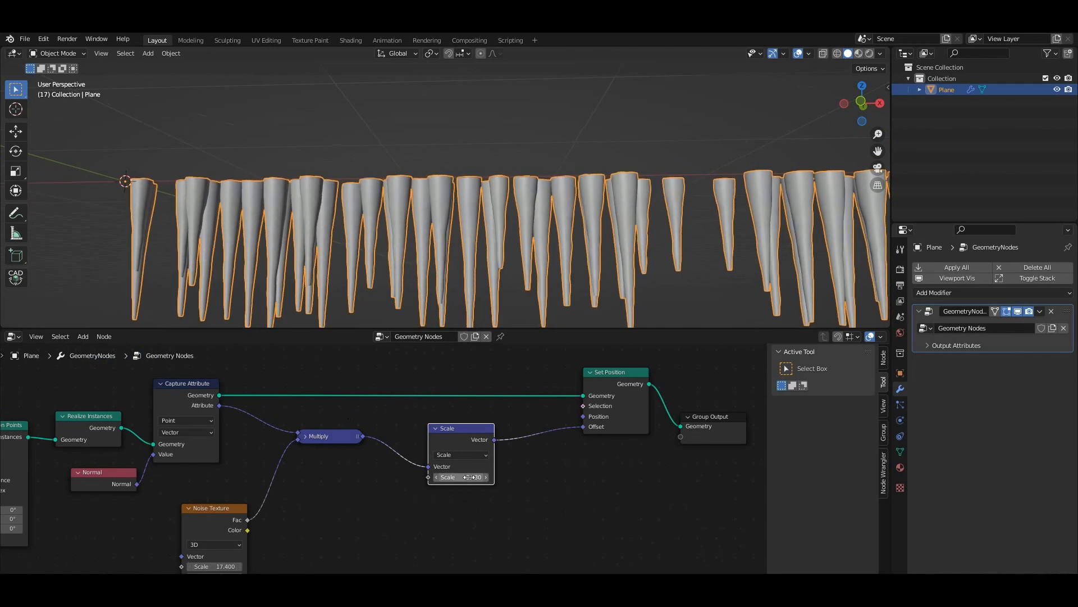
mouse_move(458, 477)
left_mouse_down()
mouse_move(477, 477)
mouse_move(464, 477)
left_mouse_up()
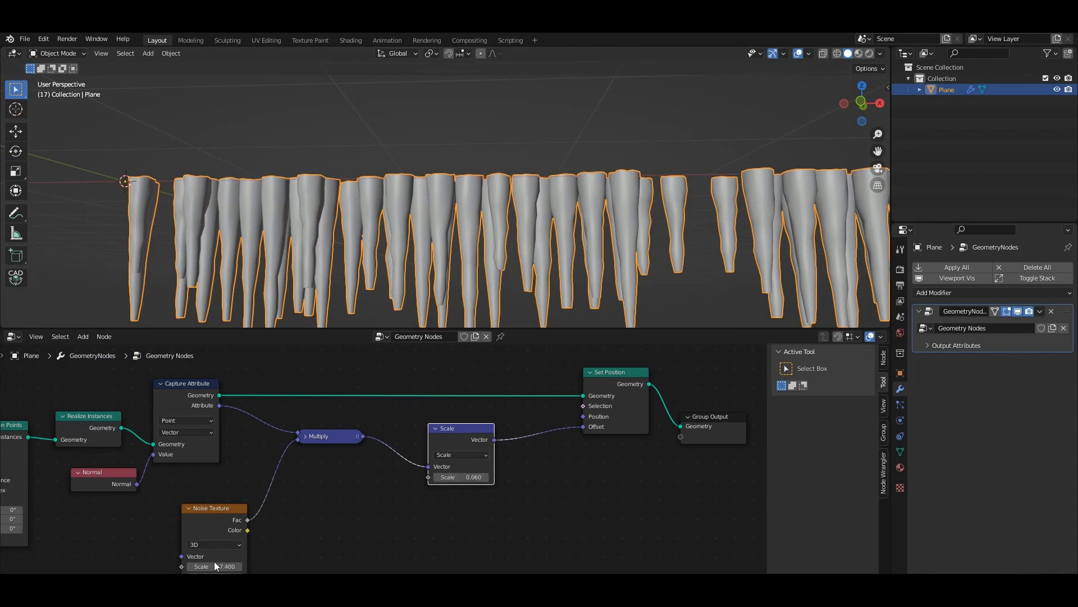
left_click_drag(214, 565, 228, 565)
- Increase the Resample Curve node's count in the icicle shape branch to give the icicles finer geometry
scroll(329, 481, "down", 8)
middle_click_drag(328, 480, 668, 508)
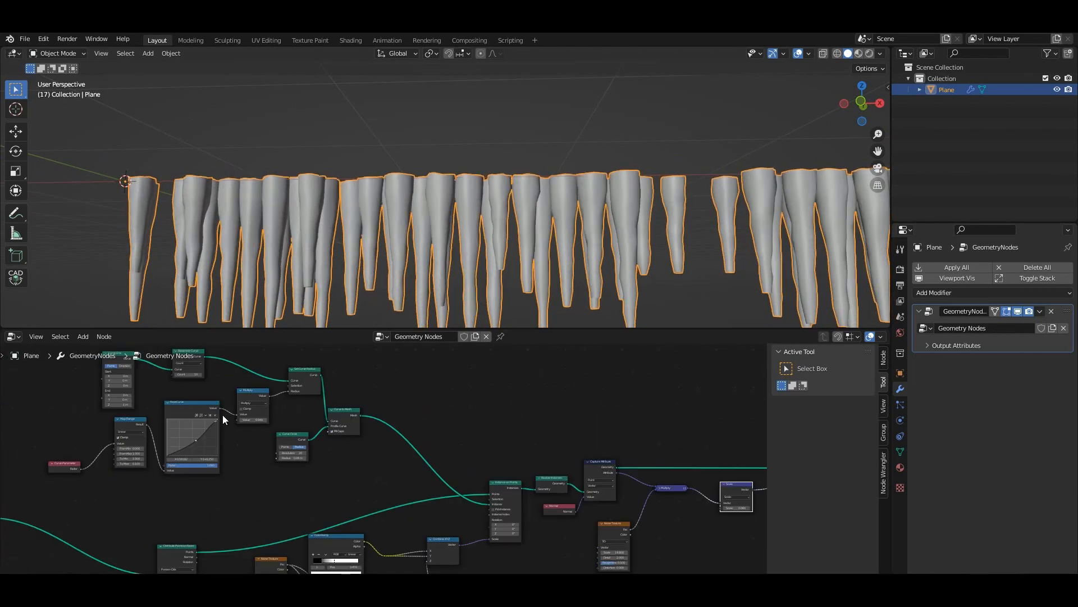
scroll(183, 394, "up", 2)
middle_click_drag(183, 394, 456, 520)
left_click_drag(456, 504, 491, 505)
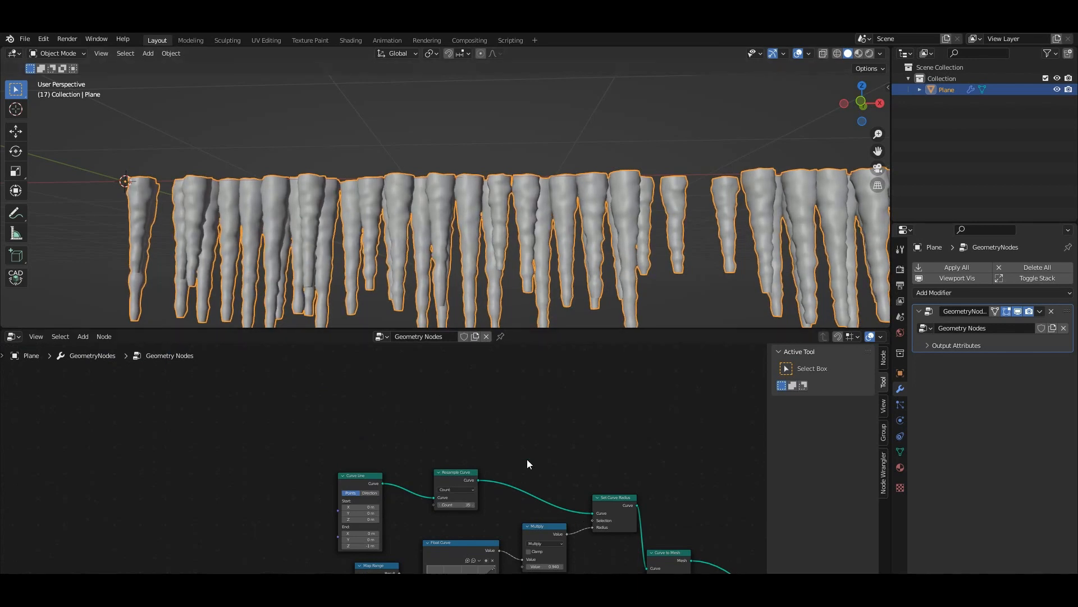
scroll(540, 462, "down", 5)
middle_click_drag(544, 460, 367, 384)
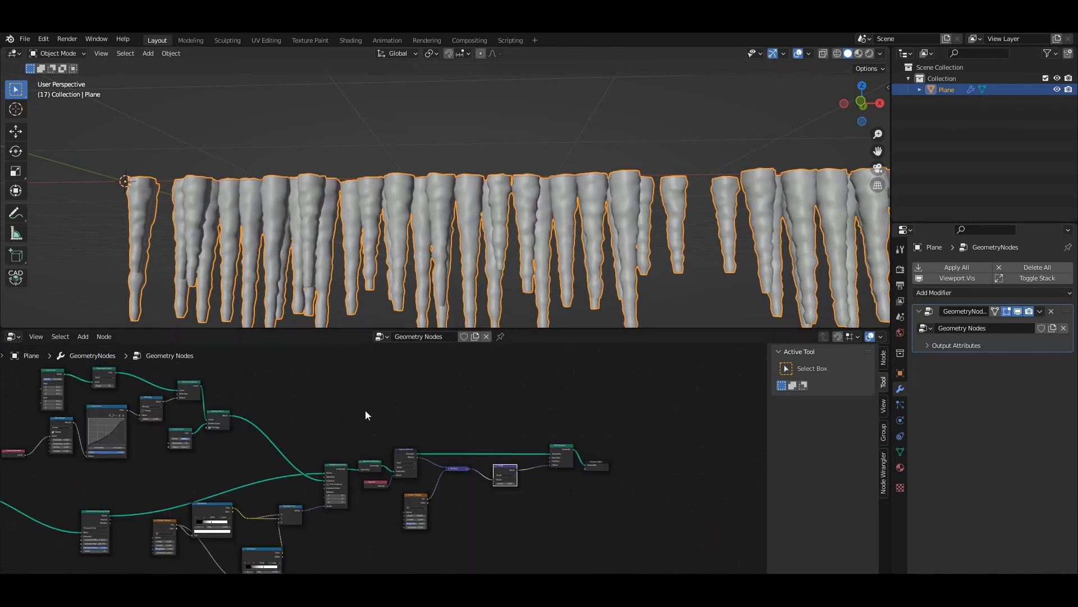
- Set the Noise Texture's scale to 13.480 in the displacement branch
scroll(384, 458, "up", 2)
middle_click_drag(428, 447, 309, 389)
scroll(392, 416, "up", 2)
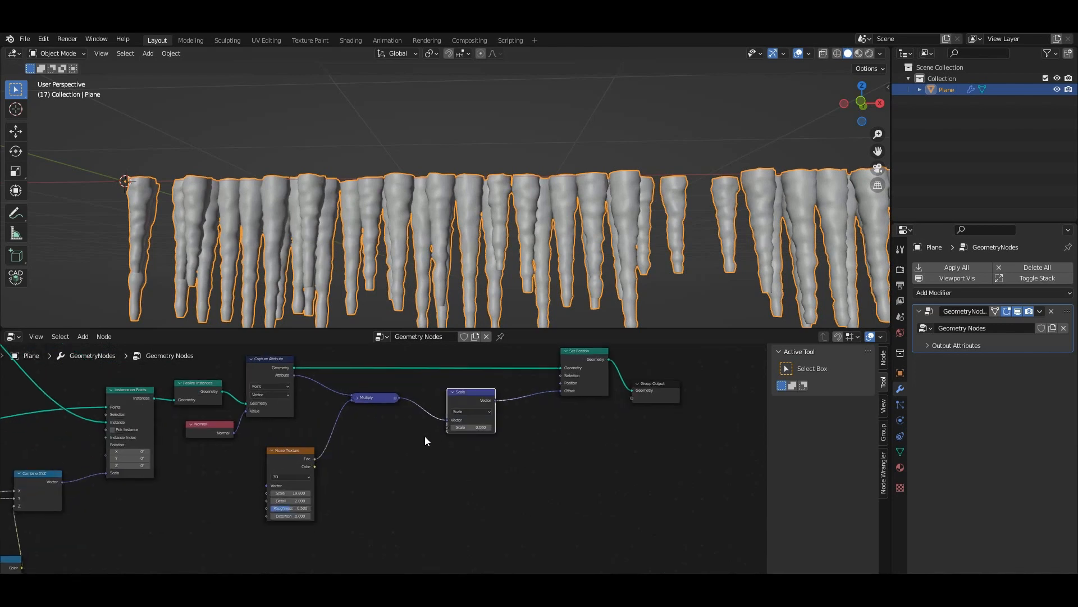
scroll(425, 435, "up", 2)
mouse_move(269, 502)
left_mouse_down()
mouse_move(255, 502)
mouse_move(268, 502)
left_mouse_up()
middle_click_drag(706, 184, 737, 189)
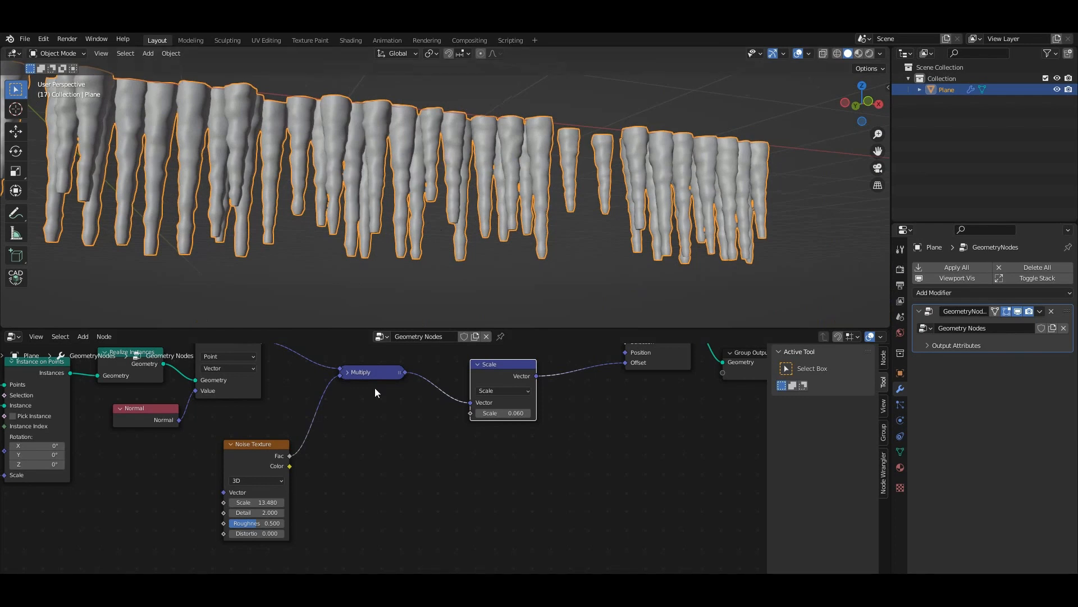
- Expand the Multiply node, shift the Noise Texture aside, and add a Map Range node beneath Multiply
left_click(350, 373)
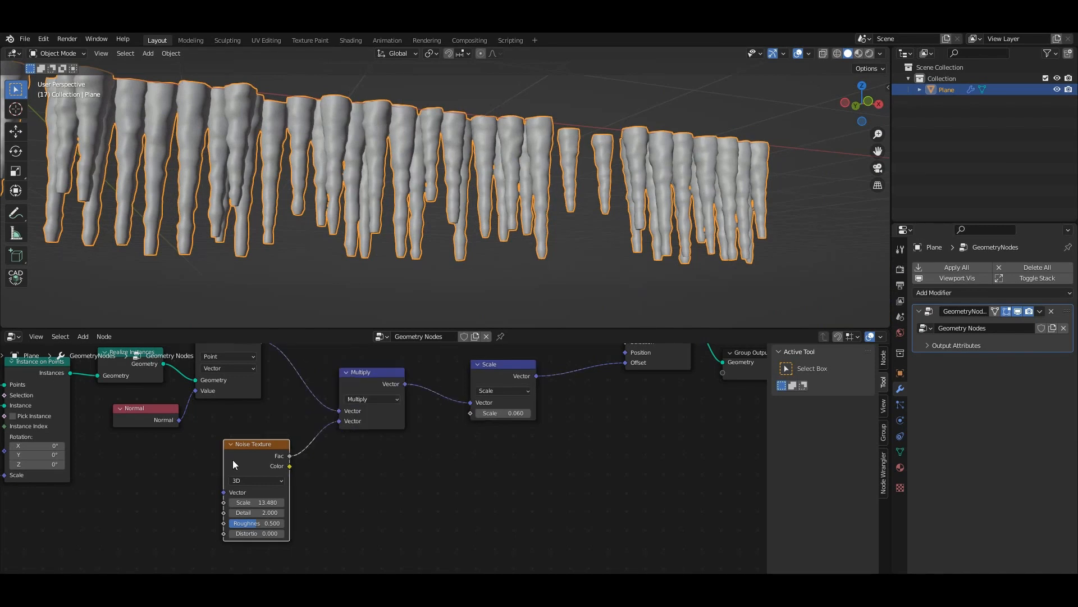
left_click_drag(233, 459, 226, 454)
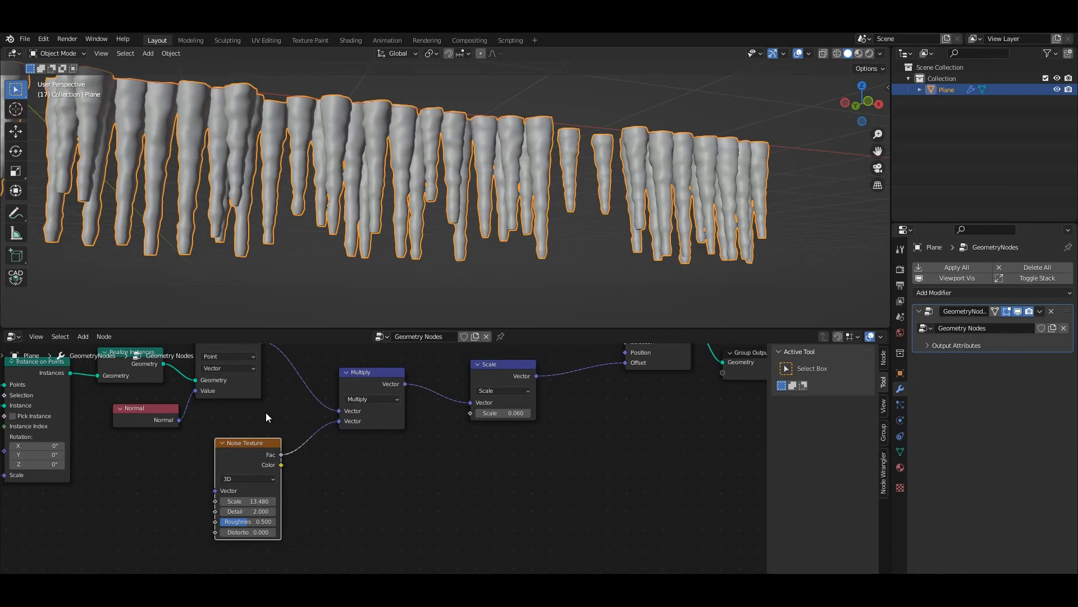
key("shift+a")
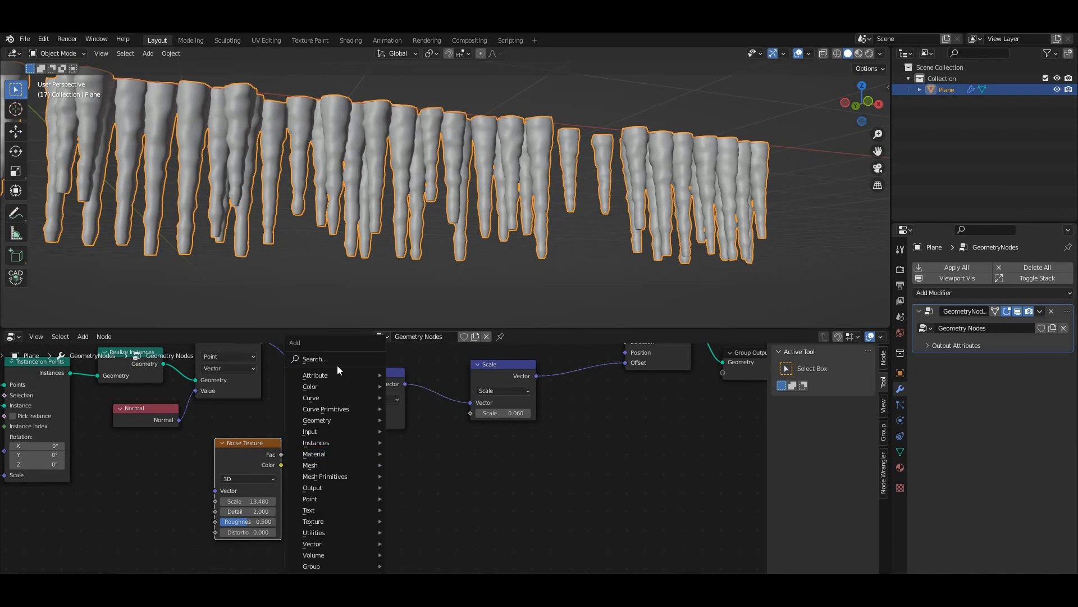
type("ran")
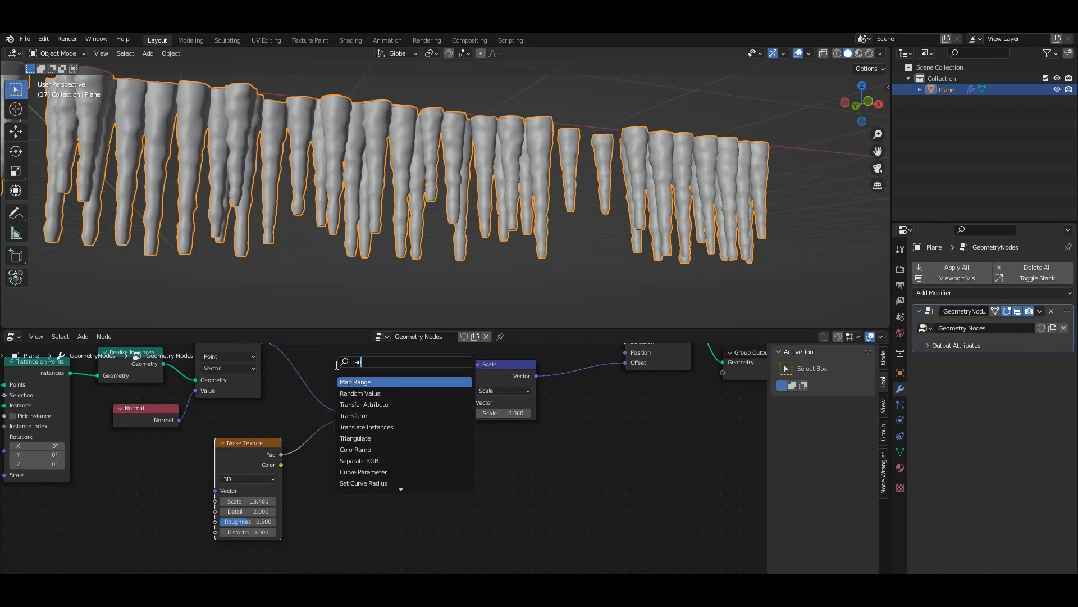
left_click(357, 382)
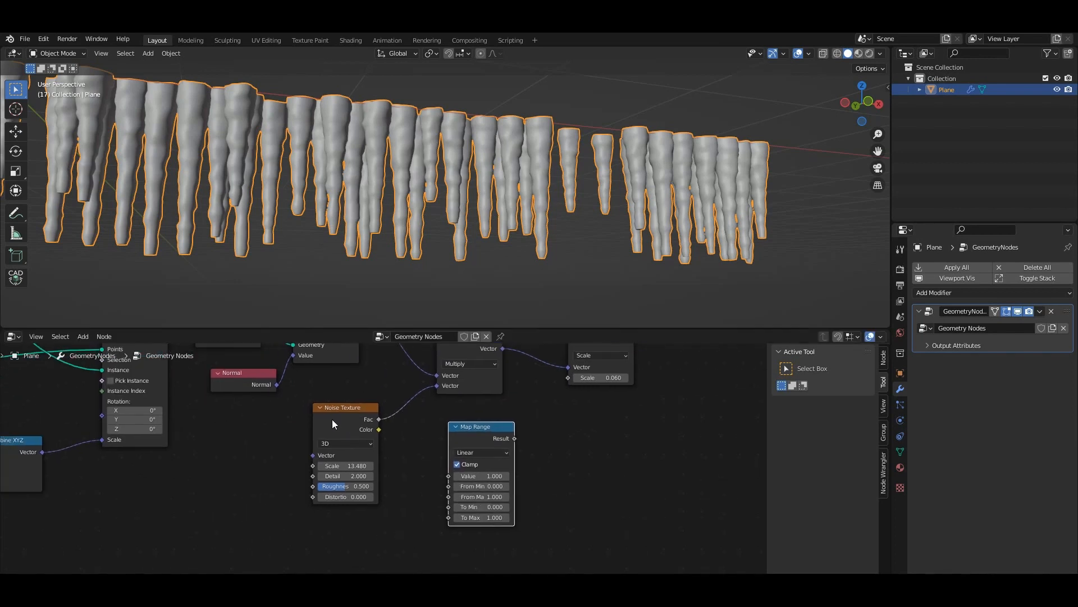
- Move the Noise Texture away from Map Range and connect its Fac output to Map Range's Value
left_click_drag(294, 477, 281, 449)
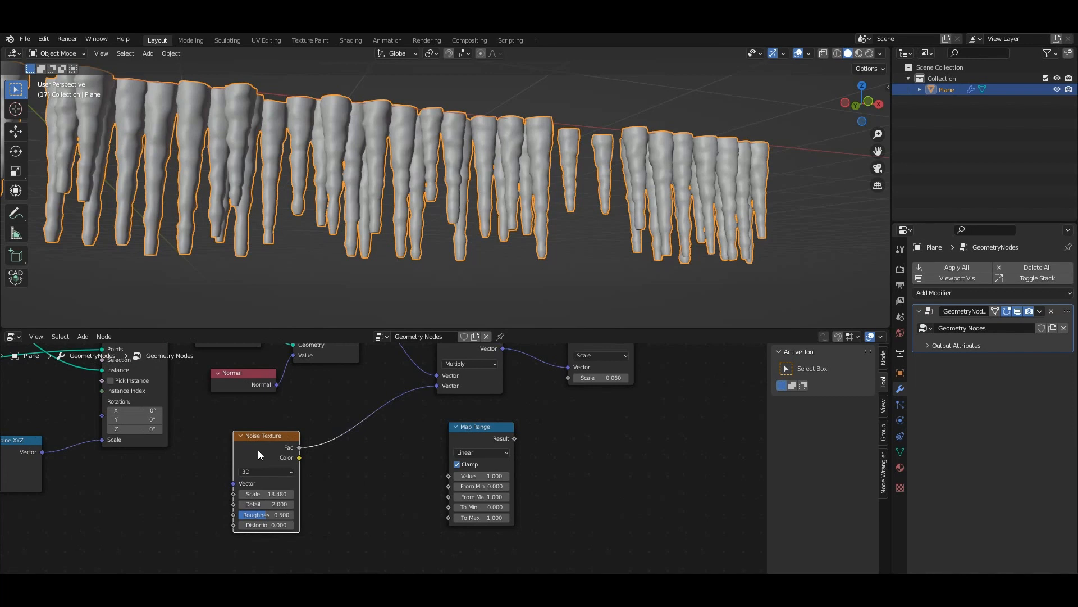
left_click_drag(299, 447, 459, 479)
middle_click_drag(534, 519, 400, 487)
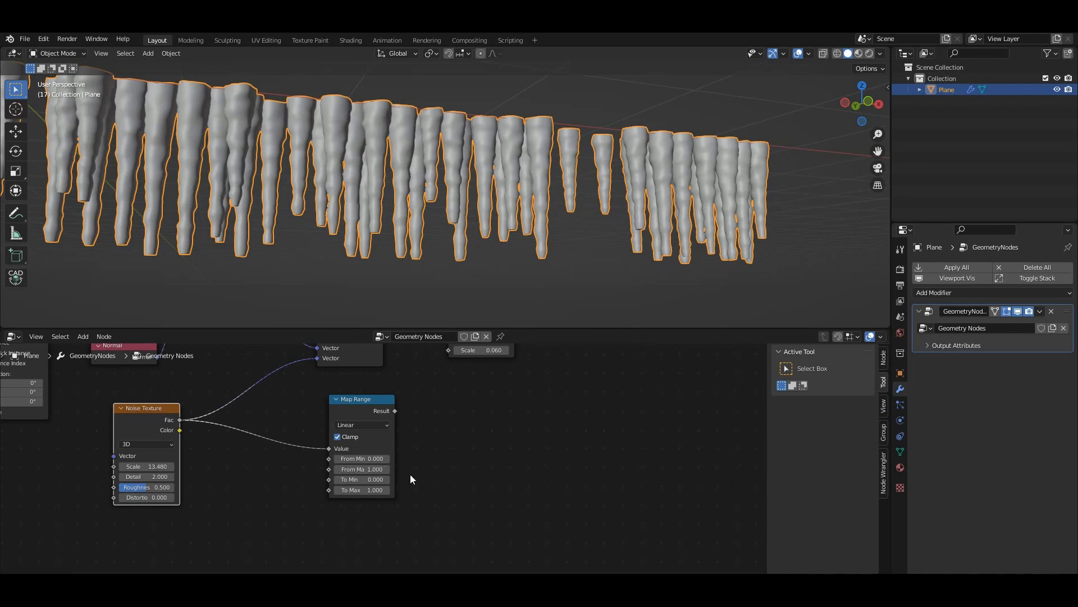
- Set the Map Range node's To Min to -0.5 and To Max to 0.5
left_click(376, 479)
key("BackSpace")
type("-0.5")
left_click(362, 491)
key("BackSpace")
type(".5")
key("Return")
- Connect Map Range's Result to Multiply's second vector input and place Map Range between the Noise Texture and Multiply
middle_click_drag(402, 458, 394, 467)
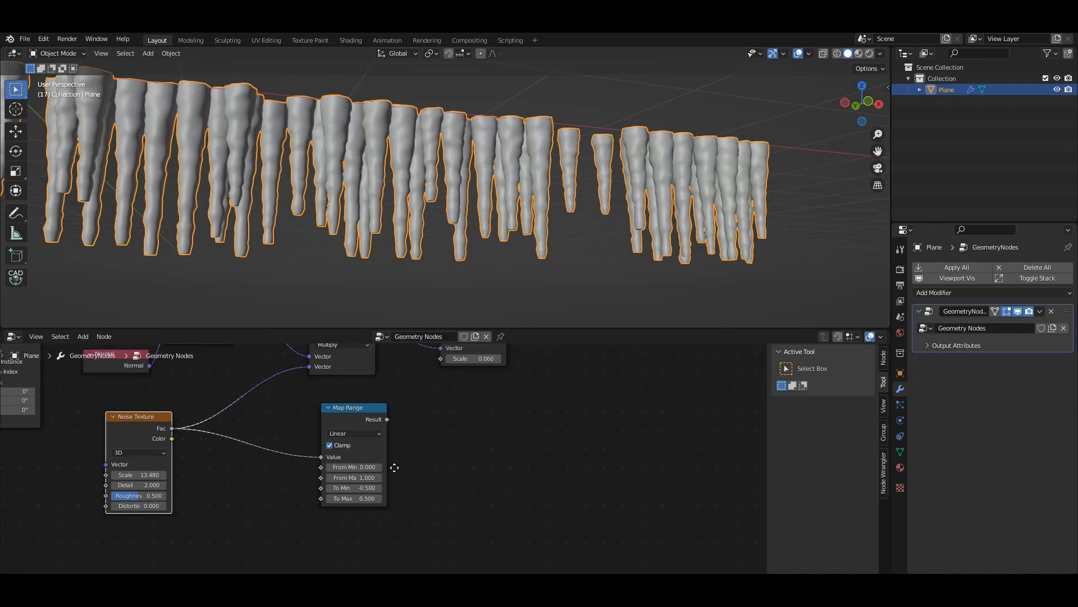
left_click_drag(469, 487, 393, 436)
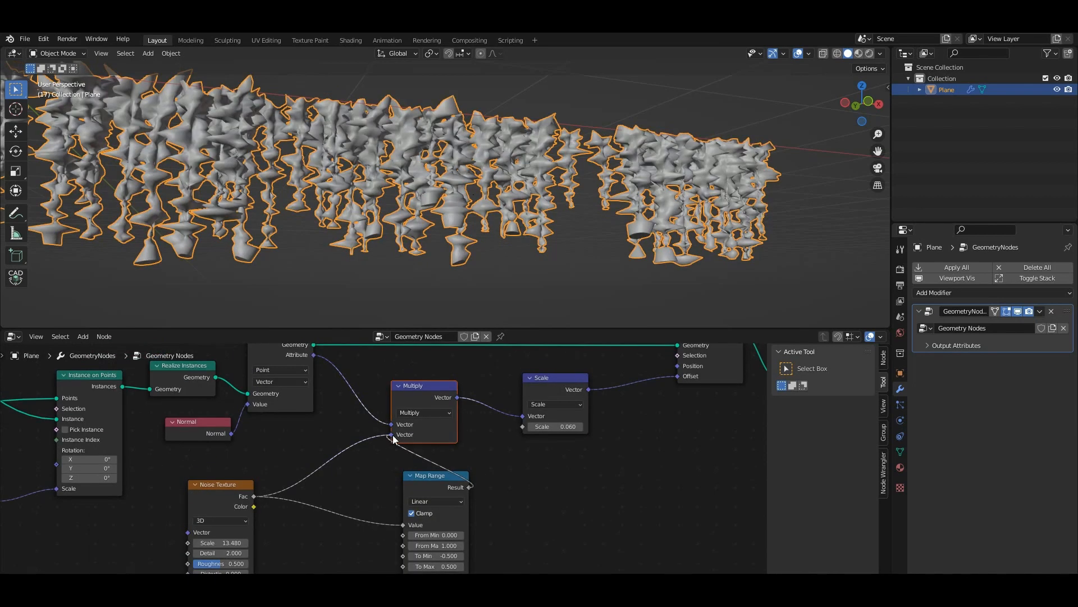
left_click_drag(441, 476, 354, 453)
- Examine the displaced icicles' surfaces and tips up close and from different angles
scroll(457, 157, "up", 5)
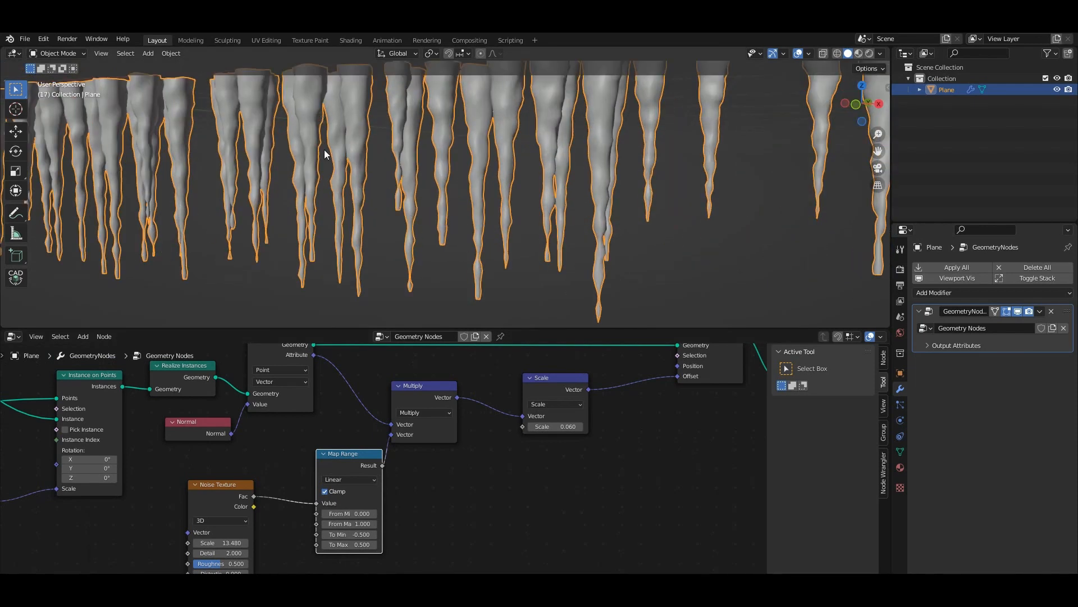
middle_click_drag(460, 137, 325, 137)
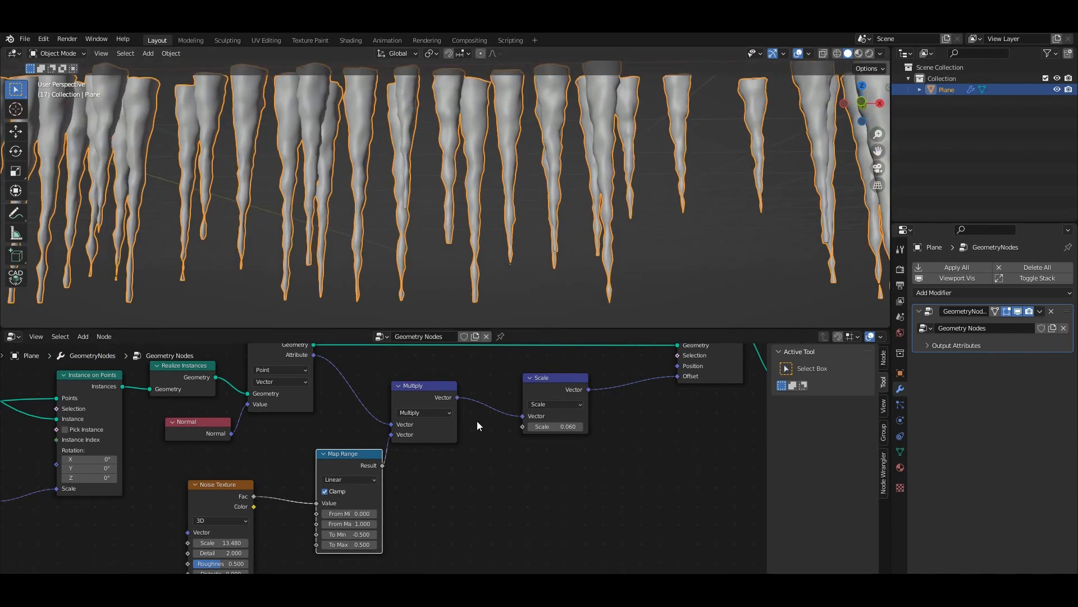
middle_click_drag(476, 425, 356, 500)
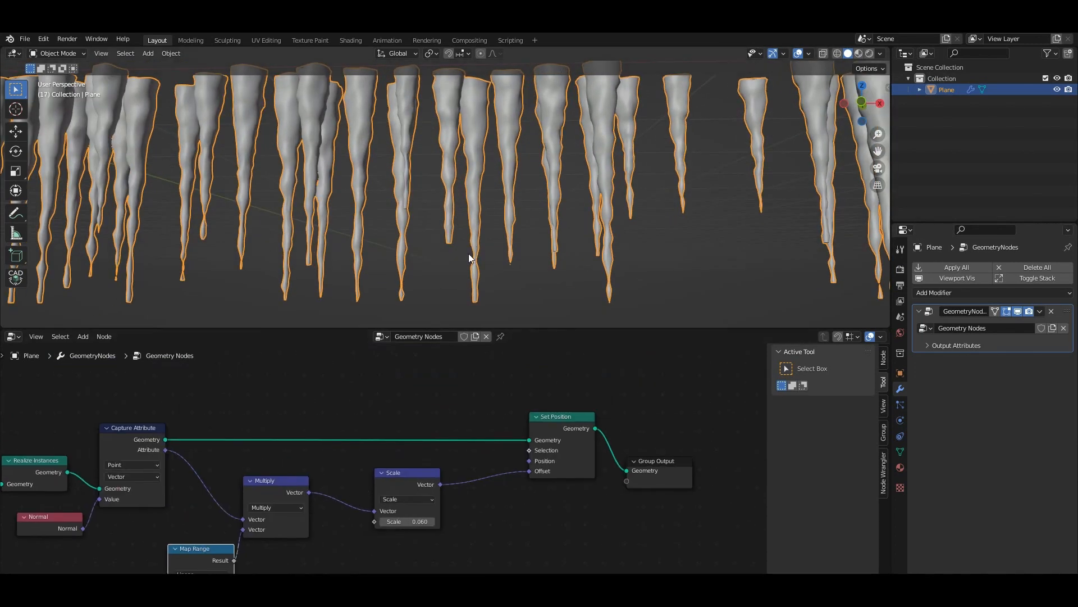
middle_click_drag(469, 254, 463, 189)
scroll(520, 244, "up", 4)
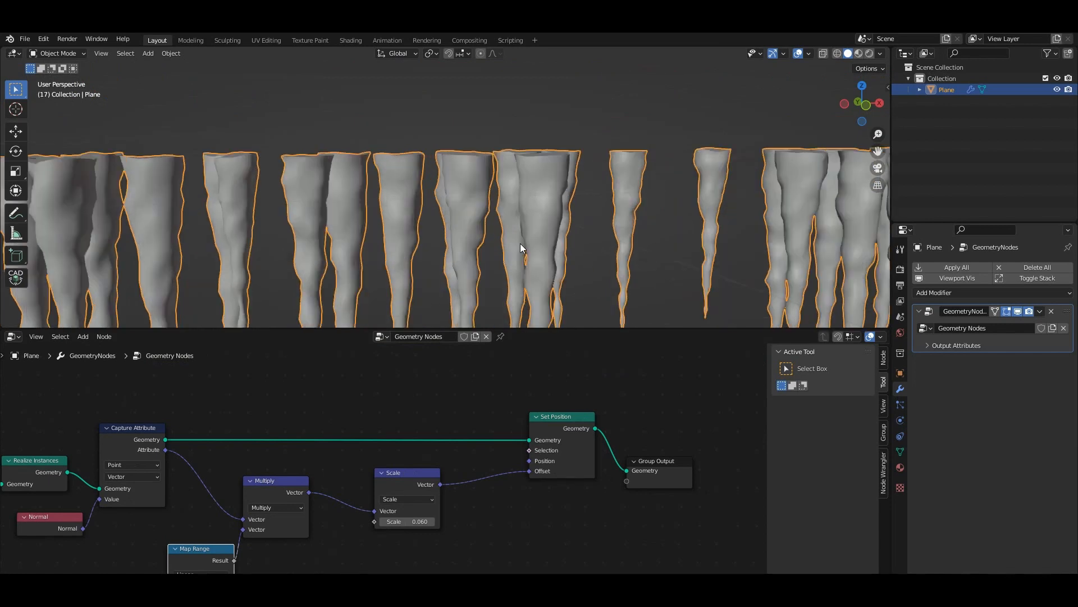
scroll(520, 244, "up", 2)
scroll(434, 235, "down", 4)
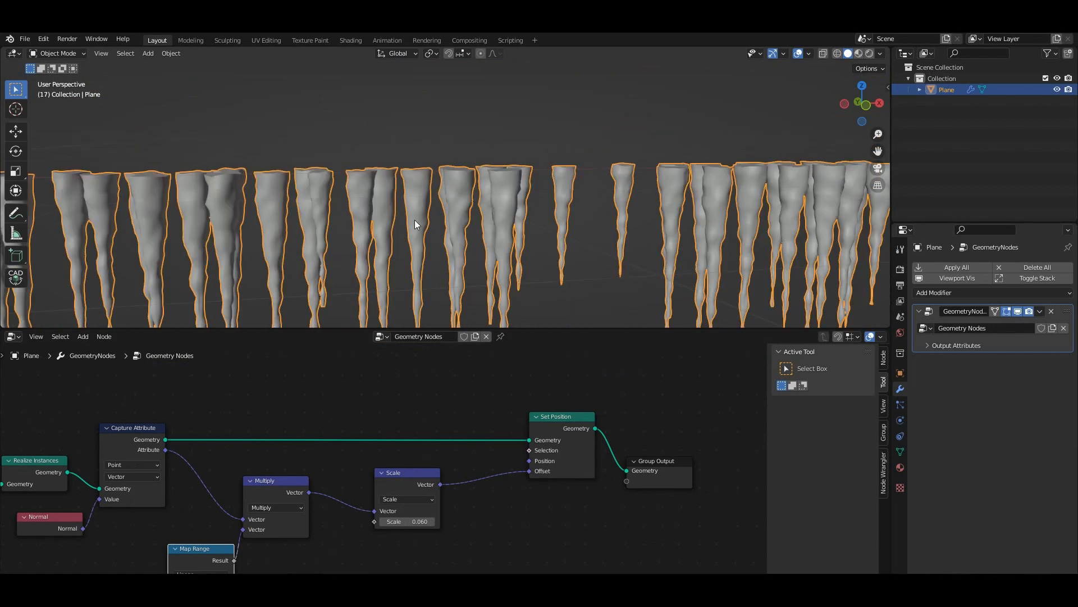
middle_click_drag(396, 245, 495, 197)
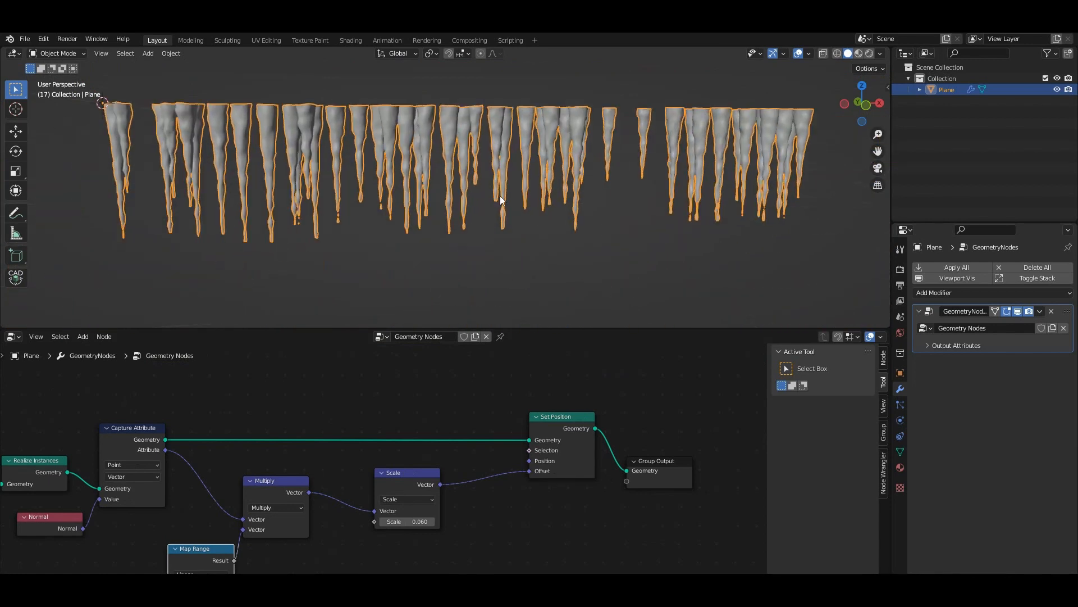
scroll(495, 197, "up", 5)
scroll(352, 226, "down", 8)
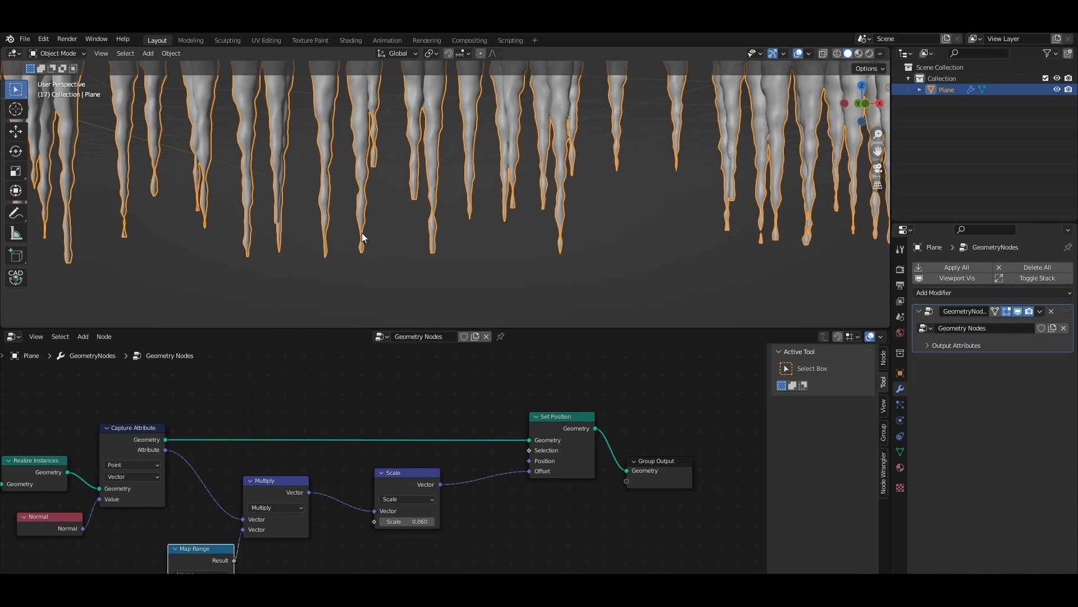
scroll(388, 185, "down", 5)
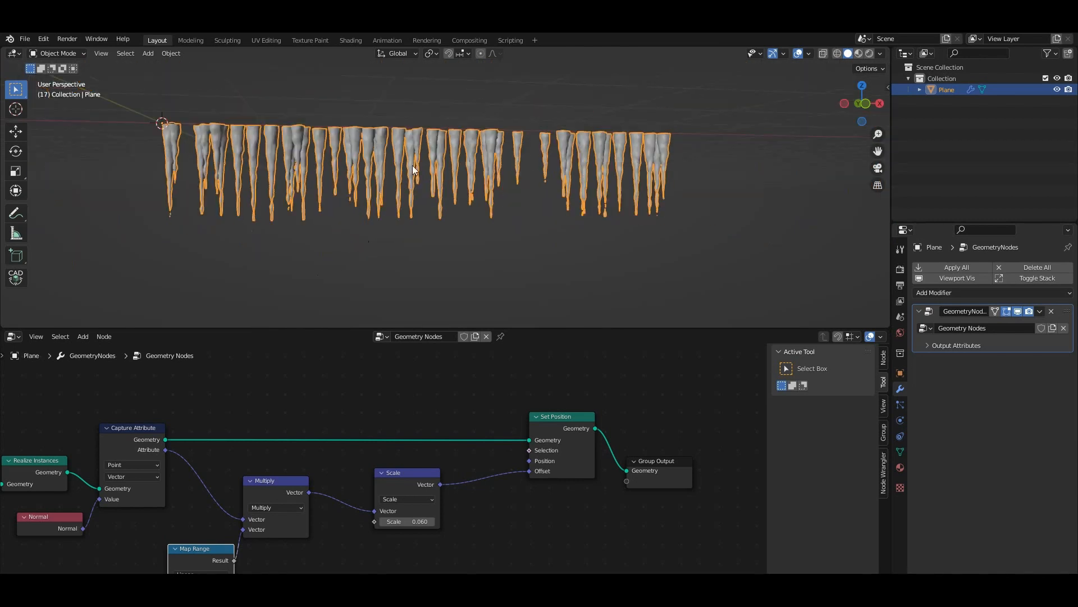
scroll(411, 180, "up", 5)
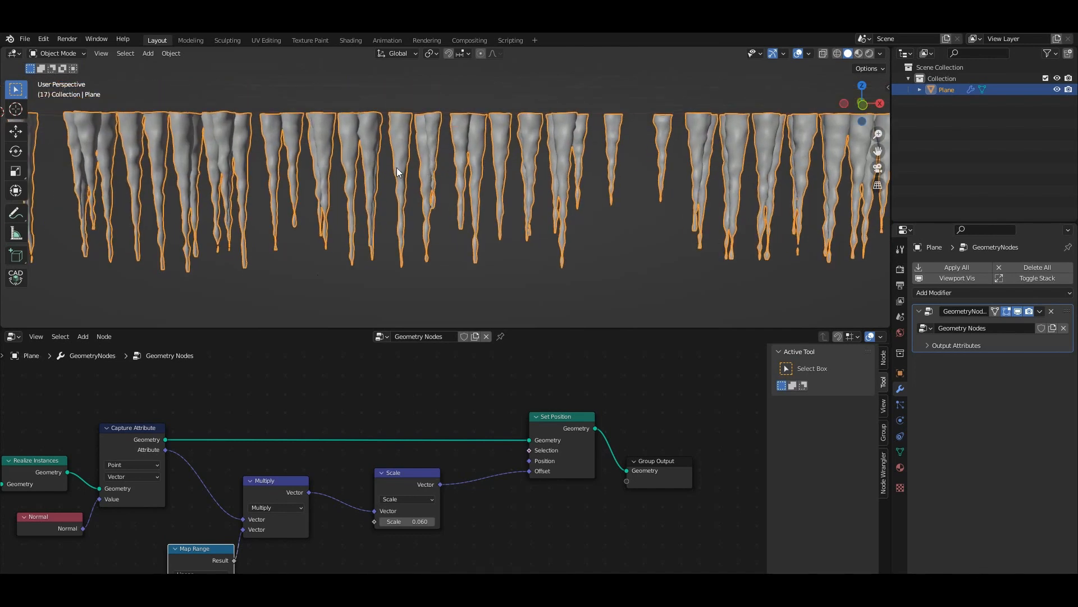
- Try to drive the displacement Scale node's factor directly with the Curve Parameter's Factor output, and remove that link
scroll(370, 423, "down", 3)
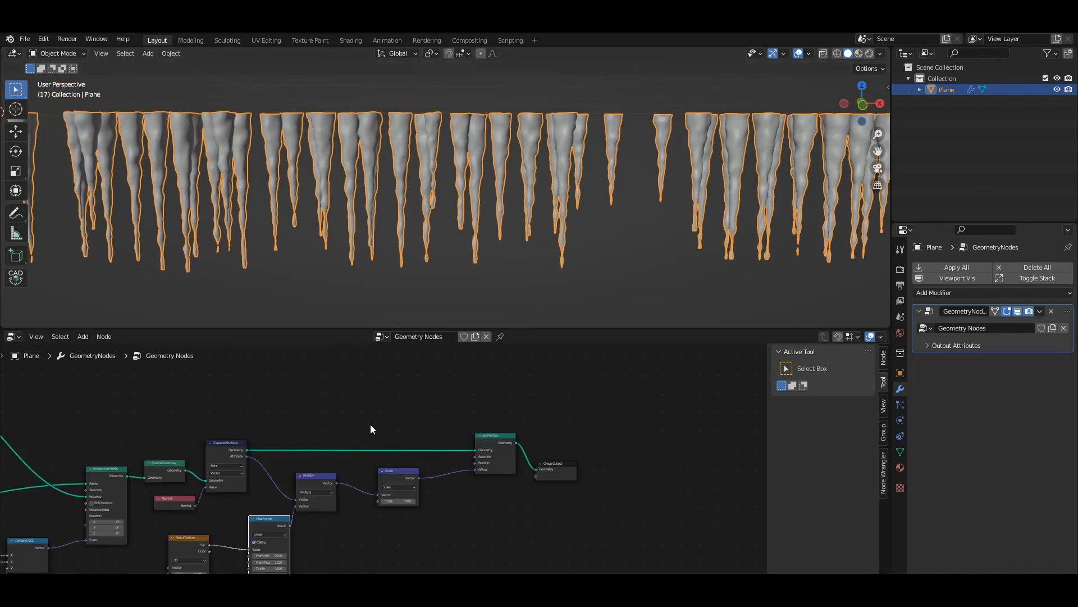
middle_click_drag(369, 423, 100, 406)
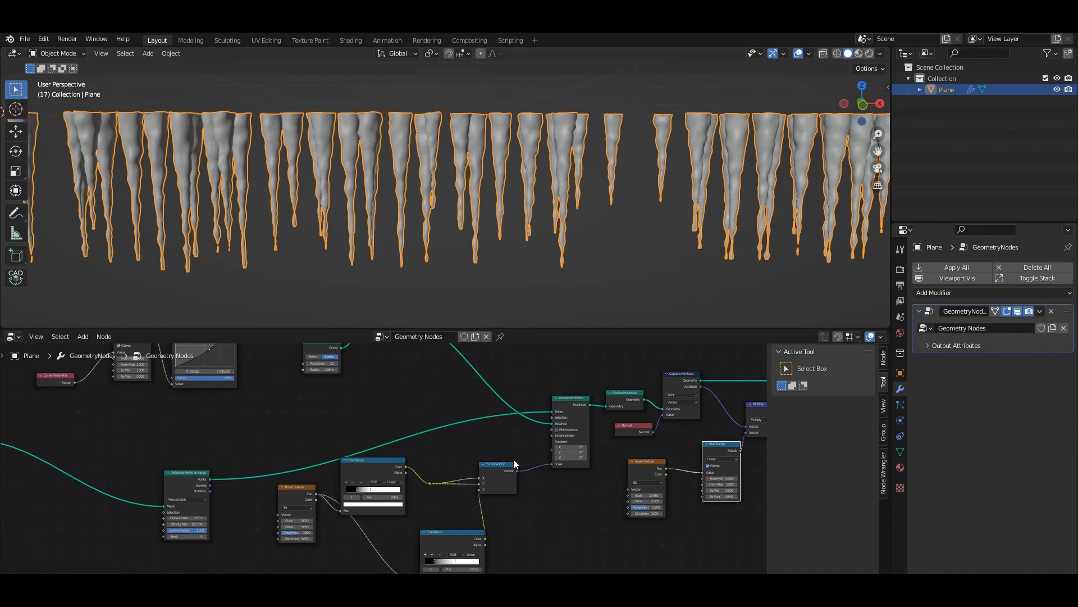
middle_click_drag(539, 458, 341, 440)
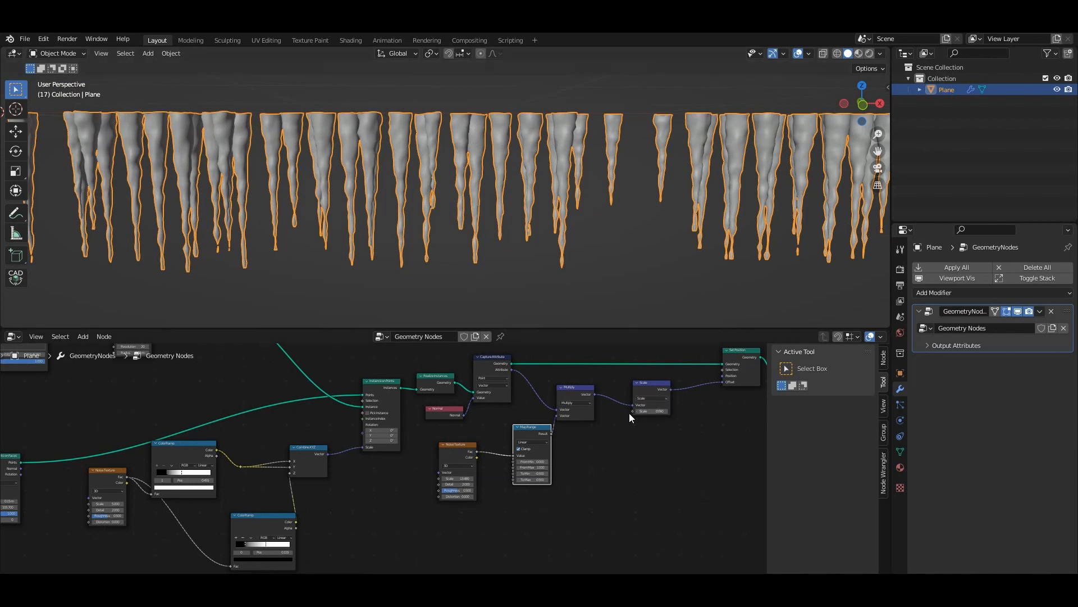
scroll(293, 462, "down", 3)
middle_click_drag(113, 426, 166, 422)
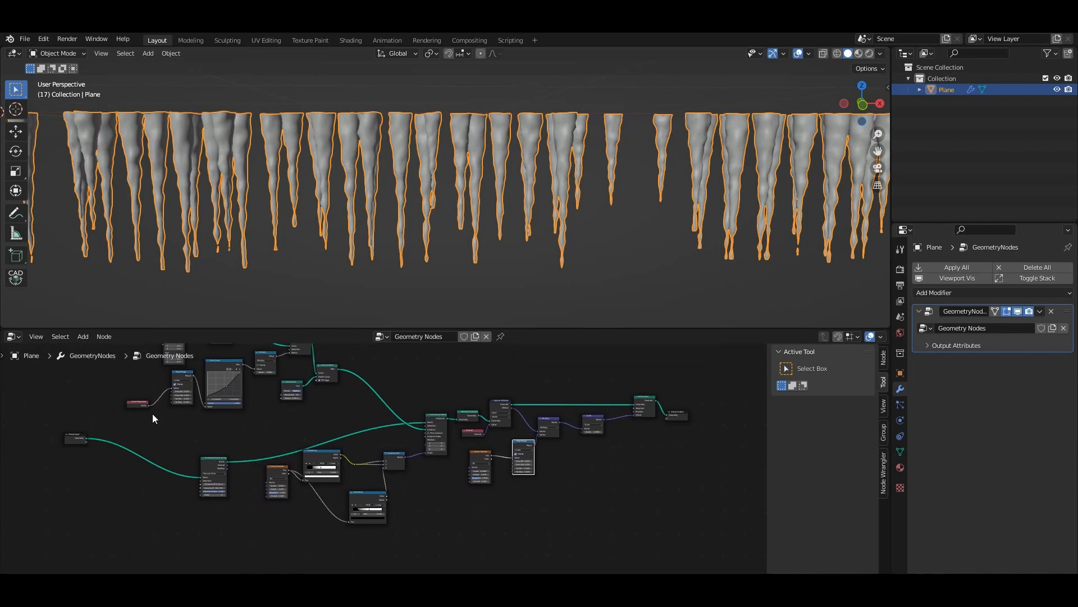
left_click_drag(148, 405, 581, 432)
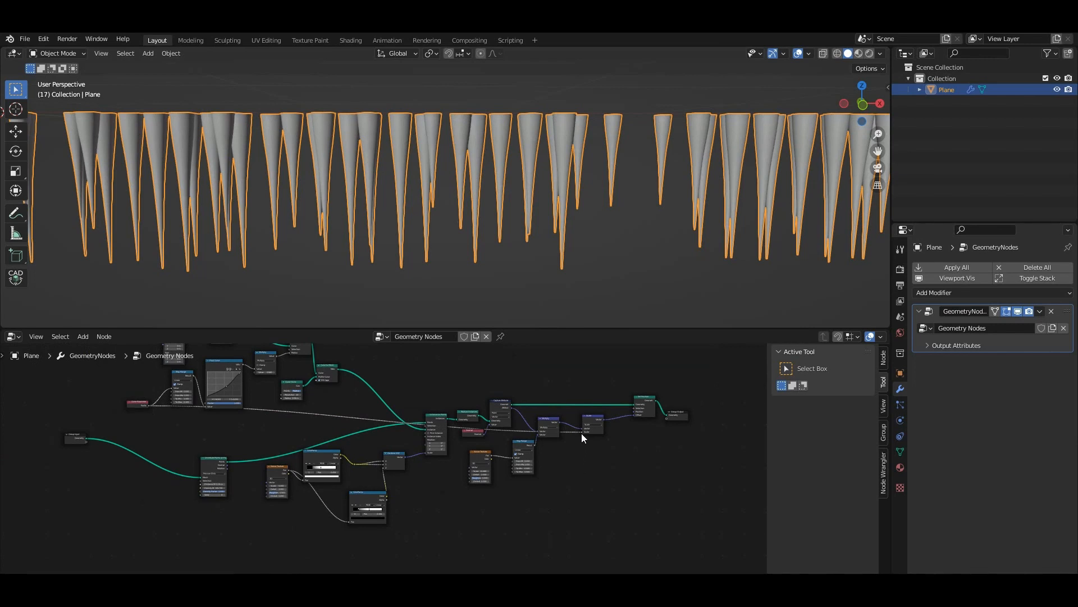
left_click_drag(582, 433, 150, 422)
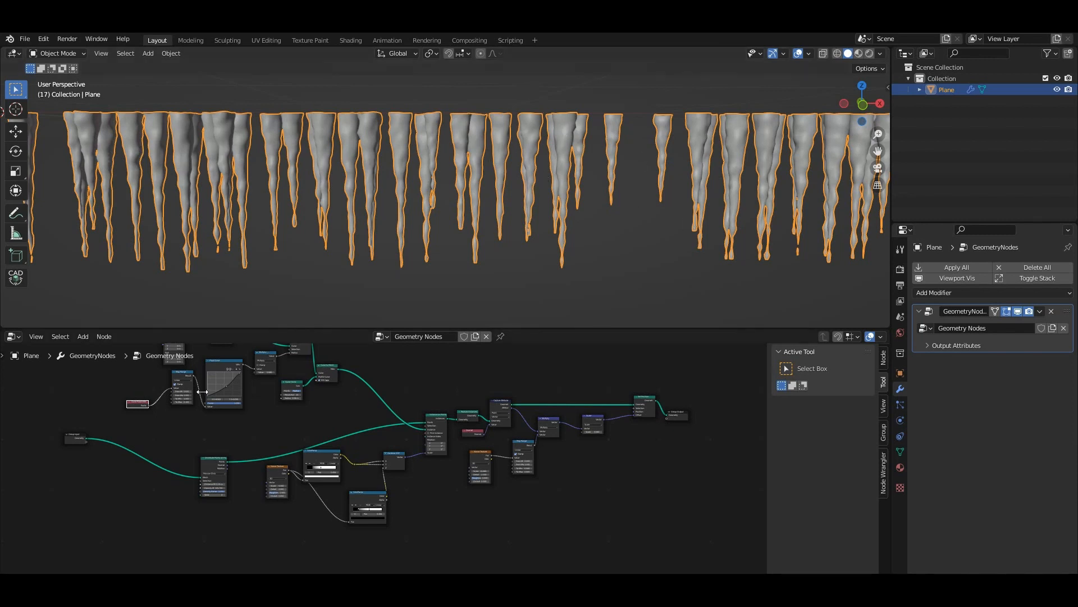
- Attach a Viewer node to the Resample Curve output in the icicle shape branch and delete it
scroll(308, 364, "up", 3)
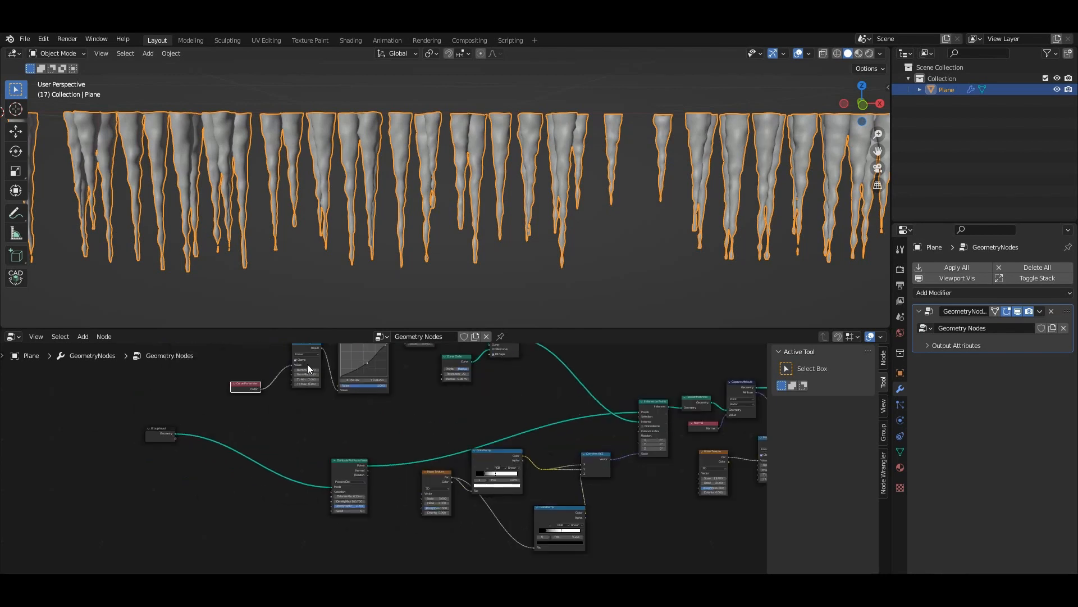
middle_click_drag(445, 422, 432, 477)
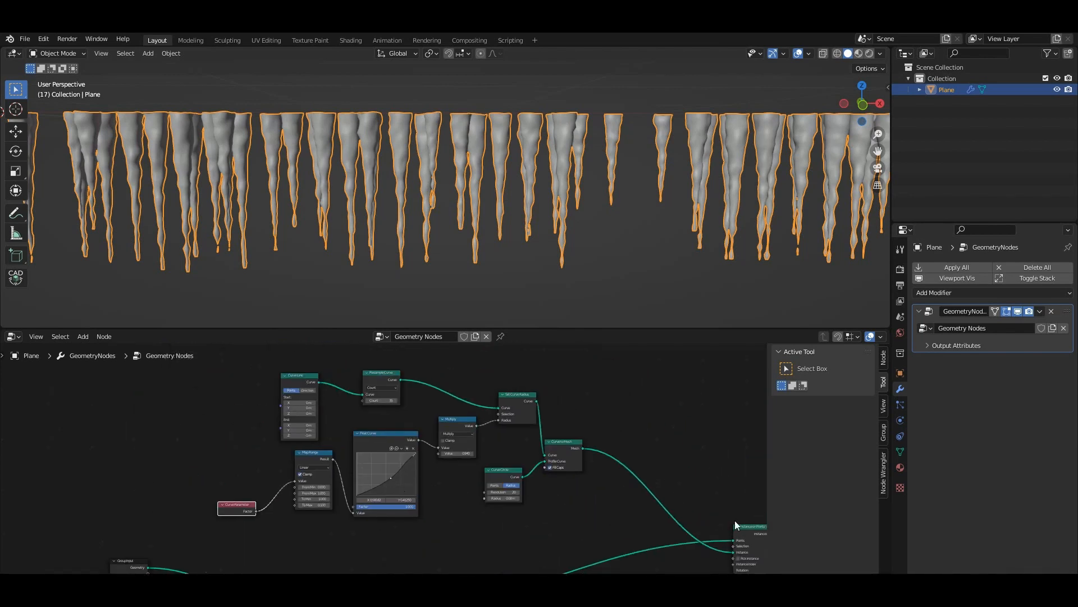
left_click(386, 376, "ctrl+shift")
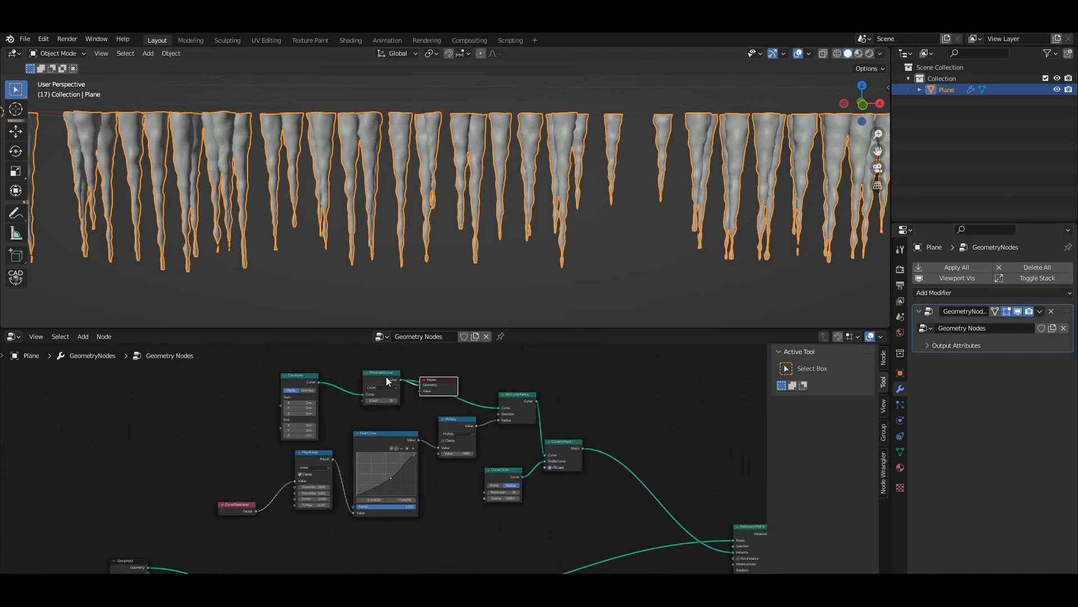
left_click_drag(453, 378, 499, 363)
key("x")
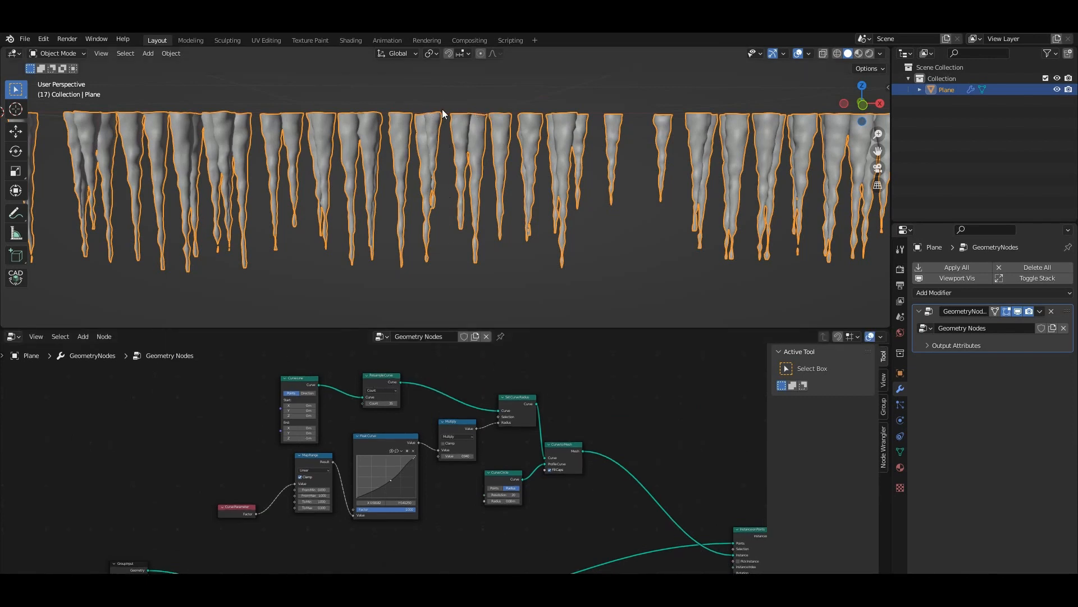
- Move the Float Curve and its Map Range node lower to make room in the icicle shape branch
middle_click_drag(484, 450, 379, 351)
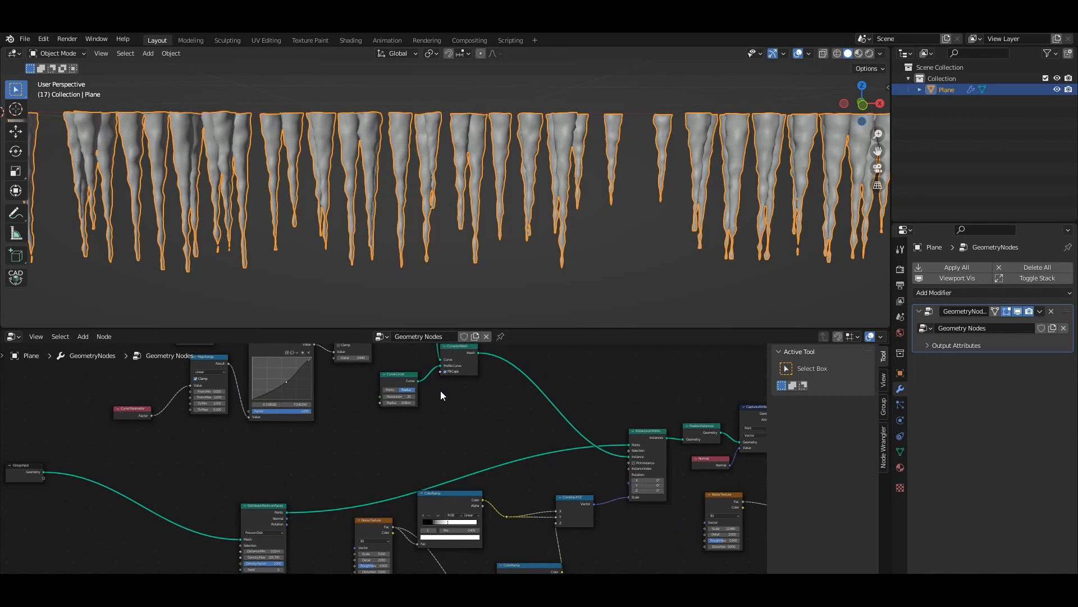
middle_click_drag(440, 390, 409, 471)
middle_click_drag(202, 434, 282, 458)
left_click_drag(324, 453, 361, 493)
left_click_drag(251, 471, 292, 504)
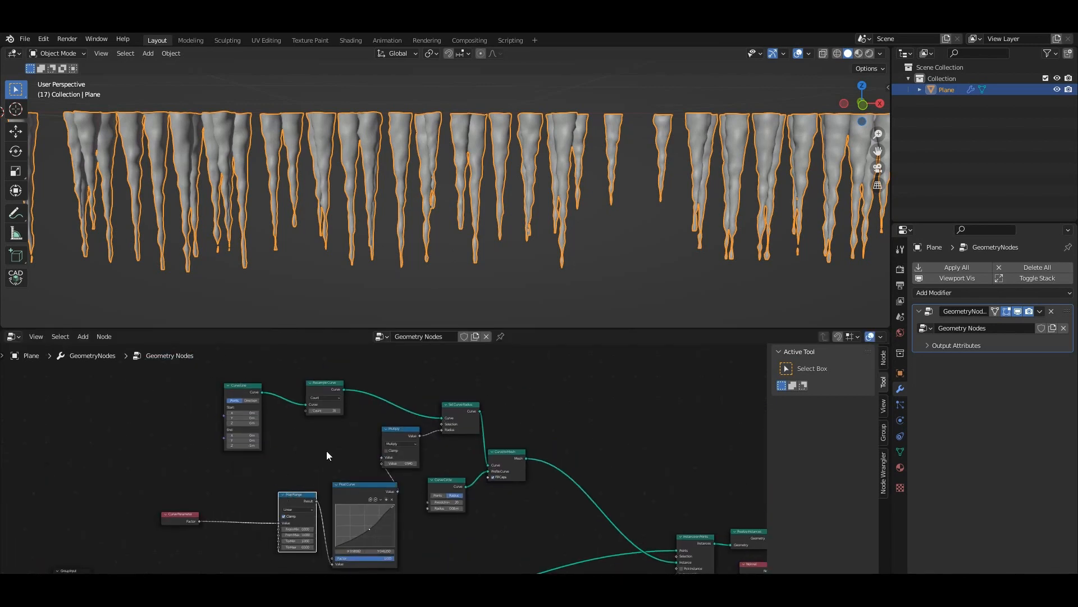
- Insert a Capture Attribute node into the link between Resample Curve and Set Curve Radius
key("shift+a")
left_click(290, 361)
type("c")
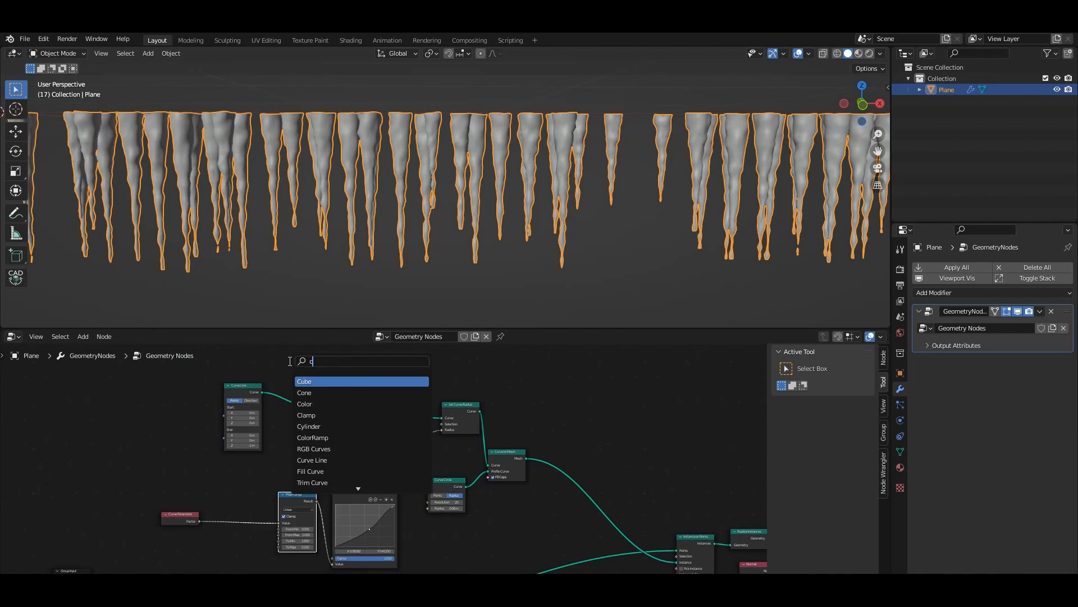
type("ao")
key("BackSpace")
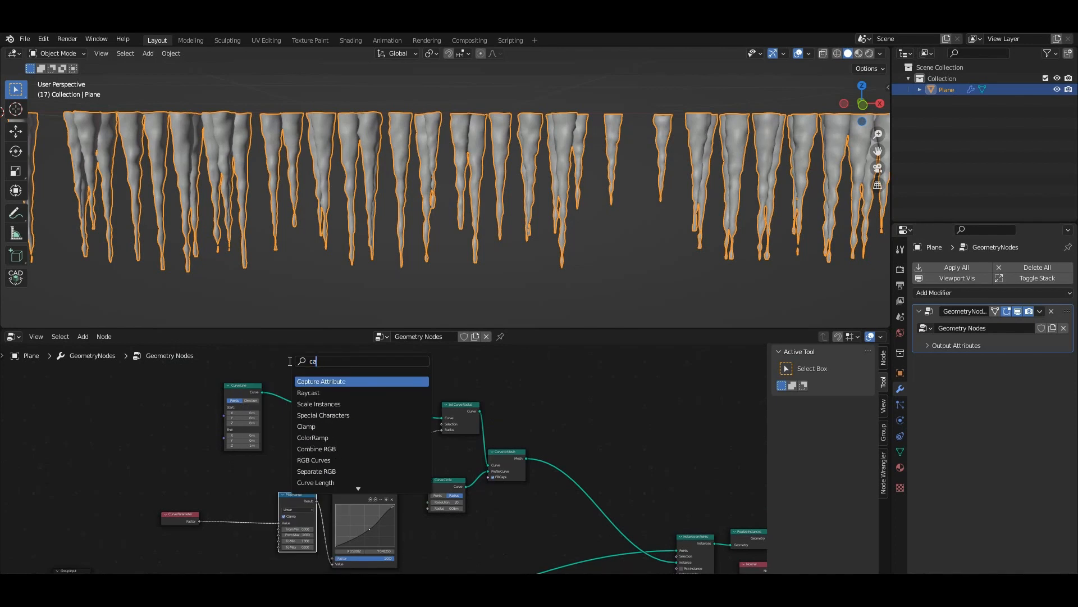
type("p")
left_click(332, 382)
left_click(398, 381)
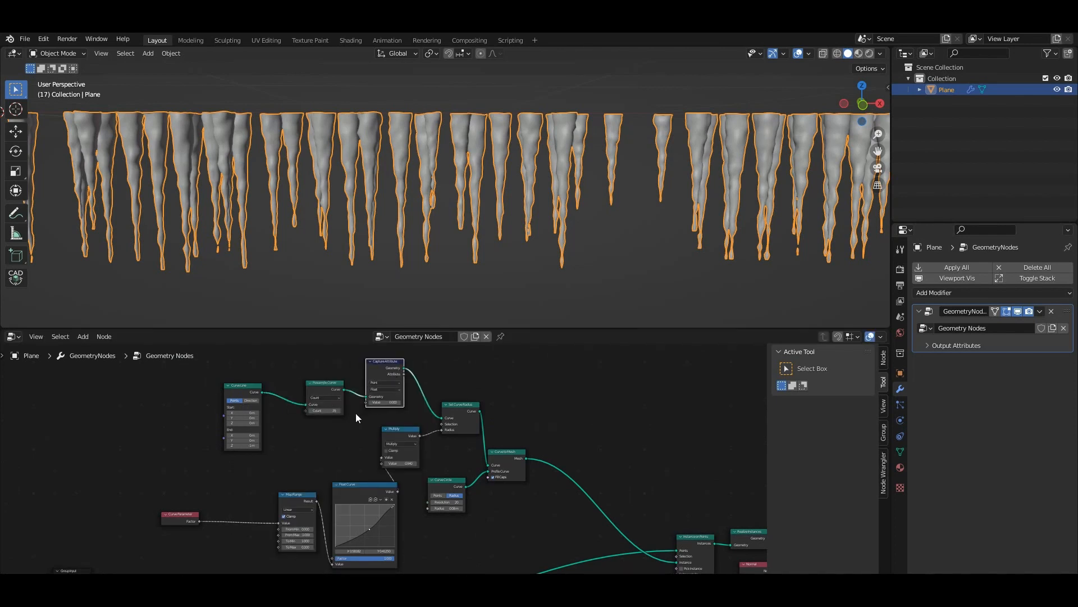
- Feed the Curve Parameter's Factor into the new Capture Attribute node's Value and link its Attribute output to the displacement Scale node's Scale input
scroll(355, 416, "up", 1)
left_click_drag(175, 528, 364, 393)
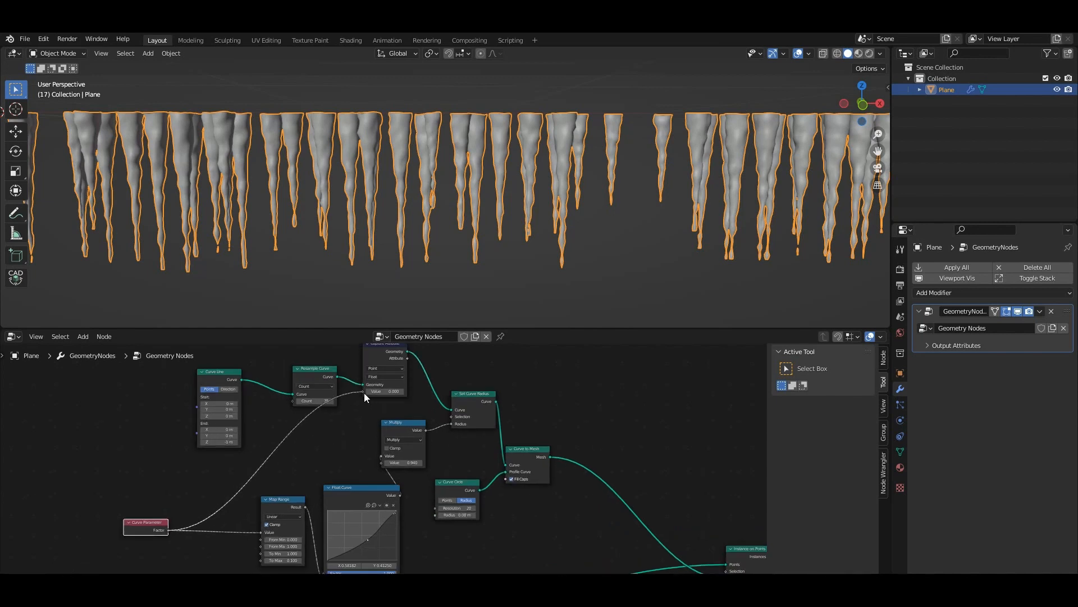
middle_click_drag(386, 391, 278, 409)
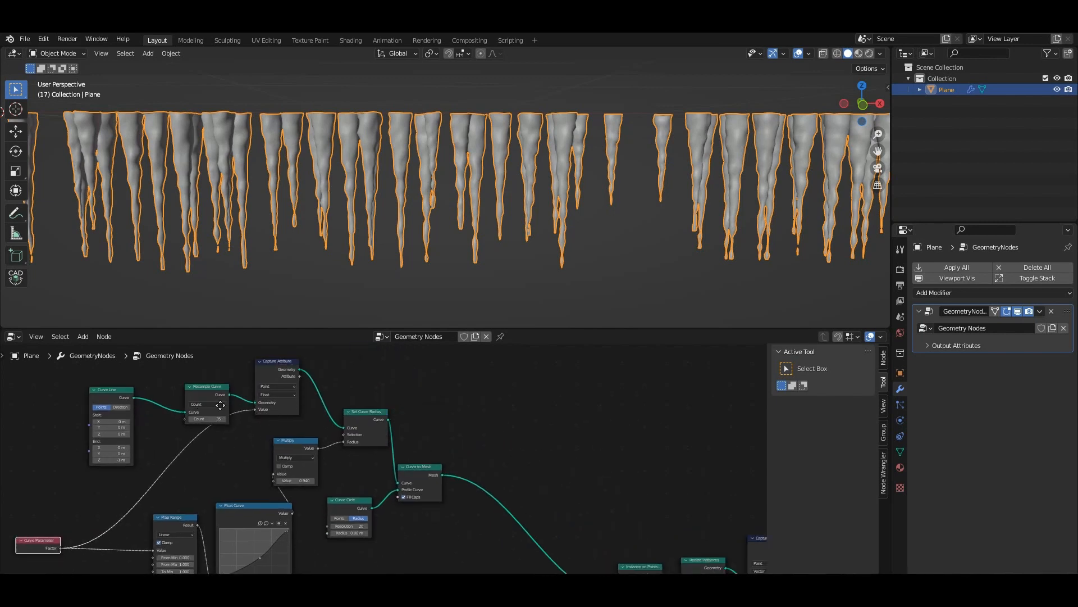
scroll(288, 447, "down", 6)
middle_click_drag(300, 444, 197, 417)
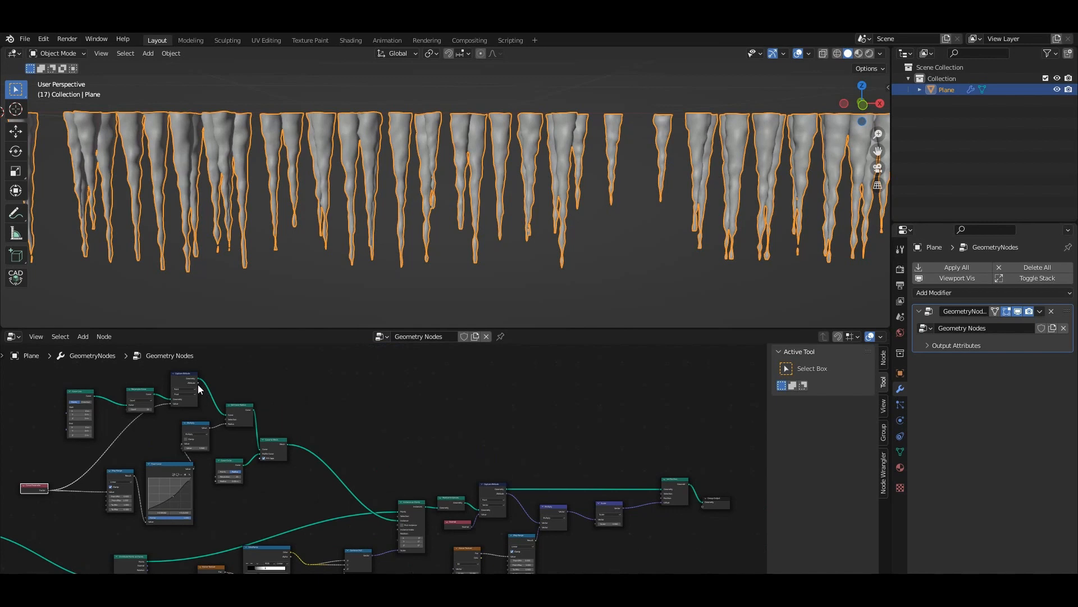
left_click_drag(197, 384, 598, 524)
scroll(463, 170, "down", 8)
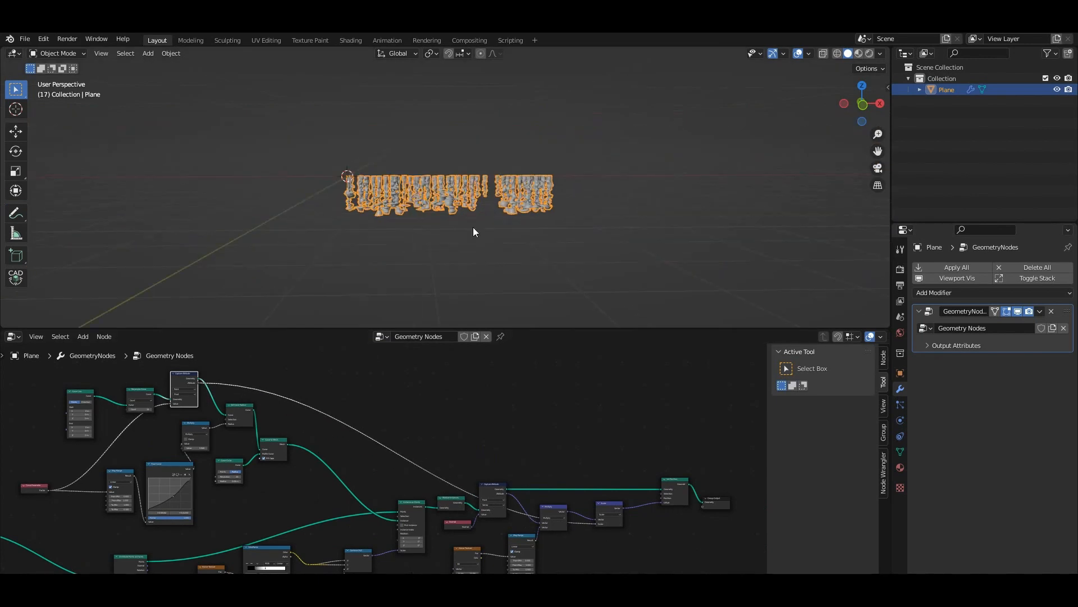
- Replace the curve Capture Attribute node's Value input with the Map Range Result, and move that Map Range node closer to the Curve Line node
scroll(570, 395, "up", 2)
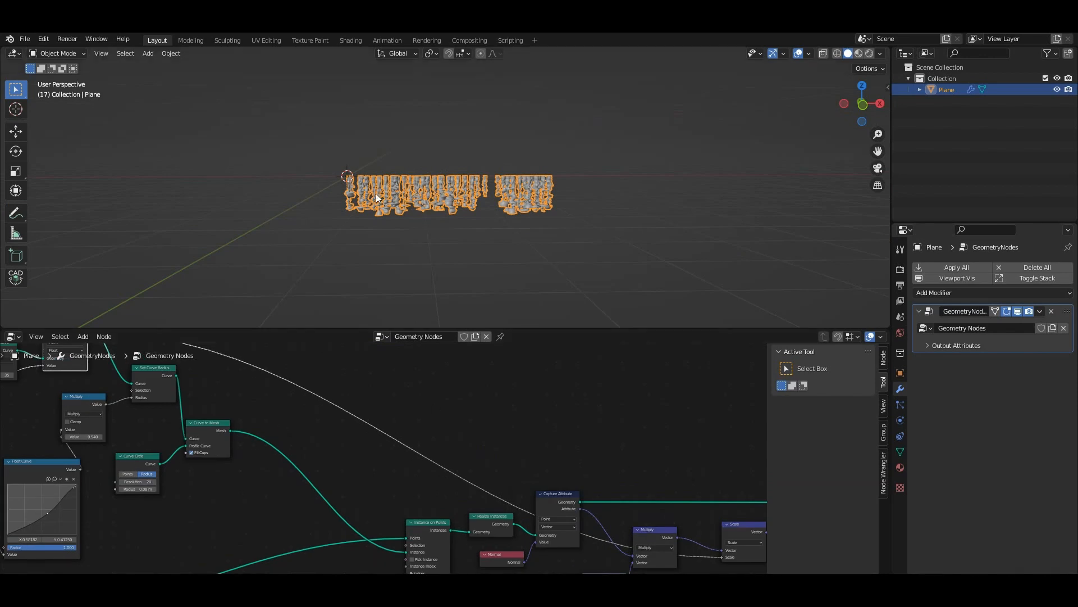
scroll(426, 192, "up", 10)
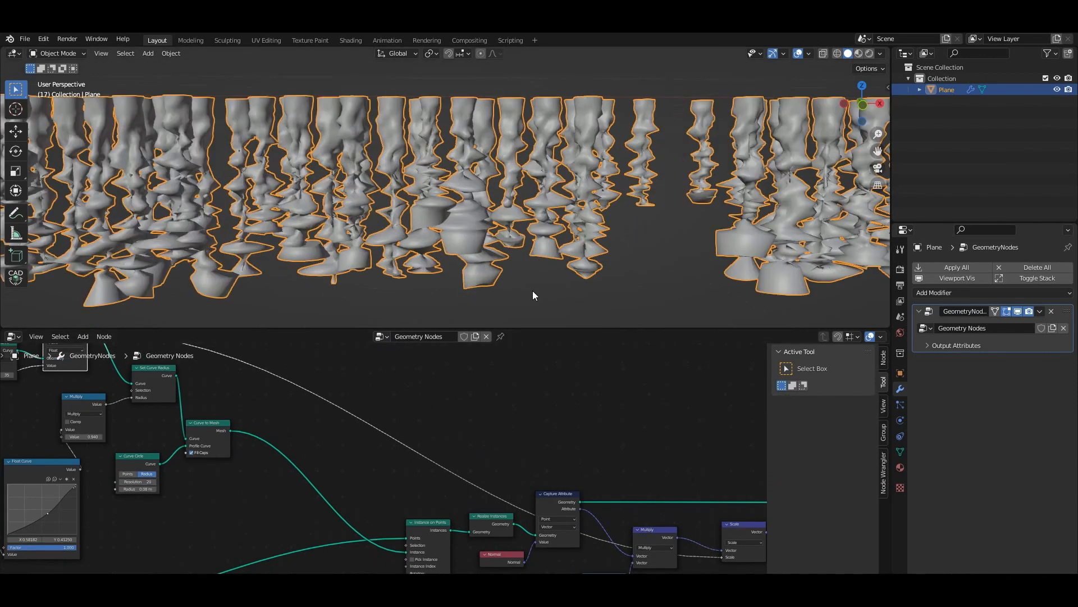
scroll(345, 220, "down", 5)
scroll(440, 387, "down", 2)
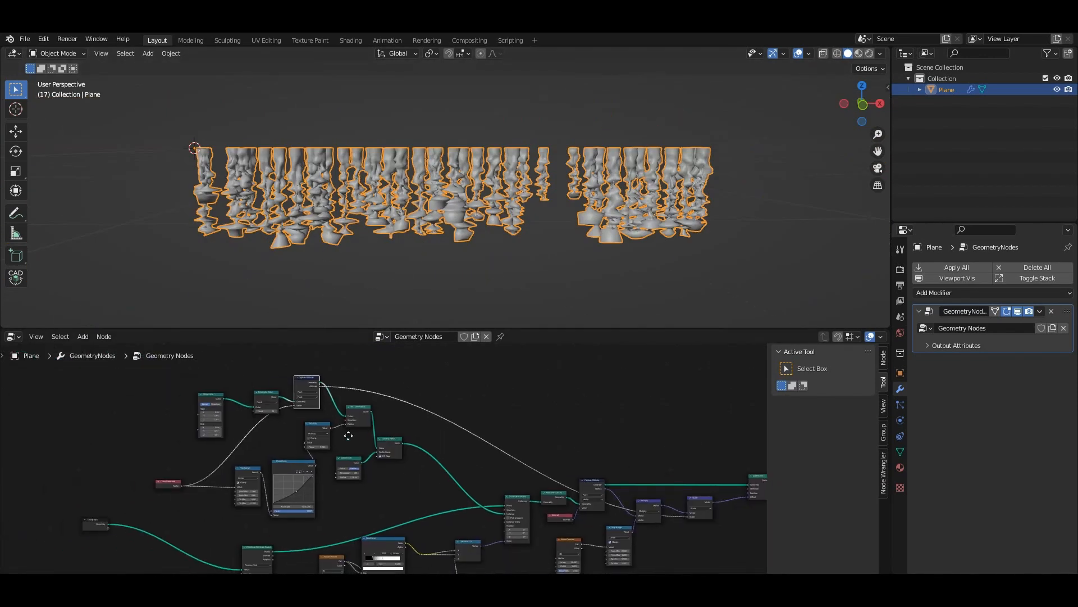
scroll(265, 471, "up", 2)
middle_click_drag(260, 451, 460, 414)
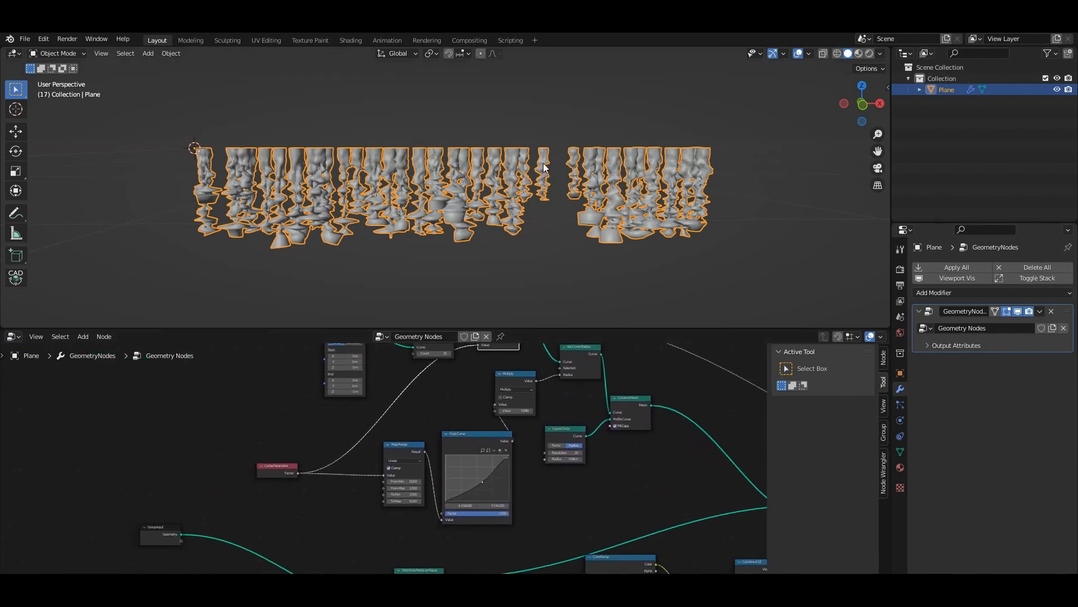
scroll(471, 154, "up", 4)
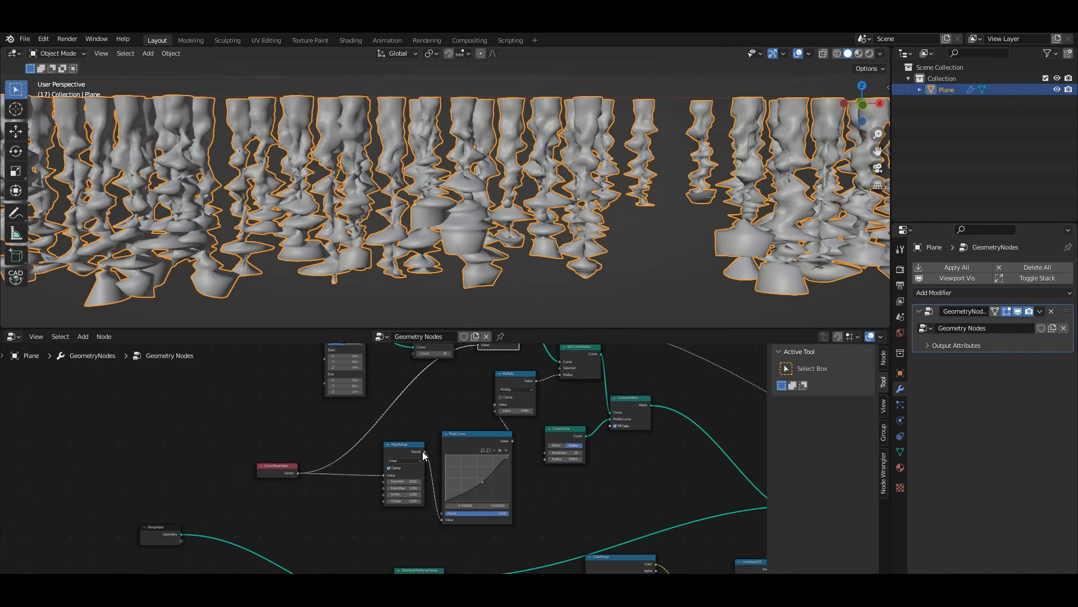
left_click_drag(422, 450, 479, 391)
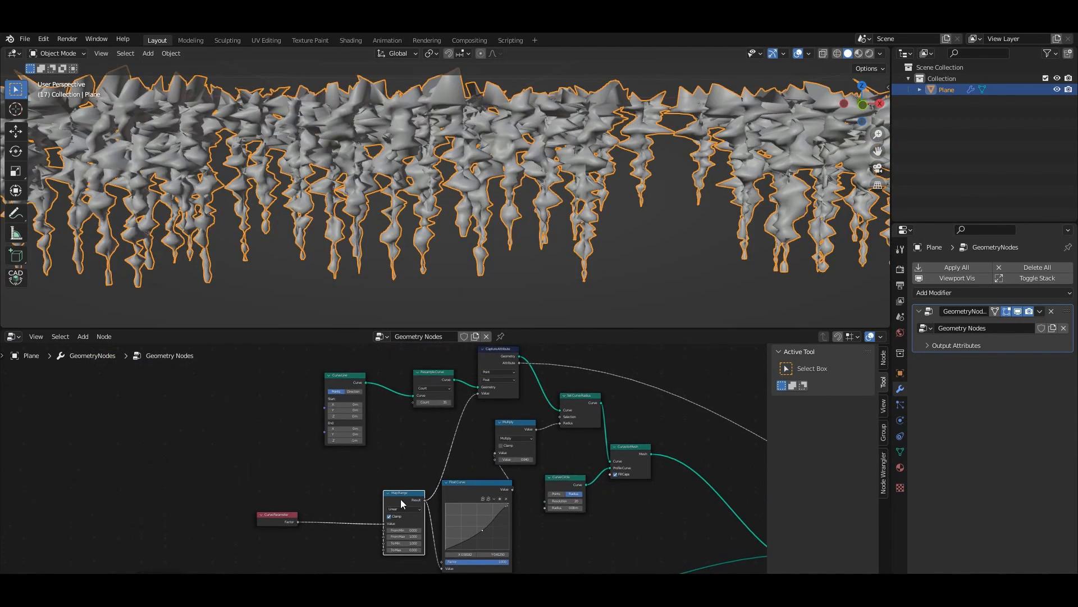
left_click_drag(400, 499, 382, 468)
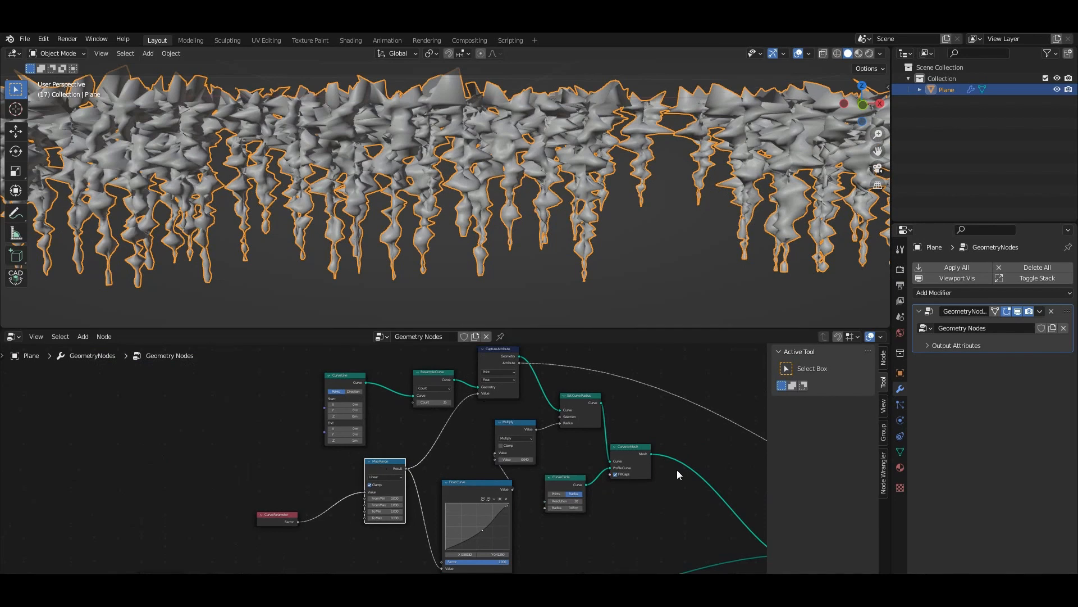
- Move the displacement branch's vector Multiply and Scale nodes apart to make room on the captured attribute's link
scroll(365, 473, "down", 4)
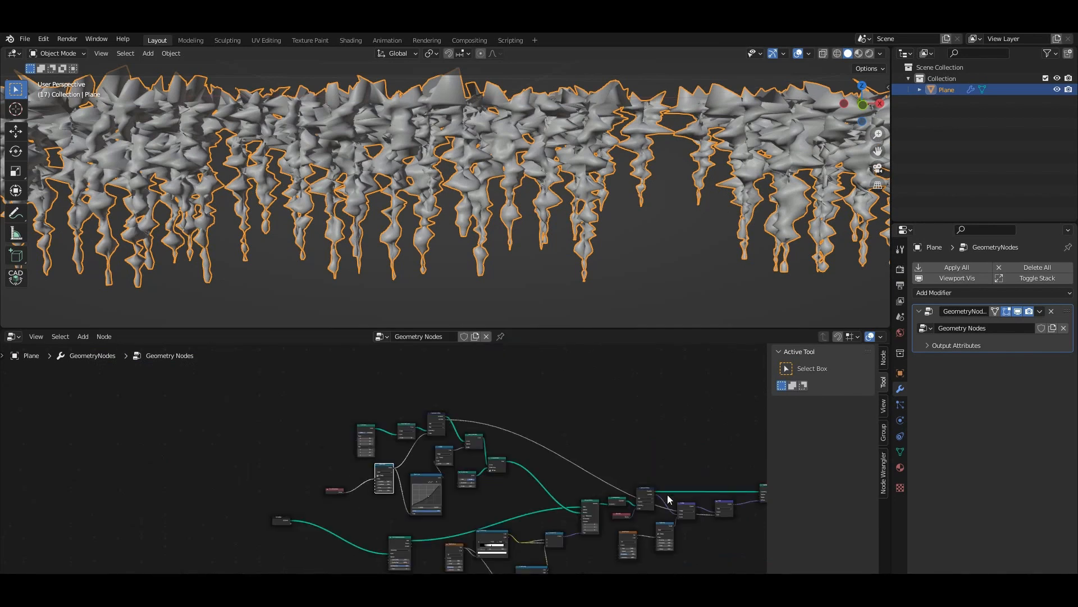
middle_click_drag(667, 494, 426, 452)
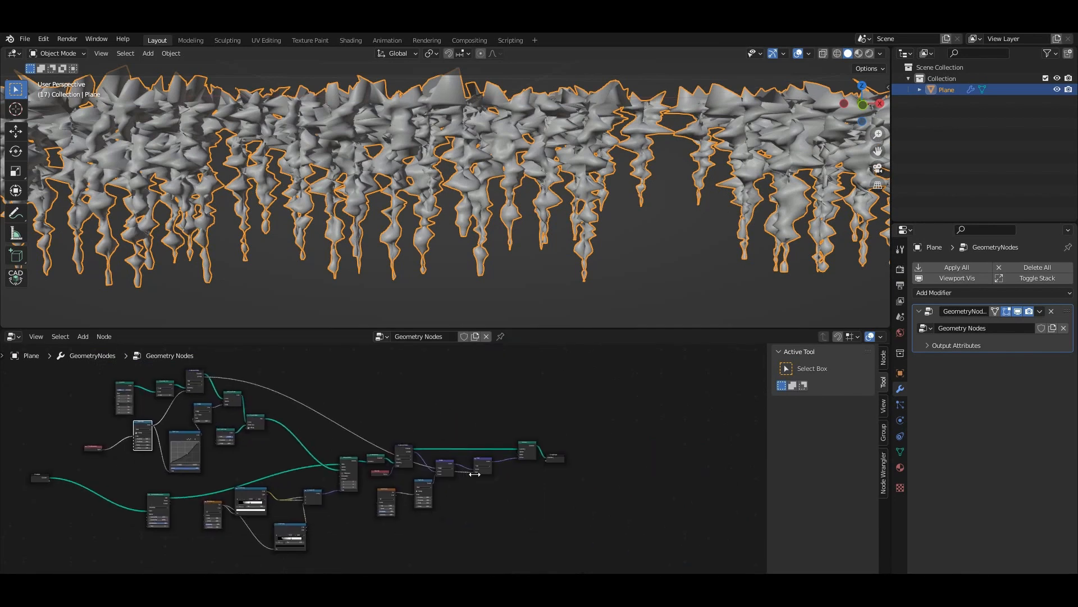
scroll(475, 474, "up", 7)
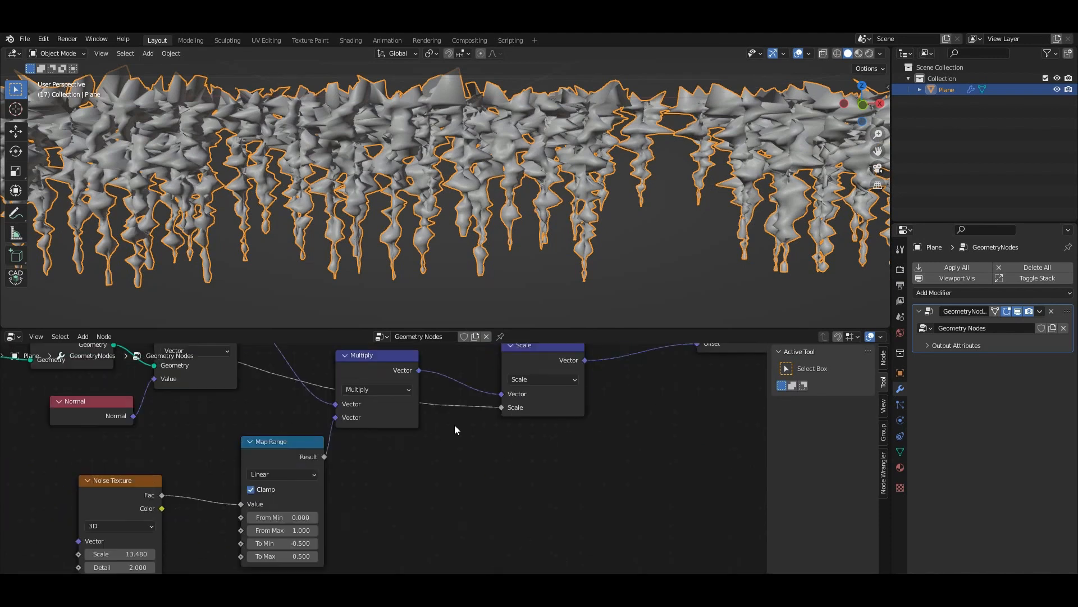
left_click_drag(382, 365, 423, 492)
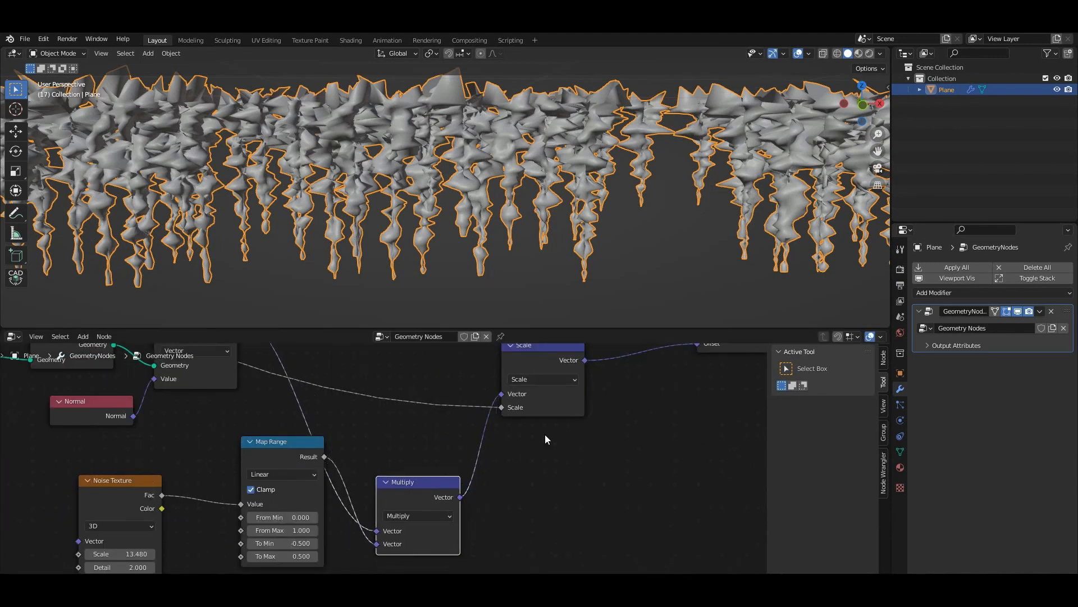
left_click_drag(532, 359, 643, 432)
scroll(463, 448, "down", 7)
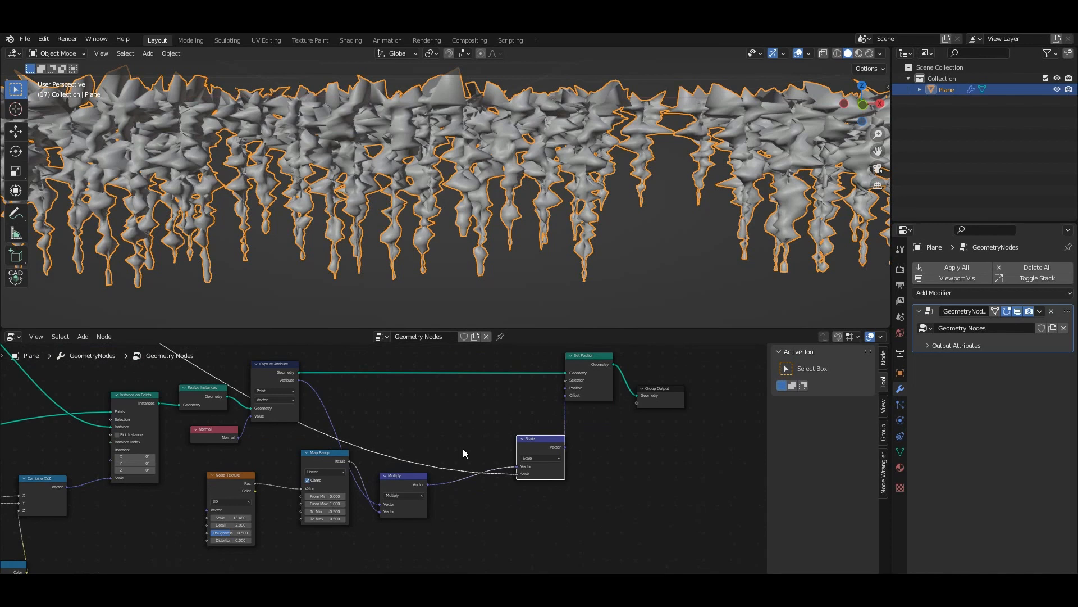
- Insert a Math node into the captured attribute's link to the Scale node and set its Add value to -0.870
key("shift+a")
left_click(429, 351)
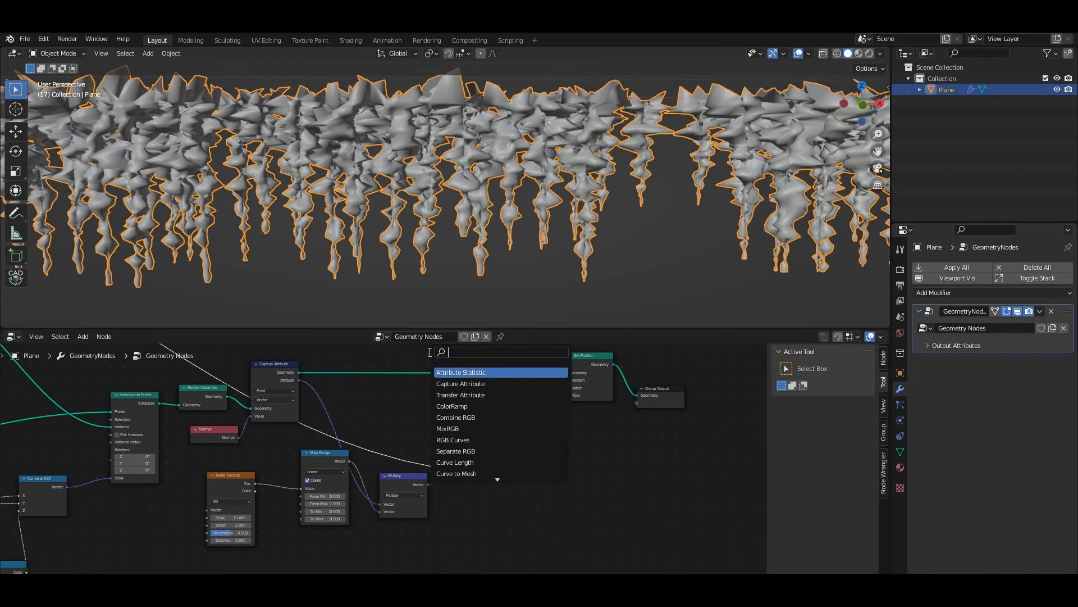
type("maty")
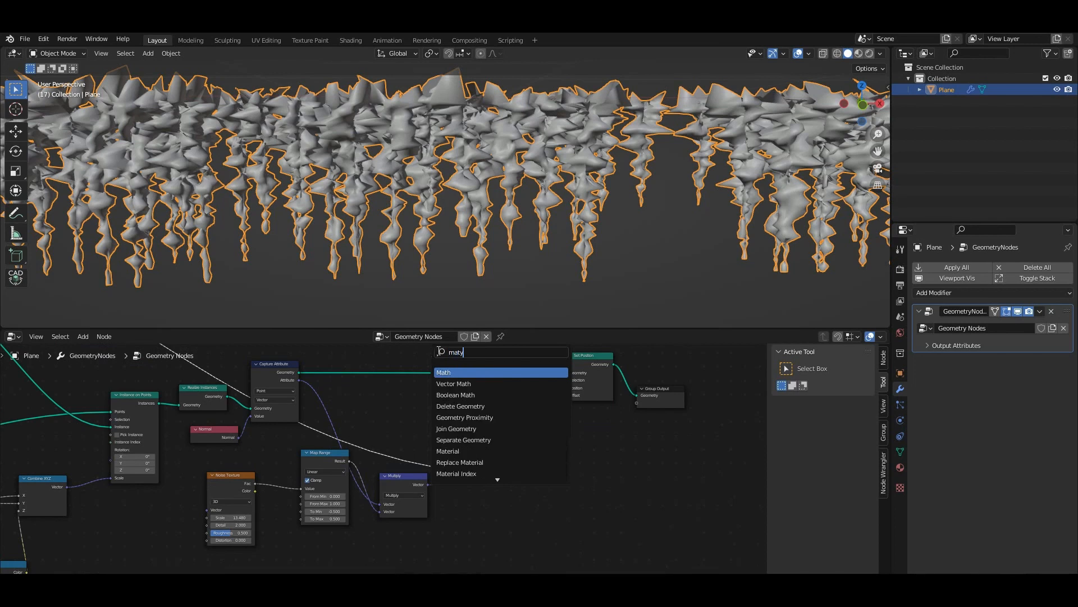
left_click(447, 372)
left_click(398, 449)
scroll(388, 464, "up", 3)
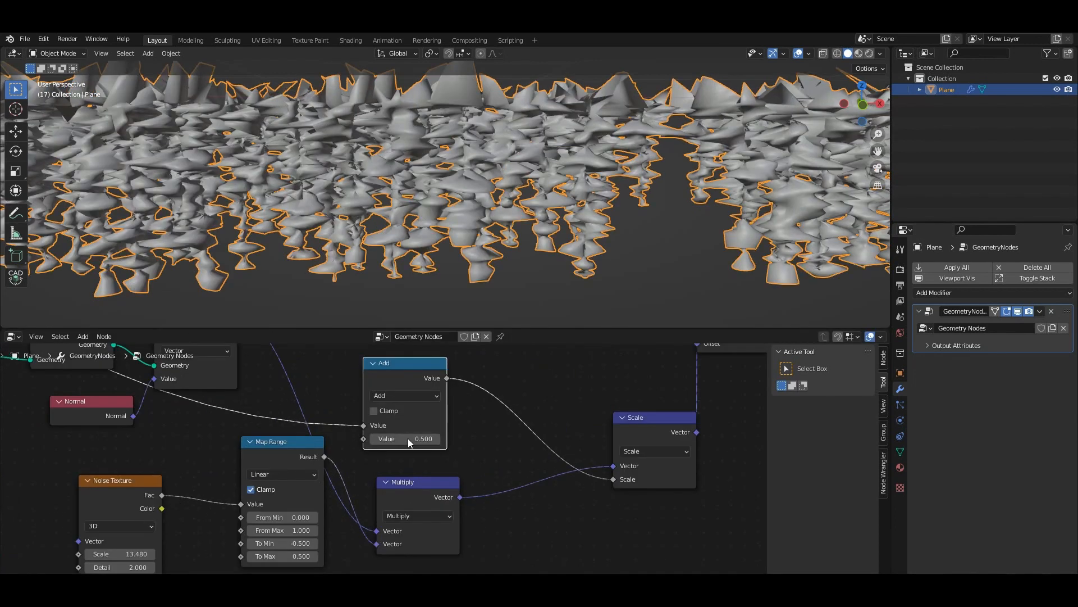
left_click_drag(410, 442, 337, 442)
scroll(469, 247, "down", 4)
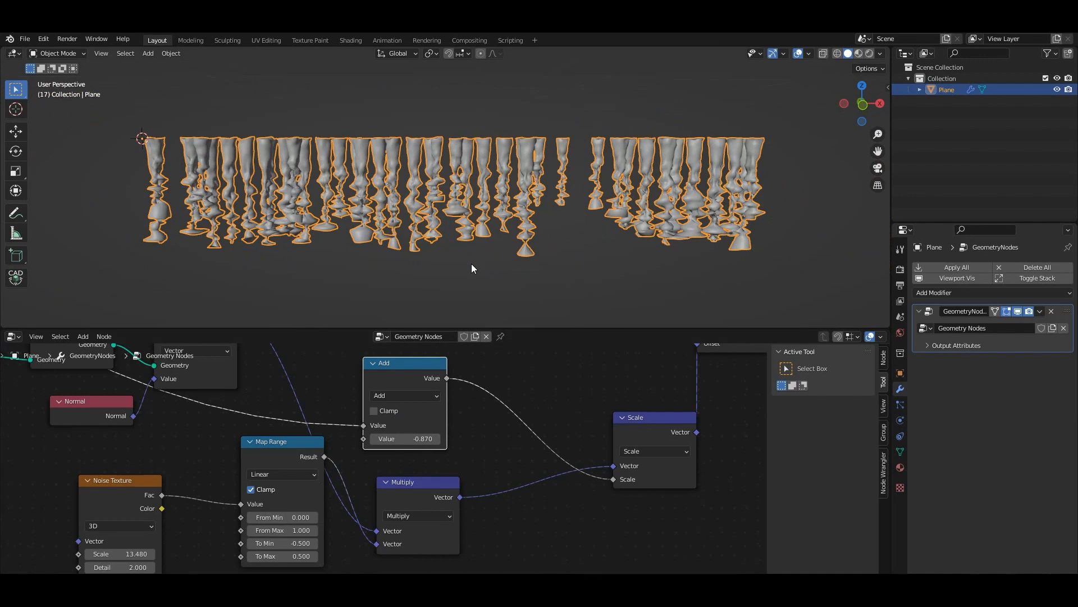
- Switch the inserted Math node to Multiply and set its value to 0.070
left_click(387, 395)
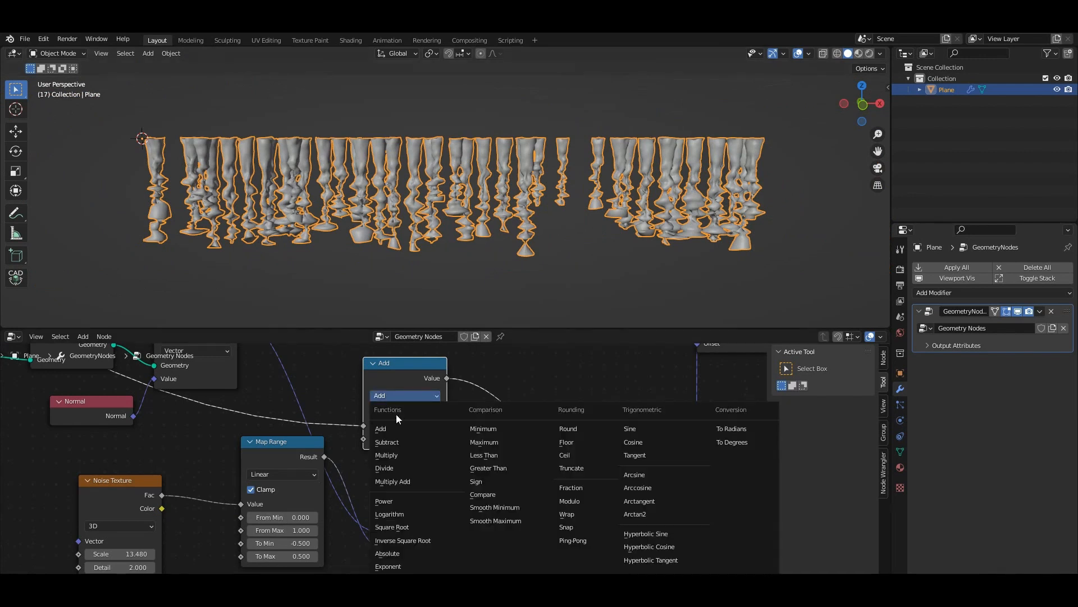
left_click(399, 454)
scroll(433, 418, "up", 2)
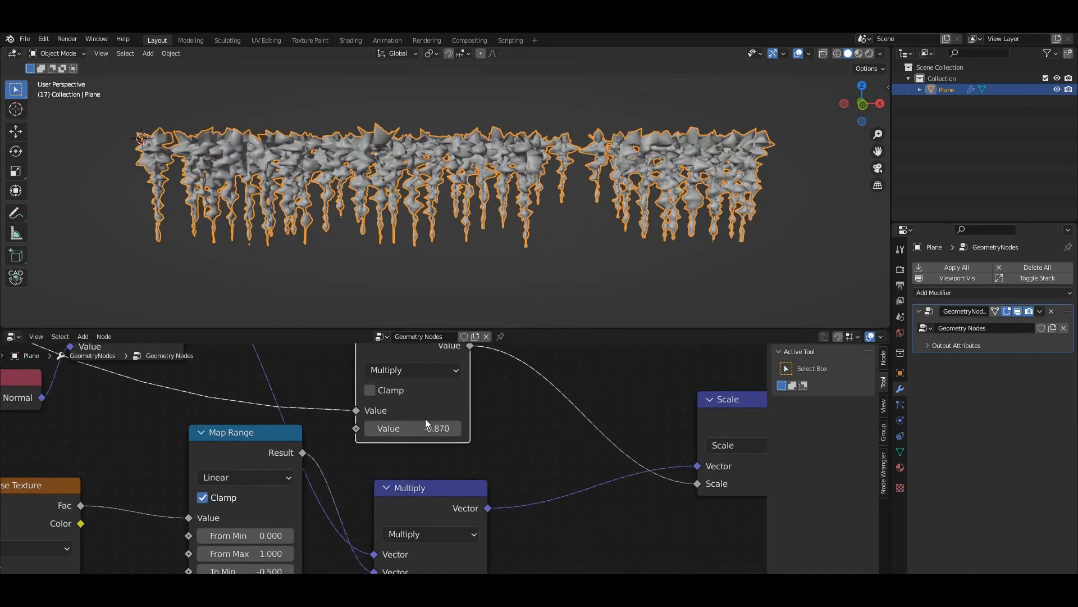
mouse_move(426, 428)
left_mouse_down()
mouse_move(435, 428)
mouse_move(406, 428)
left_mouse_up()
- Examine the displaced icicles from their roots to their tips and from several angles to check how the noise strength varies
scroll(427, 183, "up", 5)
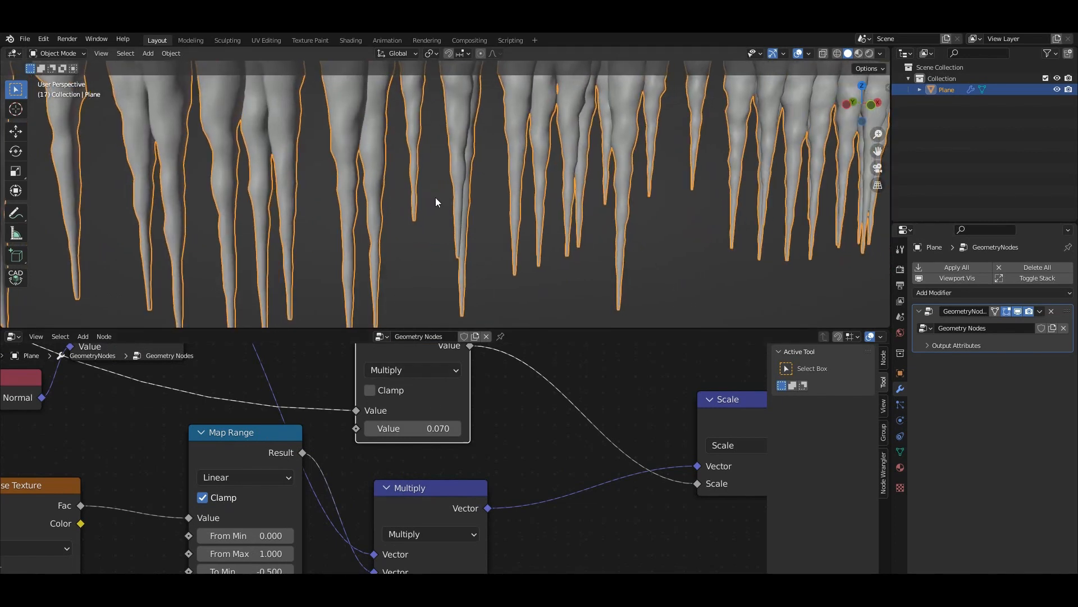
middle_click_drag(454, 162, 481, 220, "shift")
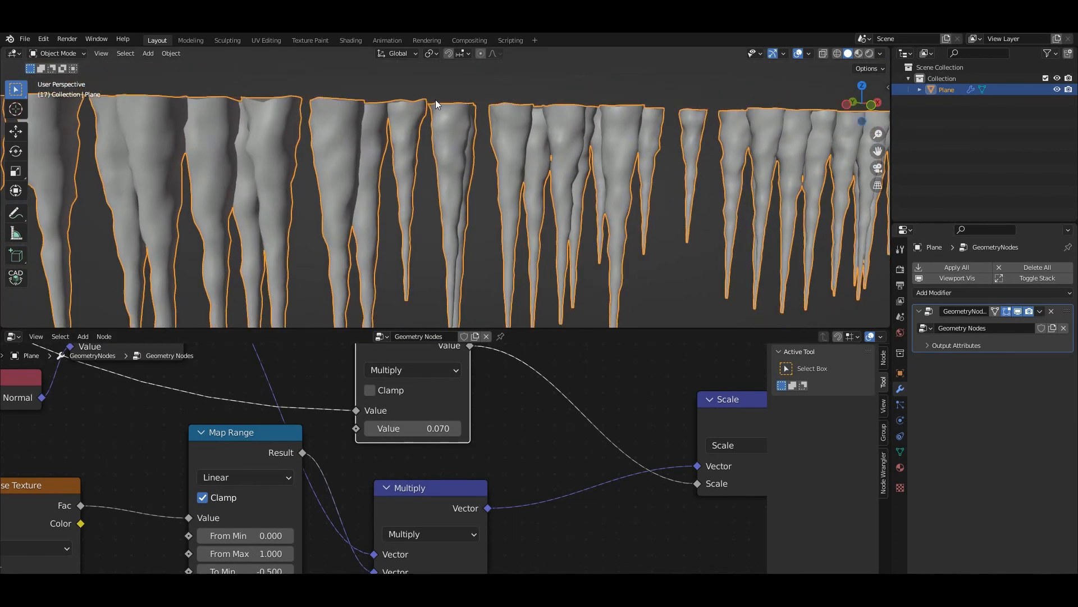
middle_click_drag(435, 100, 310, 124)
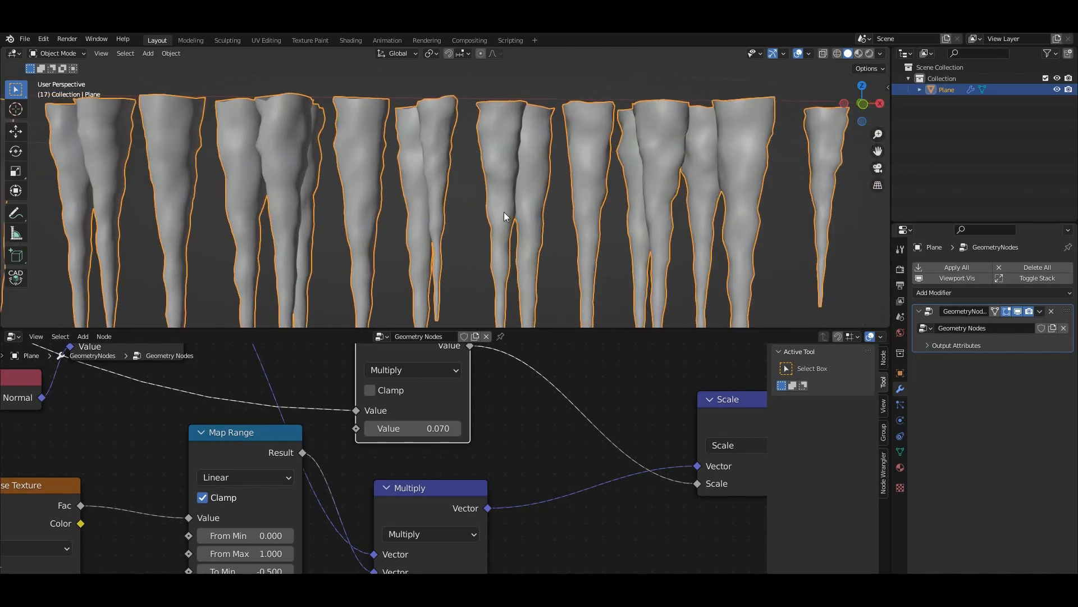
middle_click_drag(504, 211, 471, 95, "shift")
middle_click_drag(360, 273, 416, 226, "shift")
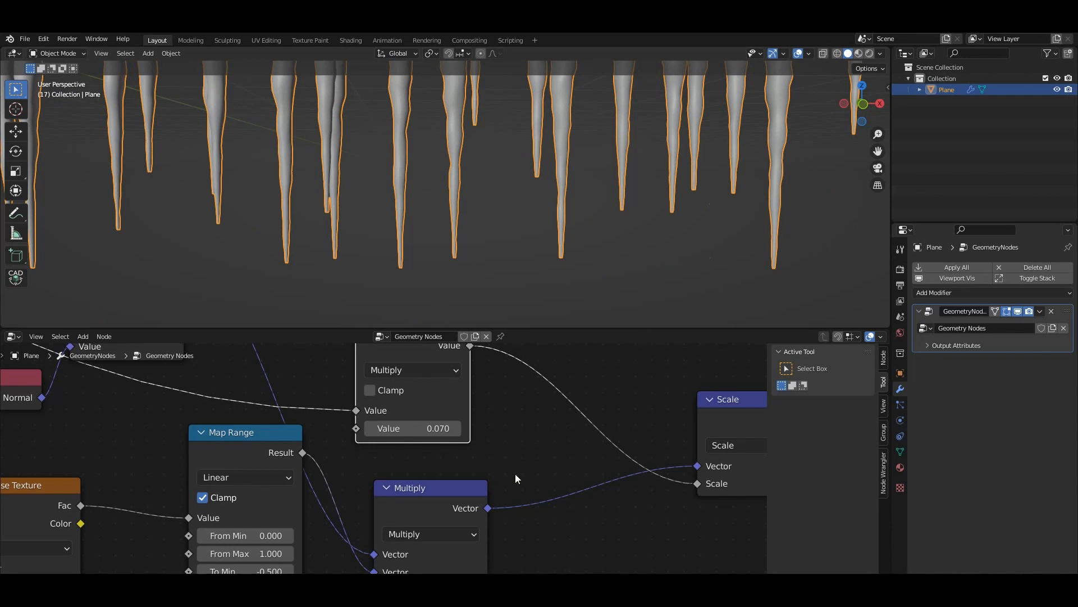
scroll(387, 194, "down", 6)
middle_click_drag(447, 220, 477, 280)
scroll(531, 171, "up", 5)
scroll(305, 254, "down", 4)
scroll(551, 386, "down", 4)
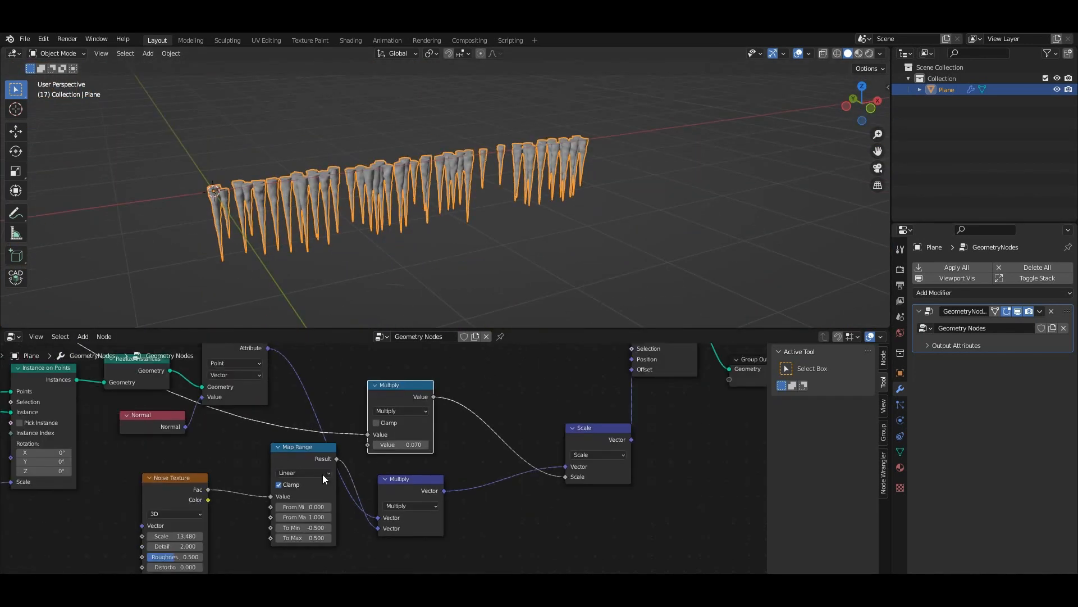
- Reposition the displacement noise's Map Range node between the Noise Texture and the vector Multiply node to tidy the links
middle_click_drag(322, 474, 531, 455)
middle_click_drag(373, 403, 442, 483)
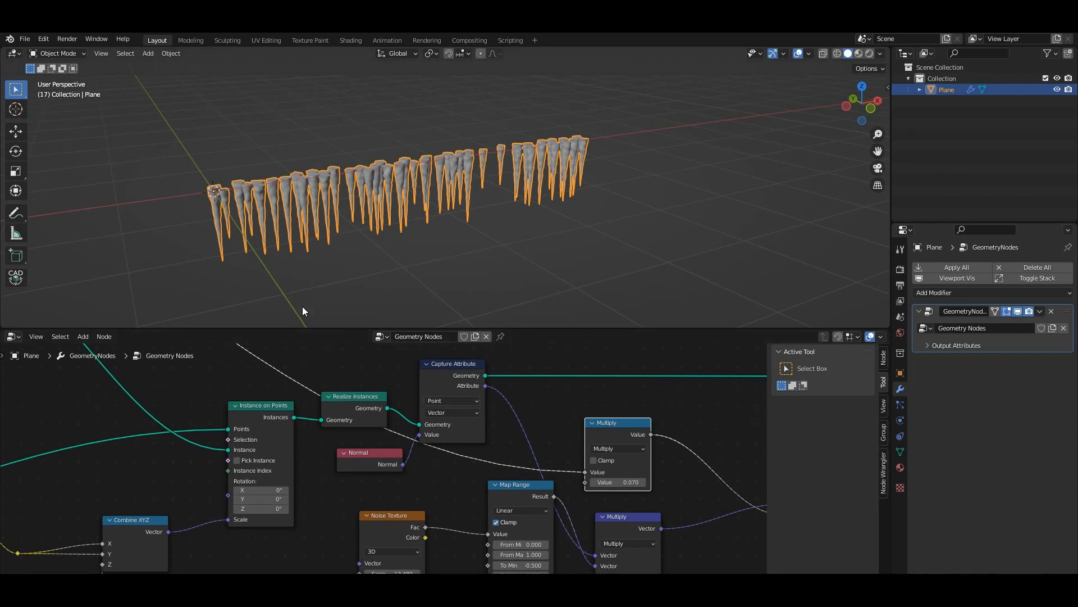
middle_click_drag(345, 427, 428, 529)
middle_click_drag(534, 441, 401, 516)
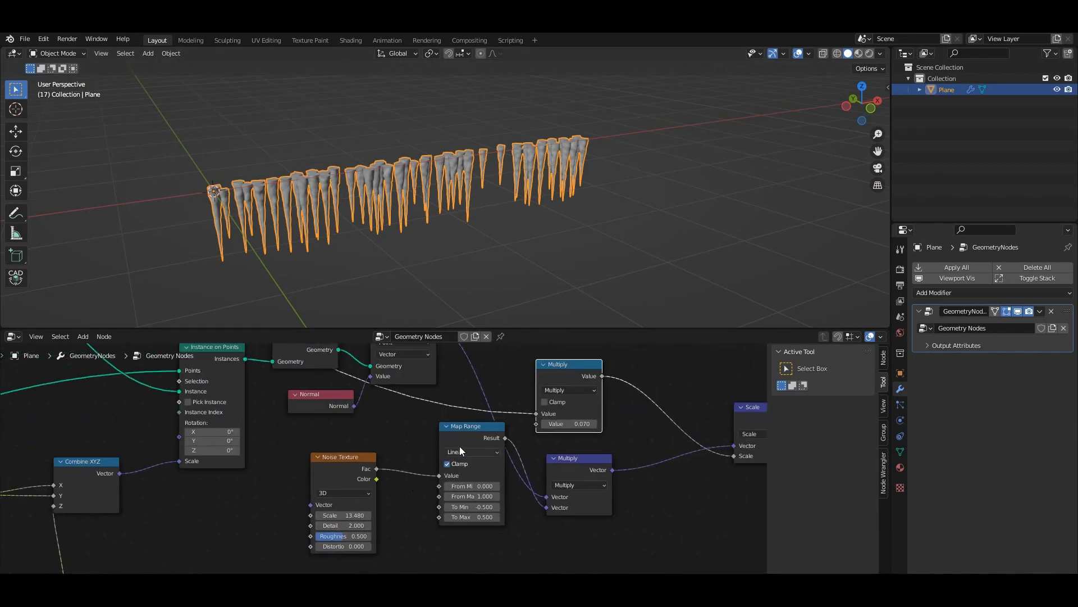
left_click_drag(459, 434, 445, 462)
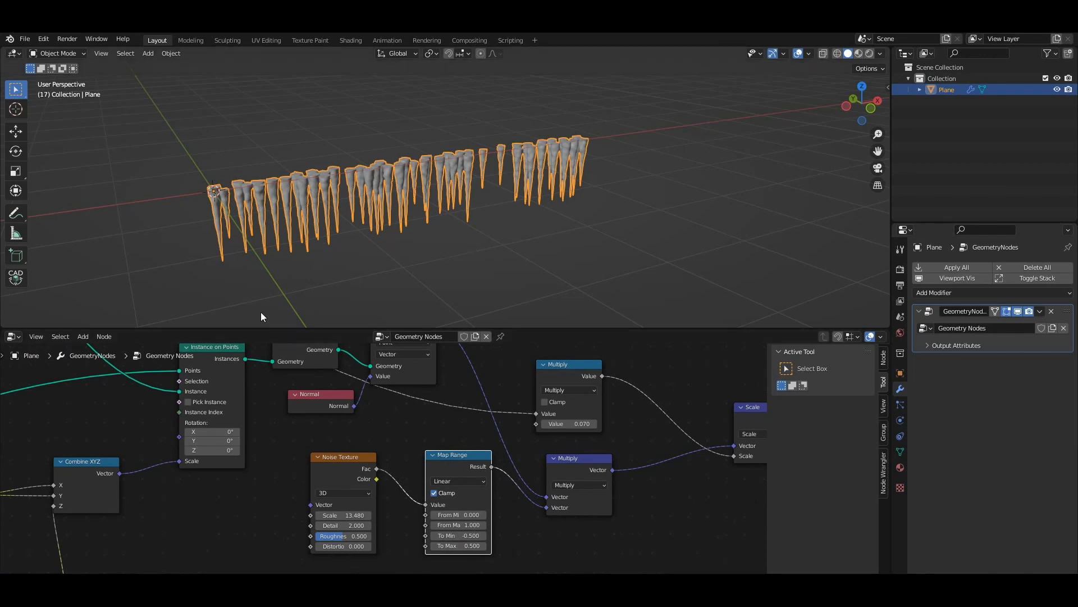
- Move the ColorRamp driving the Combine XYZ X and Y inputs, then adjust its white stop and set its black stop to 0.155
scroll(238, 445, "down", 3)
middle_click_drag(197, 479, 410, 442)
scroll(410, 443, "up", 3)
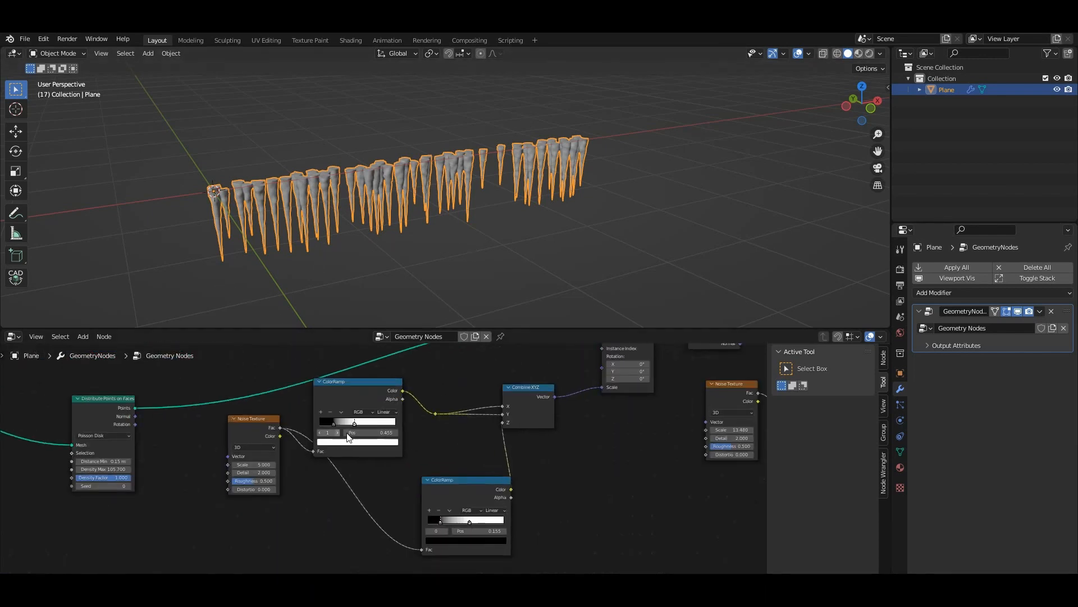
middle_click_drag(349, 422, 425, 435)
left_click_drag(440, 397, 478, 398)
scroll(523, 464, "up", 2)
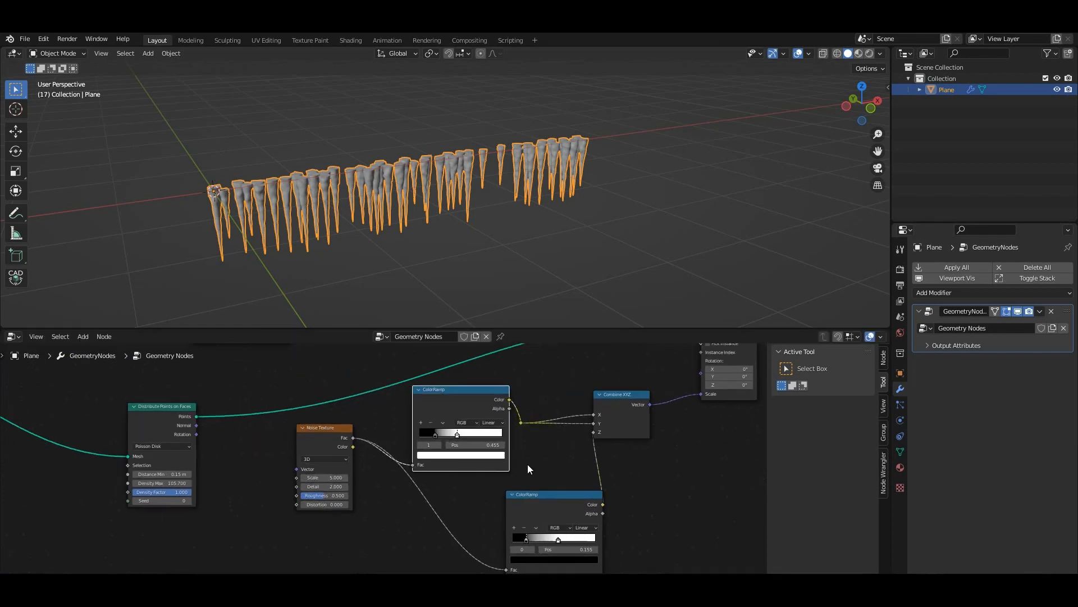
left_click_drag(514, 424, 418, 418)
left_click_drag(501, 423, 452, 420)
left_click(437, 422)
- Try a smaller radius on the Curve Circle that feeds Curve to Mesh and undo the change
scroll(386, 425, "down", 4)
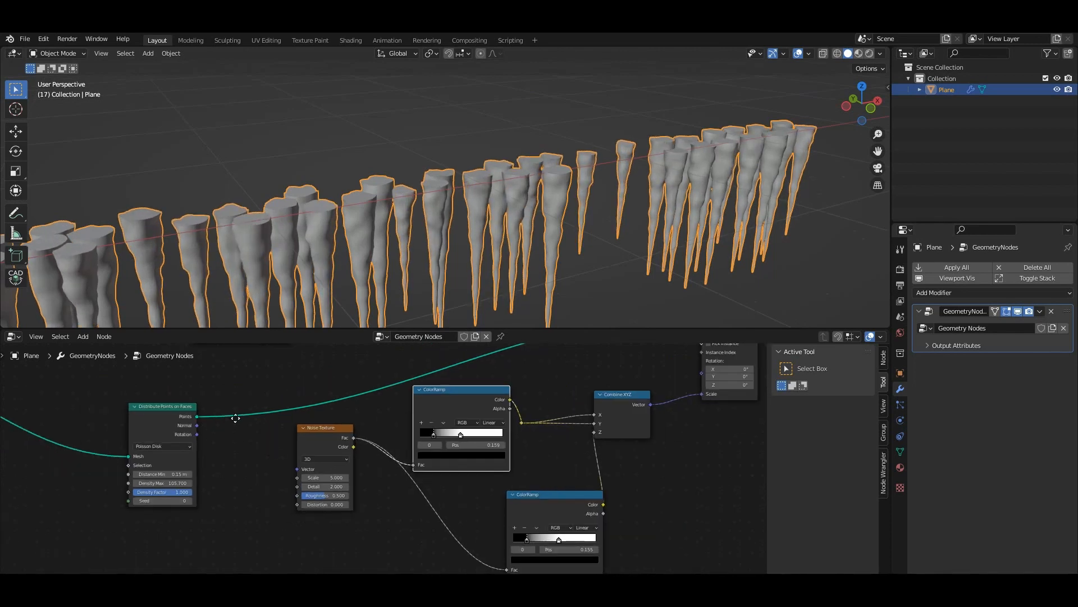
middle_click_drag(236, 418, 441, 523)
scroll(410, 456, "down", 5)
middle_click_drag(401, 414, 330, 473)
scroll(359, 460, "up", 9)
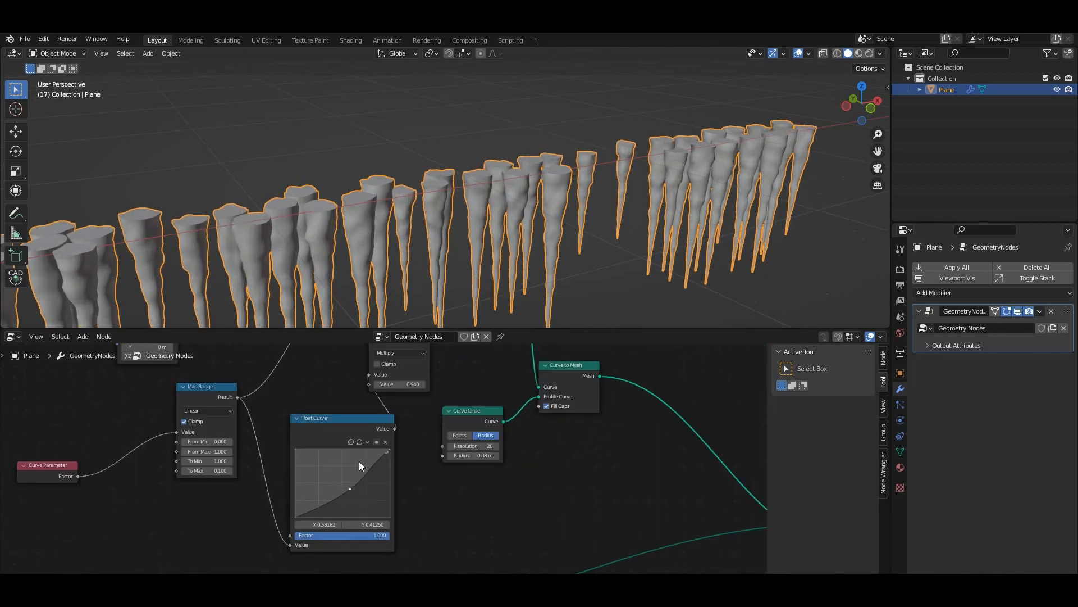
middle_click_drag(439, 455, 414, 479)
left_click_drag(489, 473, 460, 473)
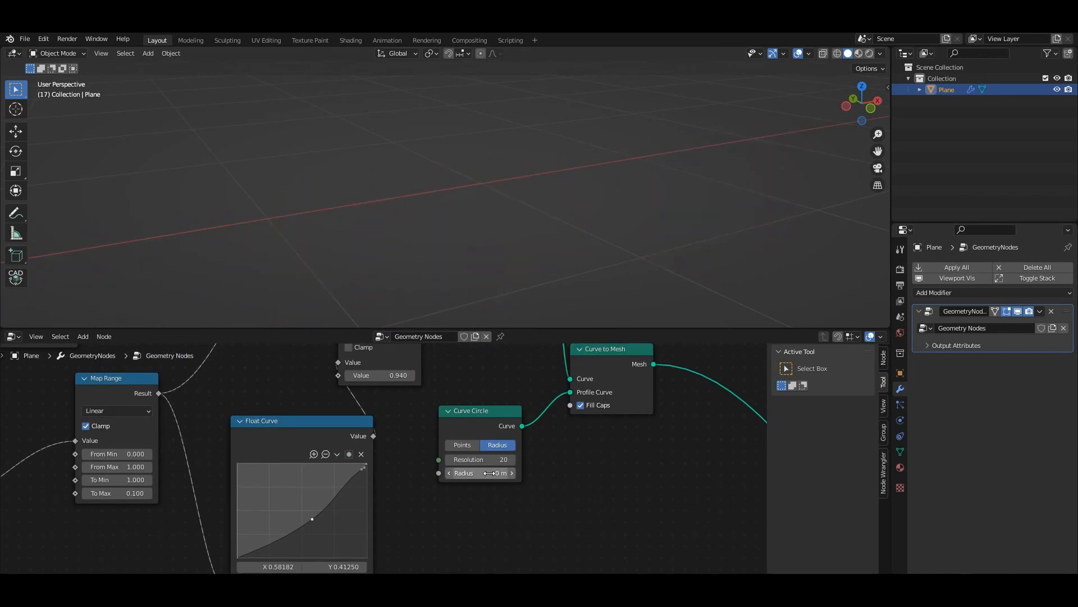
key("ctrl+z")
- Set the Multiply value driving Set Curve Radius to 0.870 and check the icicles' thickness up close and from afar
middle_click_drag(418, 409, 427, 471)
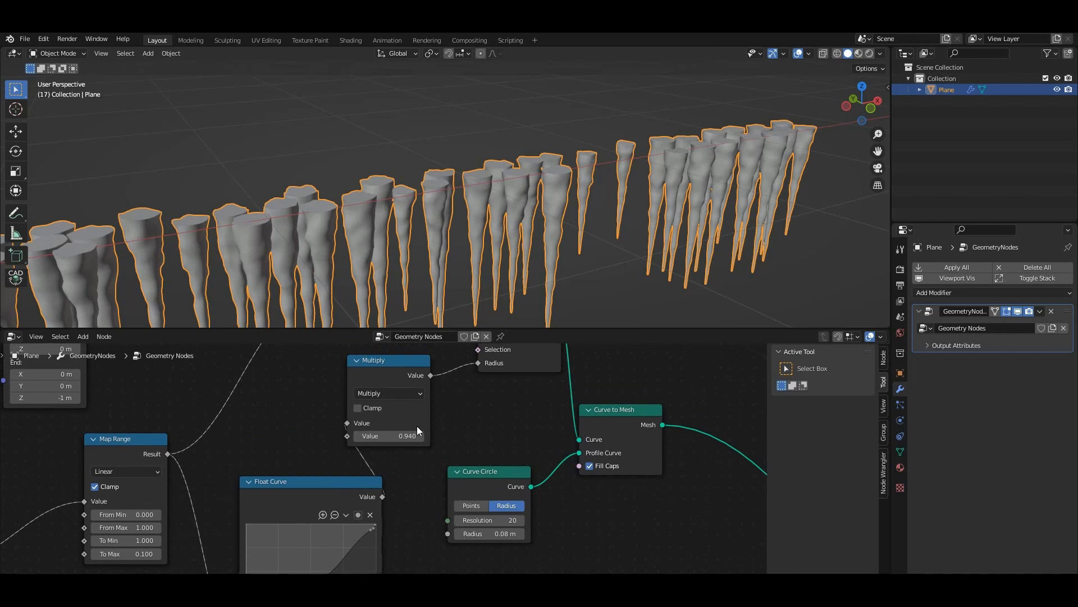
middle_click_drag(416, 425, 447, 470)
left_click_drag(433, 481, 456, 481)
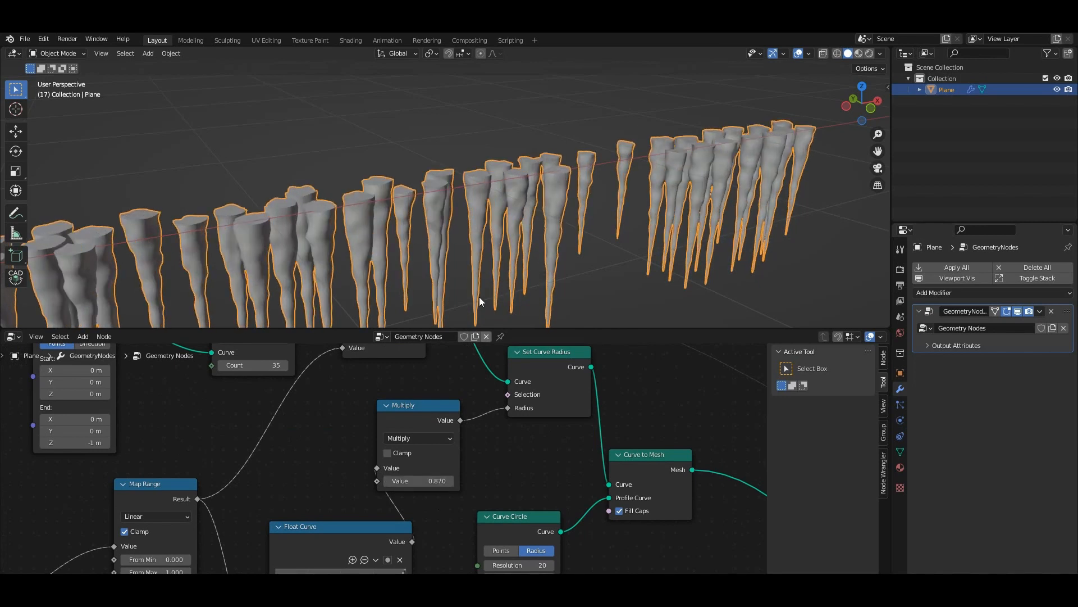
scroll(480, 235, "down", 7)
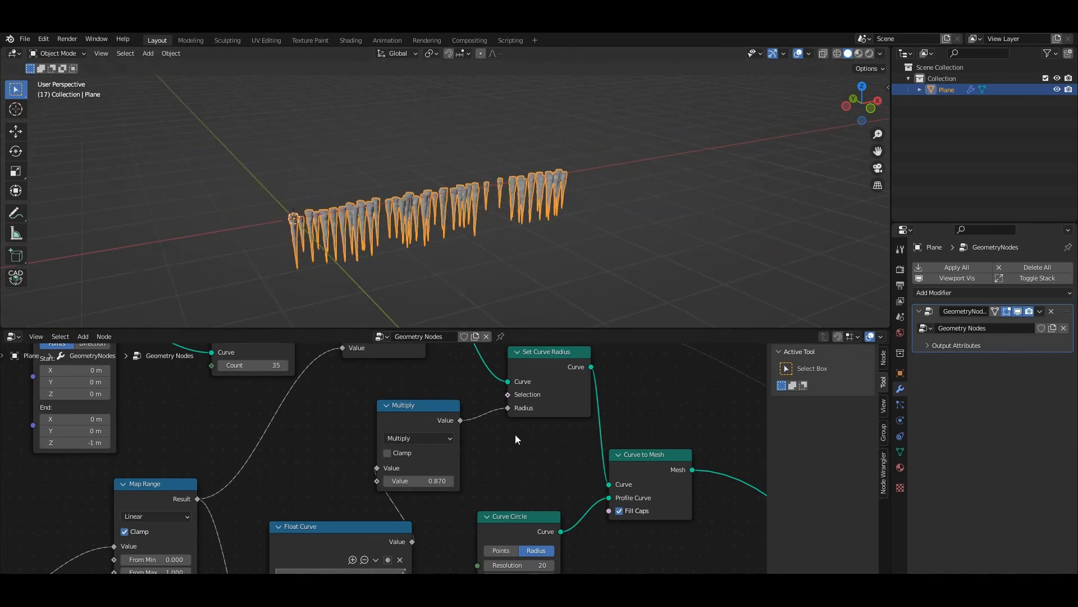
scroll(536, 460, "down", 2)
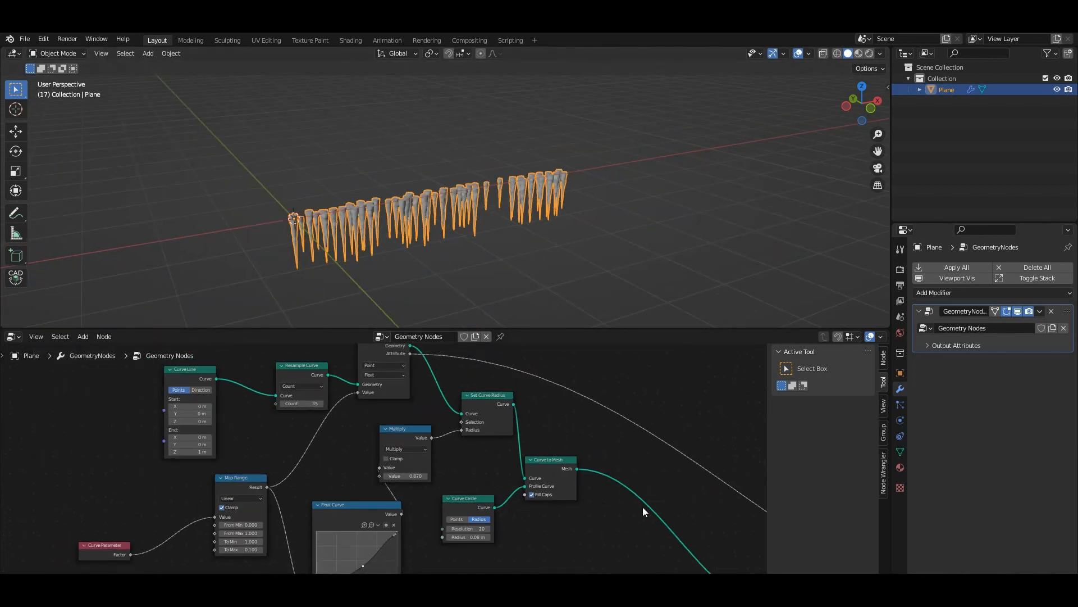
scroll(429, 223, "up", 5)
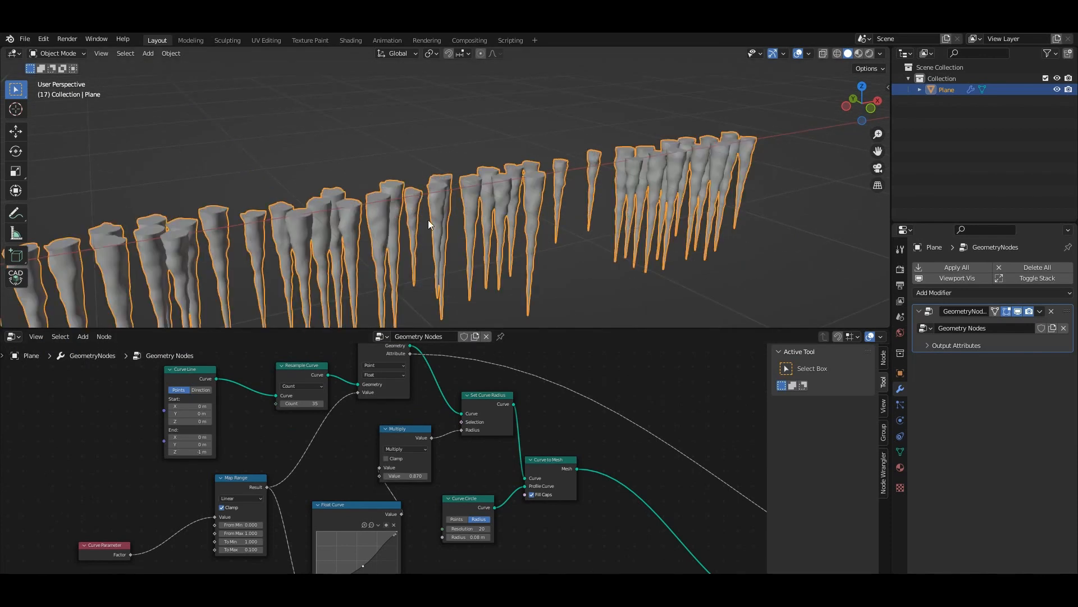
middle_click_drag(316, 227, 355, 245)
scroll(384, 203, "up", 3)
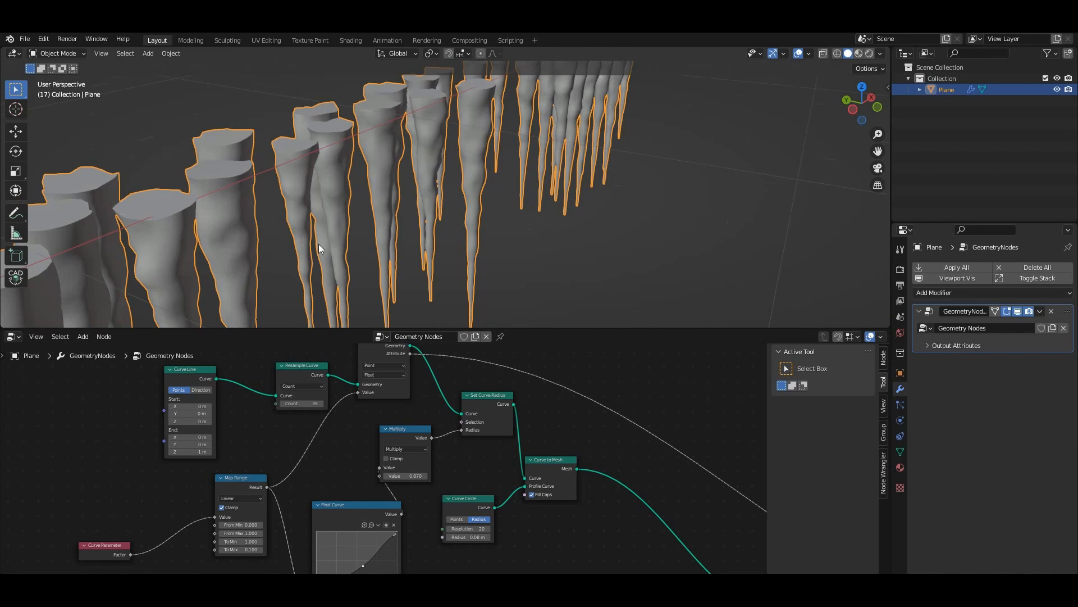
scroll(353, 184, "down", 4)
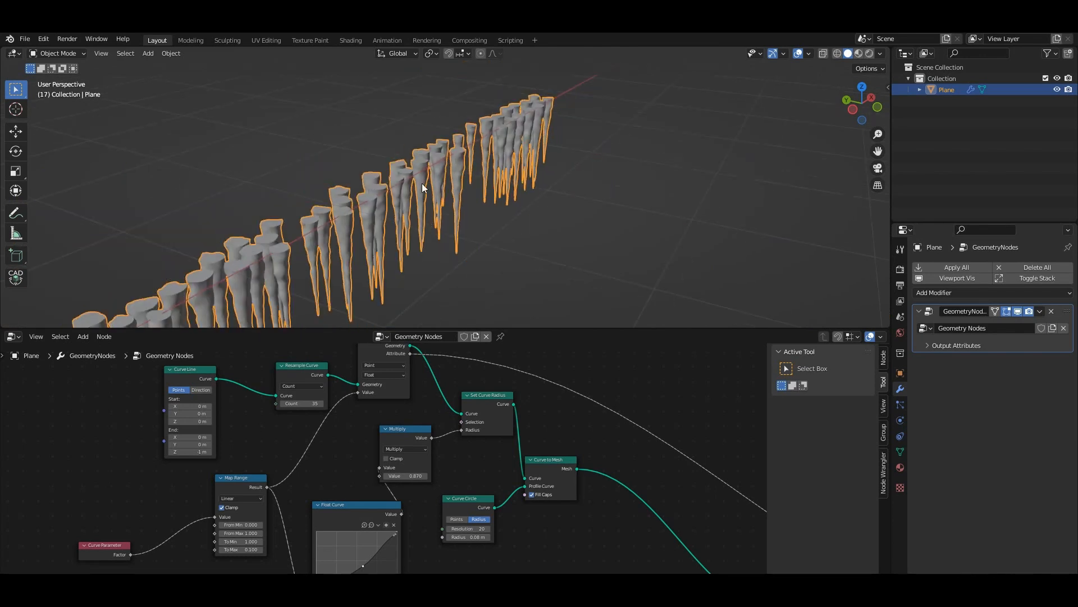
- Lower the Multiply value driving Set Curve Radius to 0.570 and check the thinner icicles along the row
middle_click_drag(422, 183, 366, 203)
middle_click_drag(487, 413, 445, 367)
mouse_move(369, 431)
left_mouse_down()
mouse_move(328, 430)
mouse_move(413, 432)
mouse_move(358, 431)
left_mouse_up()
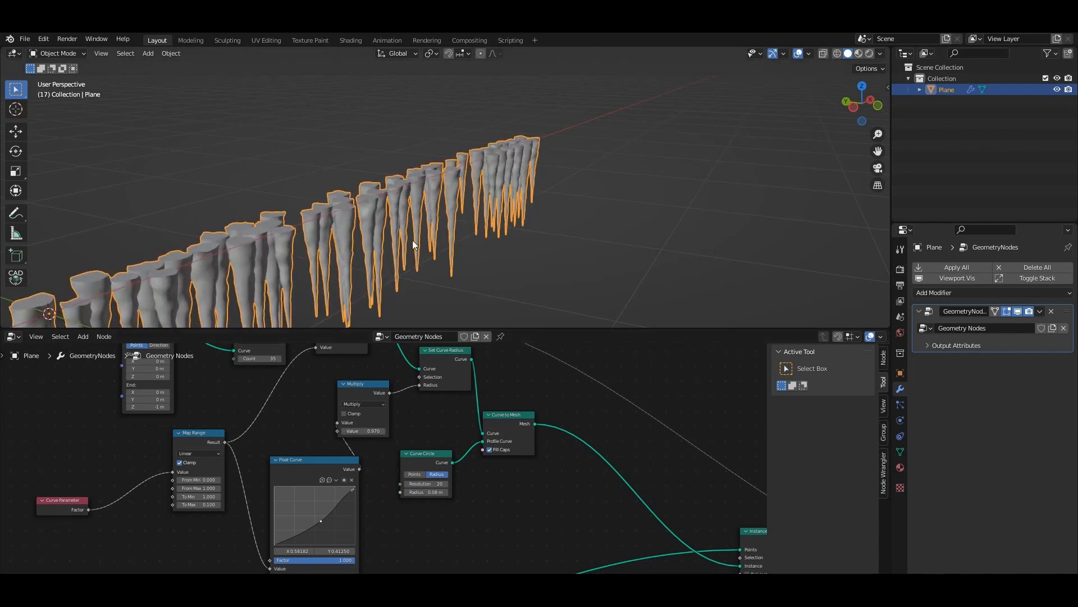
middle_click_drag(456, 240, 437, 263)
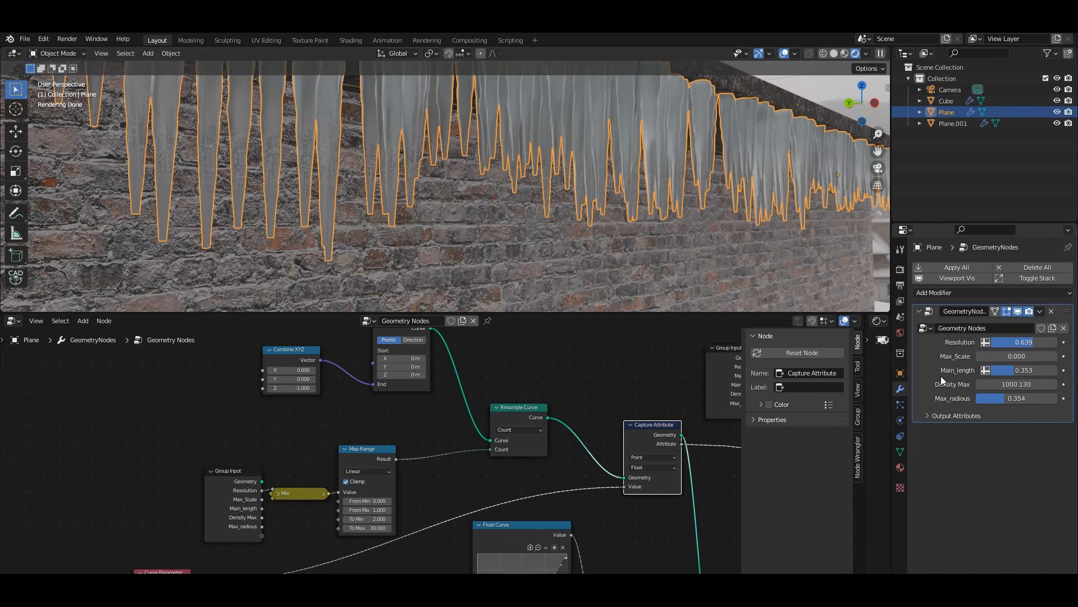
- Try the icicle modifier's Main_length at 0.538, switch the viewport to solid shading, and reduce Main_length to 0.000
mouse_move(1011, 370)
left_mouse_down()
mouse_move(1039, 370)
mouse_move(1022, 370)
left_mouse_up()
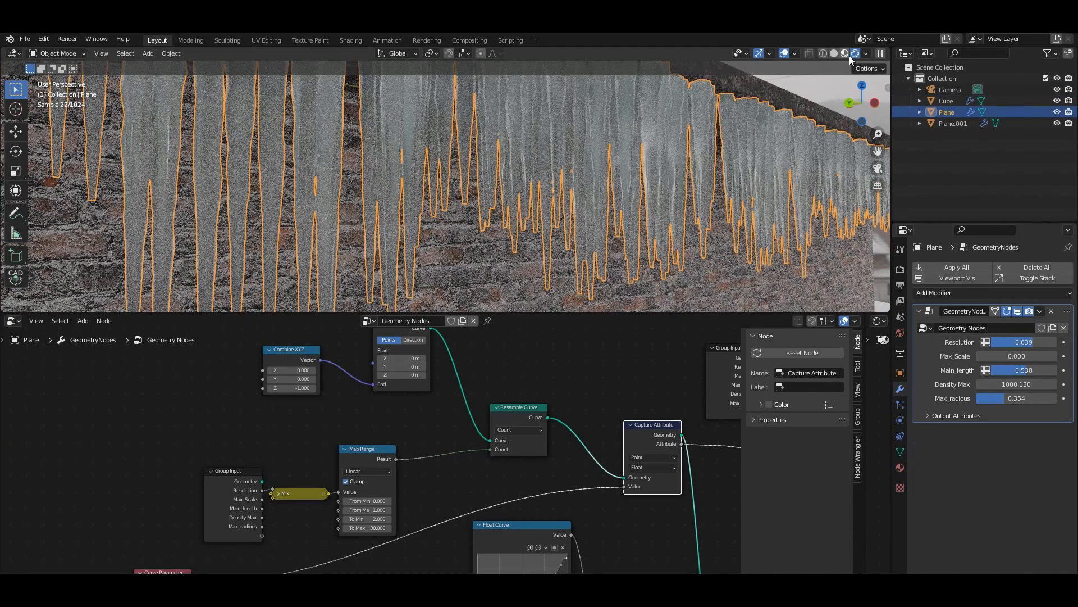
left_click(848, 56)
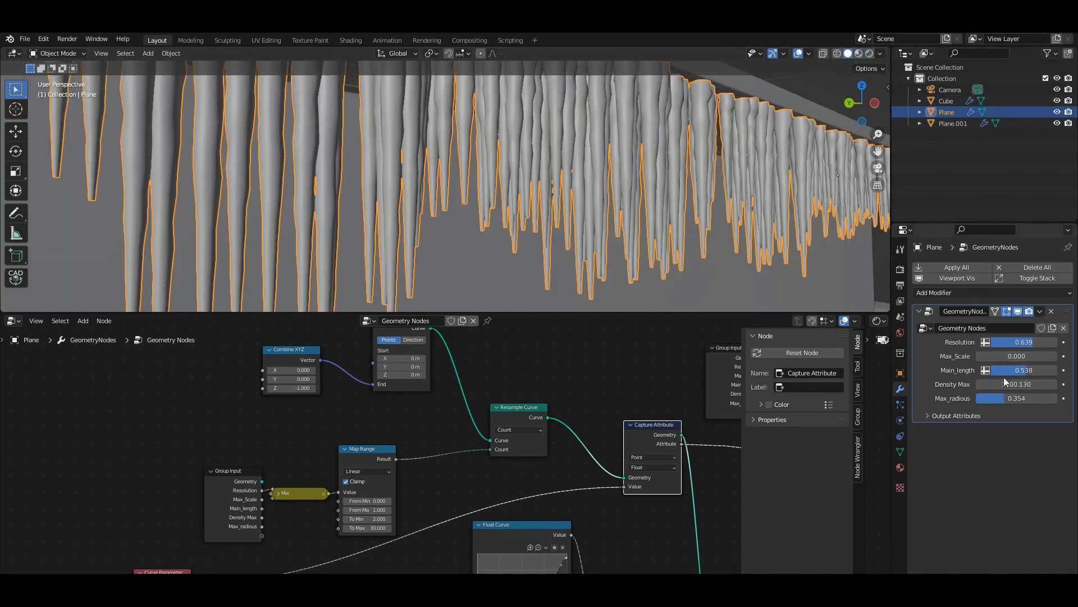
left_click_drag(1029, 371, 1000, 372)
scroll(487, 224, "down", 3)
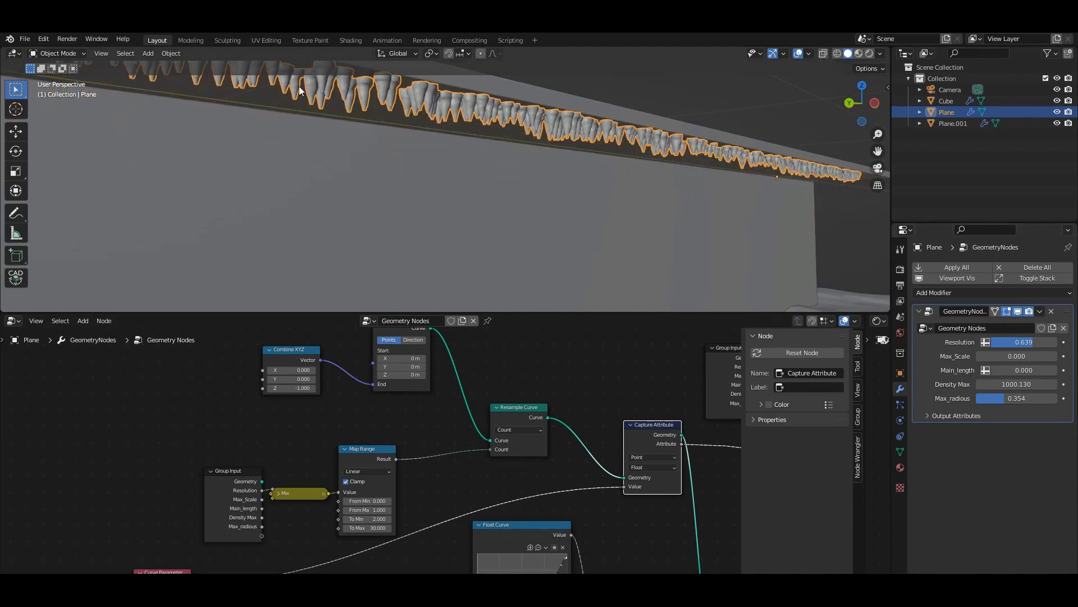
- Raise Main_length to 1.000 and inspect the deselected icicles along the roof edge
left_click_drag(995, 372, 1056, 372)
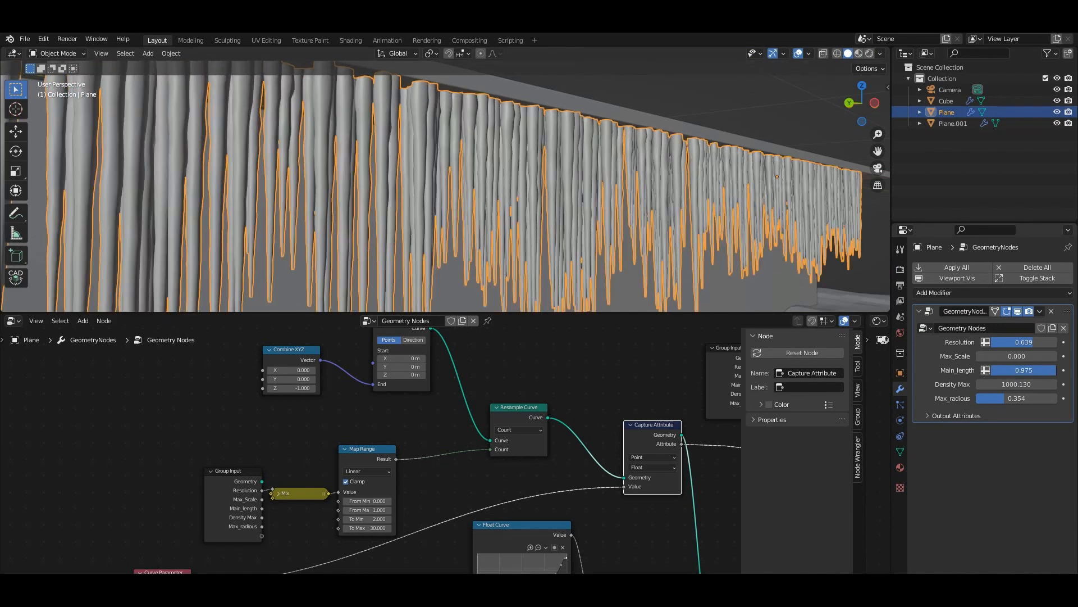
scroll(465, 180, "down", 6)
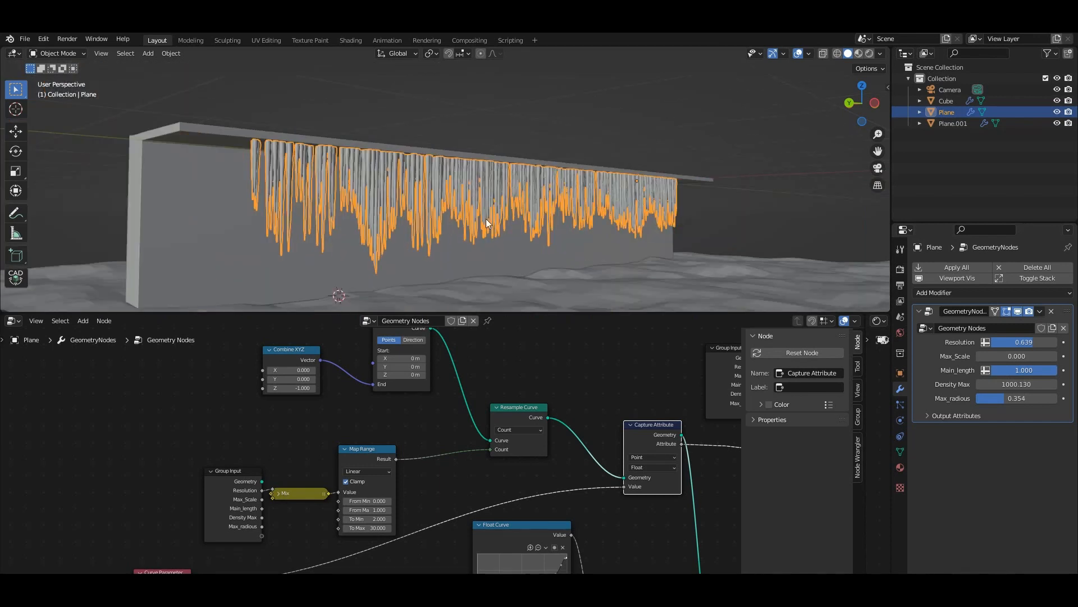
left_click(472, 121)
middle_click_drag(460, 169, 414, 225)
scroll(438, 219, "up", 4)
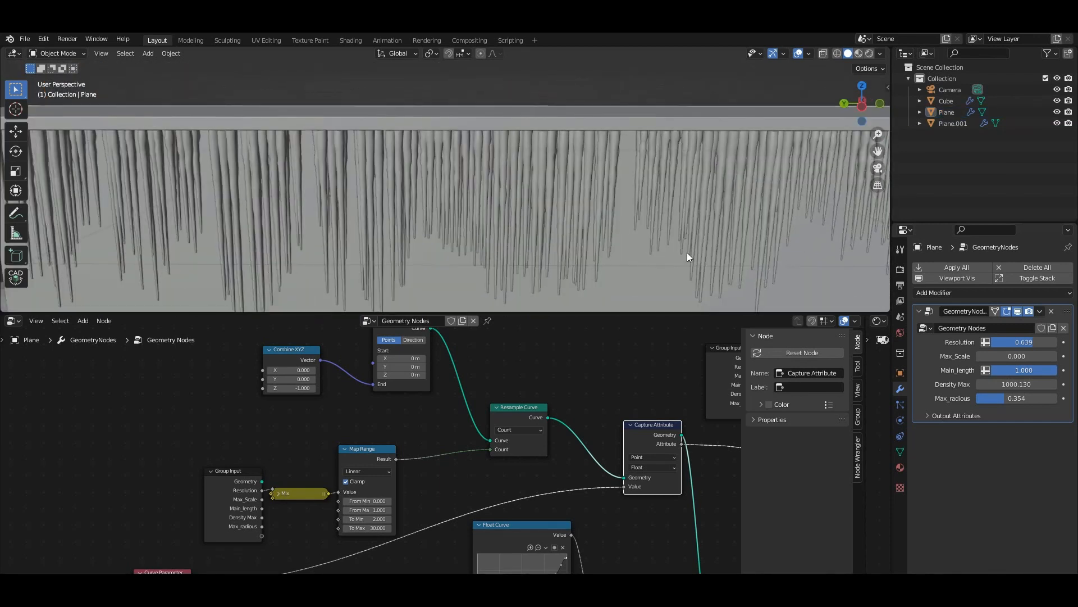
scroll(567, 241, "down", 2)
- Set the icicle modifier's Main_length to 0.504, Max_radius to 0.639 and Resolution to 0.420
left_click_drag(1043, 367, 1030, 369)
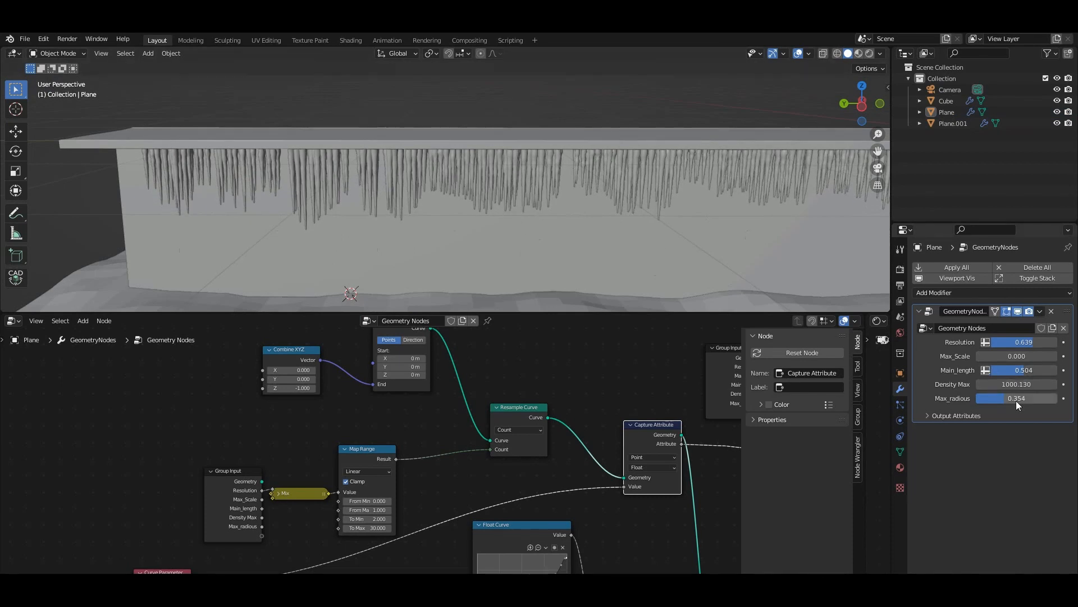
mouse_move(1015, 399)
left_mouse_down()
mouse_move(1048, 399)
mouse_move(1029, 397)
left_mouse_up()
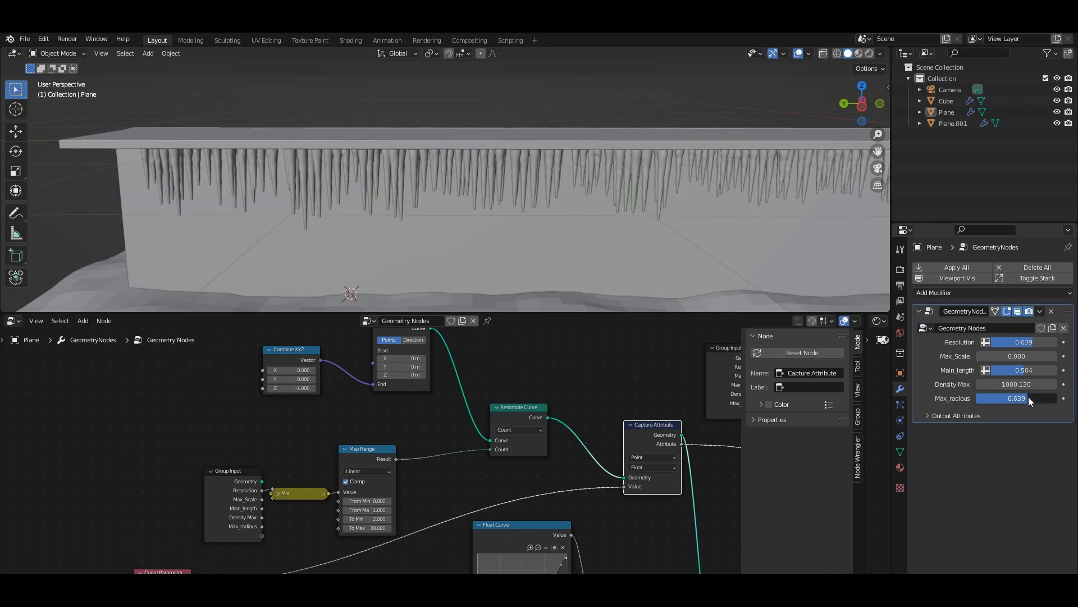
left_click_drag(1025, 346, 999, 354)
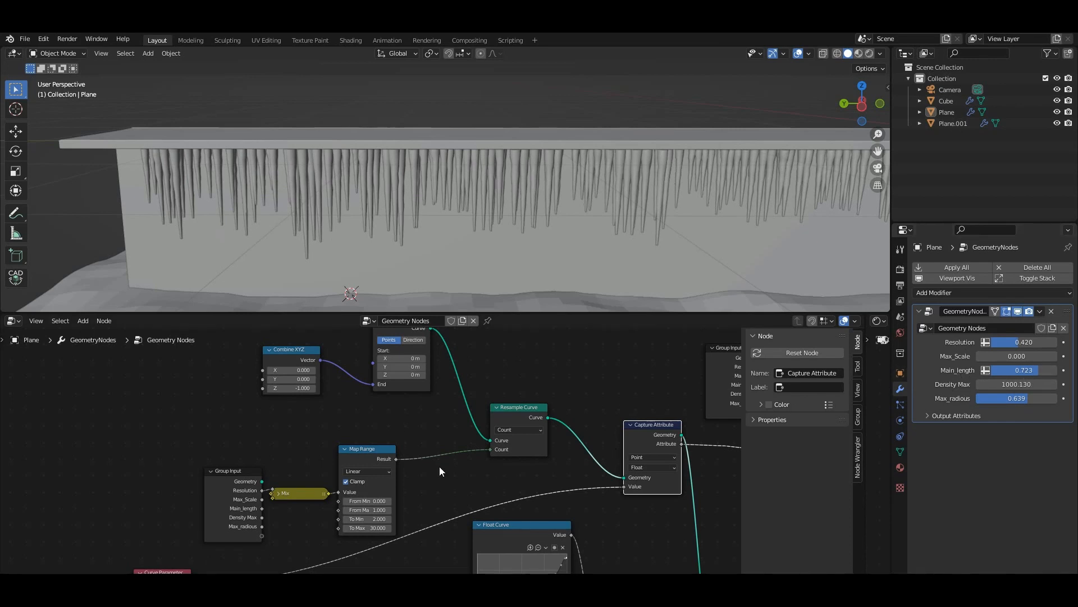
- Look over the finished icicle node tree, from the exposed group inputs to the instancing and normal-capture nodes
scroll(441, 472, "down", 3)
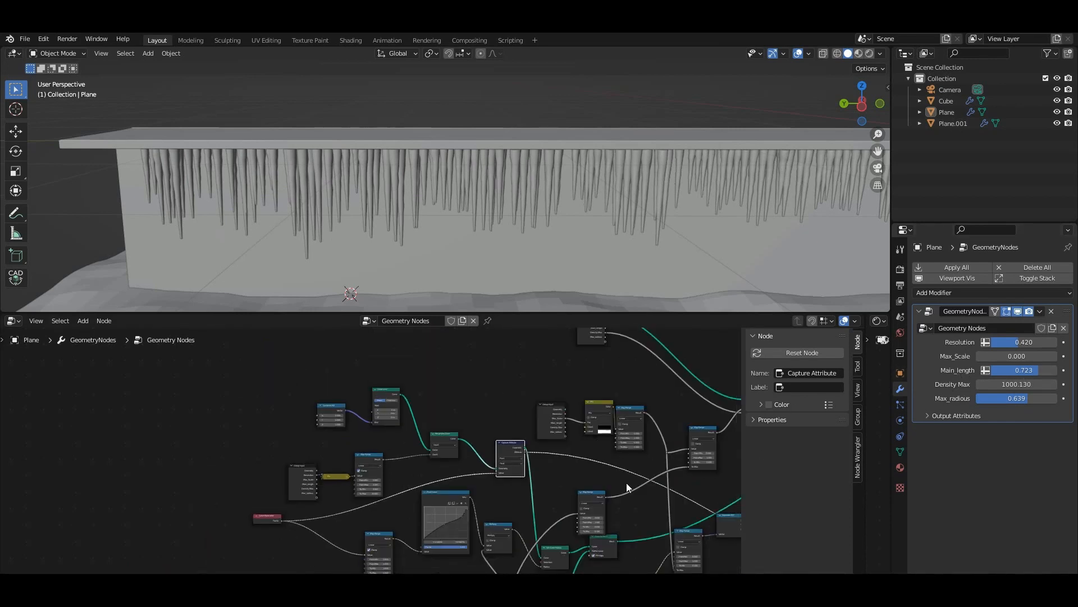
scroll(602, 463, "up", 5)
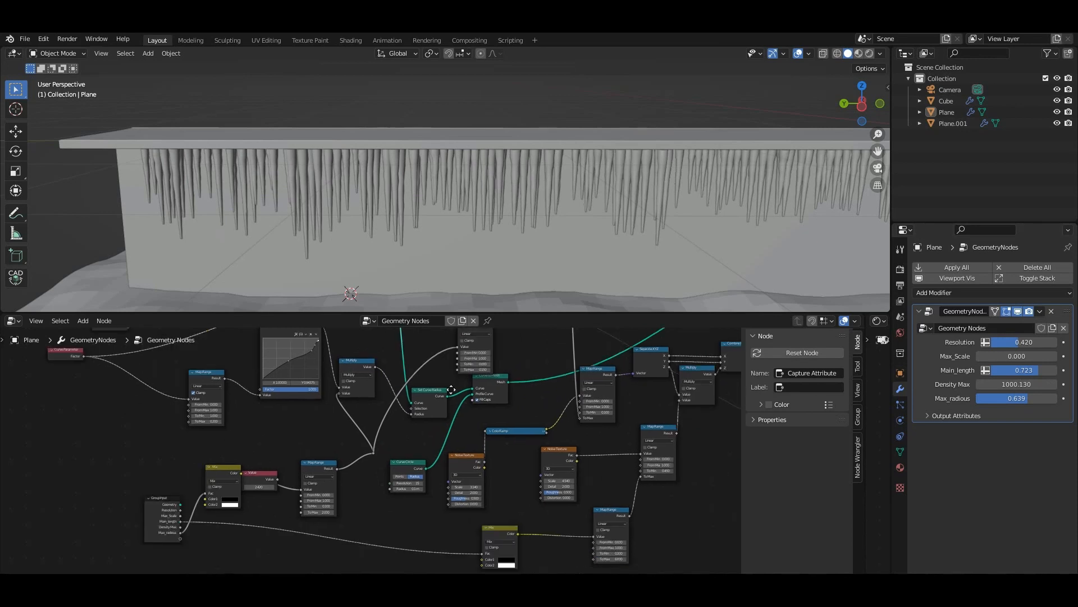
middle_click_drag(479, 462, 410, 474)
scroll(410, 474, "down", 4)
middle_click_drag(312, 399, 331, 485)
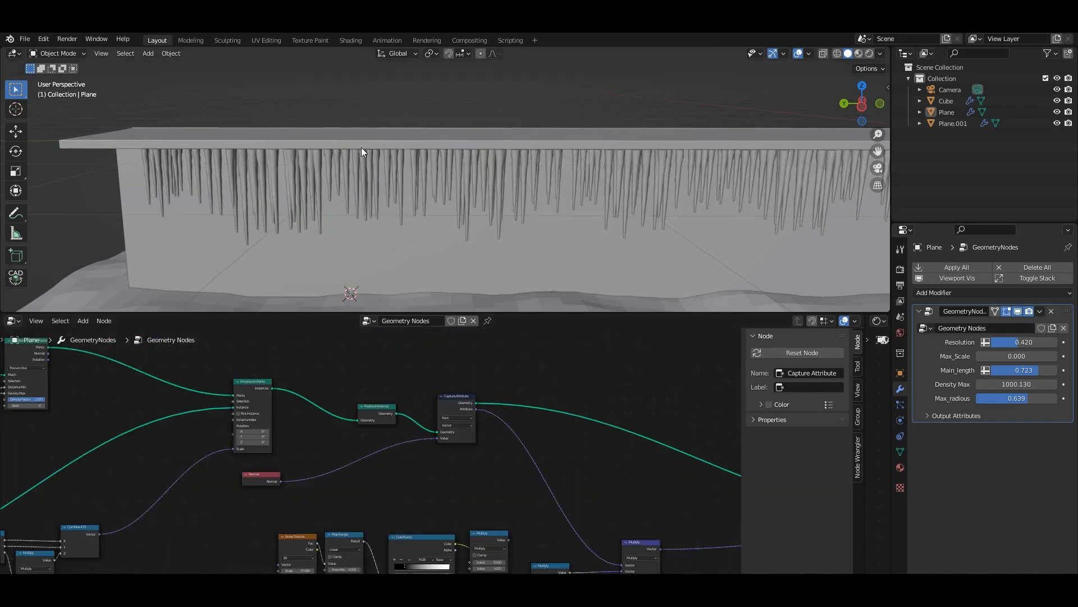
- Show the scene in Material Preview, select the brick wall and enlarge the Shader Editor to reveal its Brick_Rough material
middle_click_drag(361, 148, 674, 135)
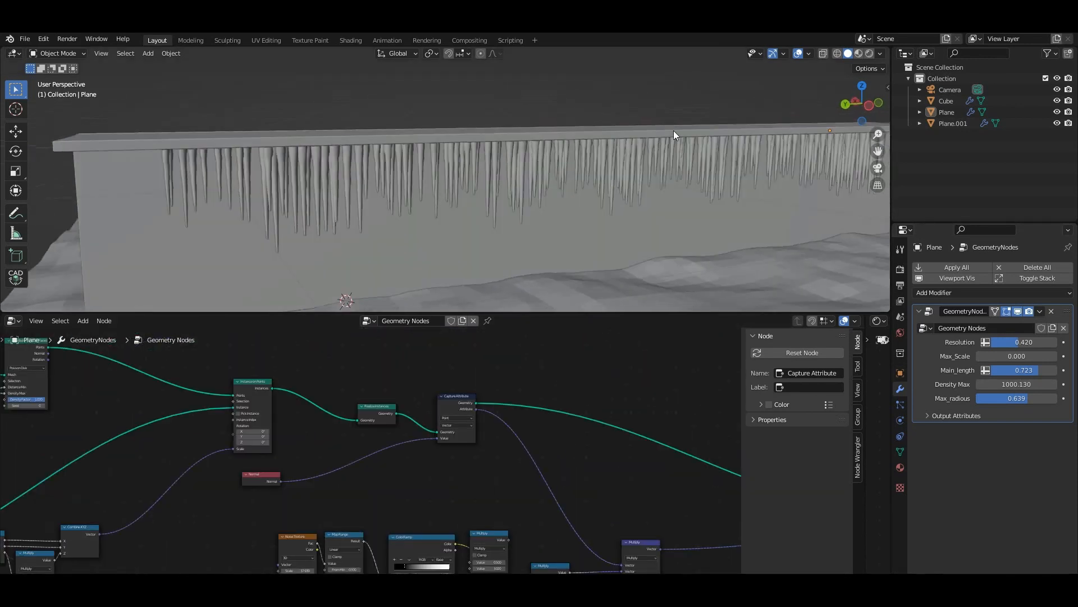
left_click(859, 52)
mouse_move(830, 82)
middle_mouse_down()
mouse_move(628, 171)
mouse_move(565, 130)
mouse_move(491, 130)
mouse_move(444, 244)
middle_mouse_up()
left_click(406, 216)
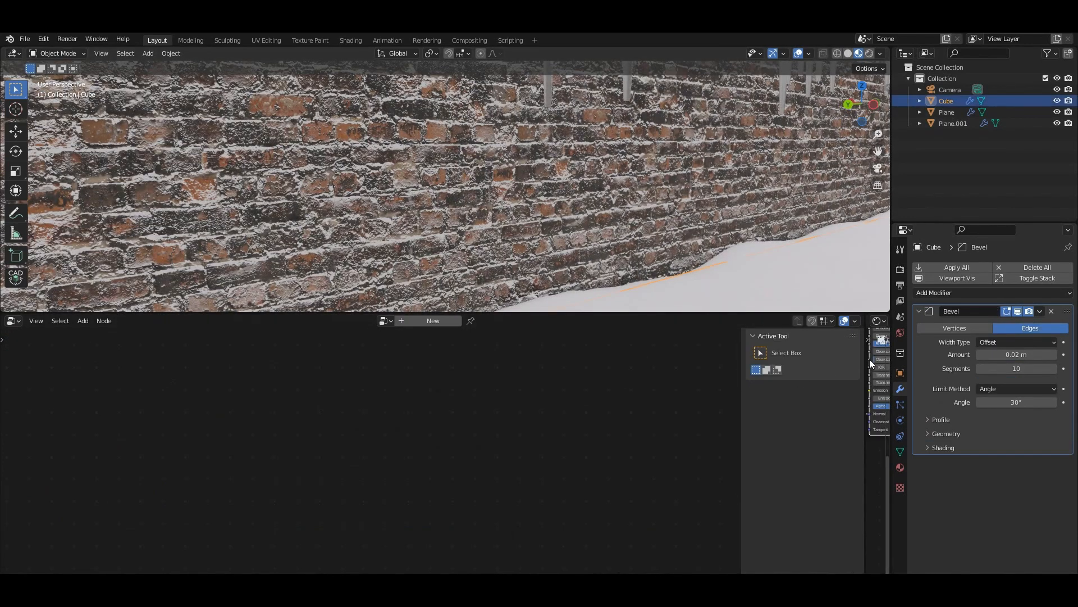
left_click_drag(865, 360, 74, 399)
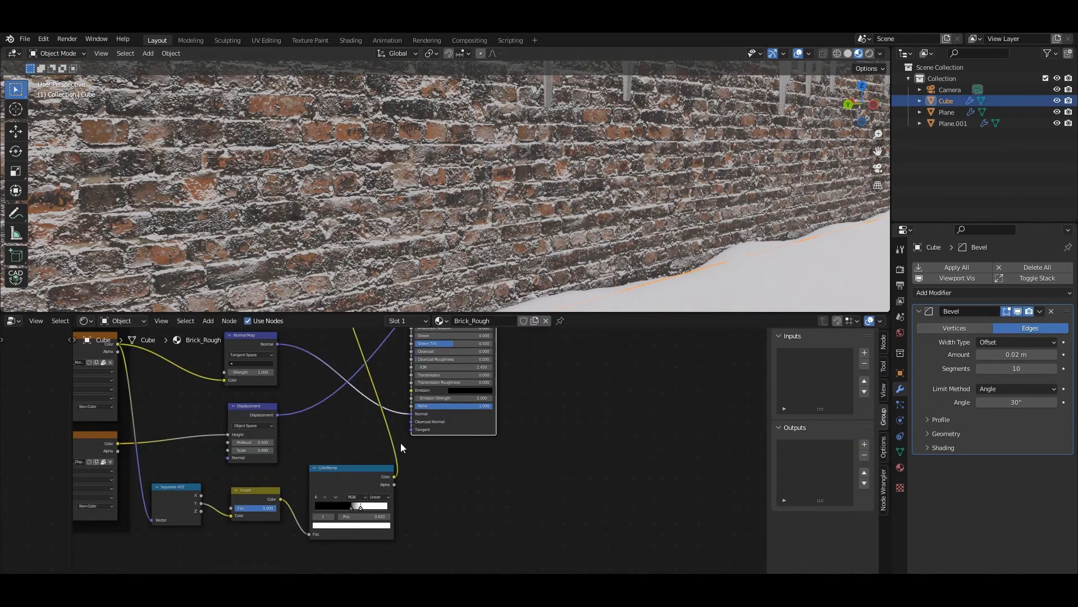
- Preview the Base Color texture alone on the wall, restore the Principled BSDF output and compare the snowy brick result
middle_click_drag(320, 406, 397, 516)
left_click(297, 388, "ctrl+shift")
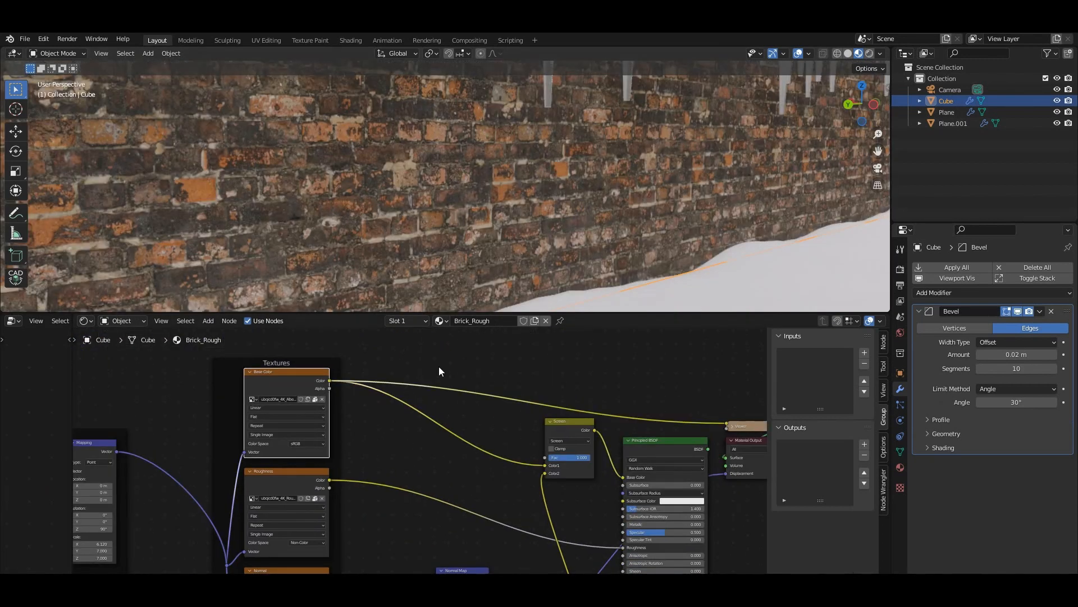
left_click(664, 439, "ctrl+shift")
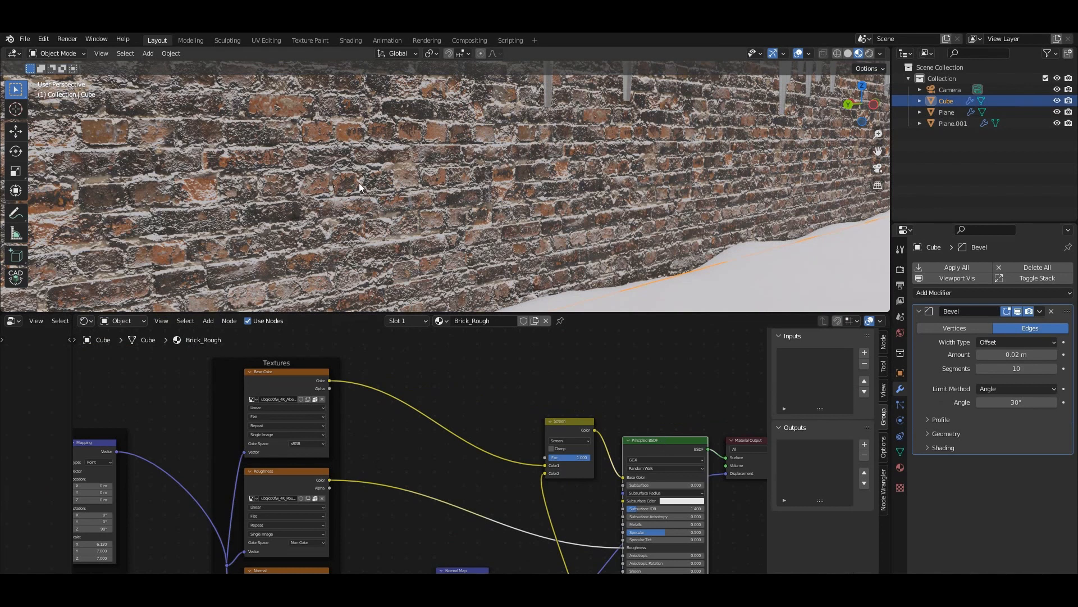
scroll(359, 183, "down", 2)
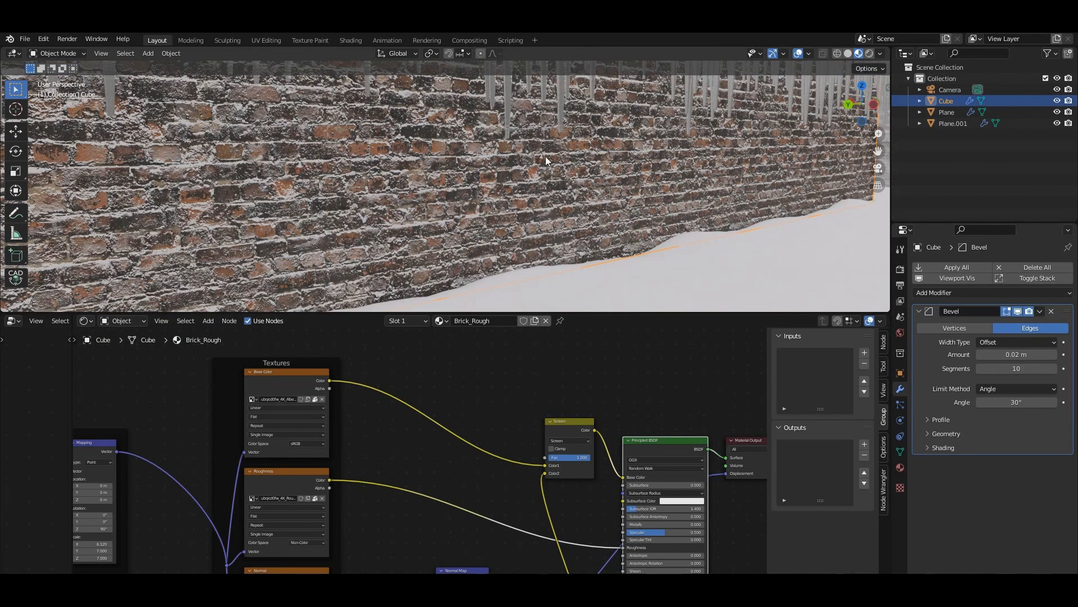
scroll(518, 179, "down", 3)
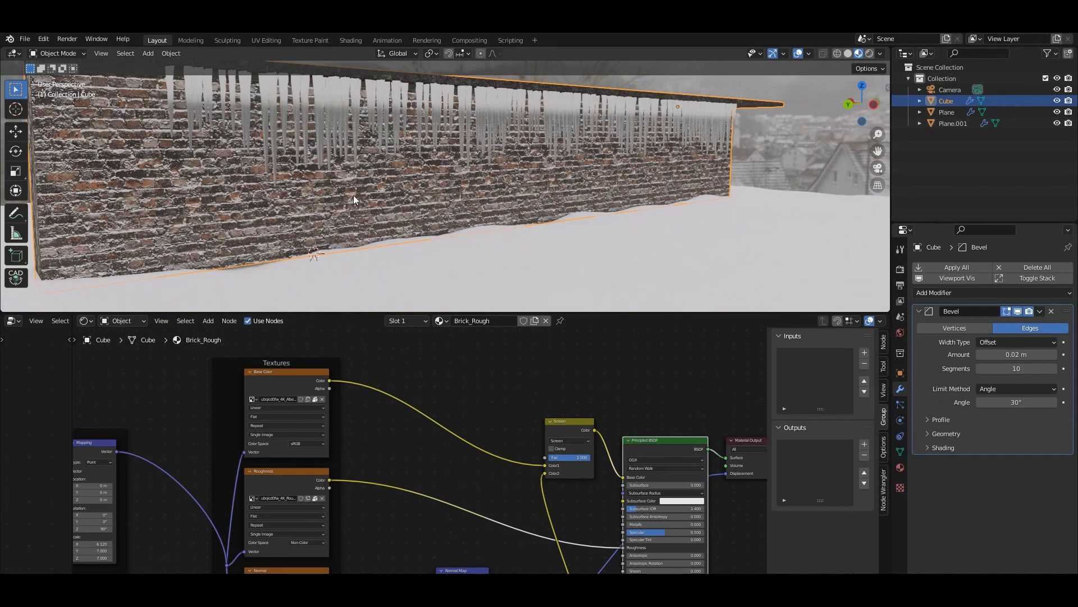
middle_click_drag(353, 194, 425, 164)
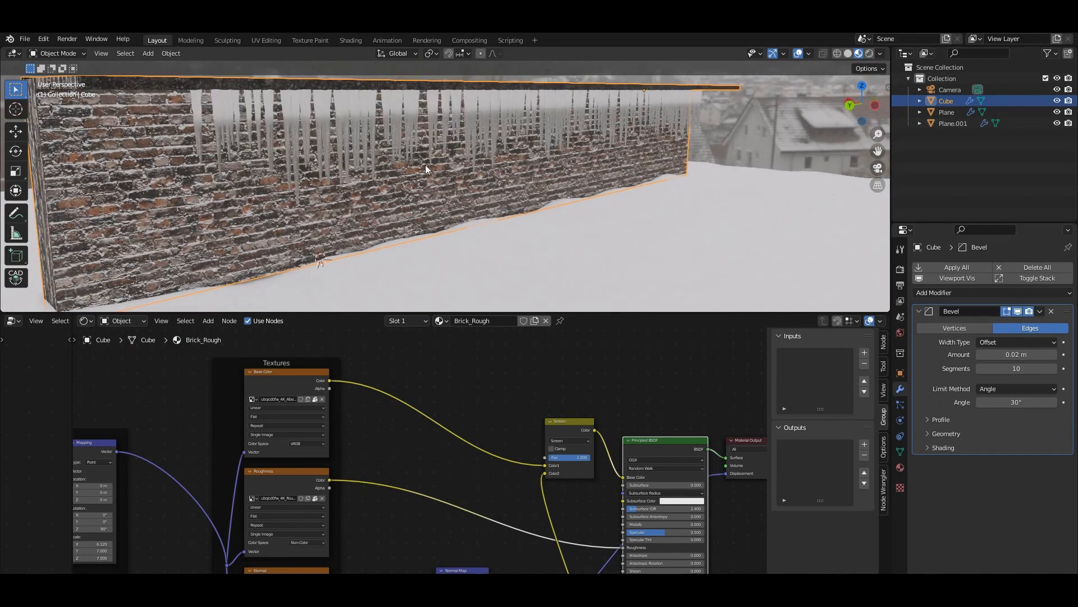